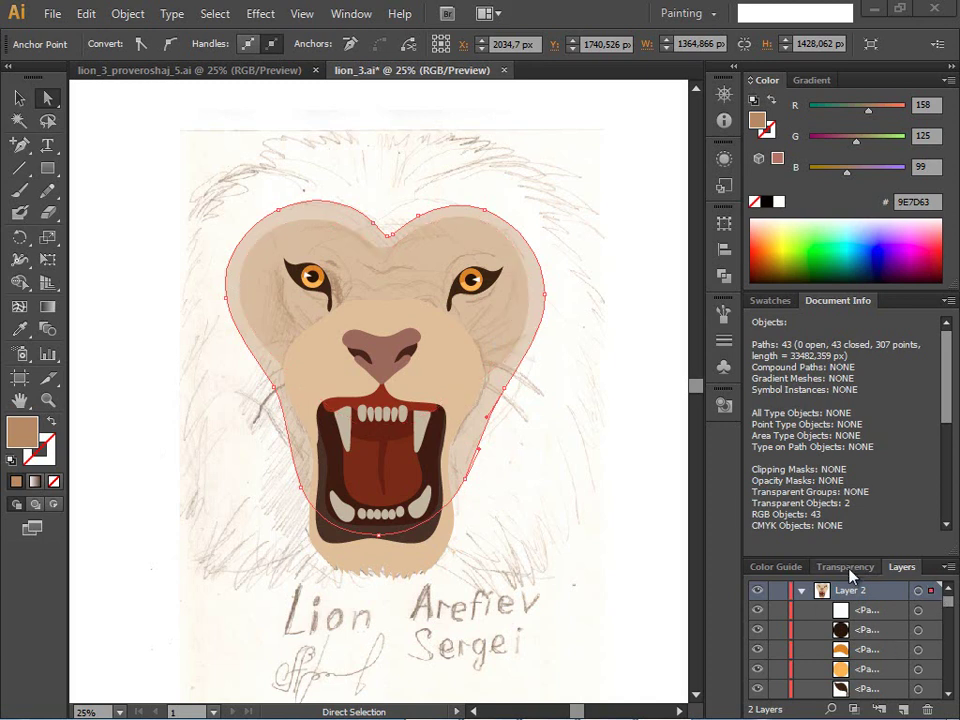
# - Show the Transparency panel in place of Layers and check the heart and outer face shapes' 40% opacity
pyautogui.click(849, 568)
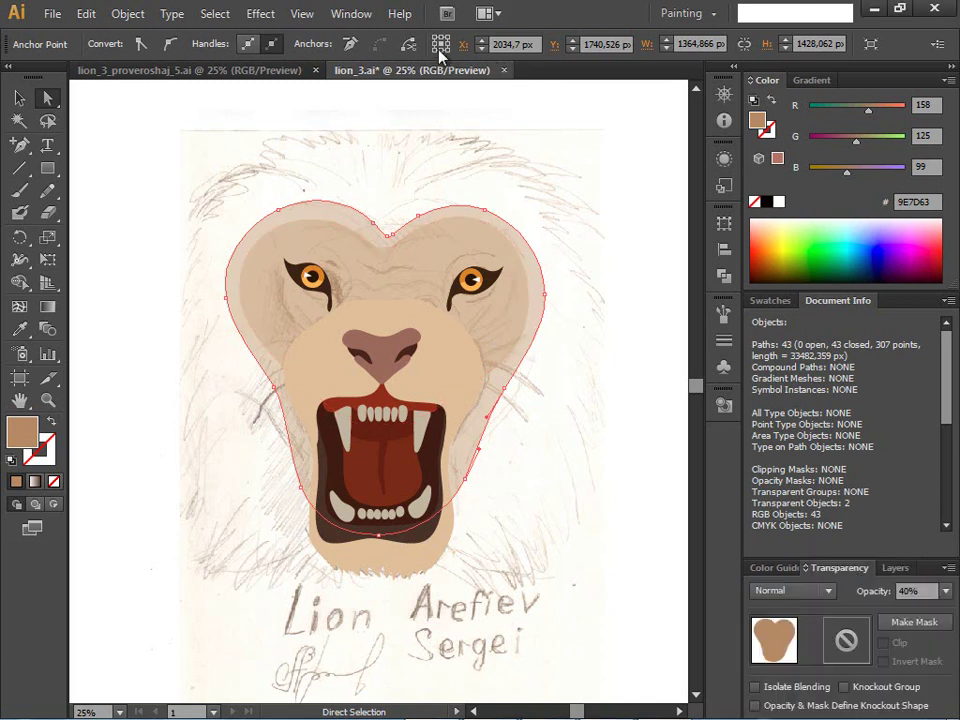
pyautogui.click(352, 14)
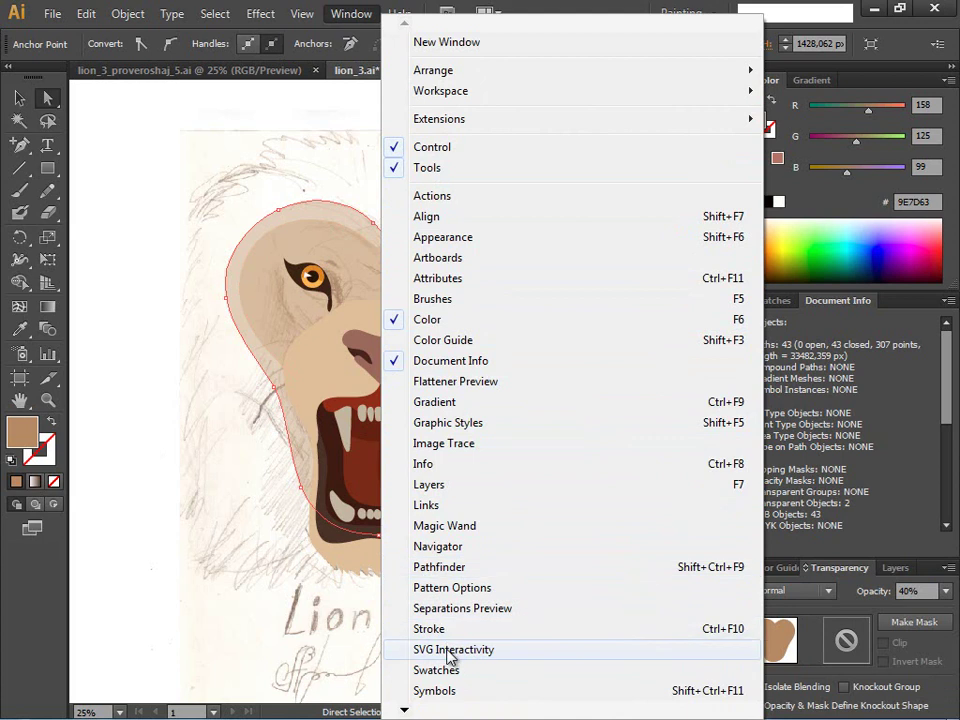
pyautogui.click(163, 195)
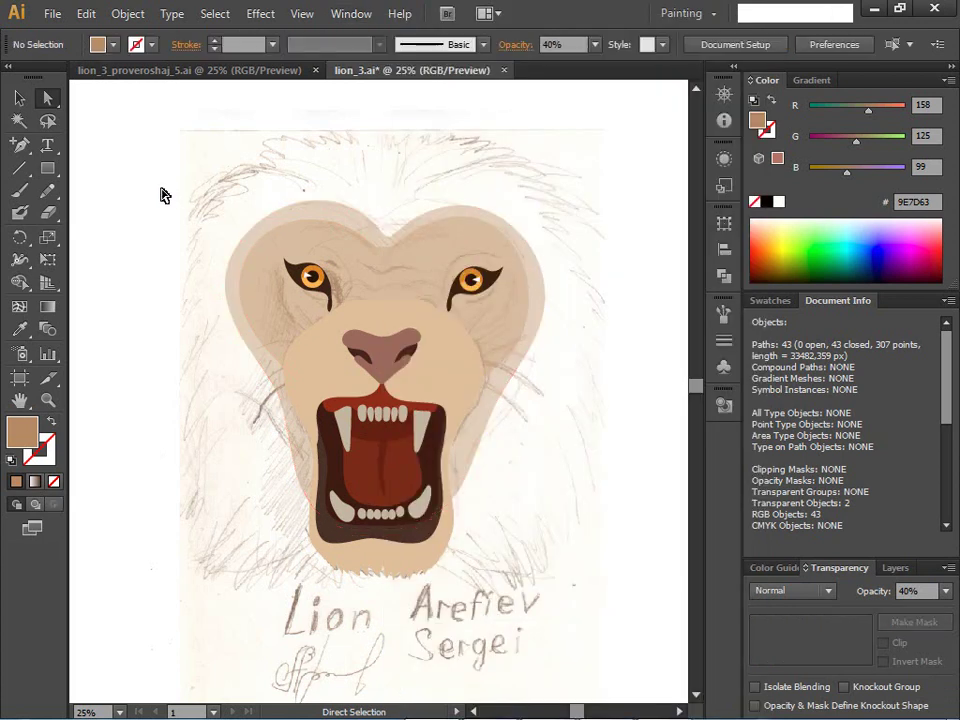
pyautogui.click(271, 368)
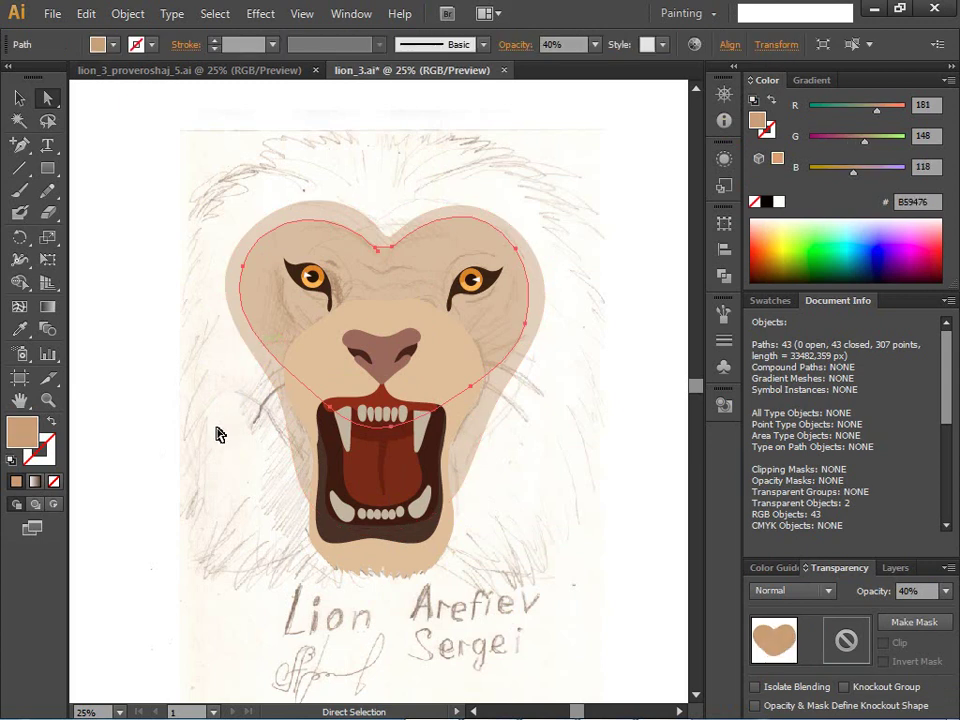
pyautogui.click(297, 459)
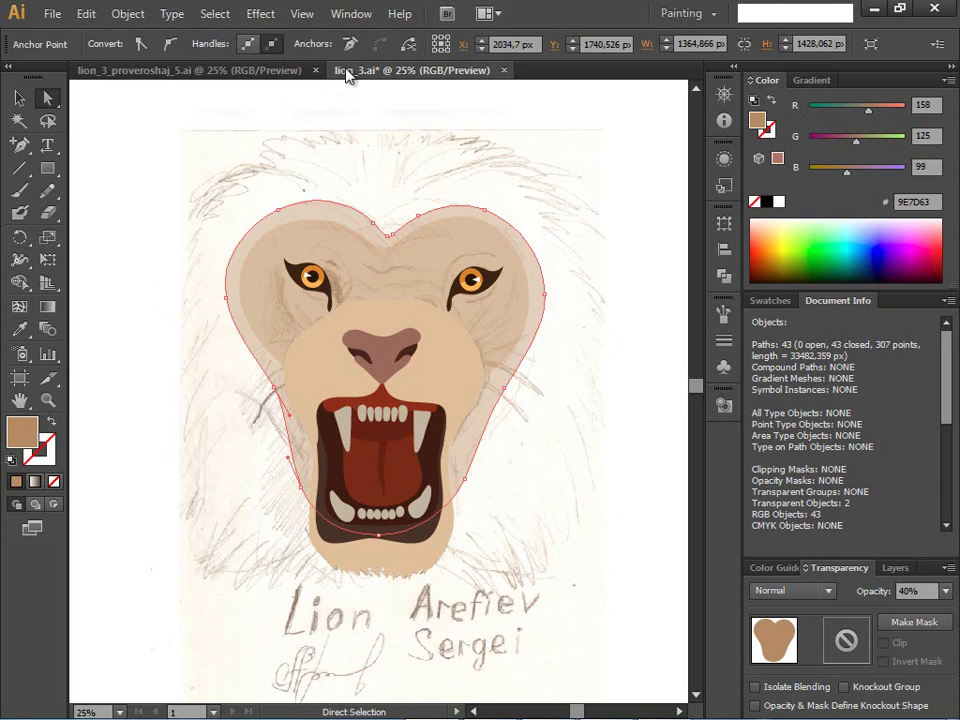
pyautogui.click(352, 14)
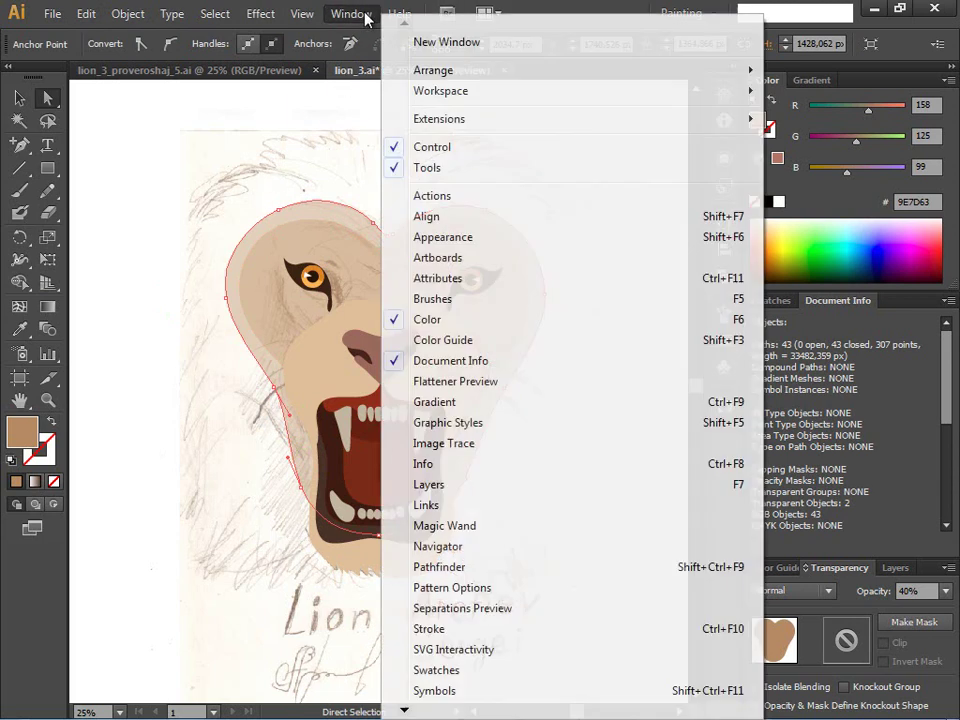
pyautogui.click(193, 536)
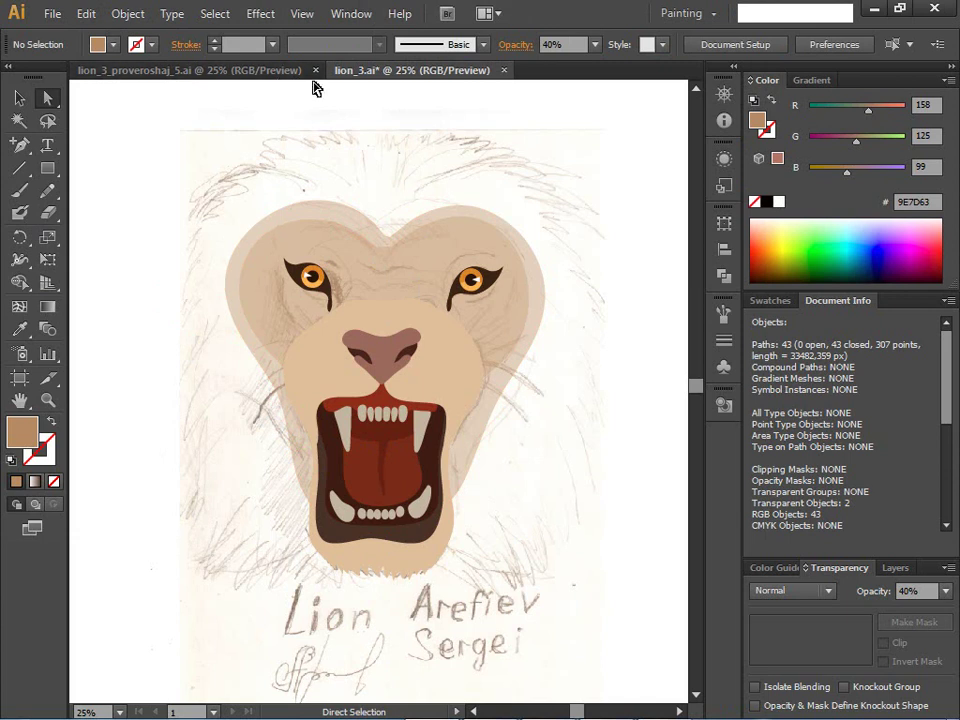
# - Float lion_3.ai in its own window and drag the muzzle's top anchors to fit around the nose
pyautogui.moveTo(530, 78); pyautogui.dragTo(525, 70)
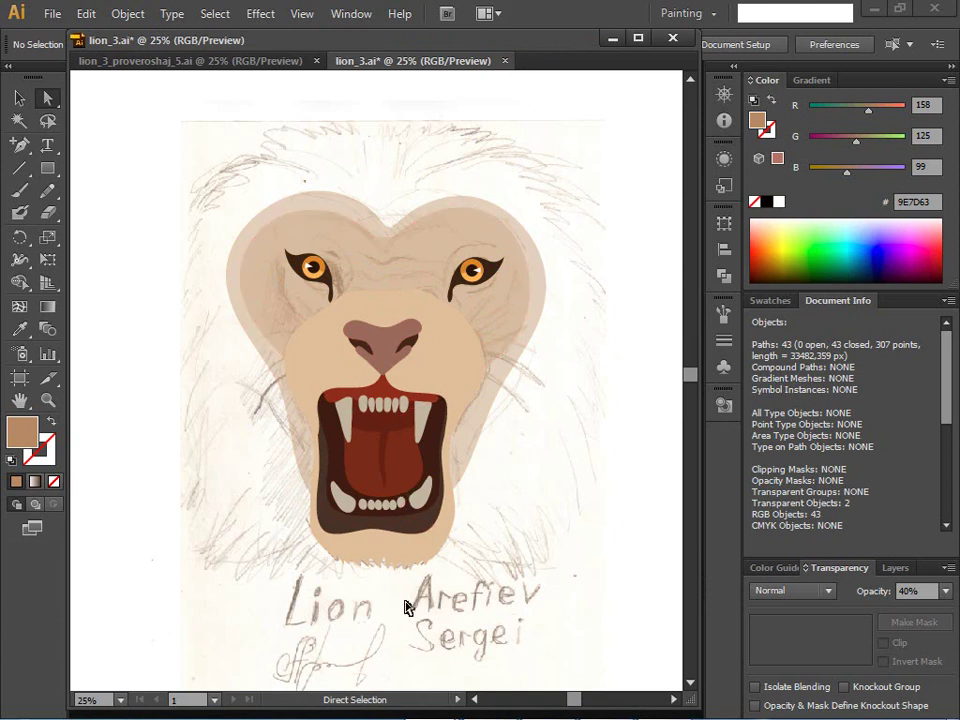
pyautogui.click(316, 356)
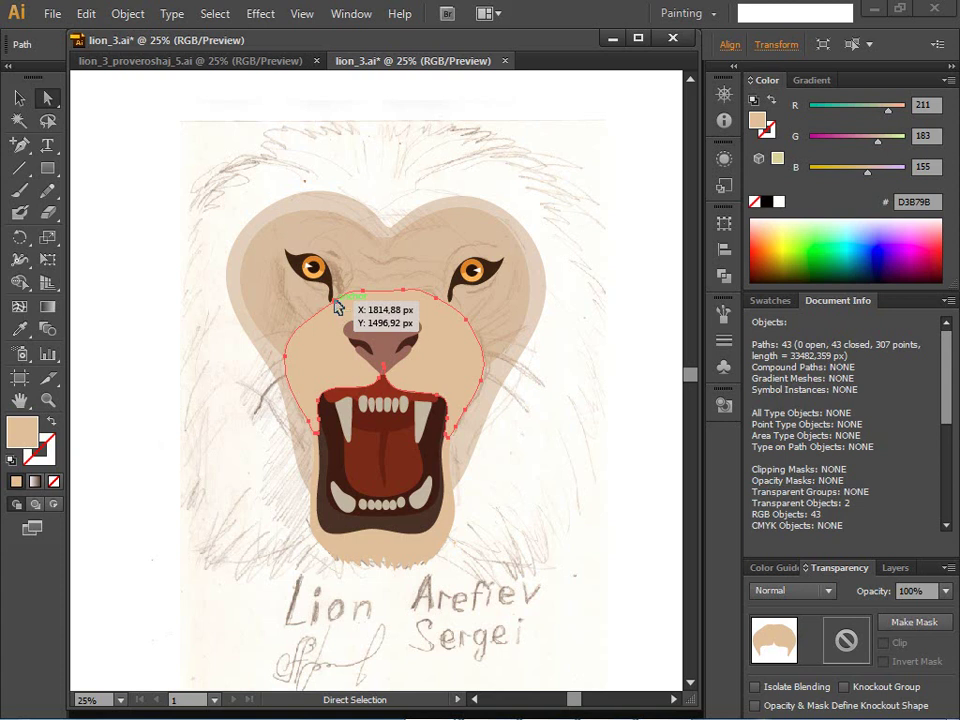
pyautogui.moveTo(338, 307); pyautogui.dragTo(340, 300)
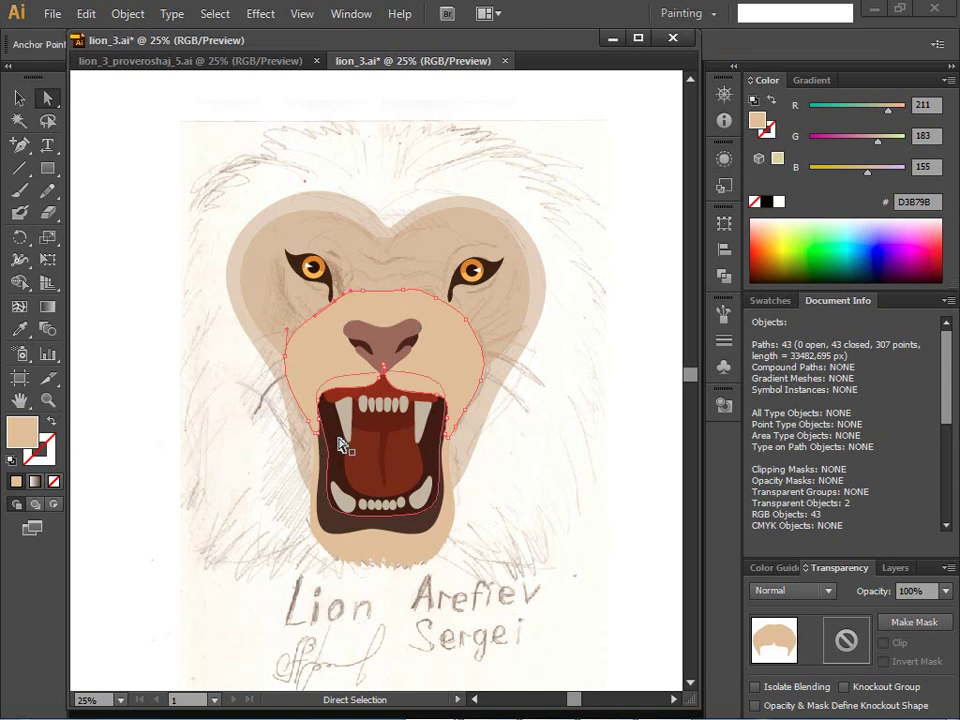
pyautogui.moveTo(370, 291); pyautogui.dragTo(362, 292)
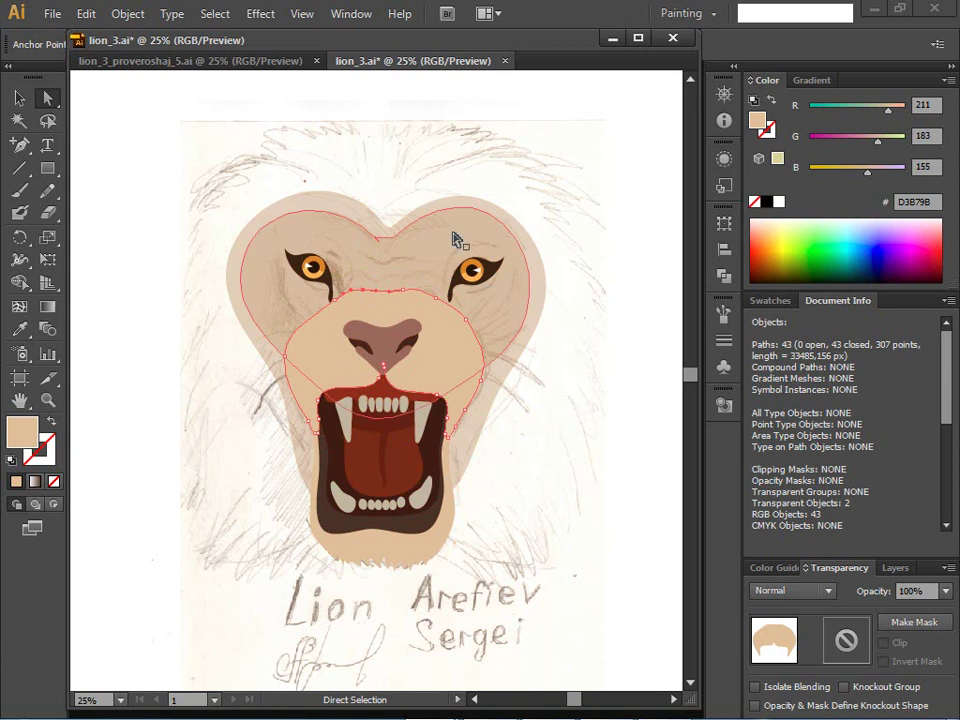
# - Drag the heart shape's top anchor and its handles to reshape the notch between the eyes
pyautogui.click(377, 244)
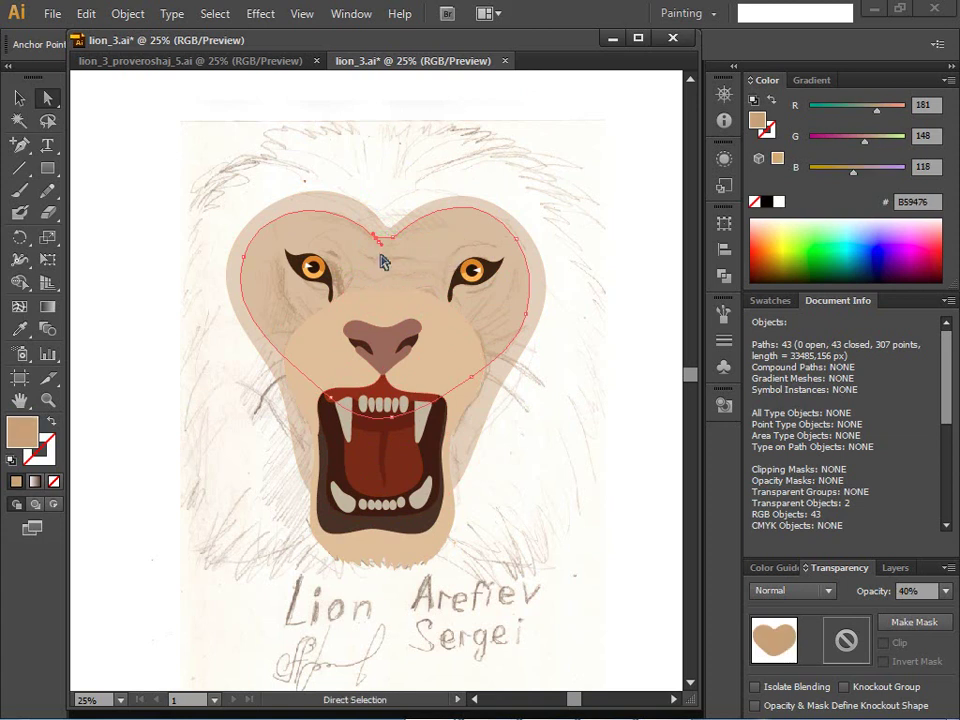
pyautogui.moveTo(378, 248); pyautogui.dragTo(369, 242)
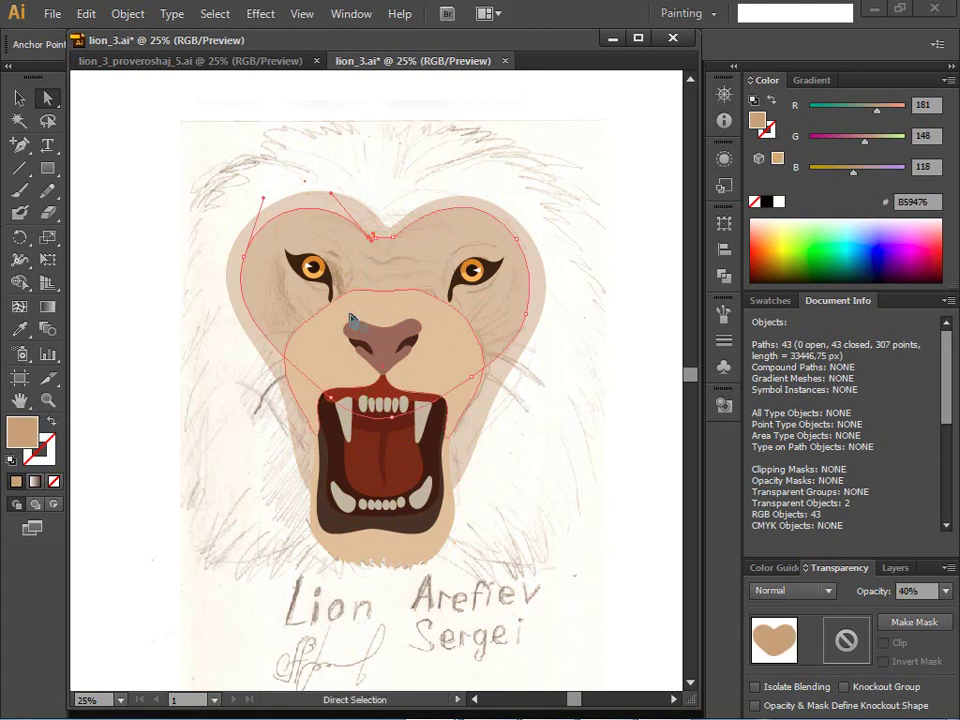
pyautogui.click(208, 360)
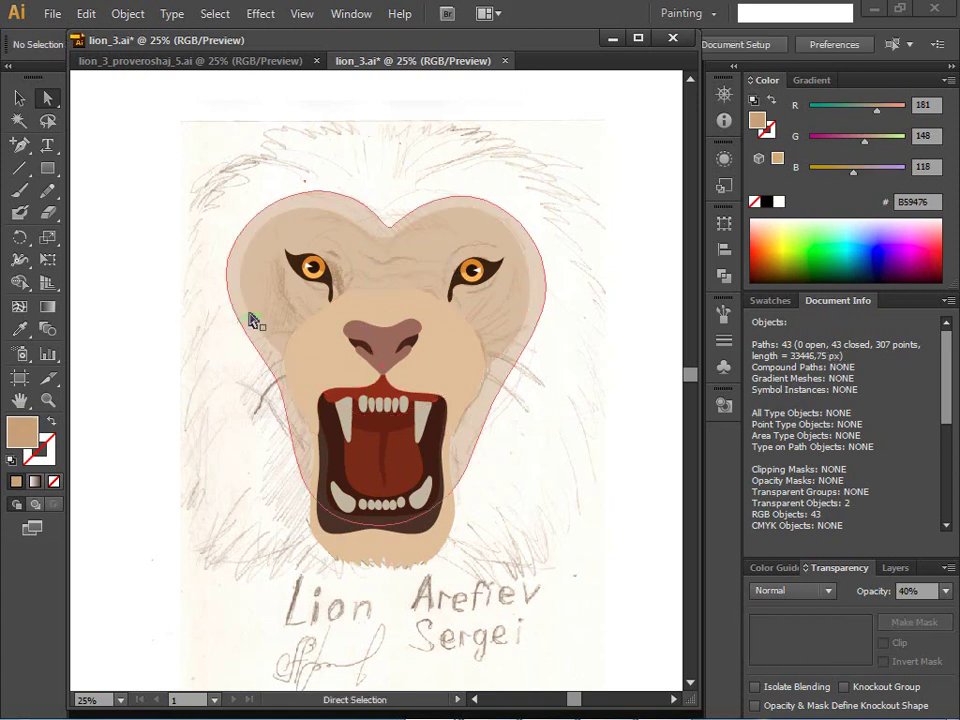
pyautogui.click(371, 238)
pyautogui.click(378, 241)
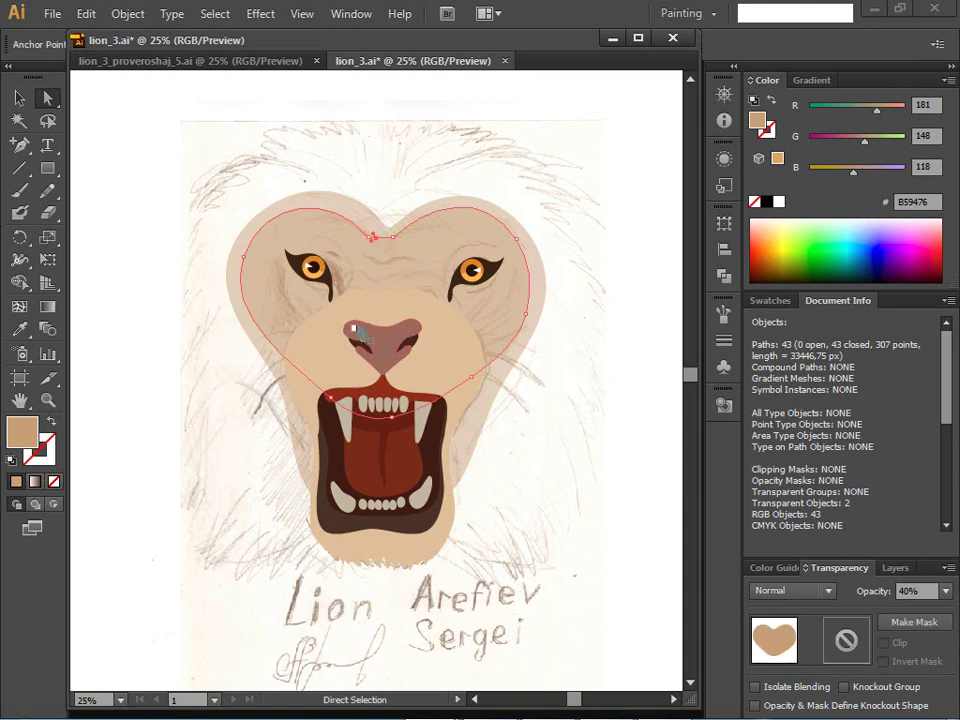
pyautogui.moveTo(371, 238); pyautogui.dragTo(366, 241)
pyautogui.click(372, 241)
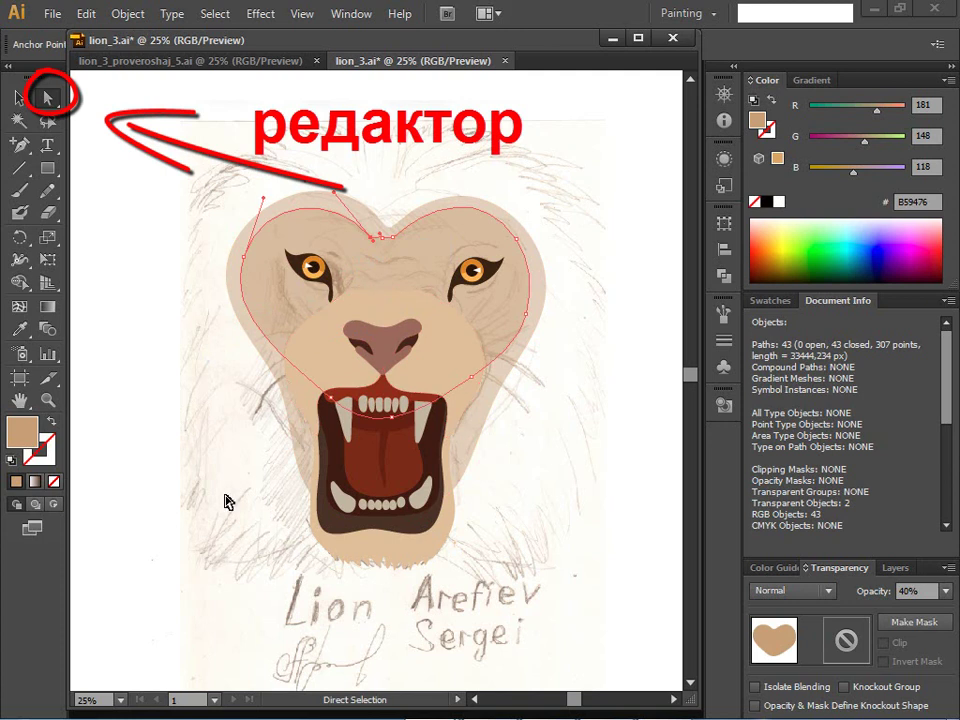
# - Zoom in on the forehead and reshape the heart shape's top notch with Direct Selection
pyautogui.hotkey('ctrl', '=')
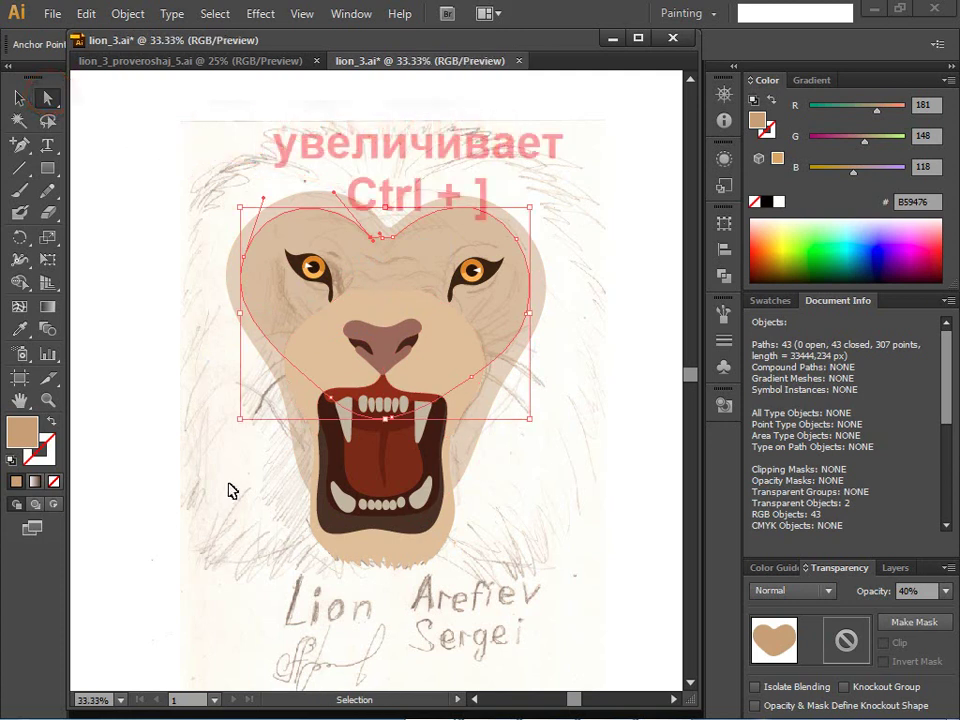
pyautogui.hotkey('ctrl', '=')
pyautogui.hotkey('ctrl', '=')
pyautogui.hotkey('ctrl', '=')
pyautogui.hotkey('ctrl', '=')
pyautogui.press('a')
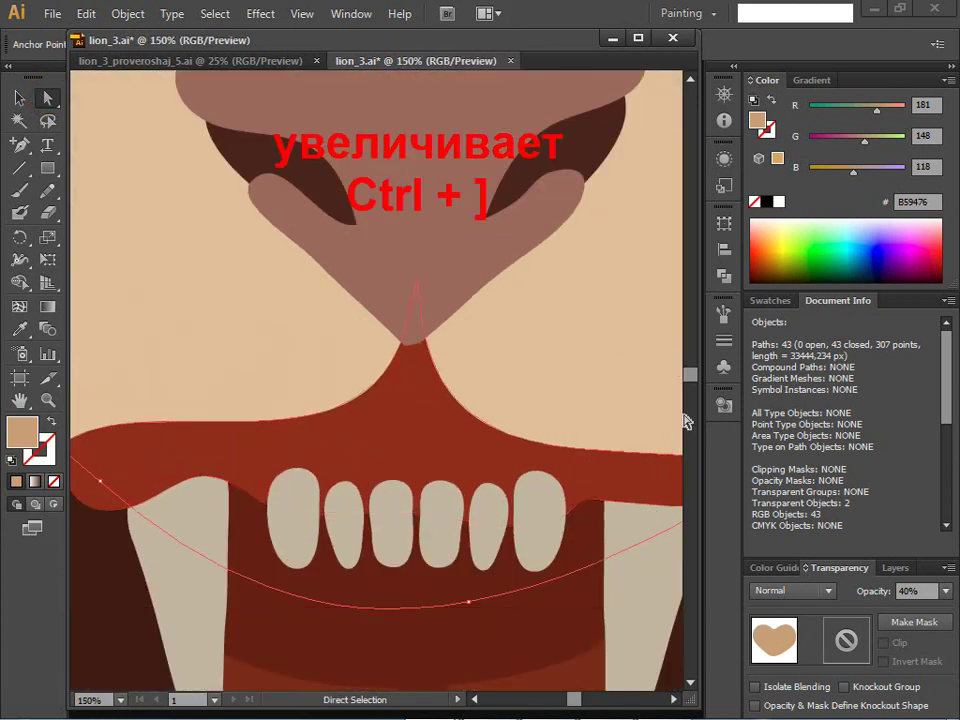
pyautogui.moveTo(688, 386); pyautogui.dragTo(688, 362)
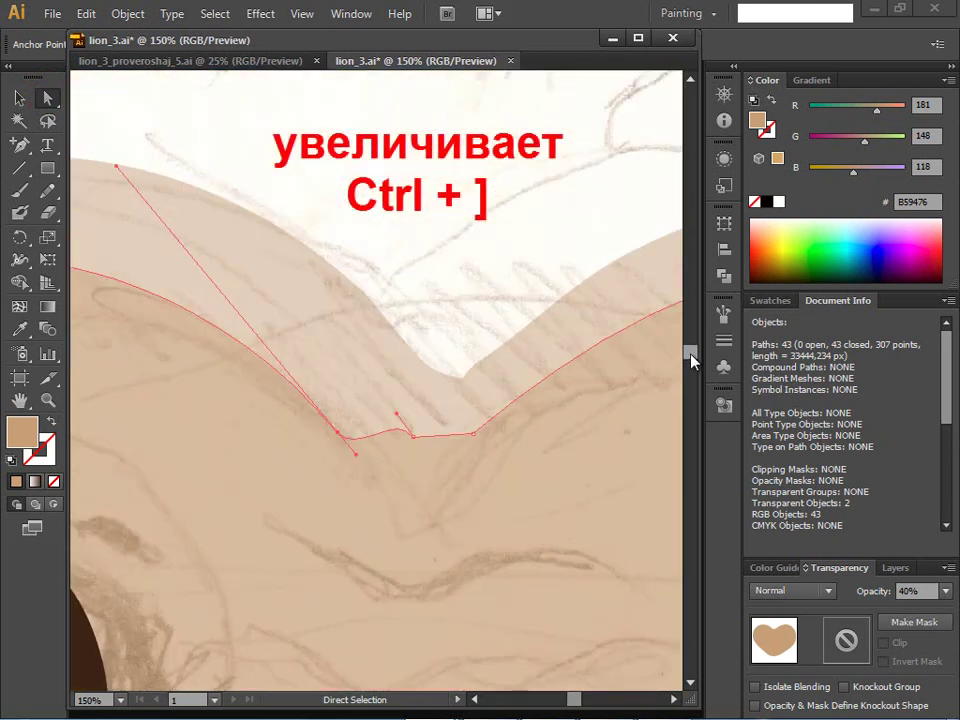
pyautogui.click(404, 508)
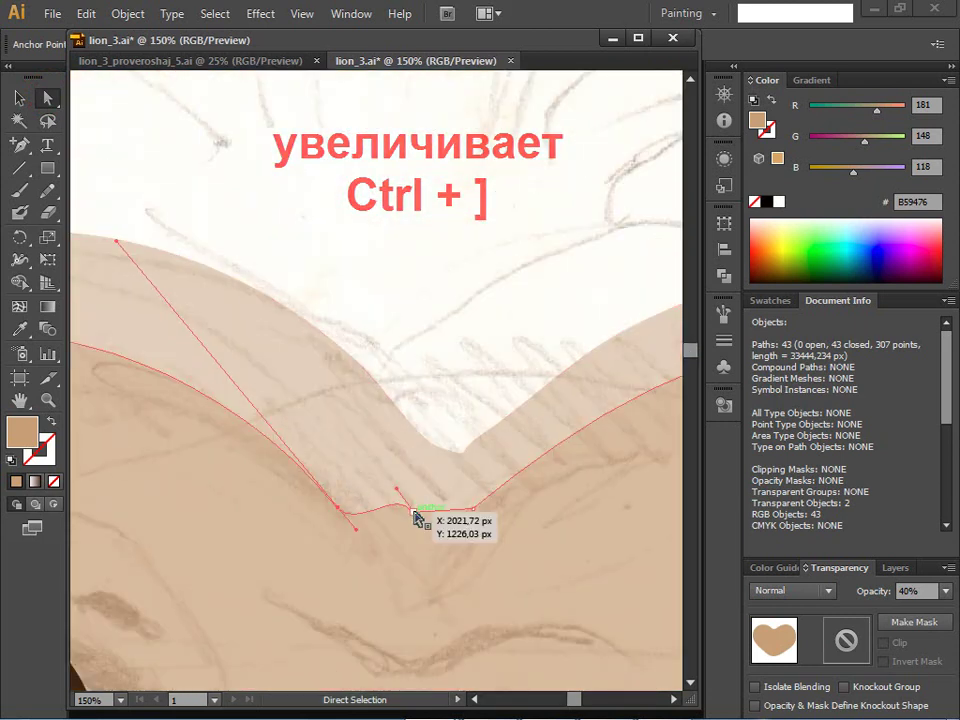
pyautogui.click(398, 500)
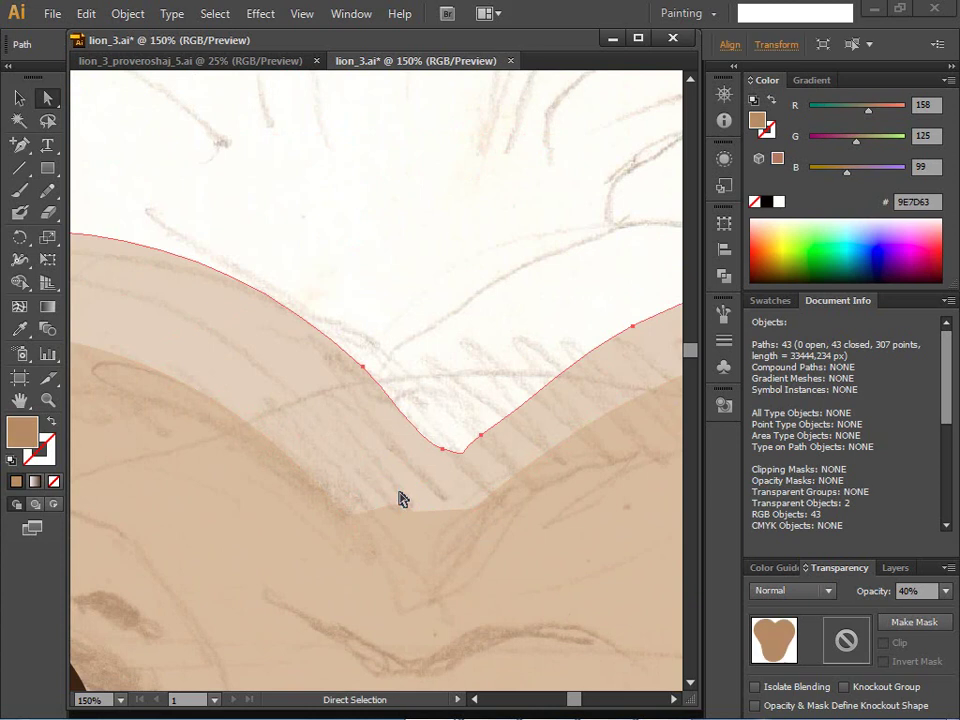
pyautogui.click(398, 497)
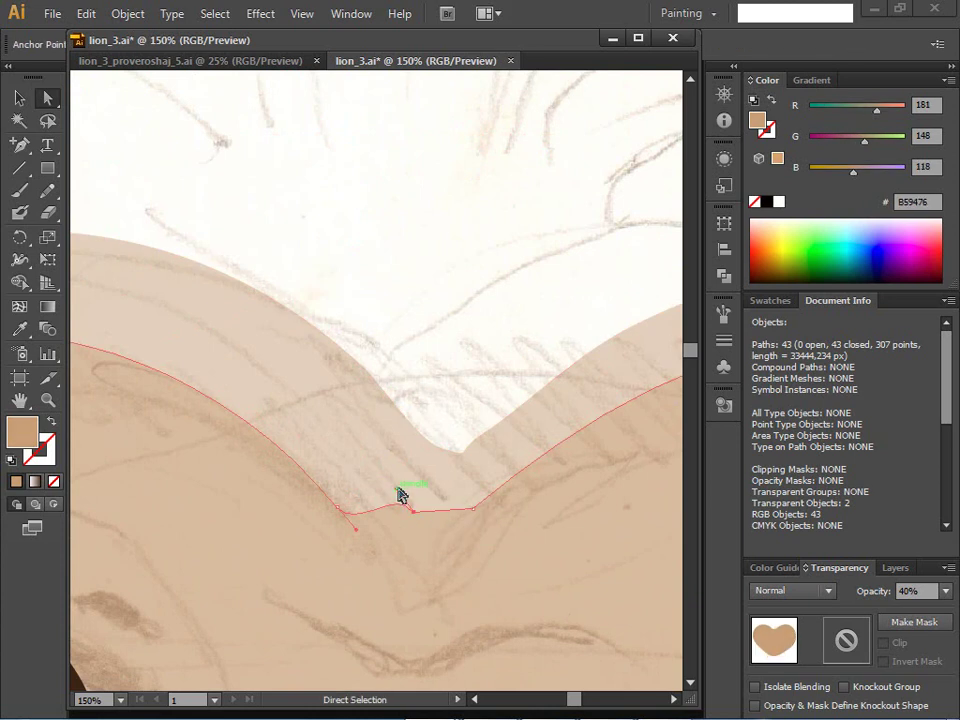
pyautogui.moveTo(396, 497)
pyautogui.mouseDown()
pyautogui.moveTo(391, 515)
pyautogui.moveTo(338, 511)
pyautogui.moveTo(358, 506)
pyautogui.mouseUp()
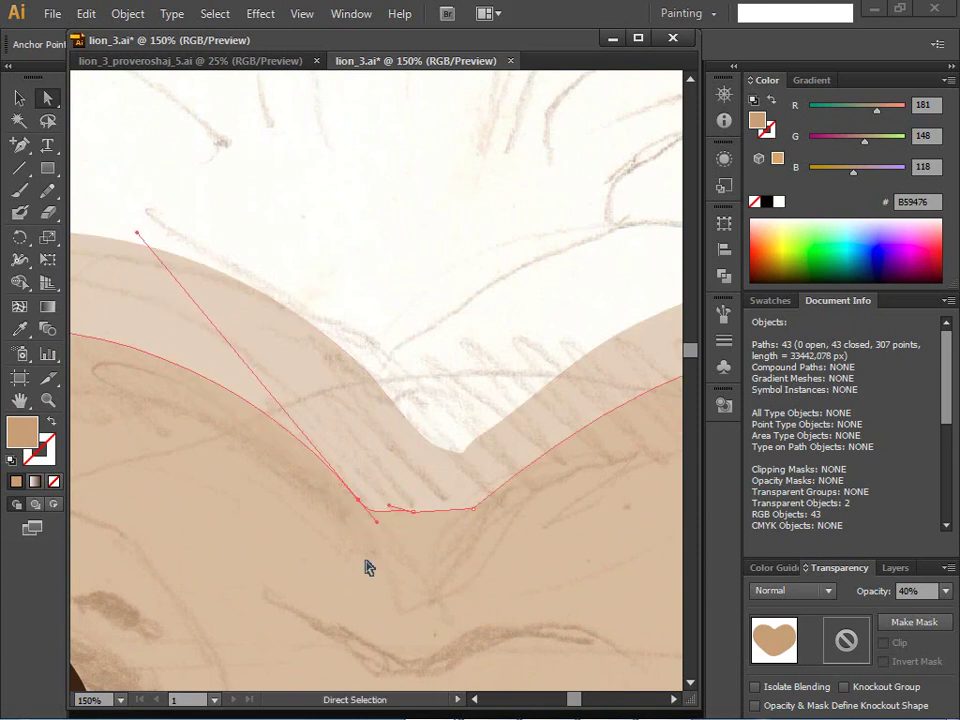
# - Pull the outer face shape's notch curve down to follow the sketch
pyautogui.click(446, 451)
pyautogui.moveTo(480, 442)
pyautogui.mouseDown()
pyautogui.moveTo(480, 456)
pyautogui.moveTo(433, 458)
pyautogui.mouseUp()
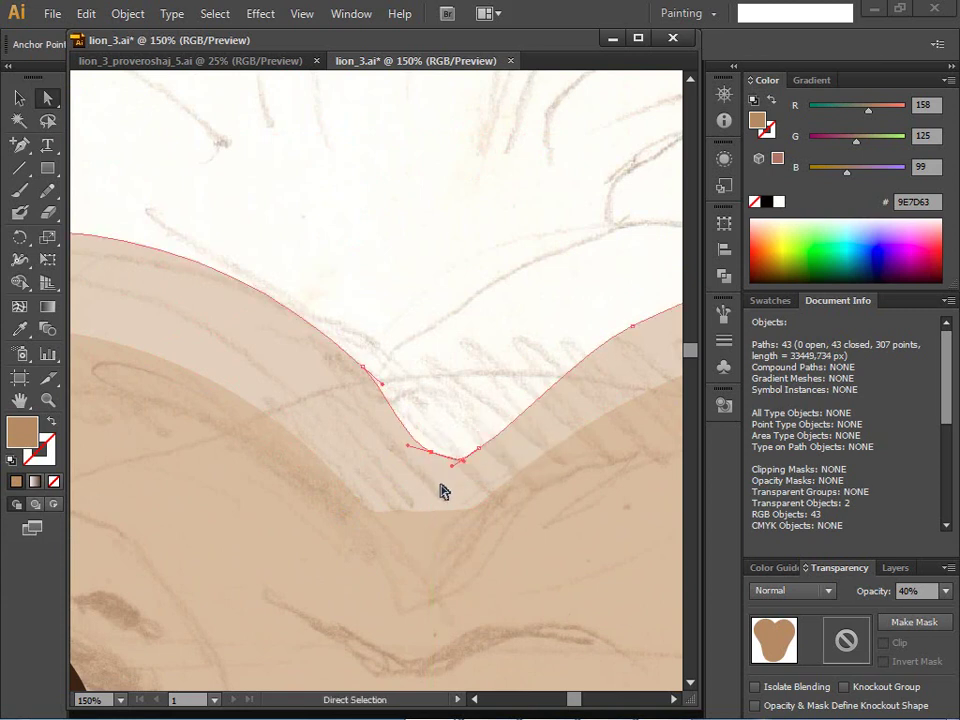
pyautogui.click(478, 450)
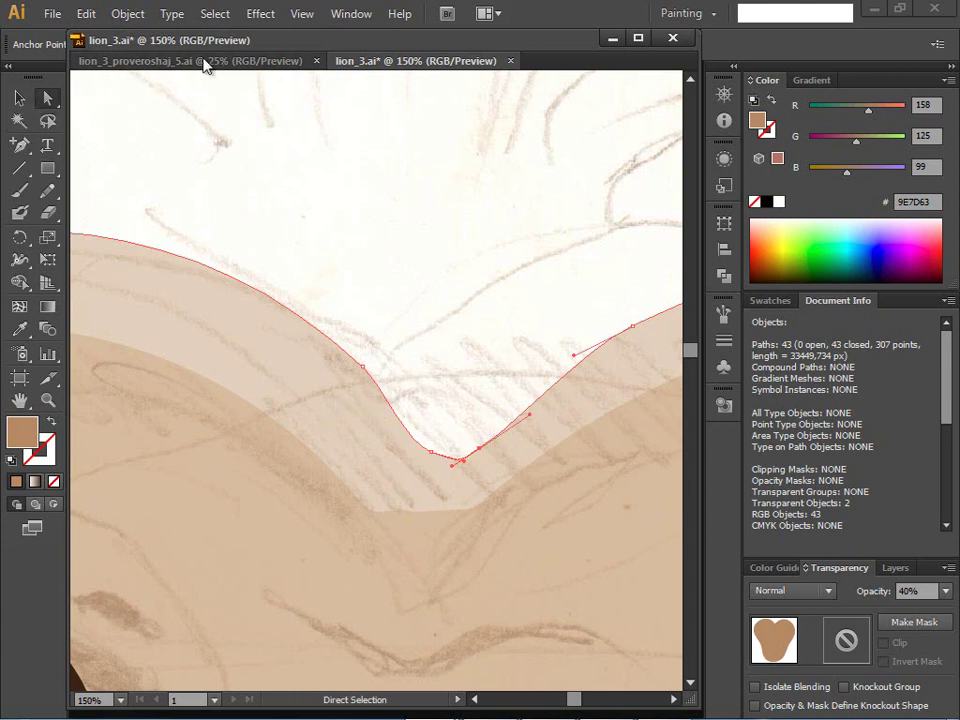
pyautogui.moveTo(550, 60)
pyautogui.mouseDown()
pyautogui.moveTo(556, 106)
pyautogui.moveTo(514, 86)
pyautogui.mouseUp()
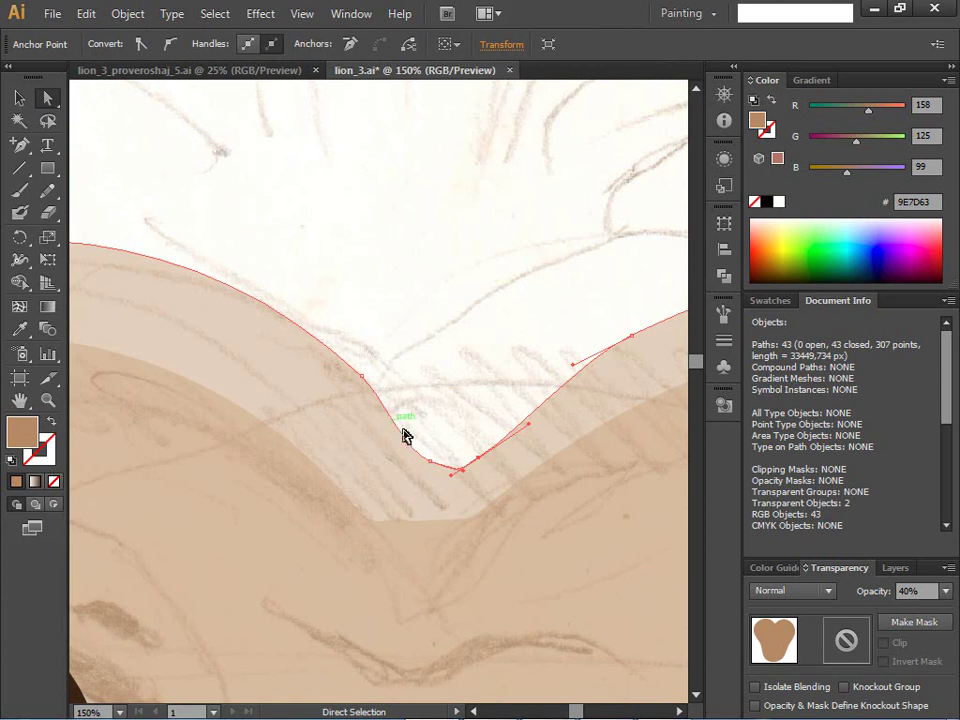
# - Move the outer shape's notch anchors to deepen its dip
pyautogui.click(432, 465)
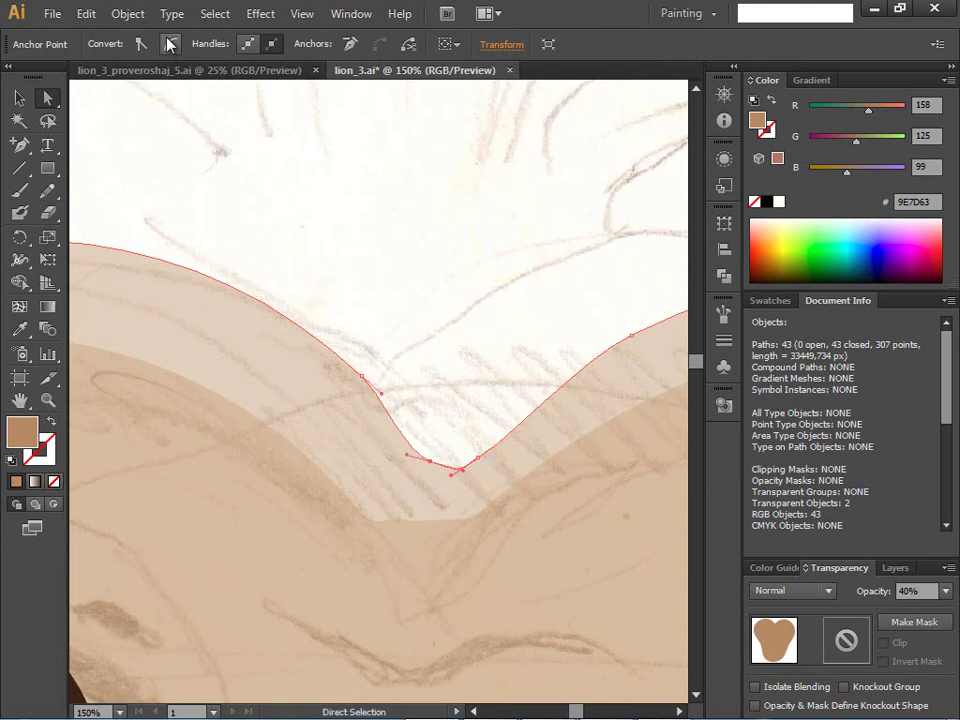
pyautogui.click(474, 461)
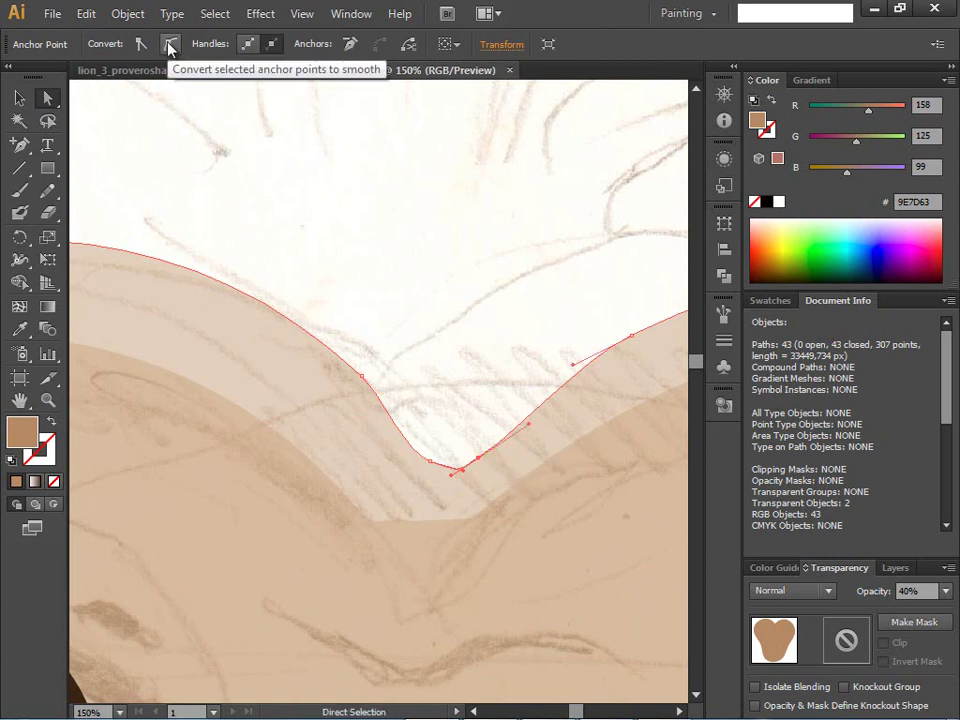
pyautogui.click(434, 466)
pyautogui.moveTo(432, 469)
pyautogui.mouseDown()
pyautogui.moveTo(462, 490)
pyautogui.moveTo(470, 474)
pyautogui.mouseUp()
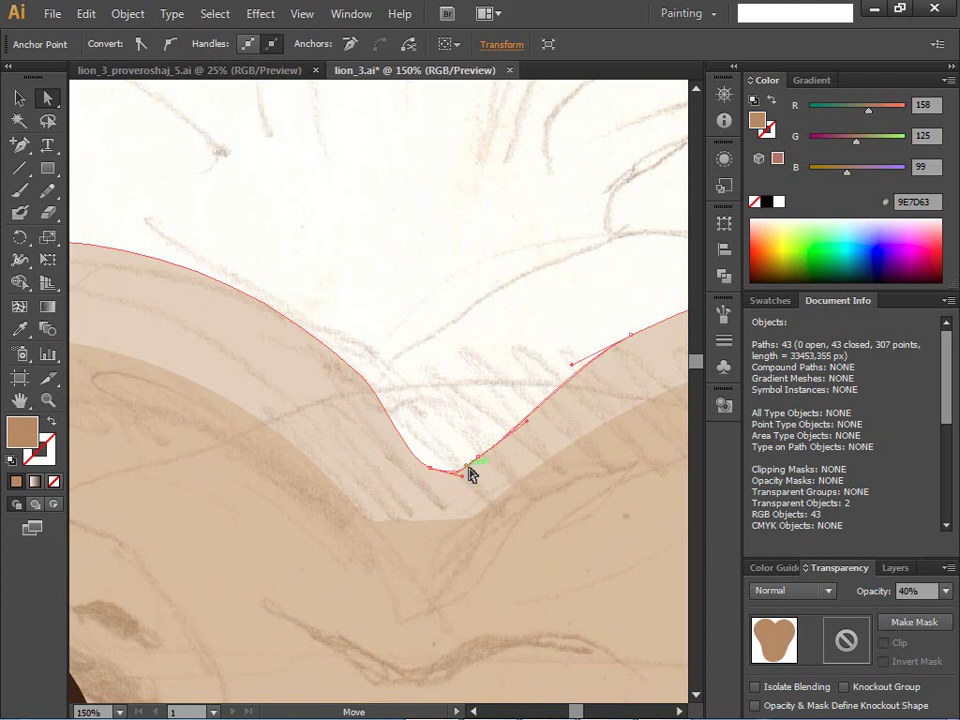
pyautogui.click(467, 468)
# - Reshape the heart notch, converting its right anchor to a corner and straightening the rising curve
pyautogui.click(403, 525)
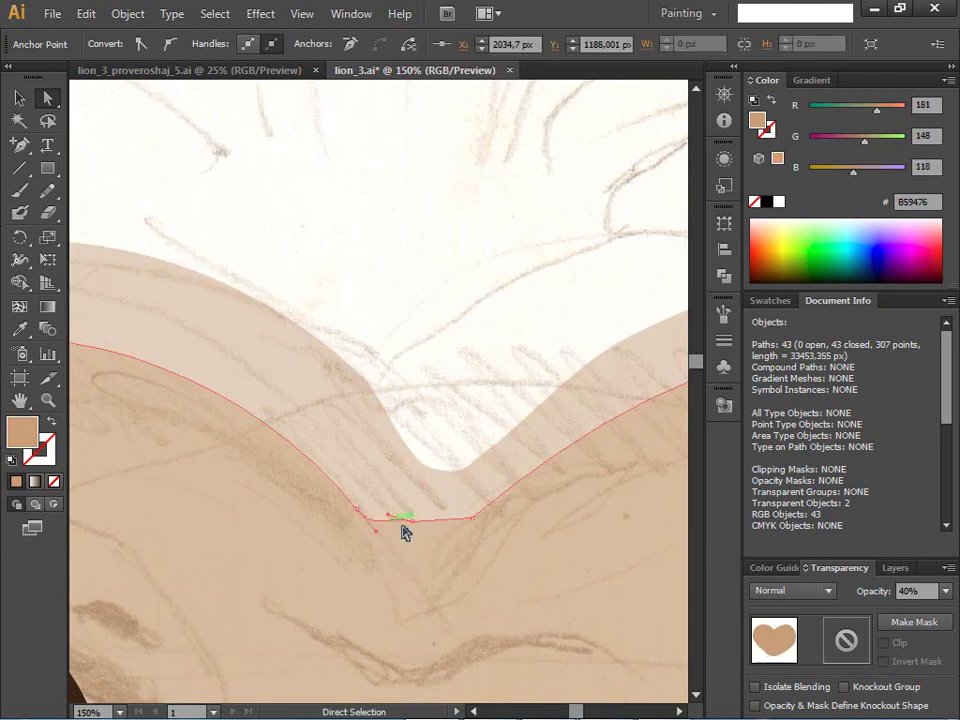
pyautogui.moveTo(418, 524); pyautogui.dragTo(427, 543)
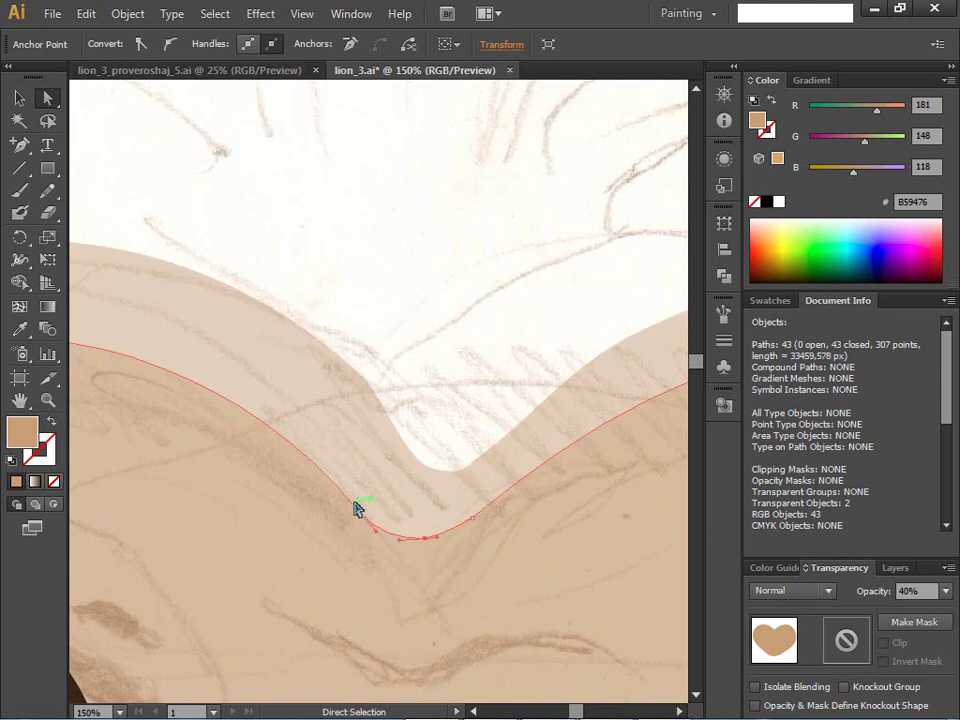
pyautogui.moveTo(358, 514); pyautogui.dragTo(374, 504)
pyautogui.click(360, 386)
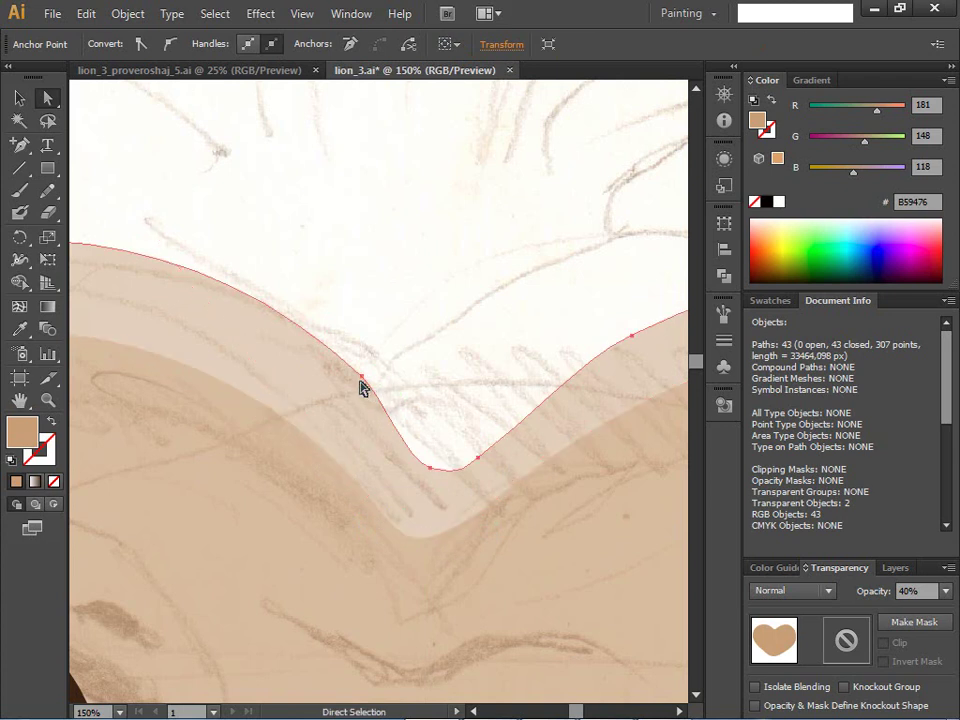
pyautogui.click(434, 537)
pyautogui.click(473, 518)
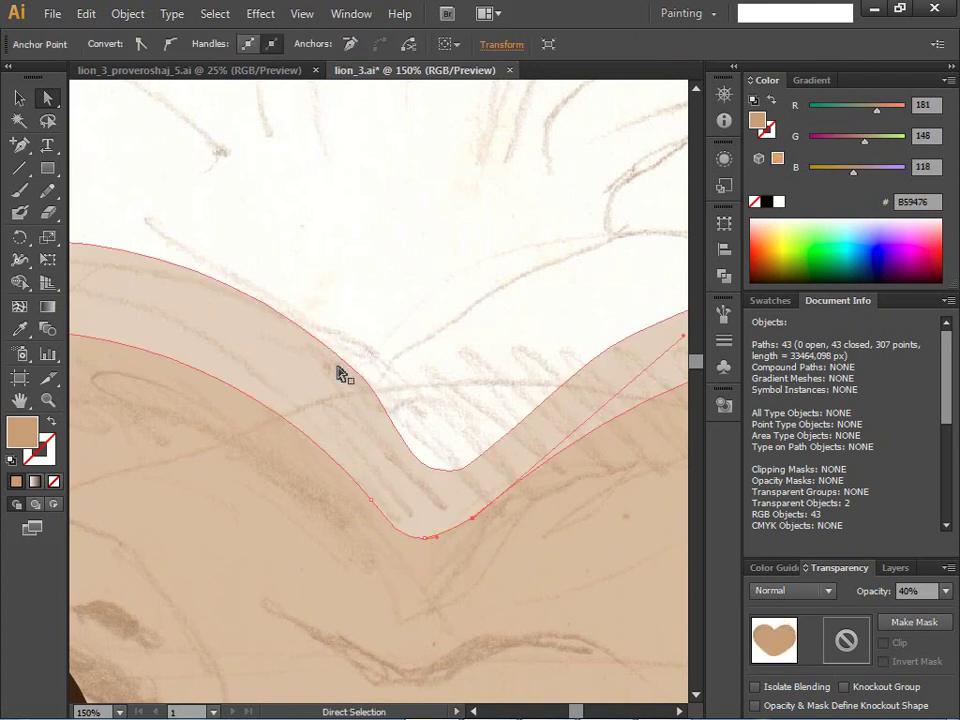
pyautogui.click(169, 47)
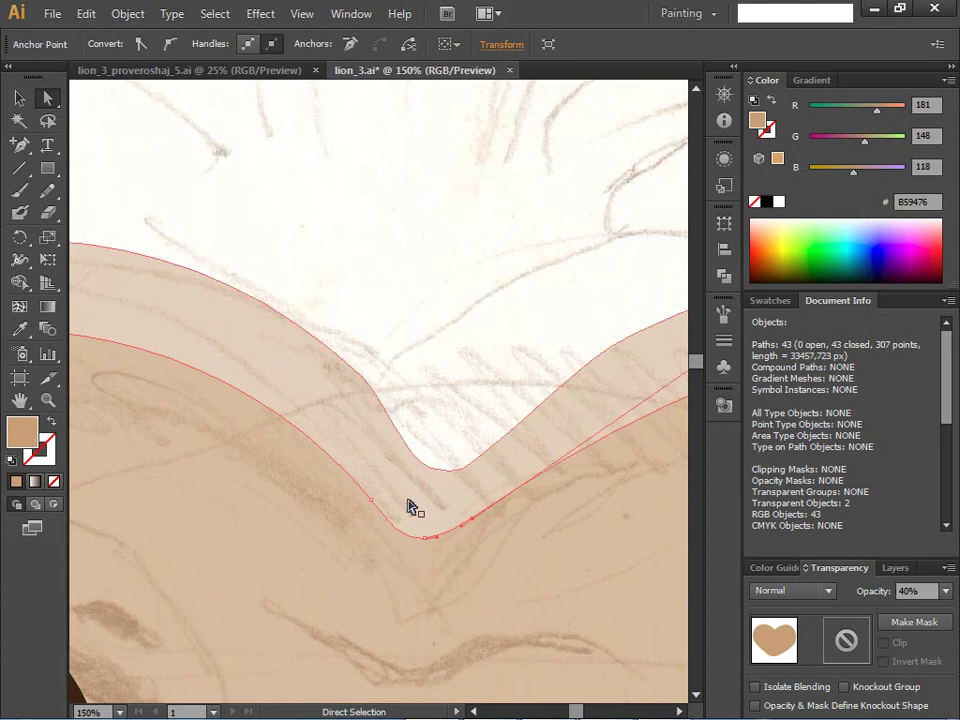
pyautogui.moveTo(490, 507); pyautogui.dragTo(536, 484)
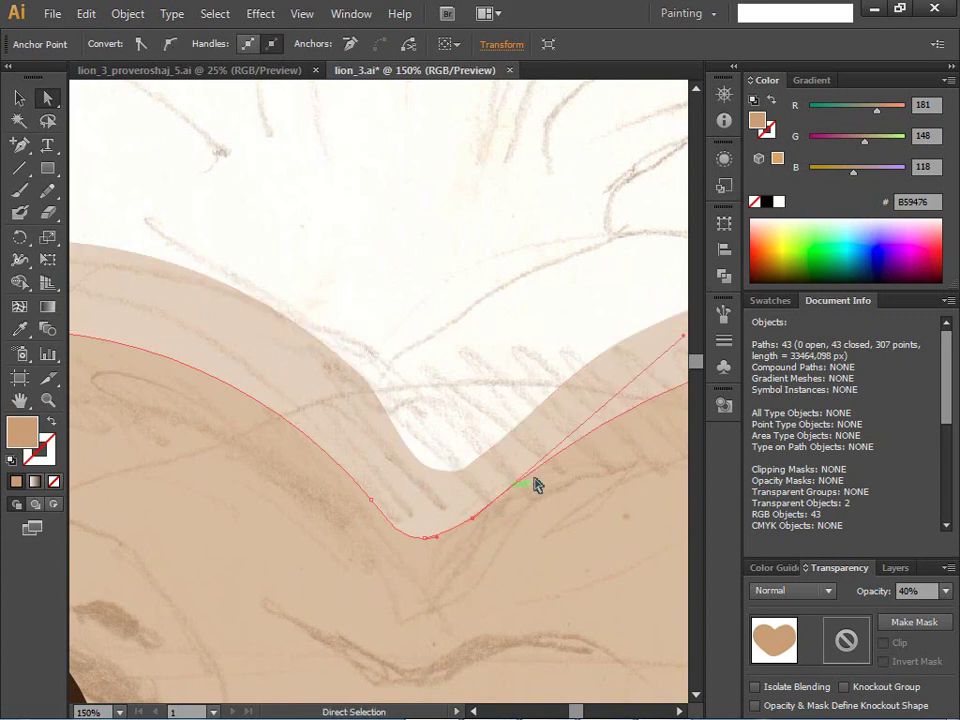
# - Add anchor points along both face-shape curves near the notch, bringing the document to 310 points
pyautogui.press('+')
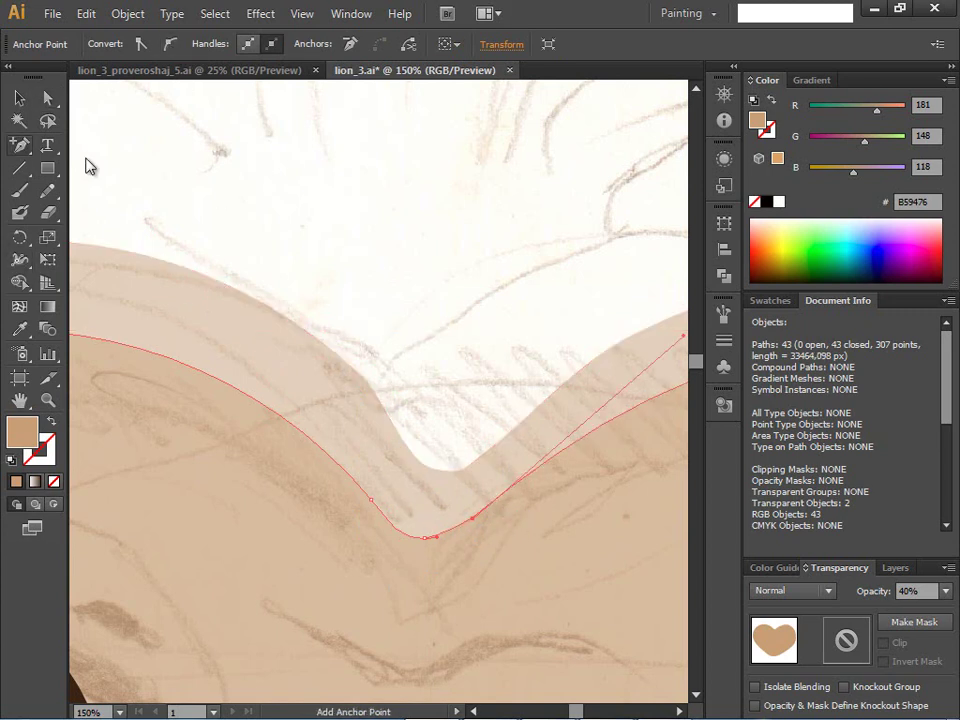
pyautogui.click(617, 418)
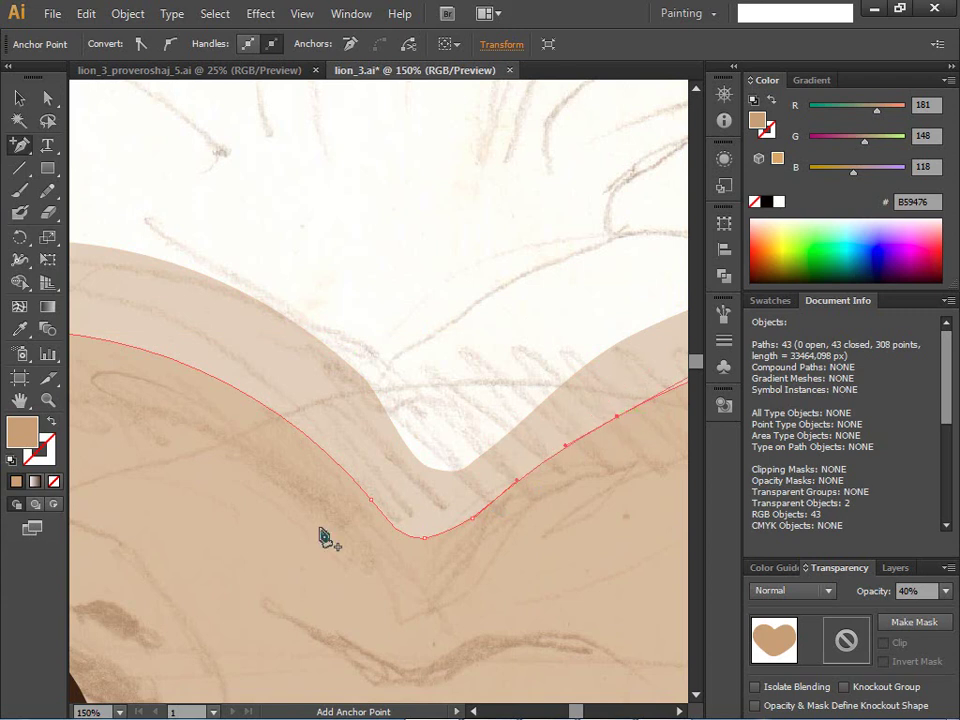
pyautogui.click(216, 384)
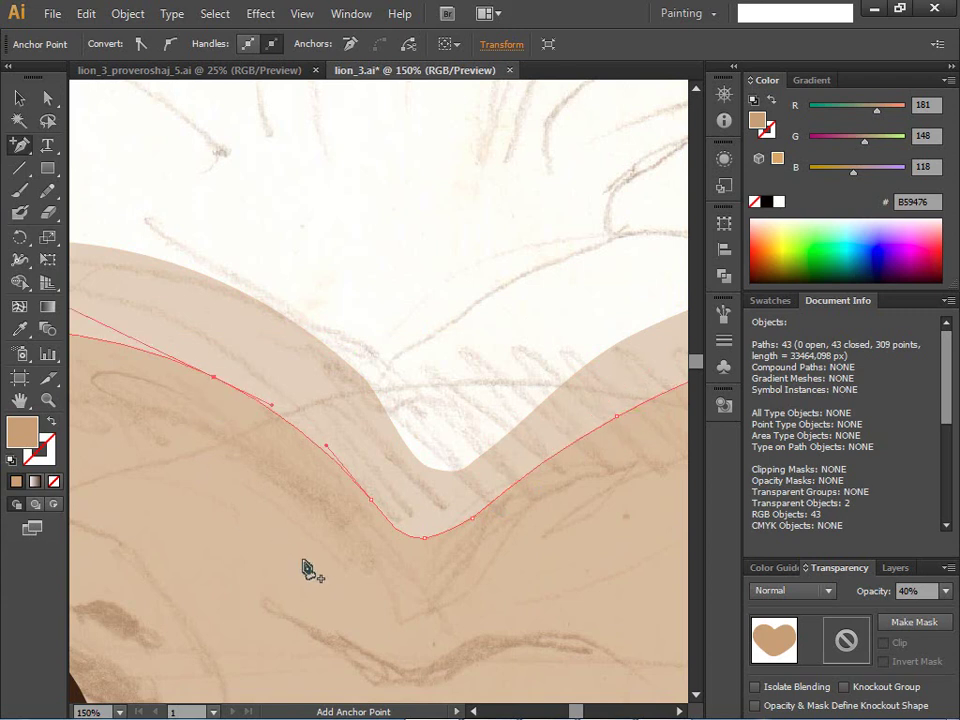
pyautogui.click(258, 296)
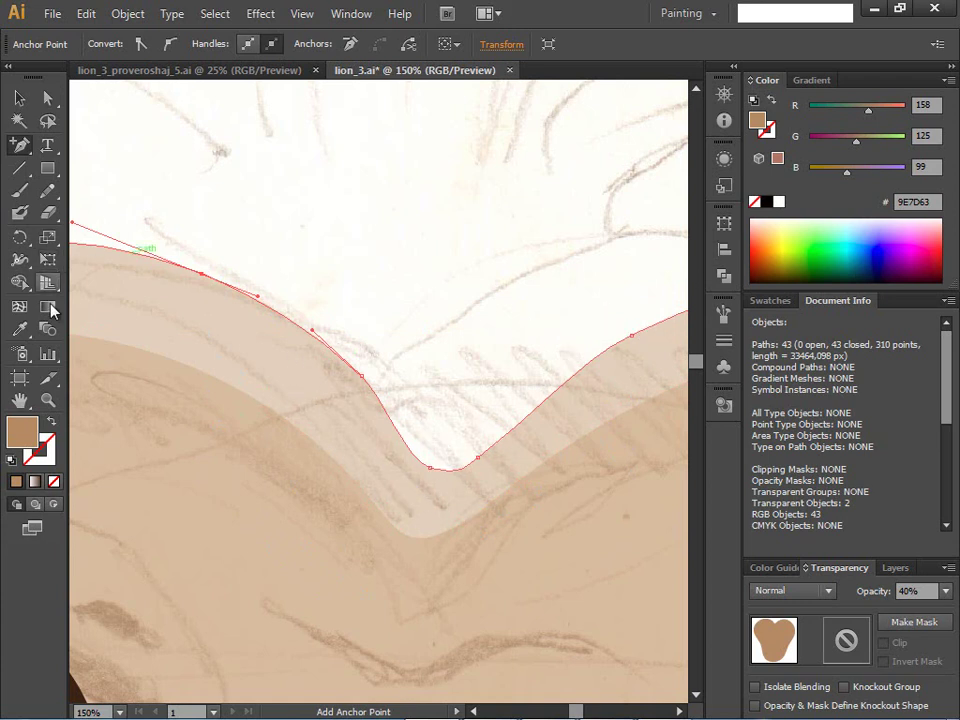
pyautogui.click(19, 97)
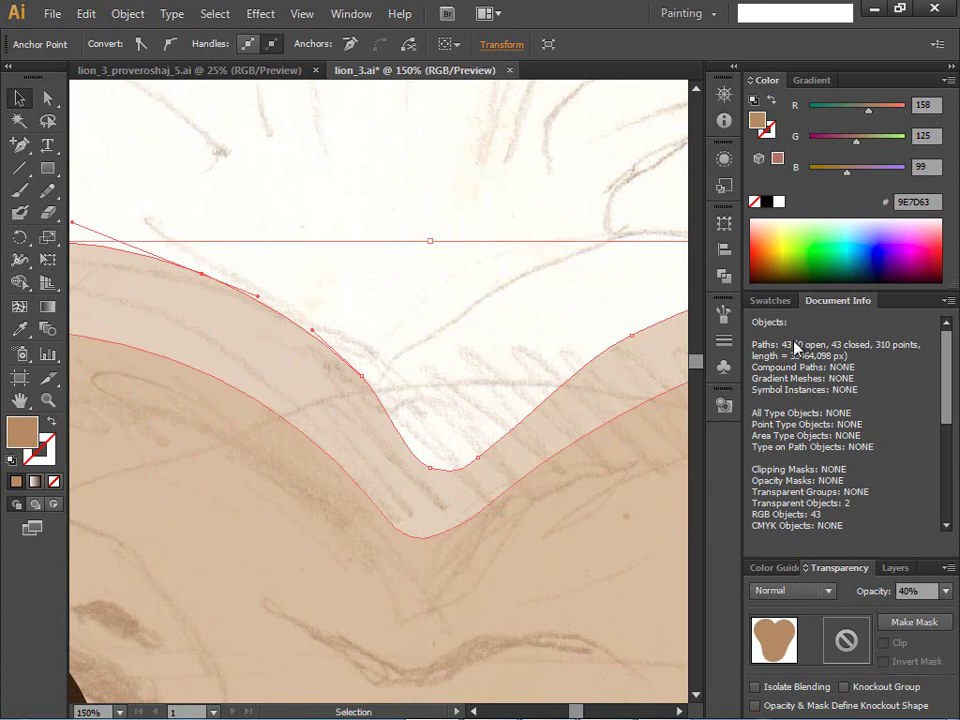
pyautogui.click(946, 300)
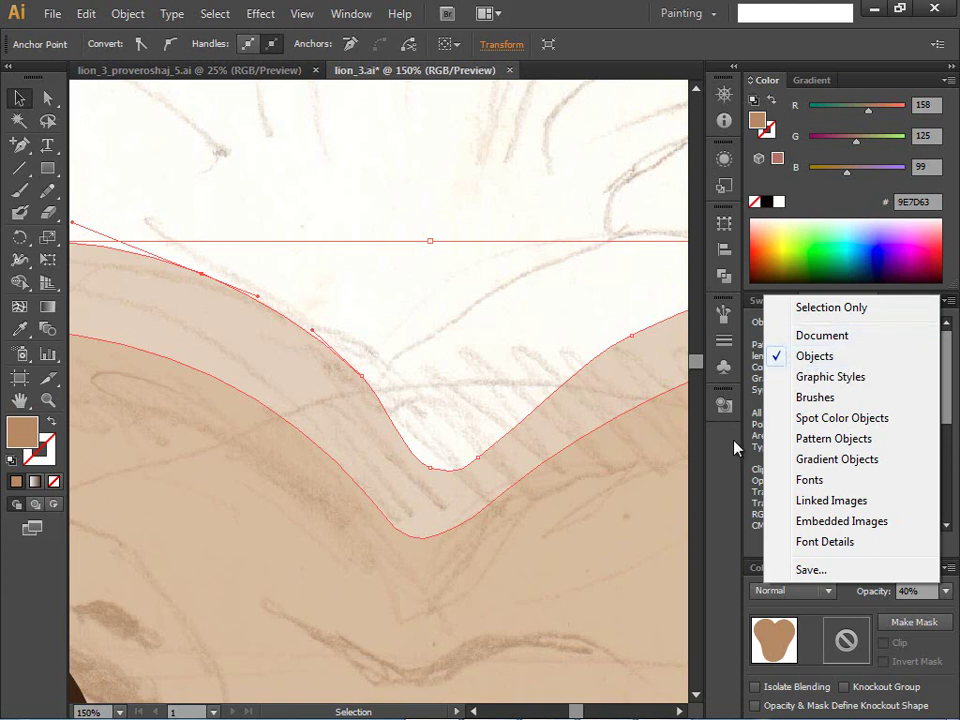
# - Close the Document Info options and select the inner and outer face shapes
pyautogui.click(615, 480)
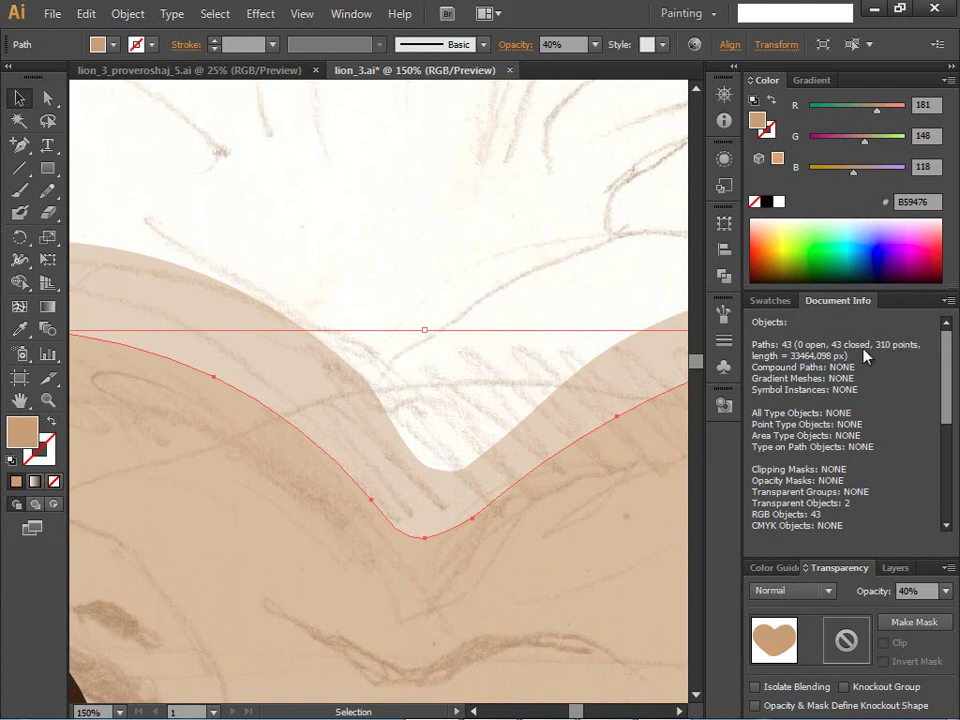
pyautogui.click(523, 550)
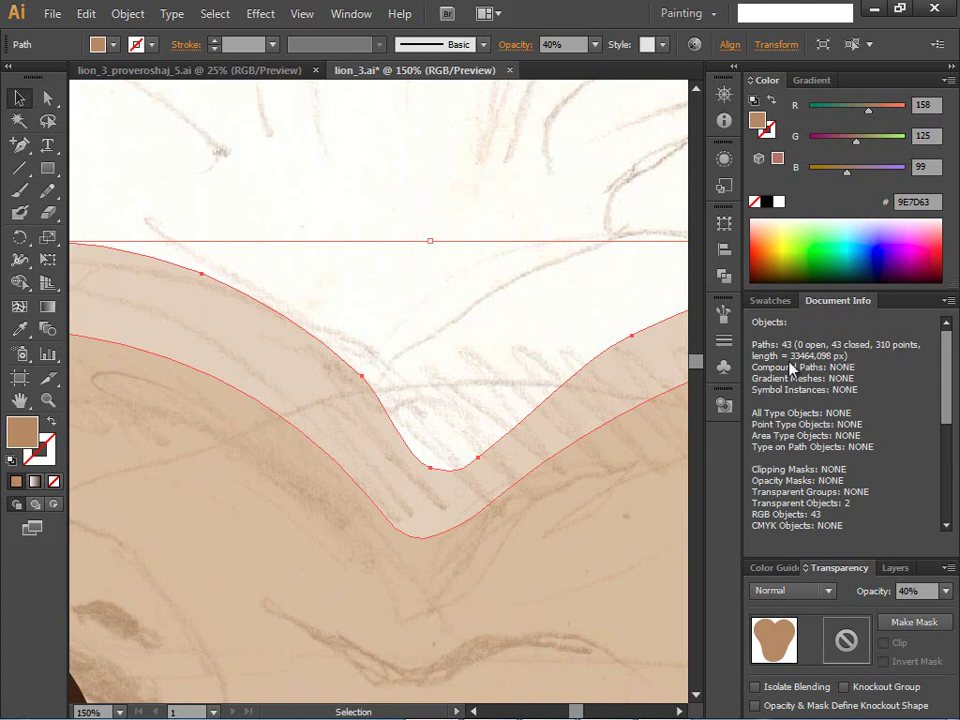
pyautogui.keyDown('shift'); pyautogui.click(600, 522); pyautogui.keyUp('shift')
pyautogui.hotkey('ctrl', 'z')
# - Zoom out to see the whole page, then zoom back in to 50% on the lion face
pyautogui.press('a')
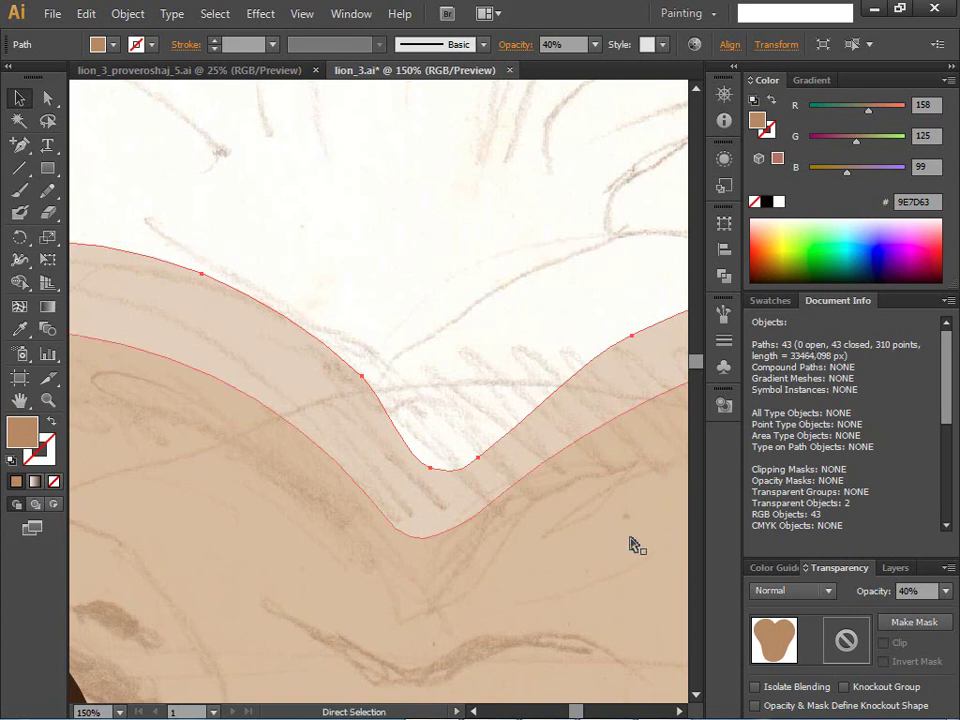
pyautogui.hotkey('ctrl', '-')
pyautogui.hotkey('ctrl', '-')
pyautogui.hotkey('ctrl', '-')
pyautogui.hotkey('ctrl', '-')
pyautogui.hotkey('ctrl', '-')
pyautogui.hotkey('ctrl', '-')
pyautogui.press('v')
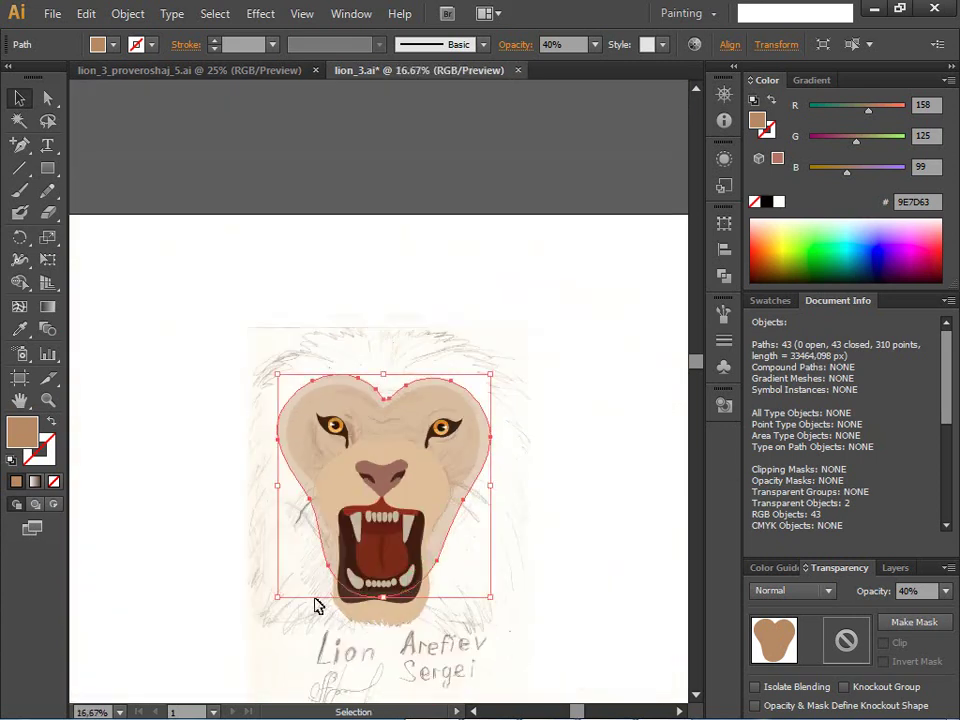
pyautogui.scroll(10, 315, 606)
pyautogui.scroll(-4, 332, 604)
pyautogui.scroll(-10, 420, 568)
pyautogui.scroll(3, 435, 559)
pyautogui.scroll(3, 440, 555)
pyautogui.scroll(-3, 449, 548)
pyautogui.press('a')
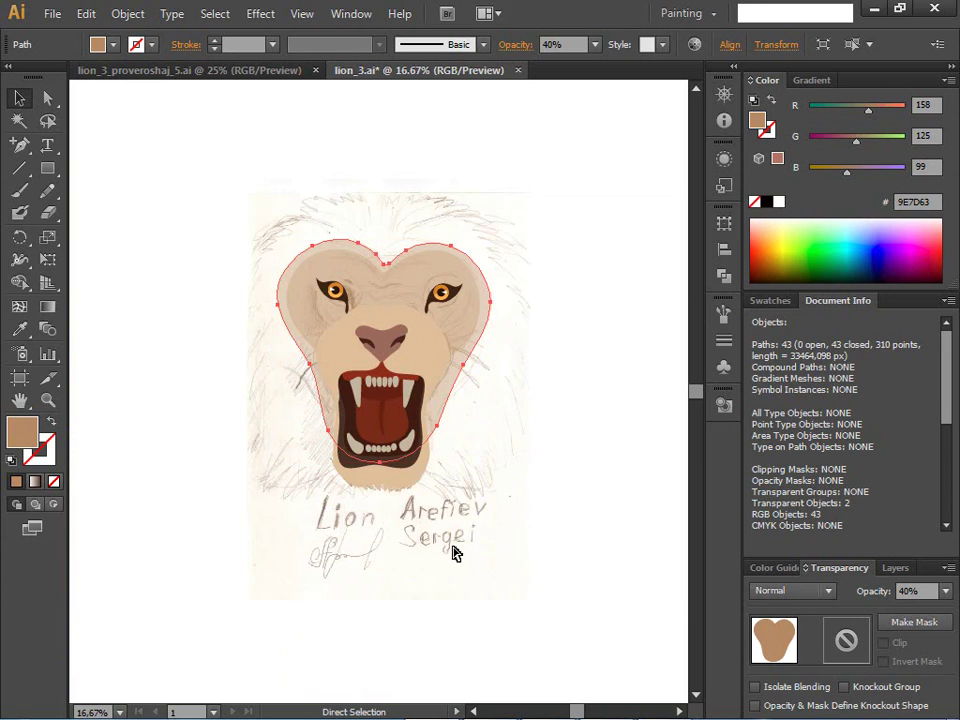
pyautogui.hotkey('ctrl', '+')
pyautogui.hotkey('ctrl', '+')
pyautogui.hotkey('ctrl', '+')
# - Draw a closed Pencil outline around the right eye as a new patch shape
pyautogui.press('v')
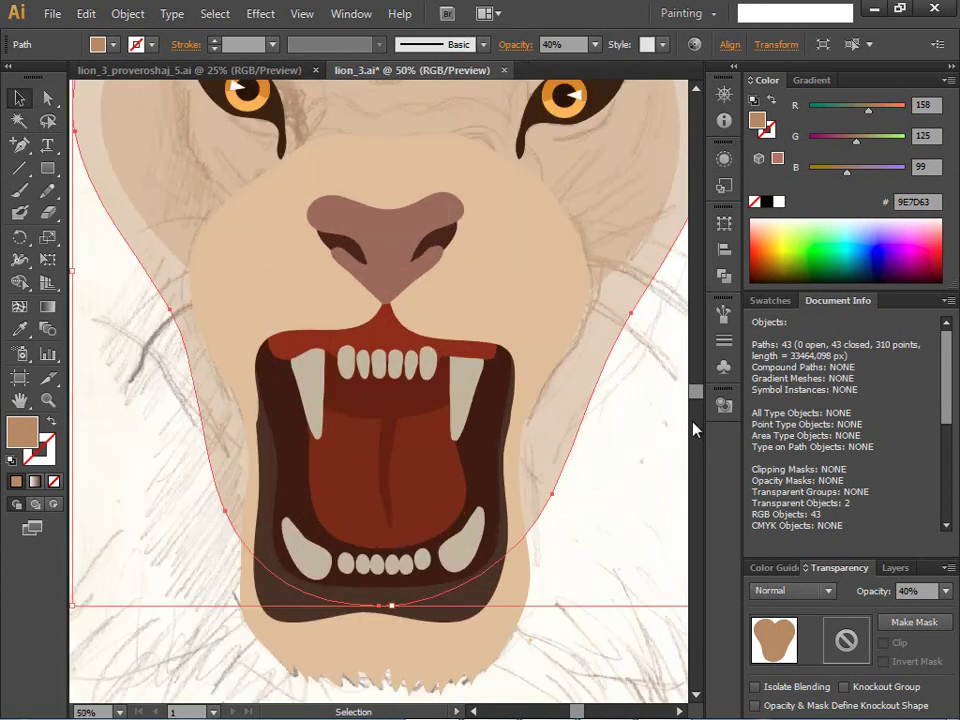
pyautogui.moveTo(696, 390)
pyautogui.mouseDown()
pyautogui.moveTo(701, 369)
pyautogui.moveTo(709, 381)
pyautogui.mouseUp()
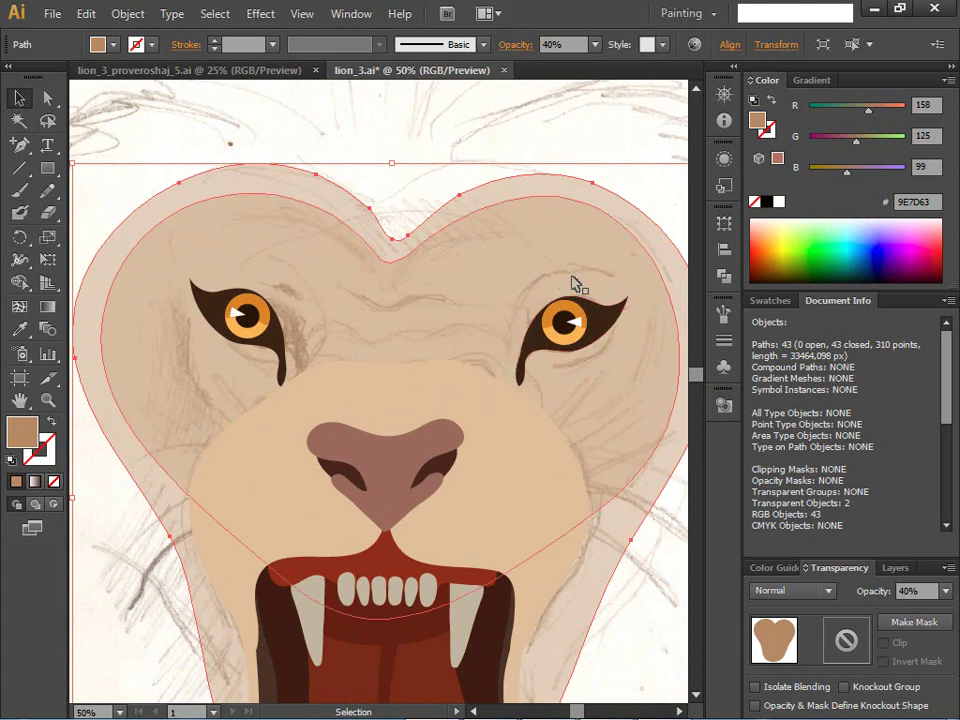
pyautogui.click(47, 191)
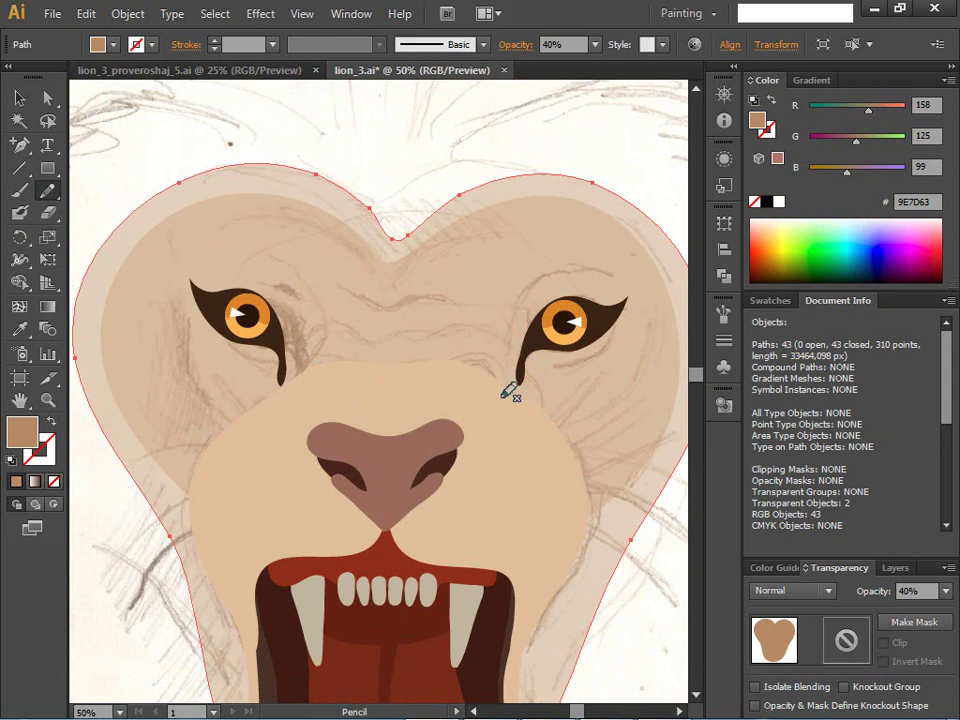
pyautogui.moveTo(514, 400)
pyautogui.mouseDown()
pyautogui.moveTo(515, 328)
pyautogui.moveTo(643, 311)
pyautogui.moveTo(611, 343)
pyautogui.moveTo(546, 371)
pyautogui.moveTo(535, 412)
pyautogui.moveTo(512, 400)
pyautogui.mouseUp()
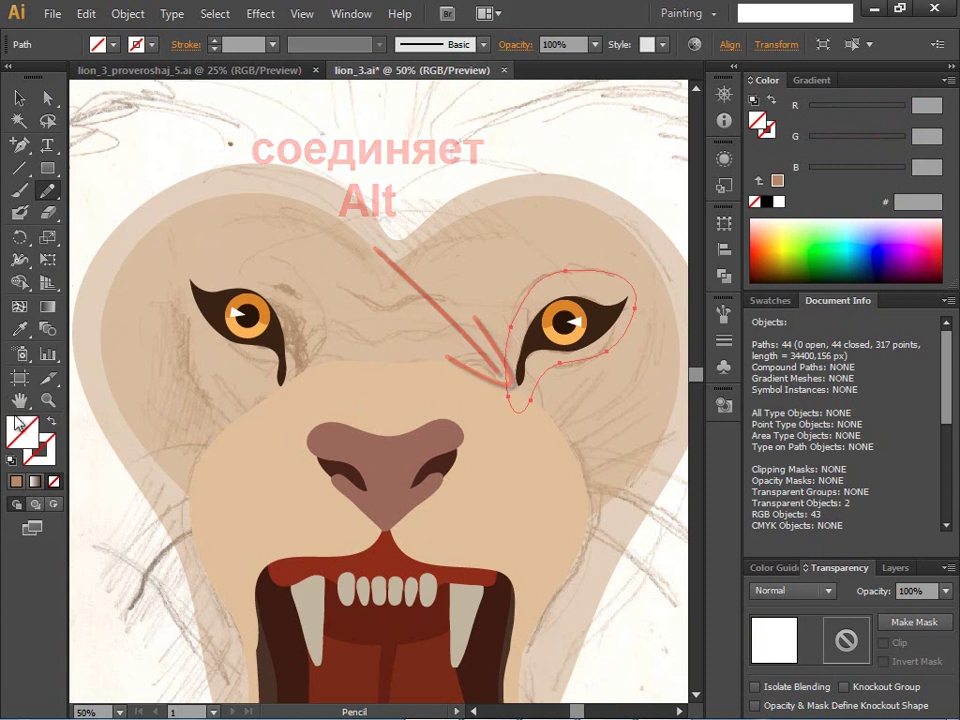
# - Fill the eye patch with brown 9E7046 and send it backward behind the right eye
pyautogui.click(18, 334)
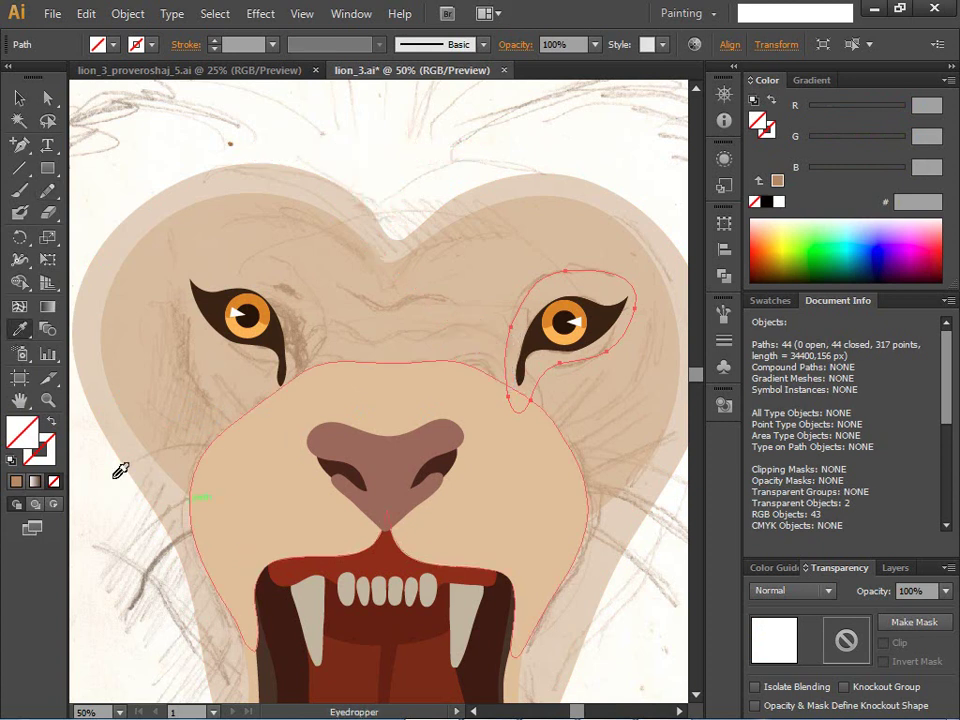
pyautogui.doubleClick(31, 441)
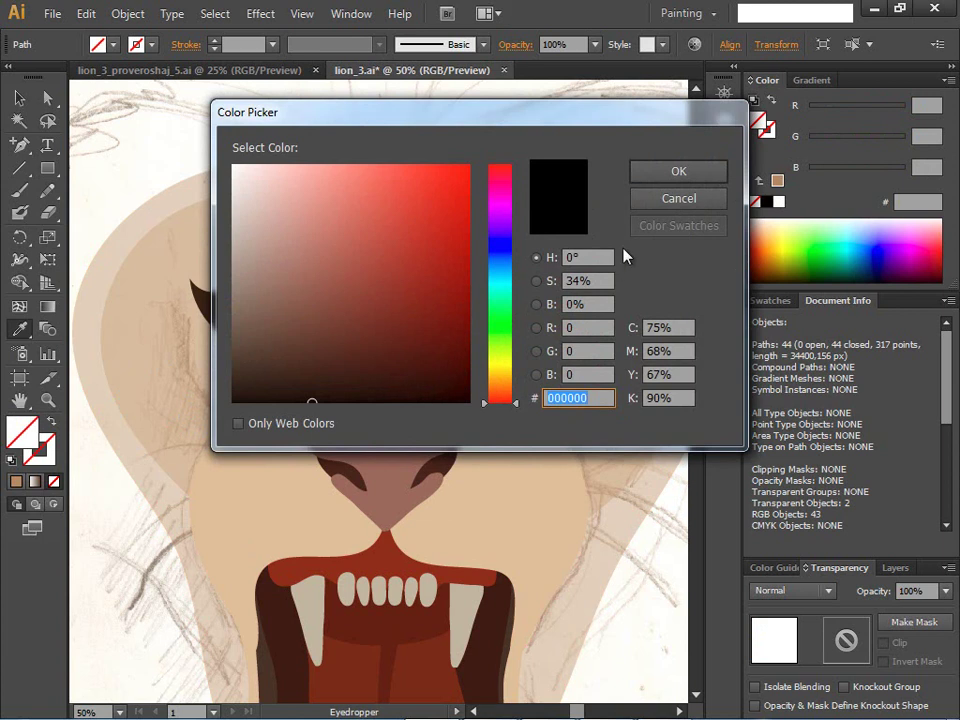
pyautogui.click(677, 196)
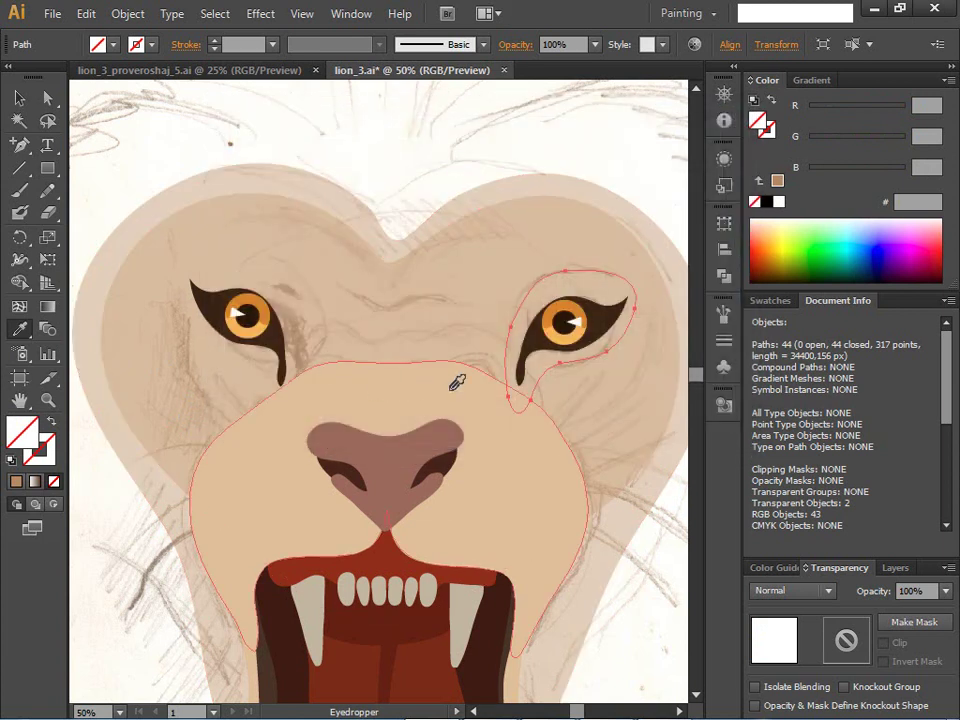
pyautogui.click(397, 398)
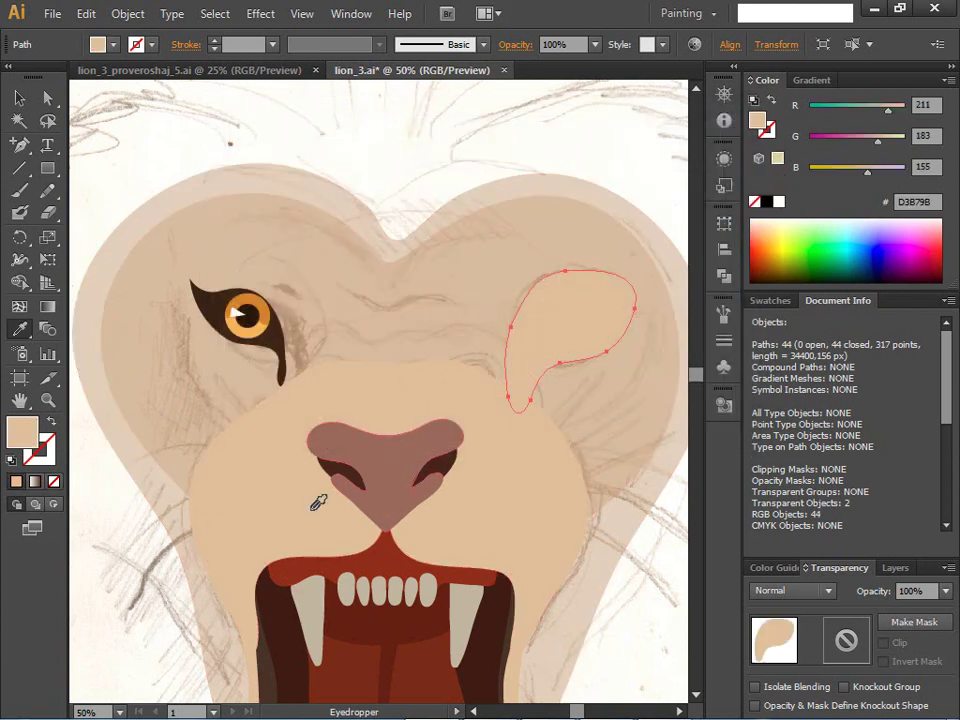
pyautogui.doubleClick(33, 440)
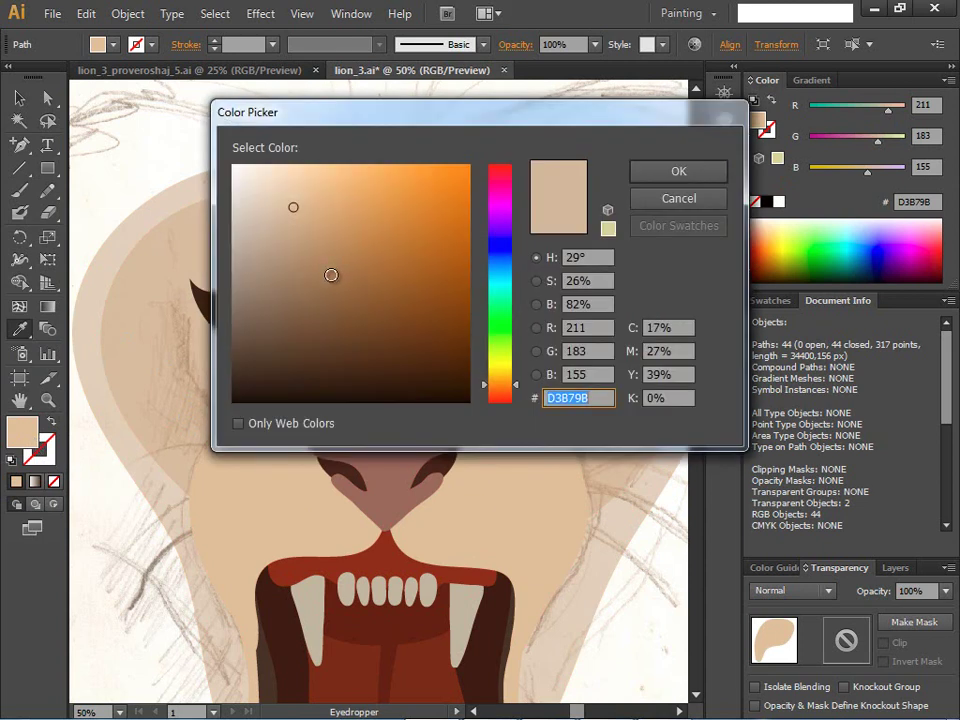
pyautogui.click(327, 276)
pyautogui.click(364, 255)
pyautogui.click(715, 170)
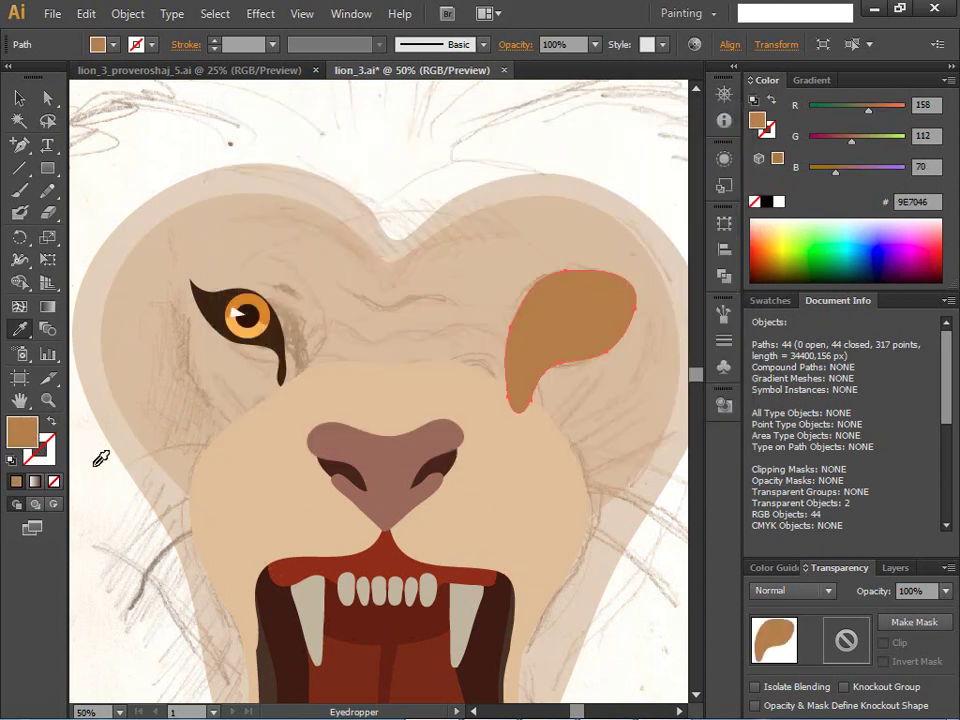
pyautogui.press('ctrl')
pyautogui.press('ctrl')
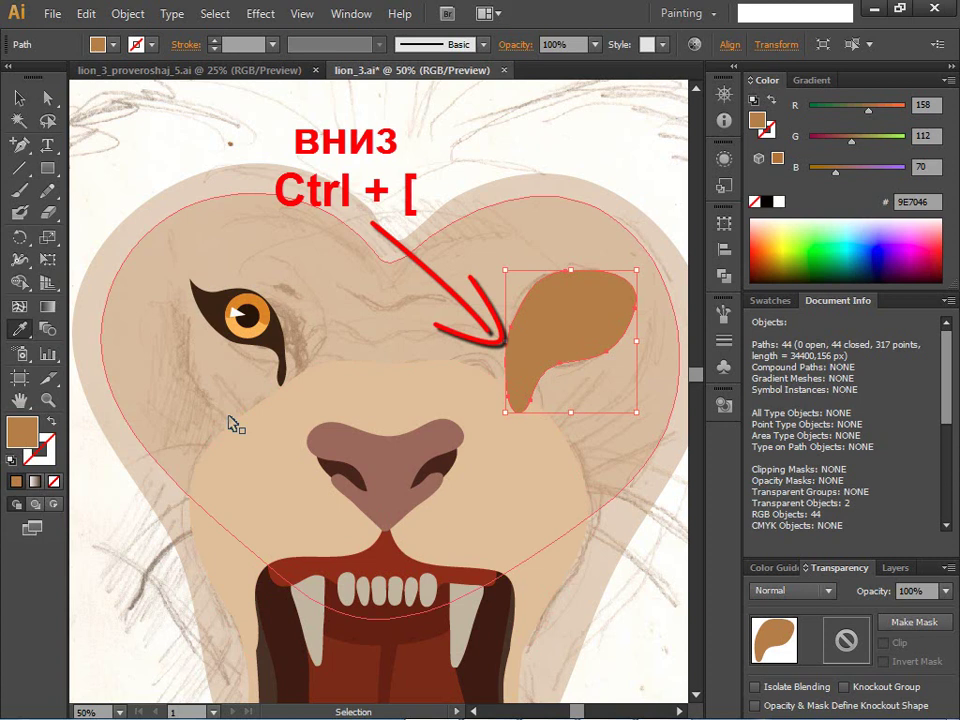
pyautogui.hotkey('ctrl', '[')
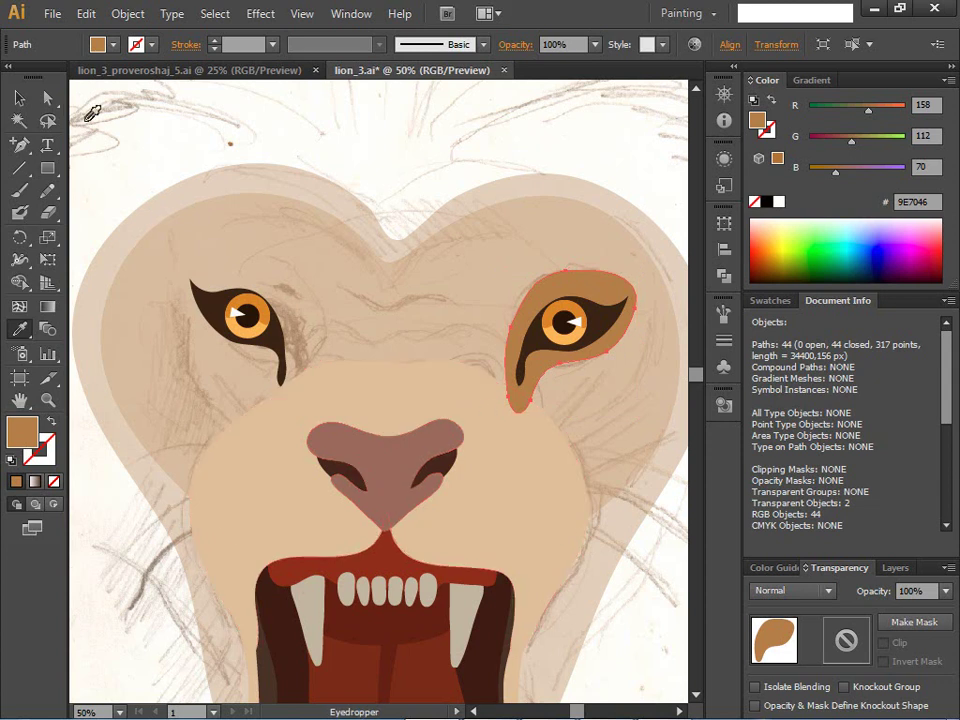
# - Check the face shapes' selection, then draw a freehand brow outline between the eyes
pyautogui.click(27, 92)
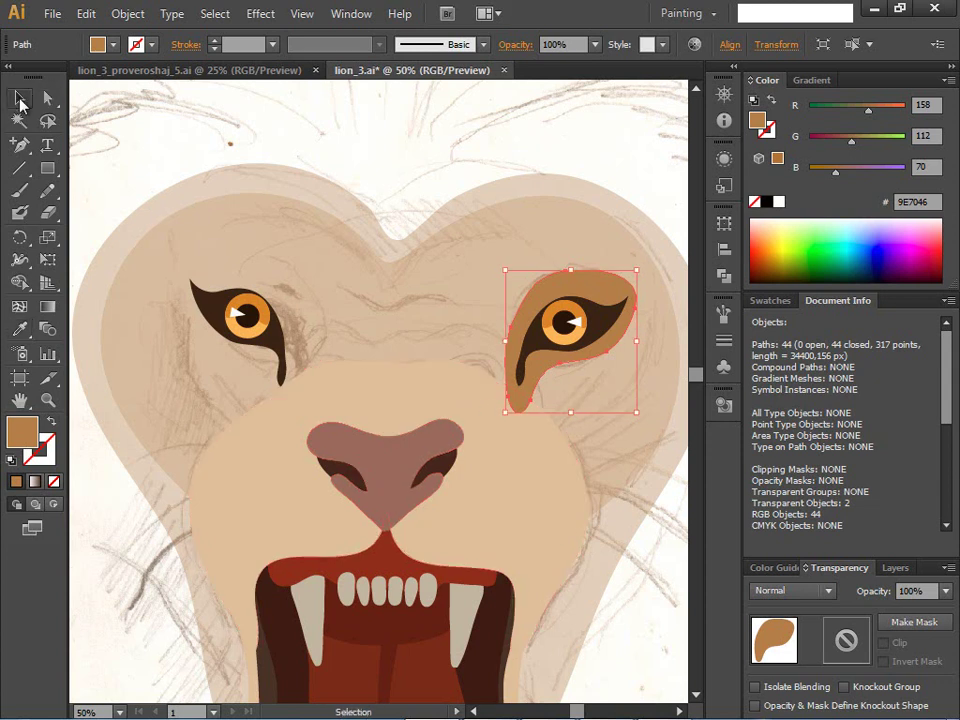
pyautogui.click(360, 310)
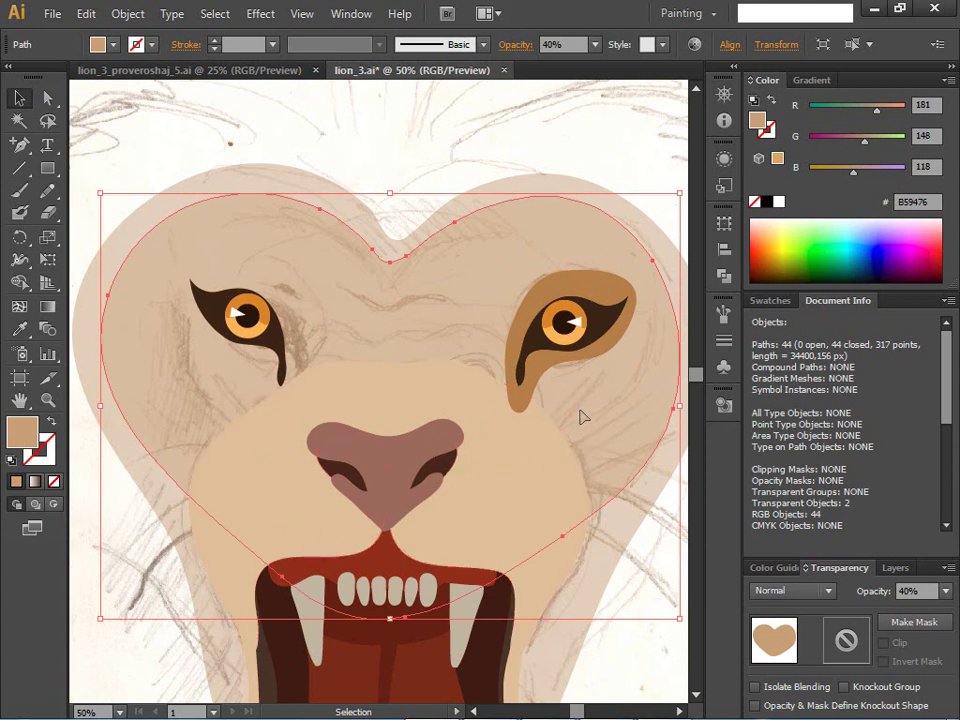
pyautogui.keyDown('shift'); pyautogui.click(620, 551); pyautogui.keyUp('shift')
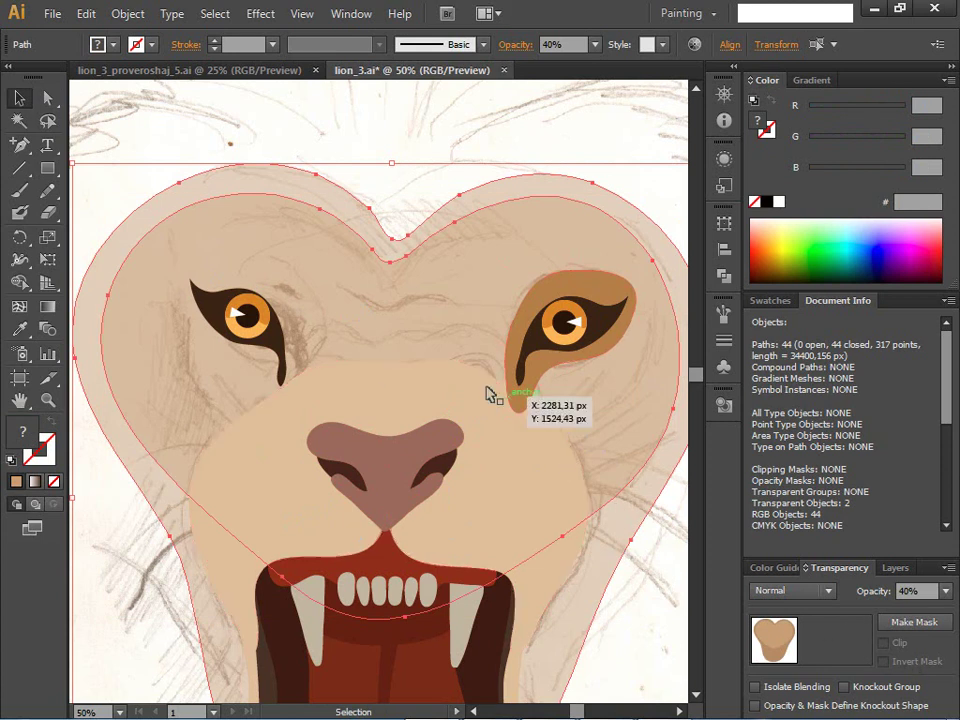
pyautogui.click(670, 618)
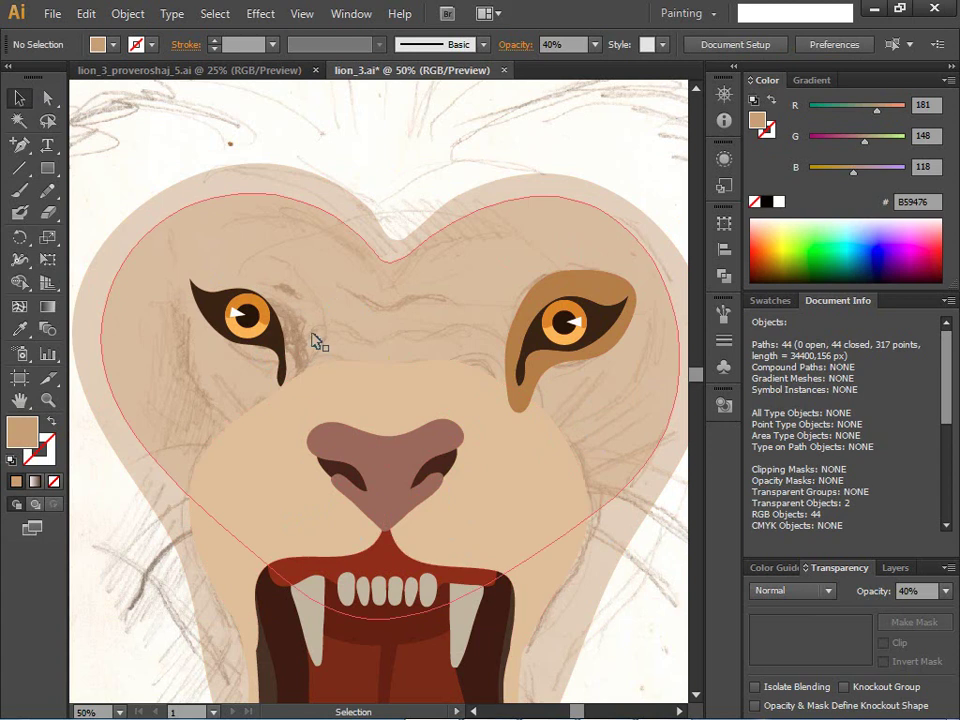
pyautogui.click(47, 191)
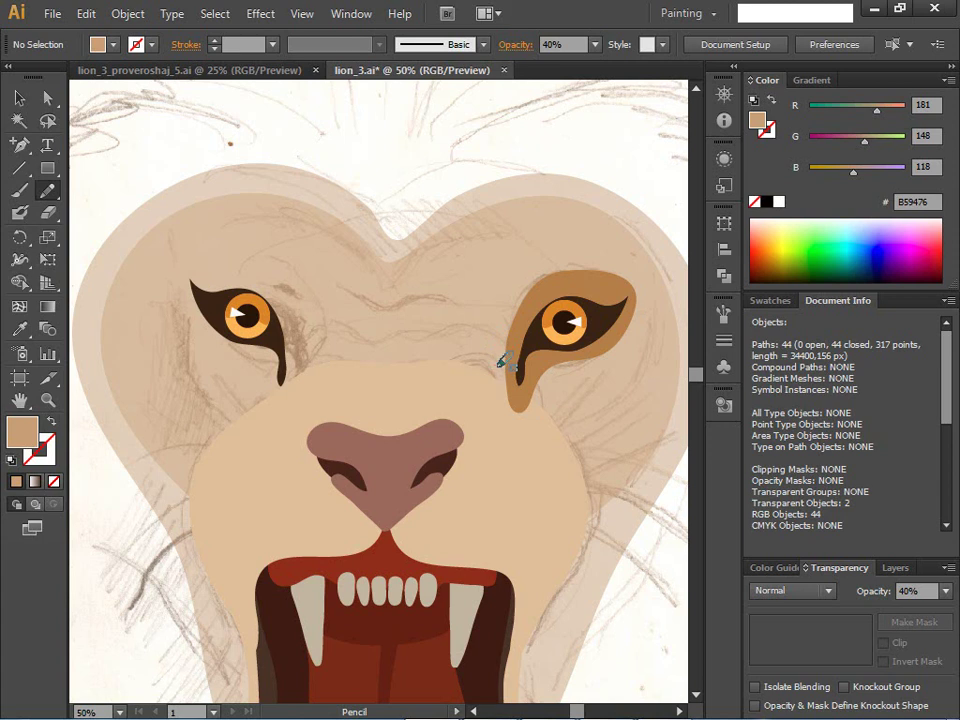
pyautogui.moveTo(503, 333)
pyautogui.mouseDown()
pyautogui.moveTo(321, 322)
pyautogui.moveTo(306, 345)
pyautogui.moveTo(375, 364)
pyautogui.moveTo(436, 366)
pyautogui.moveTo(458, 350)
pyautogui.moveTo(497, 360)
pyautogui.mouseUp()
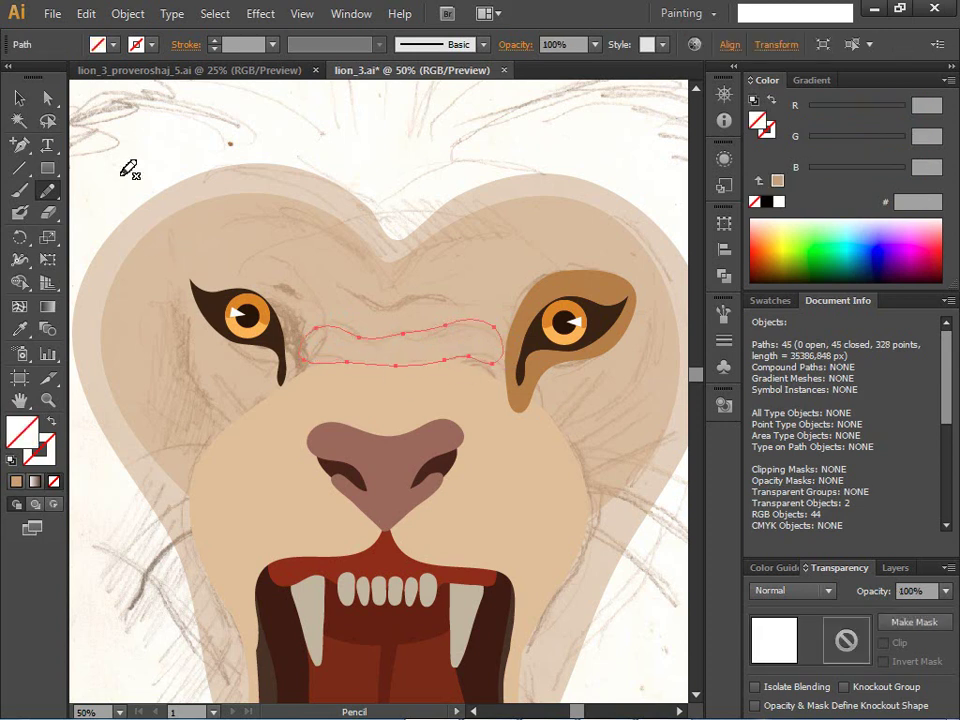
# - Drag the brow outline's anchors and handles to fit its upper and lower curves to the sketch
pyautogui.click(47, 97)
pyautogui.moveTo(494, 328)
pyautogui.mouseDown()
pyautogui.moveTo(502, 370)
pyautogui.moveTo(470, 360)
pyautogui.mouseUp()
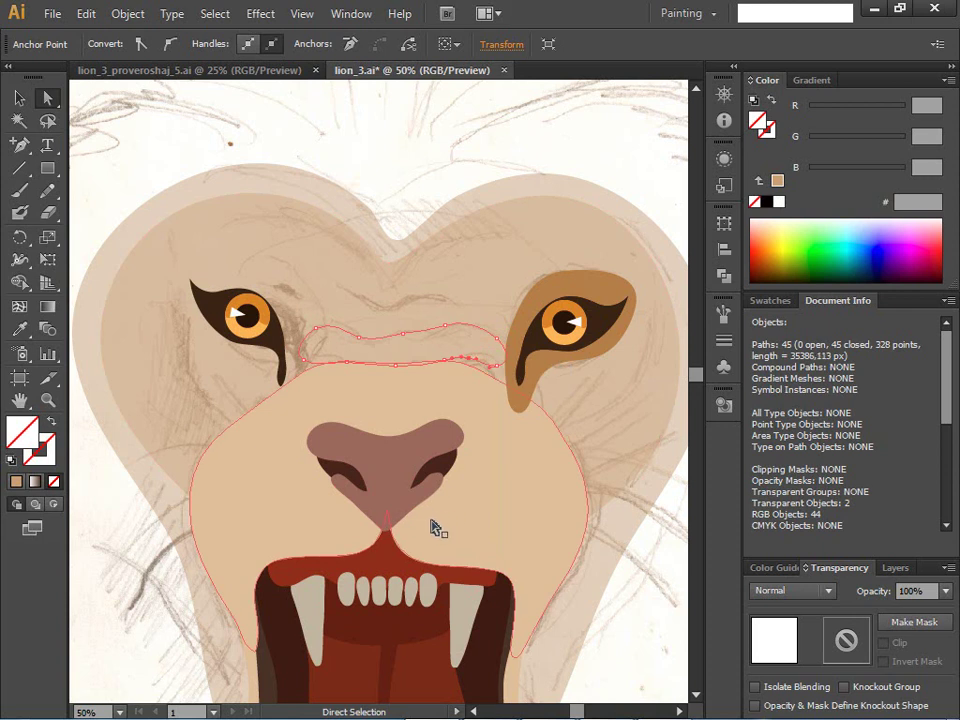
pyautogui.moveTo(360, 337); pyautogui.dragTo(356, 340)
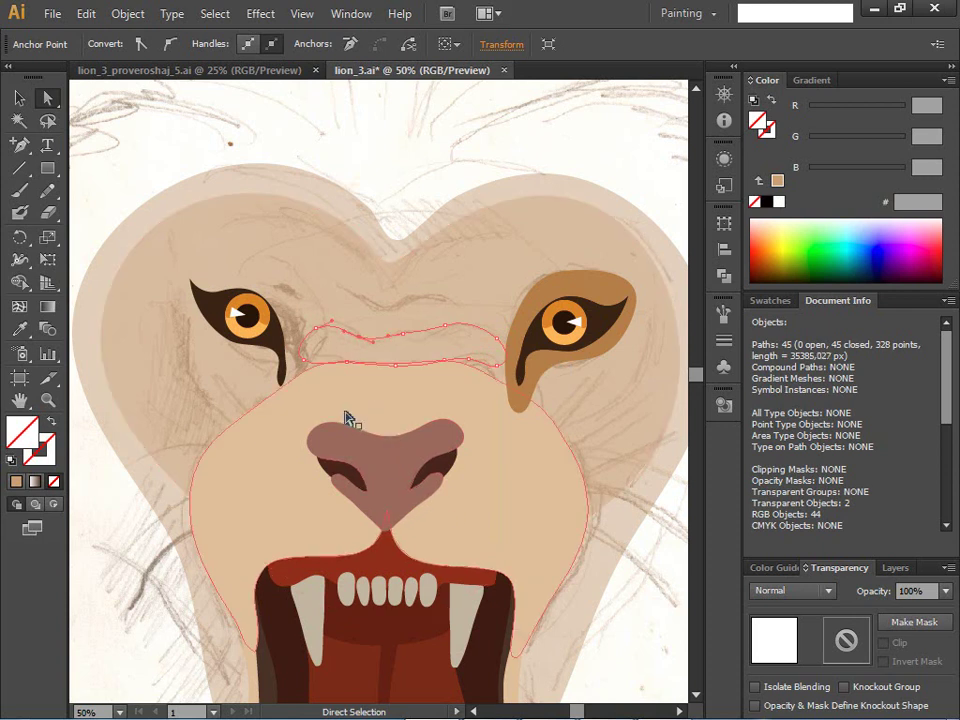
pyautogui.moveTo(416, 332); pyautogui.dragTo(459, 321)
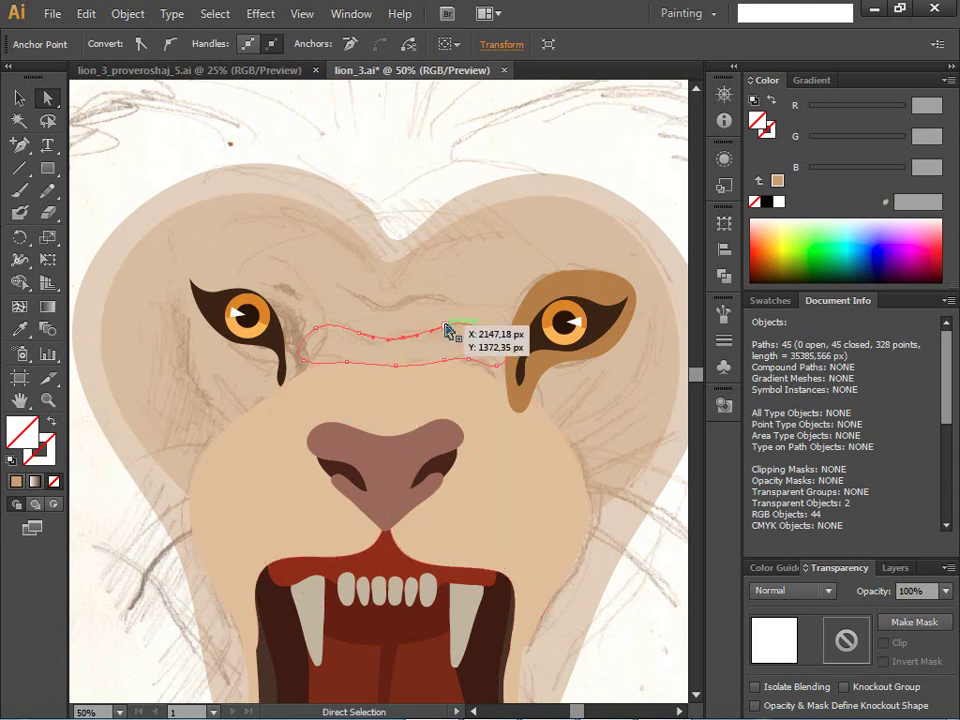
pyautogui.moveTo(315, 332); pyautogui.dragTo(320, 332)
pyautogui.moveTo(310, 375); pyautogui.dragTo(399, 369)
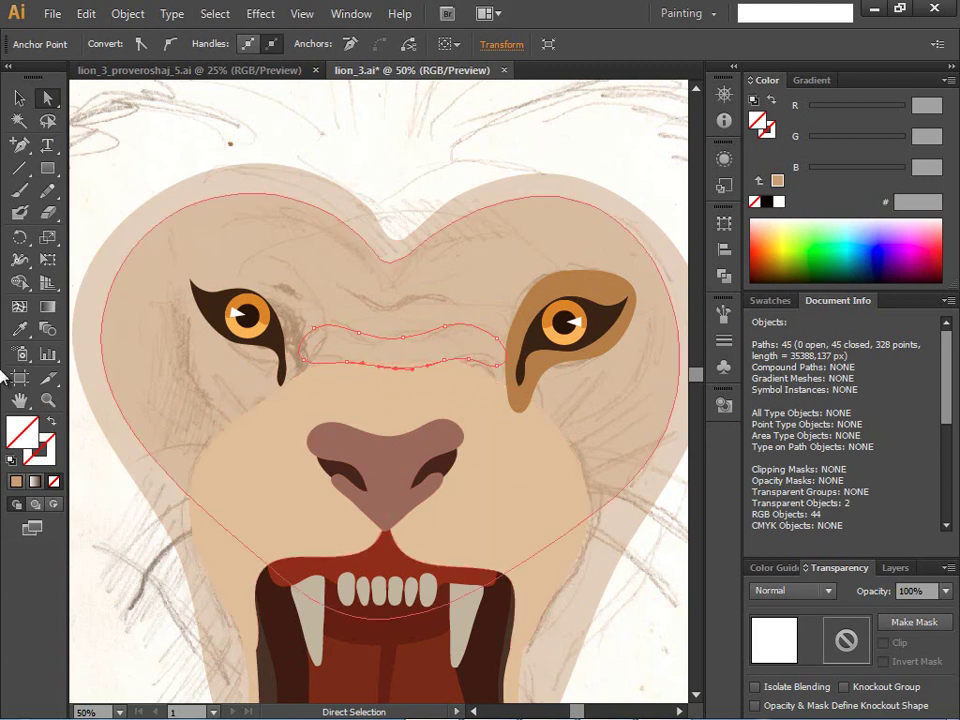
# - Eyedropper the face colour onto the brow, then adjust its fill to tan BF9E80
pyautogui.click(18, 332)
pyautogui.click(272, 459)
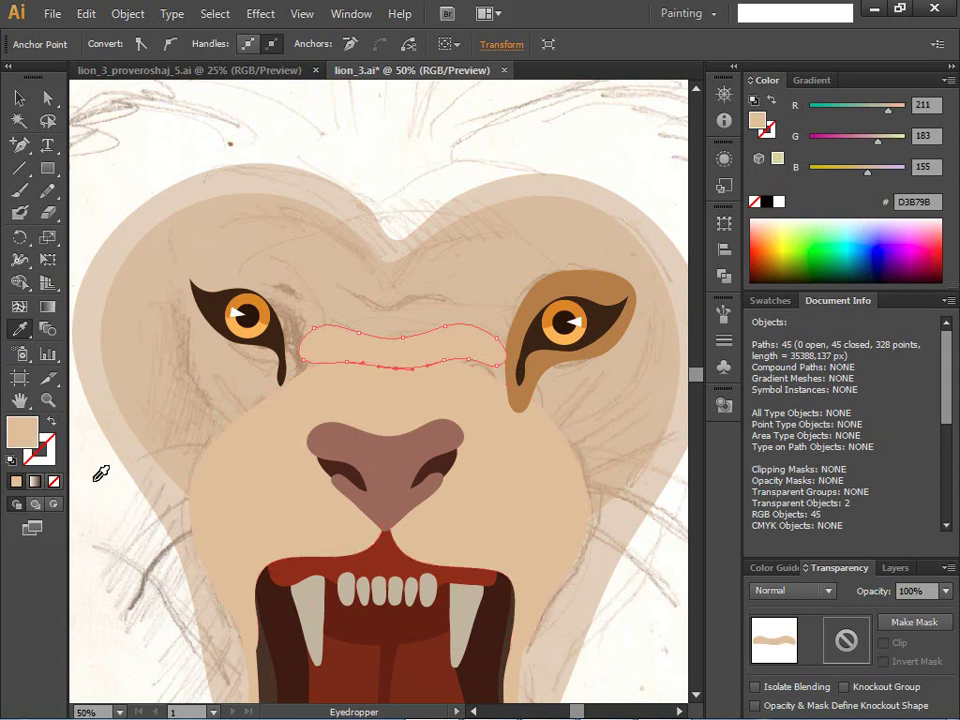
pyautogui.doubleClick(24, 430)
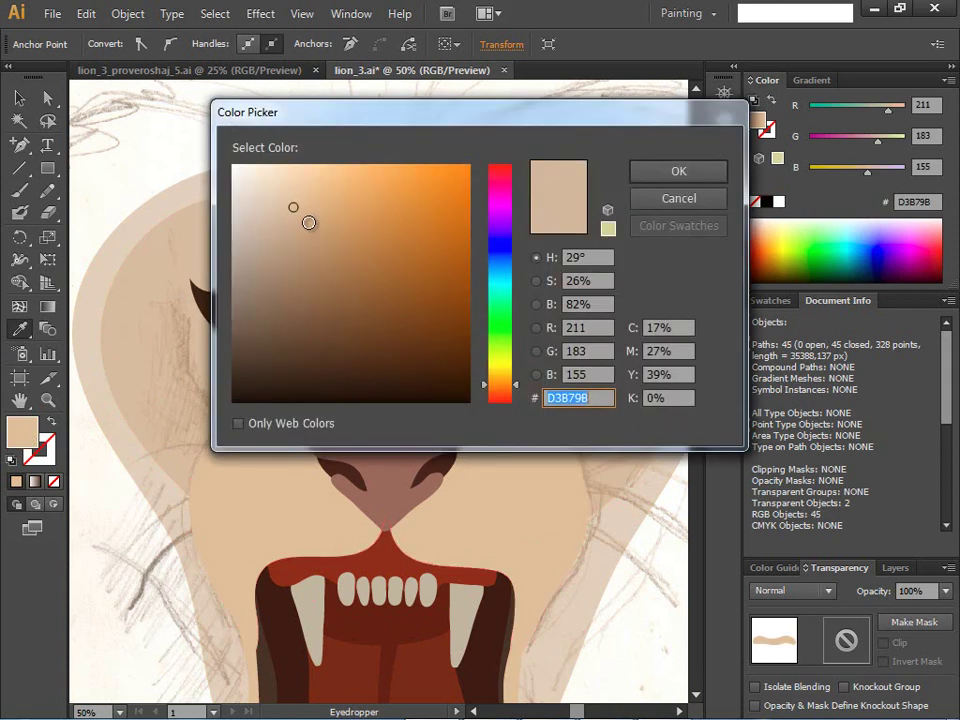
pyautogui.click(312, 224)
pyautogui.click(645, 172)
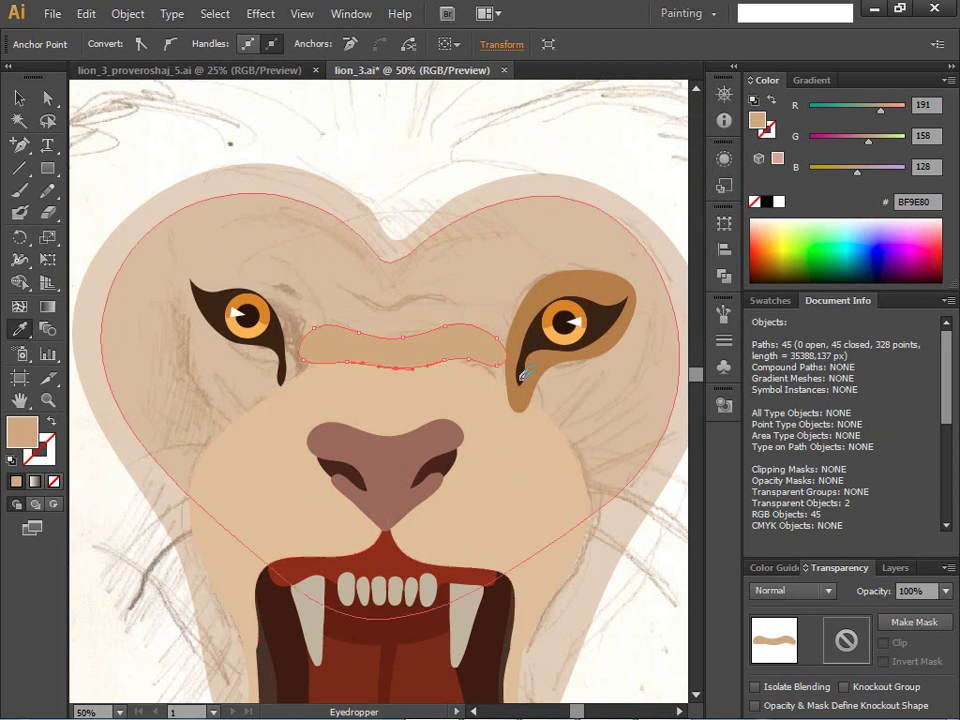
# - Set both the outer and inner head shapes to 100% opacity
pyautogui.click(19, 97)
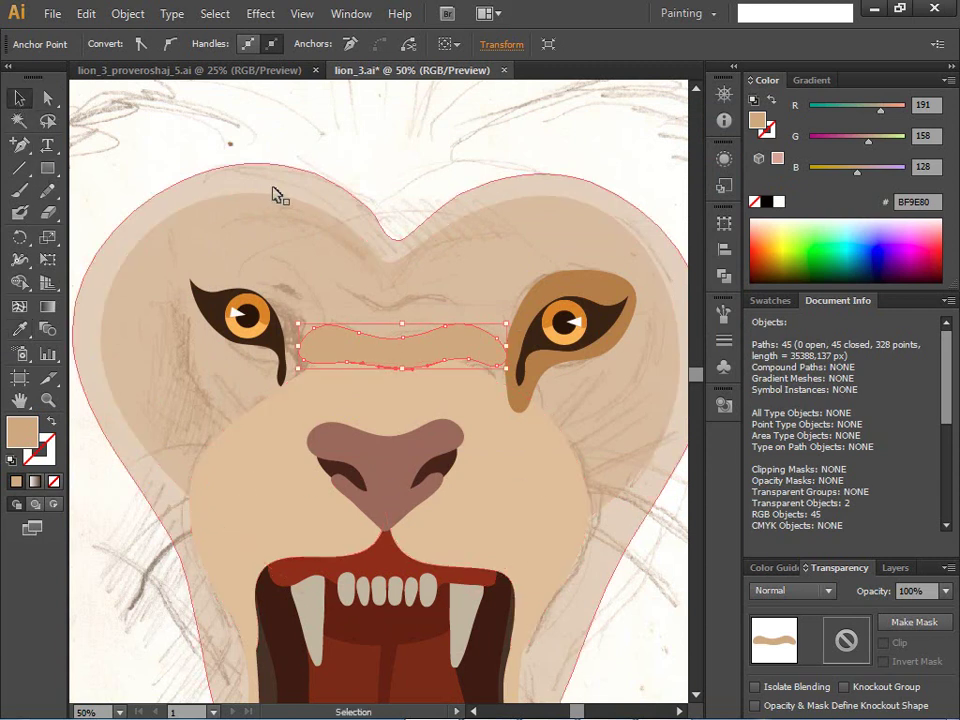
pyautogui.click(271, 193)
pyautogui.keyDown('shift'); pyautogui.click(284, 250); pyautogui.keyUp('shift')
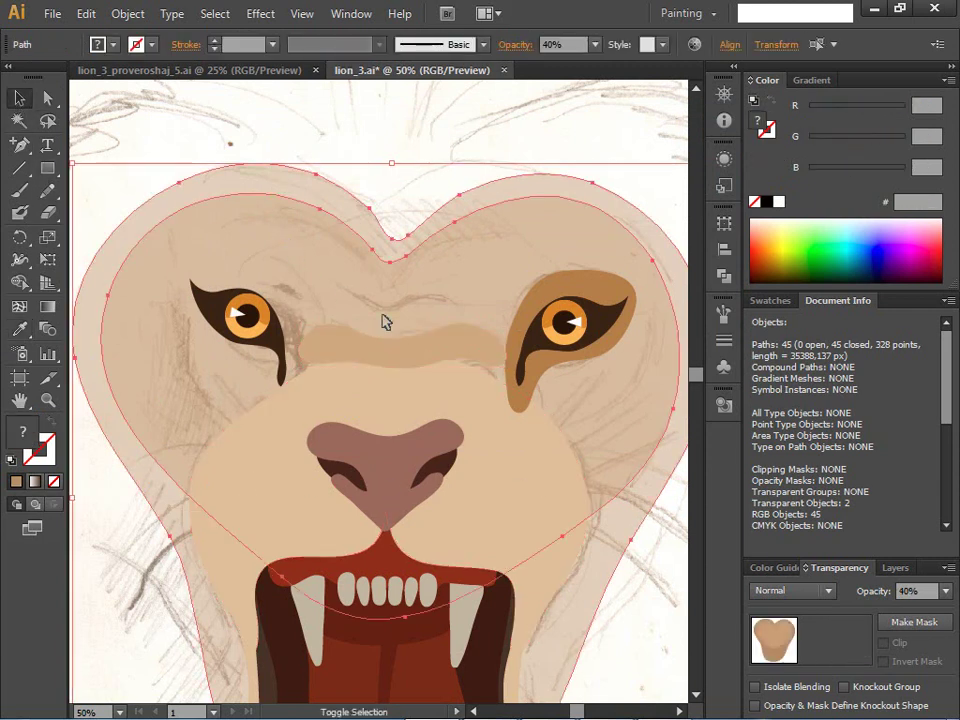
pyautogui.click(946, 591)
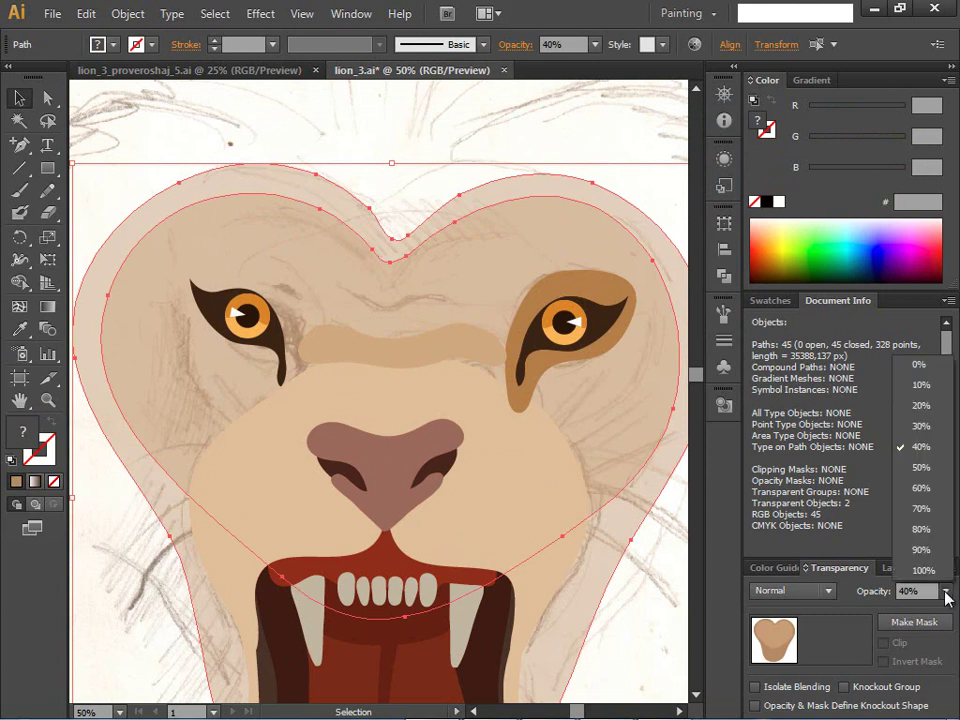
pyautogui.click(935, 570)
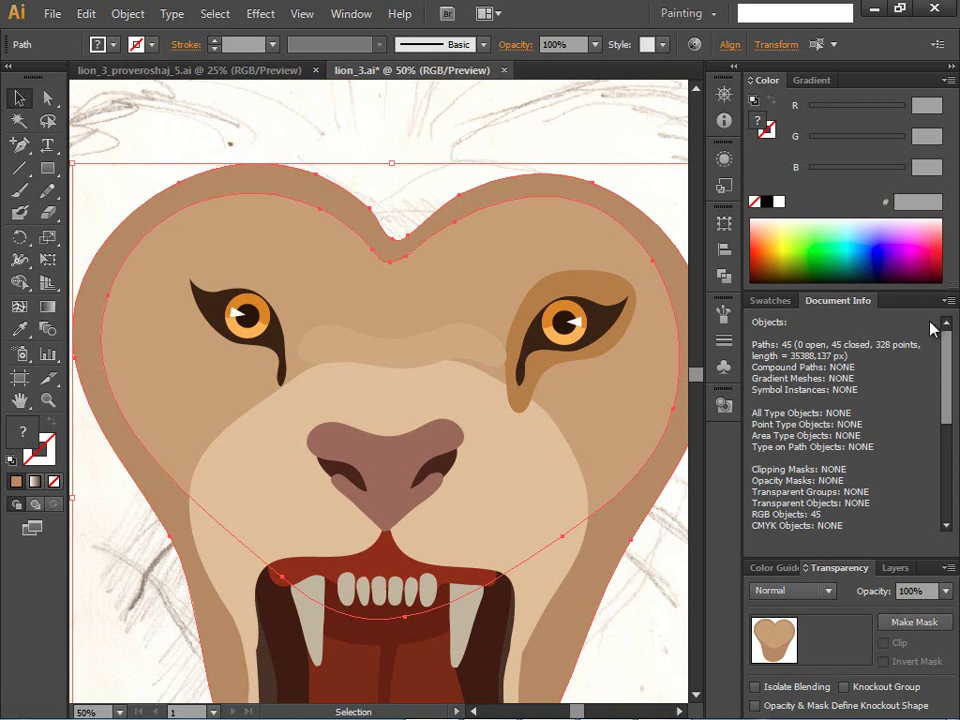
pyautogui.click(945, 592)
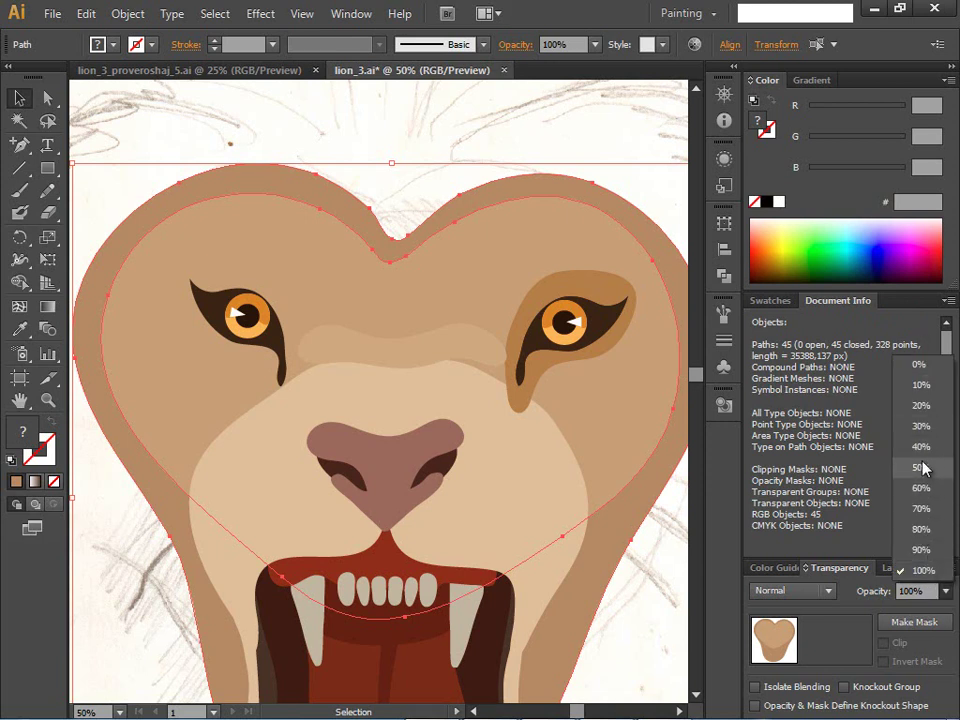
pyautogui.click(133, 593)
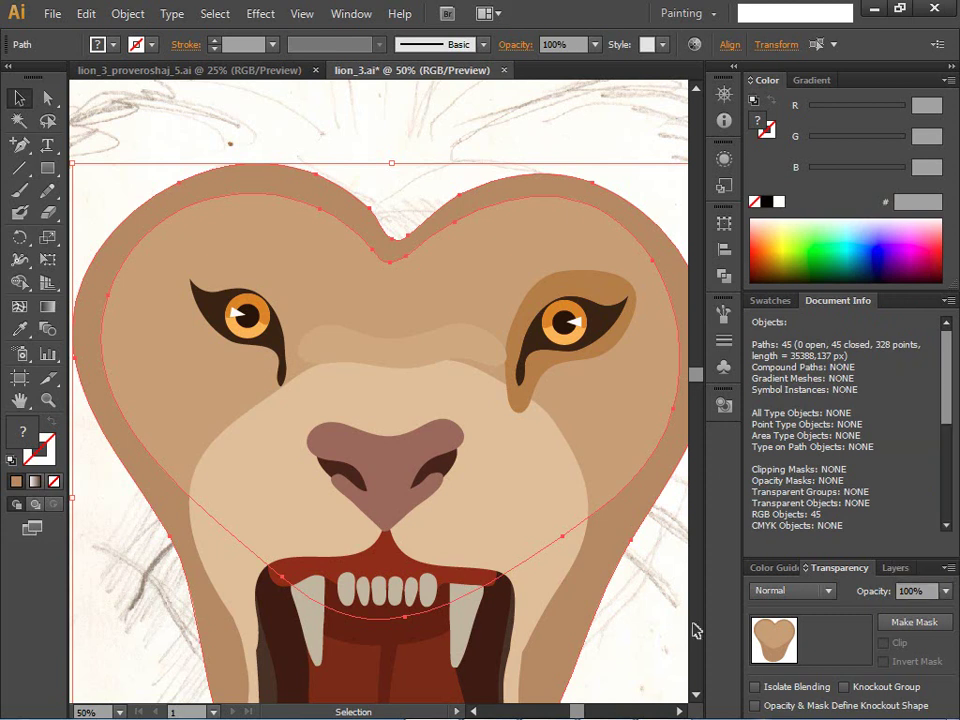
pyautogui.click(650, 620)
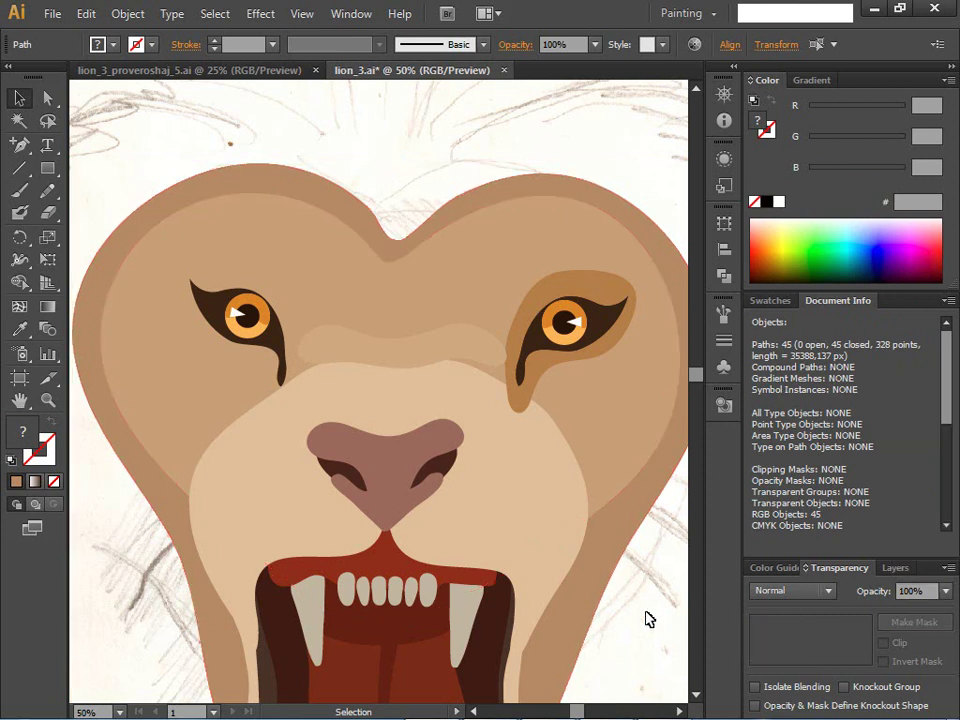
# - Copy the brown right-eye patch in place and reflect it onto the left eye, nudging it right
pyautogui.click(418, 366)
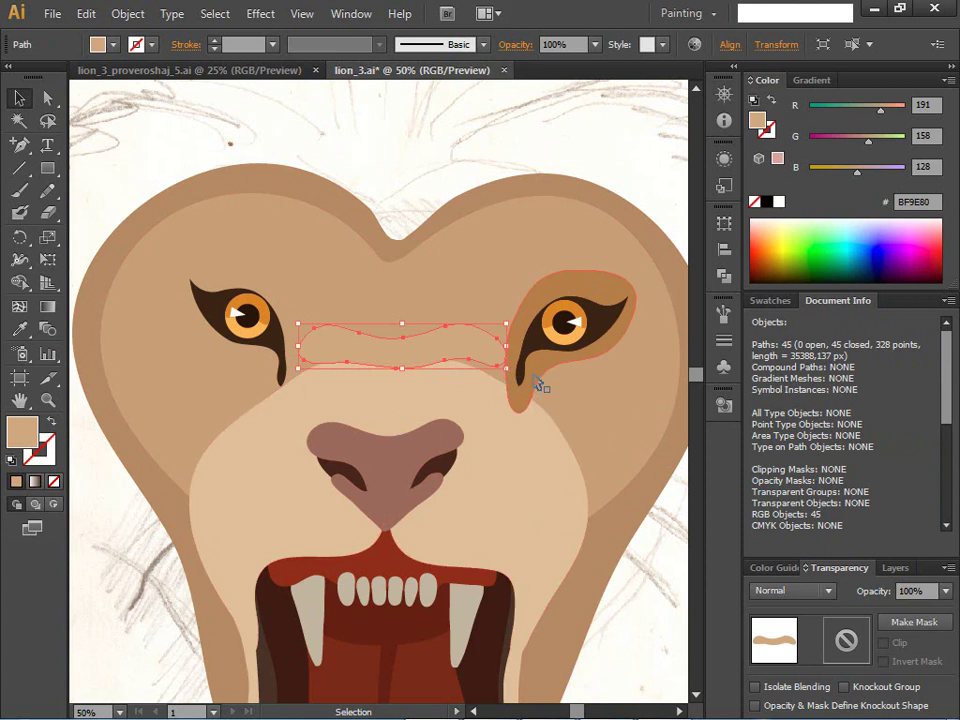
pyautogui.click(534, 378)
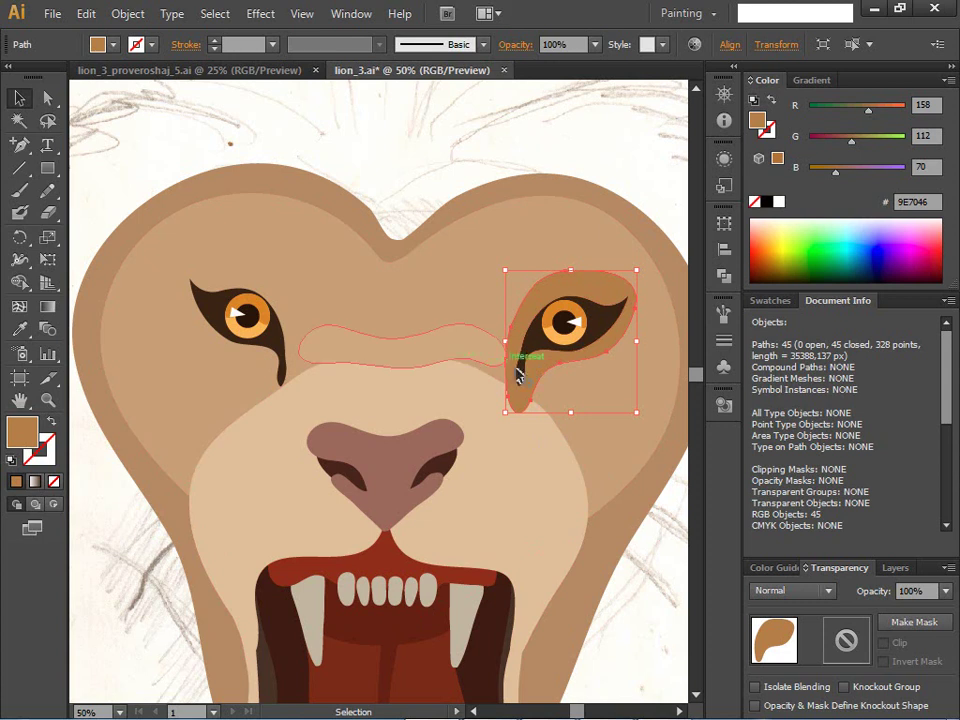
pyautogui.hotkey('ctrl', 'c')
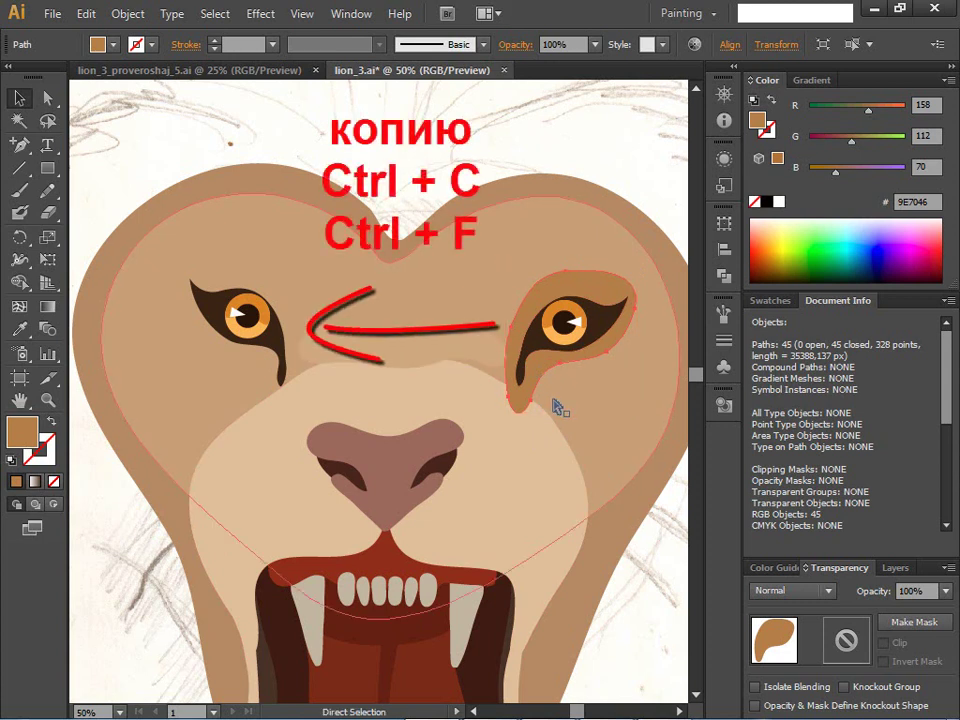
pyautogui.press('v')
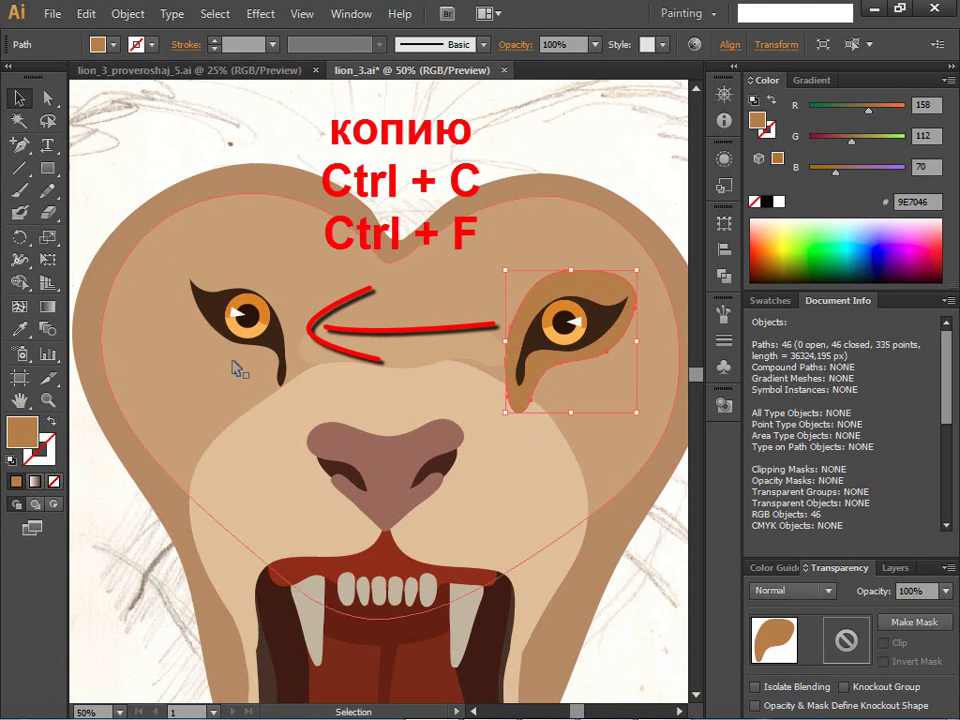
pyautogui.click(19, 236)
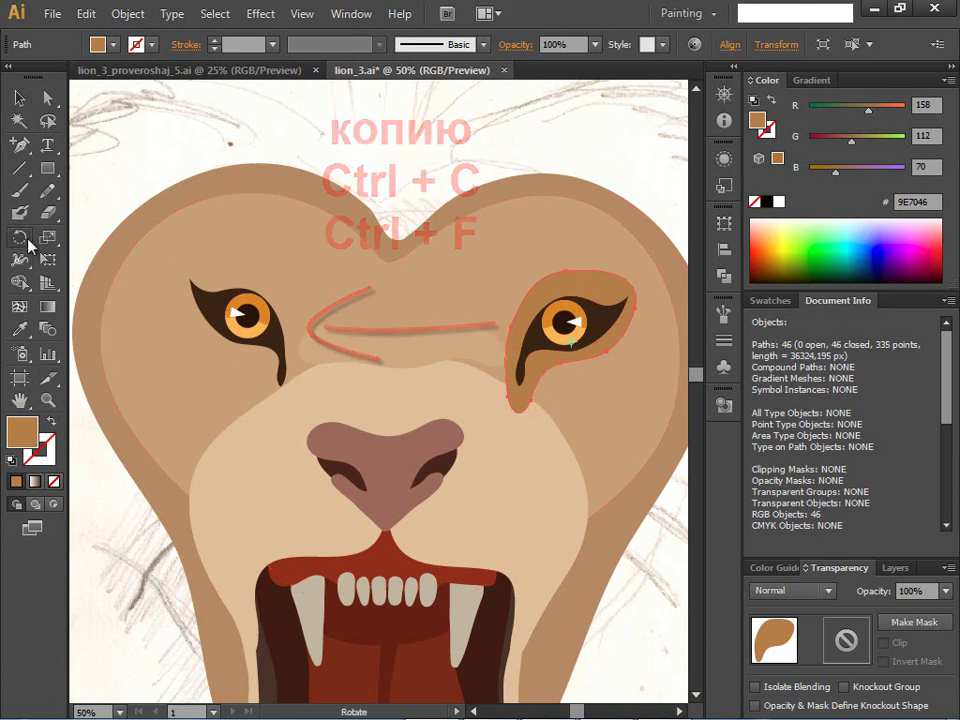
pyautogui.click(100, 259)
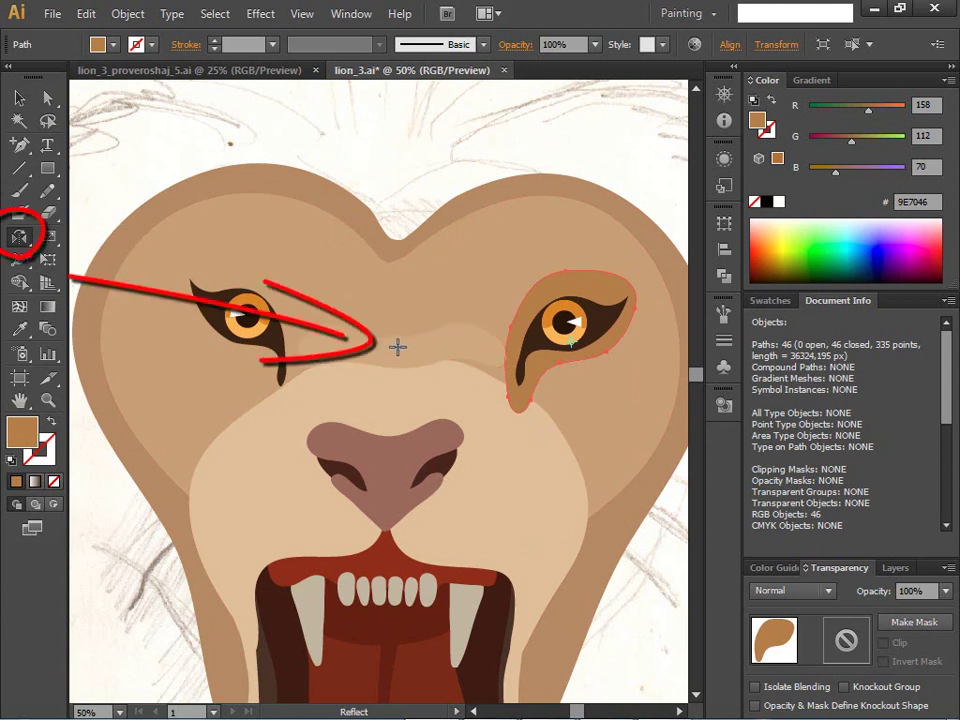
pyautogui.moveTo(533, 372)
pyautogui.mouseDown()
pyautogui.moveTo(516, 460)
pyautogui.moveTo(388, 463)
pyautogui.moveTo(294, 392)
pyautogui.moveTo(289, 366)
pyautogui.mouseUp()
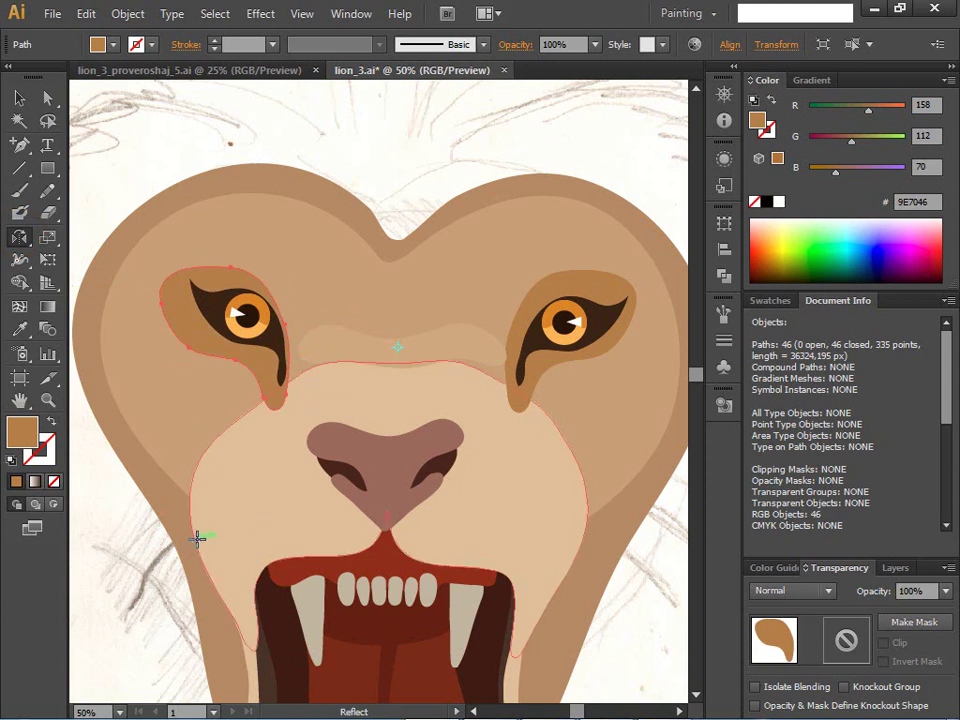
pyautogui.press('Right')
pyautogui.press('Right')
pyautogui.press('Right')
pyautogui.press('Right')
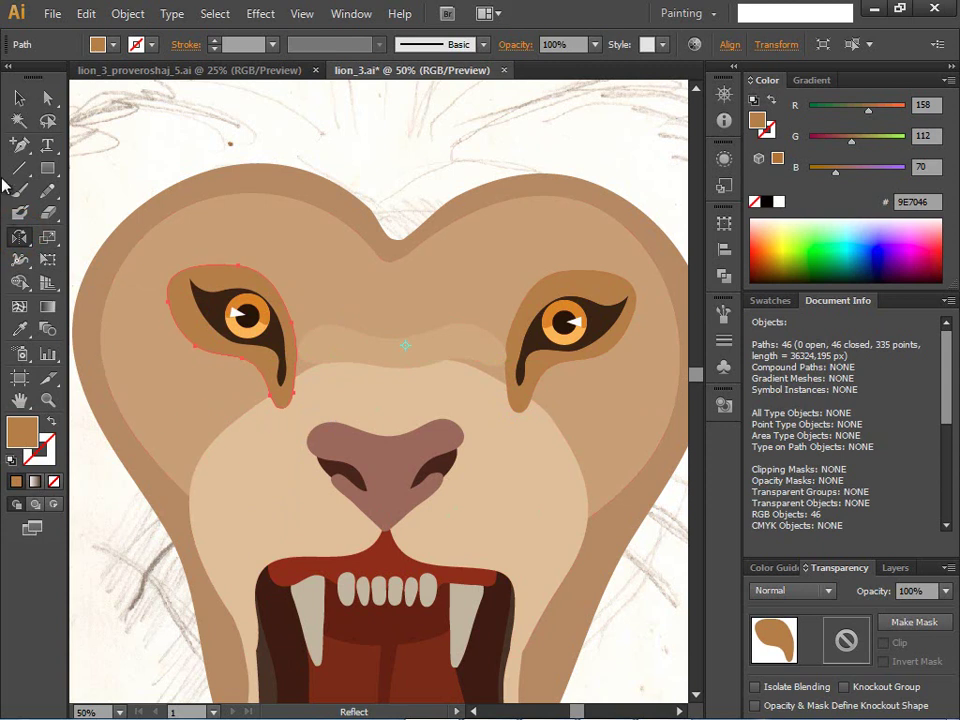
# - Move the brow shape between the eyes and drag out a slightly higher duplicate
pyautogui.click(19, 97)
pyautogui.moveTo(396, 350)
pyautogui.mouseDown()
pyautogui.moveTo(366, 350)
pyautogui.moveTo(375, 364)
pyautogui.mouseUp()
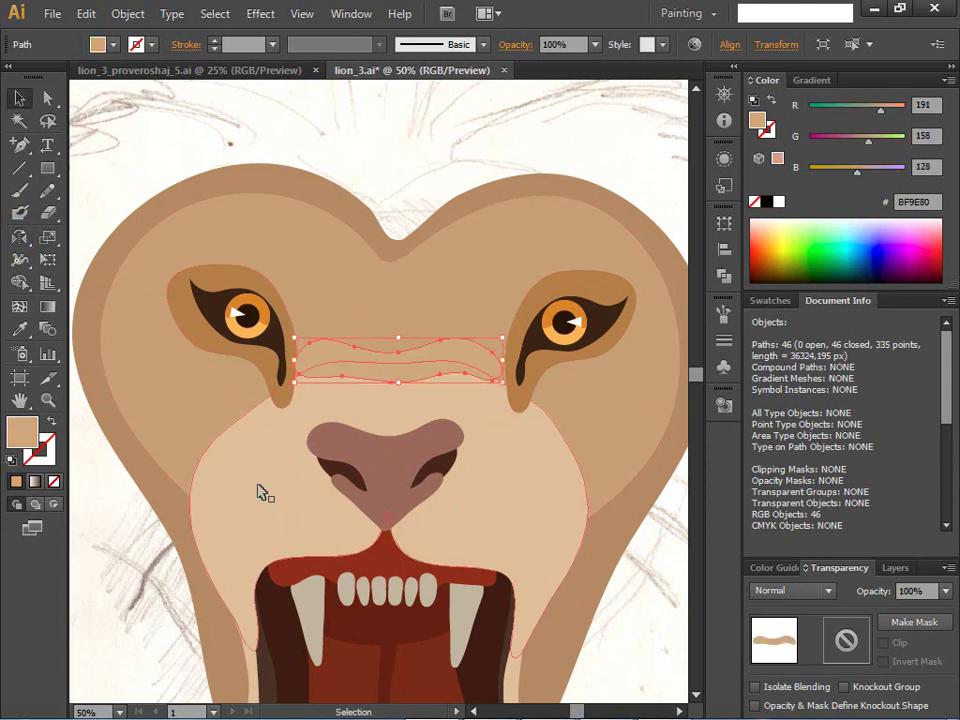
pyautogui.click(48, 97)
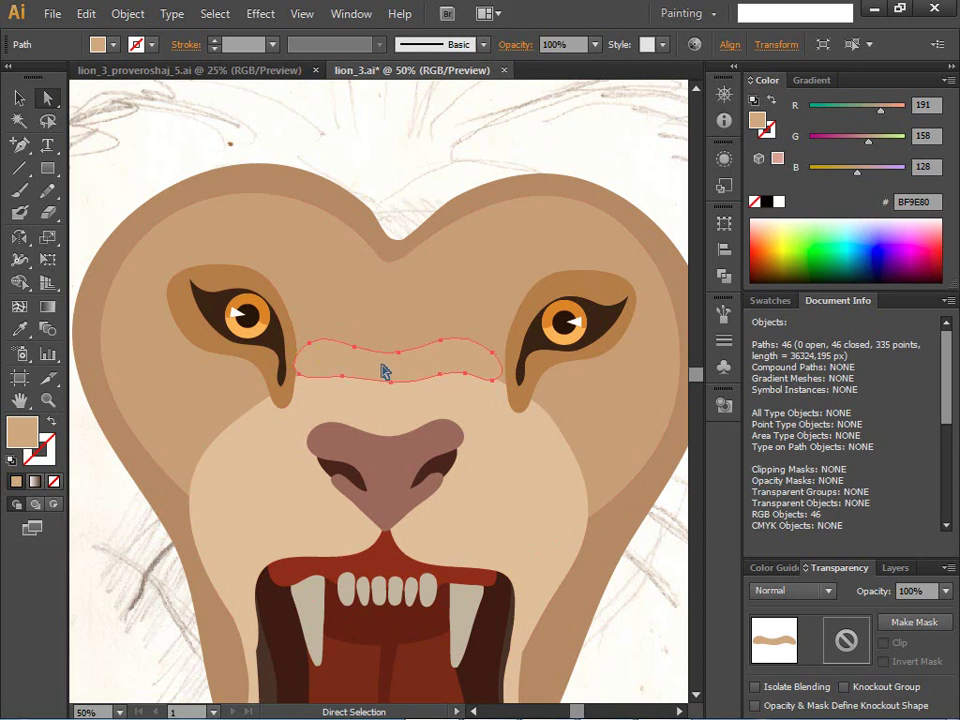
pyautogui.moveTo(385, 372); pyautogui.dragTo(385, 348)
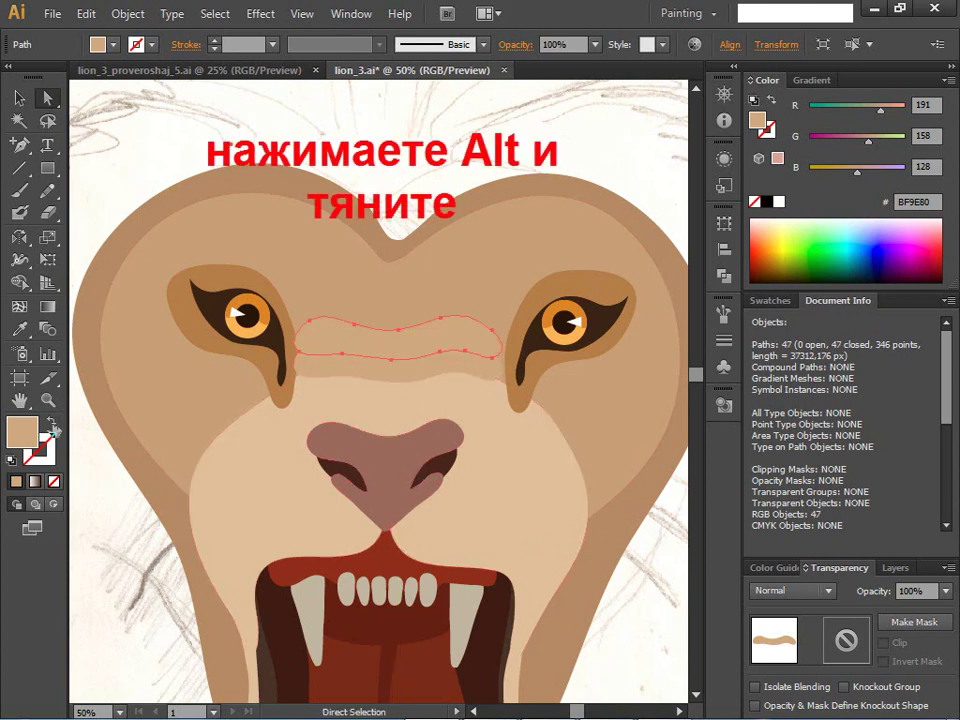
# - Fill the brow copy with the head's brown 9E7D63 and review the forehead band
pyautogui.click(19, 328)
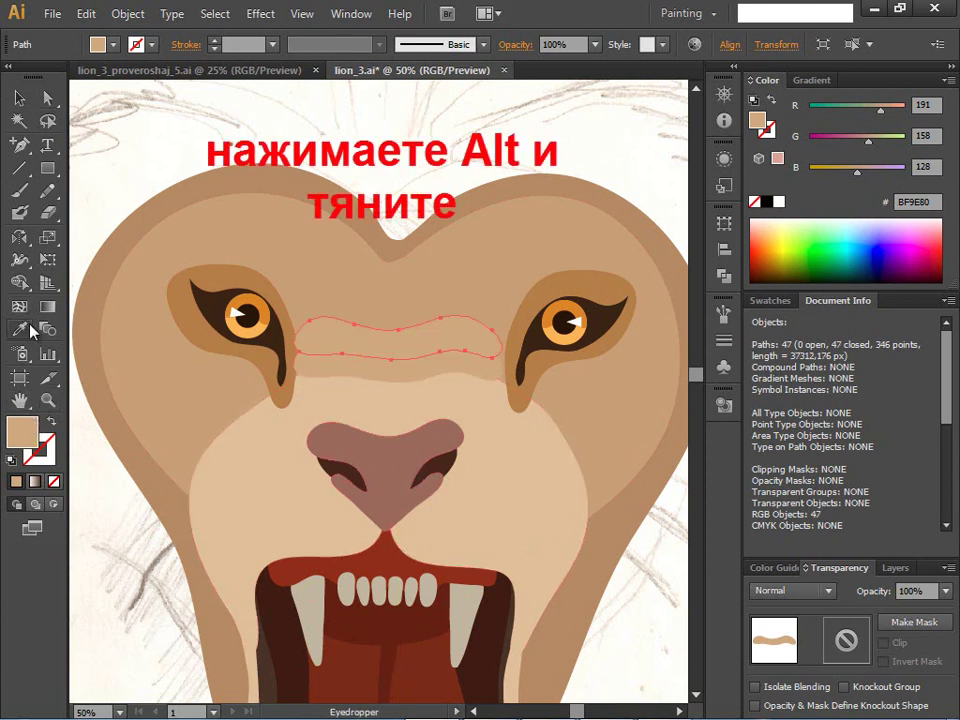
pyautogui.click(207, 280)
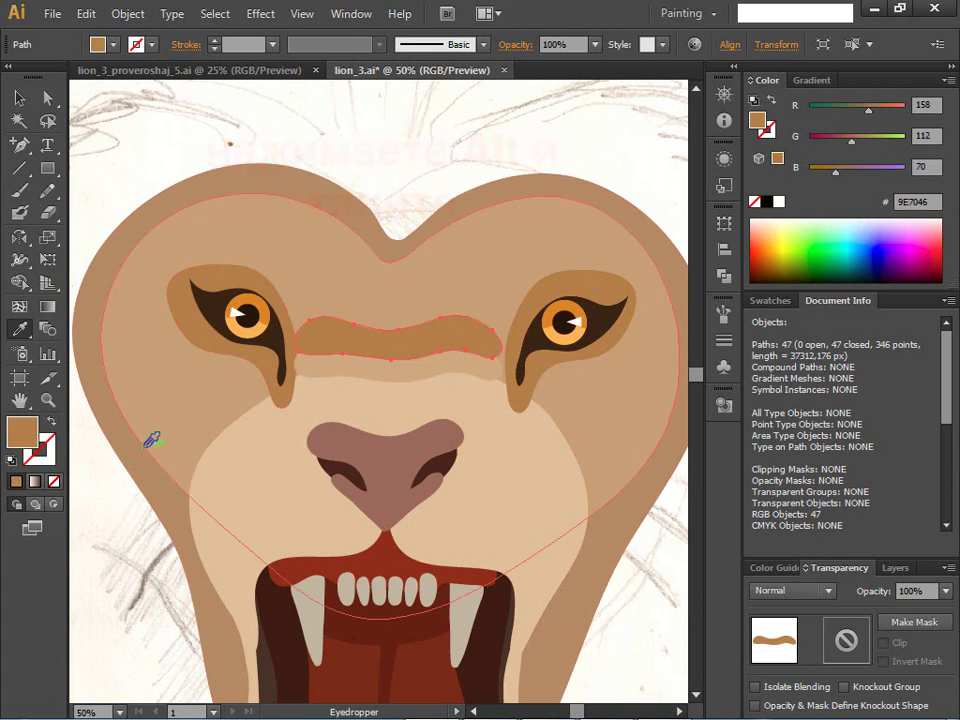
pyautogui.press('a')
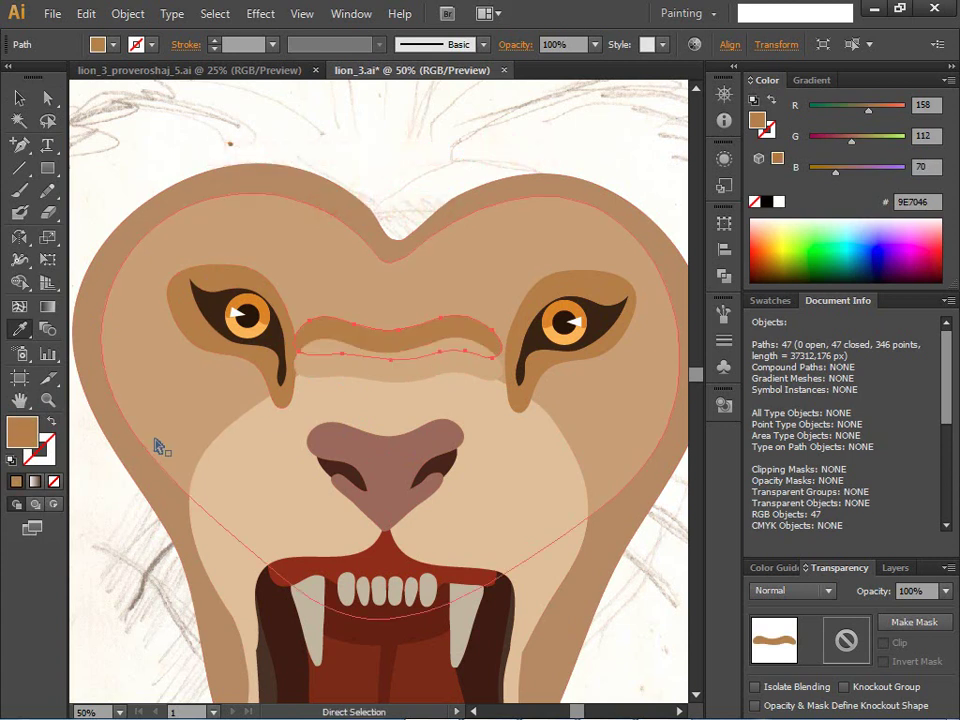
pyautogui.press('i')
pyautogui.click(357, 211)
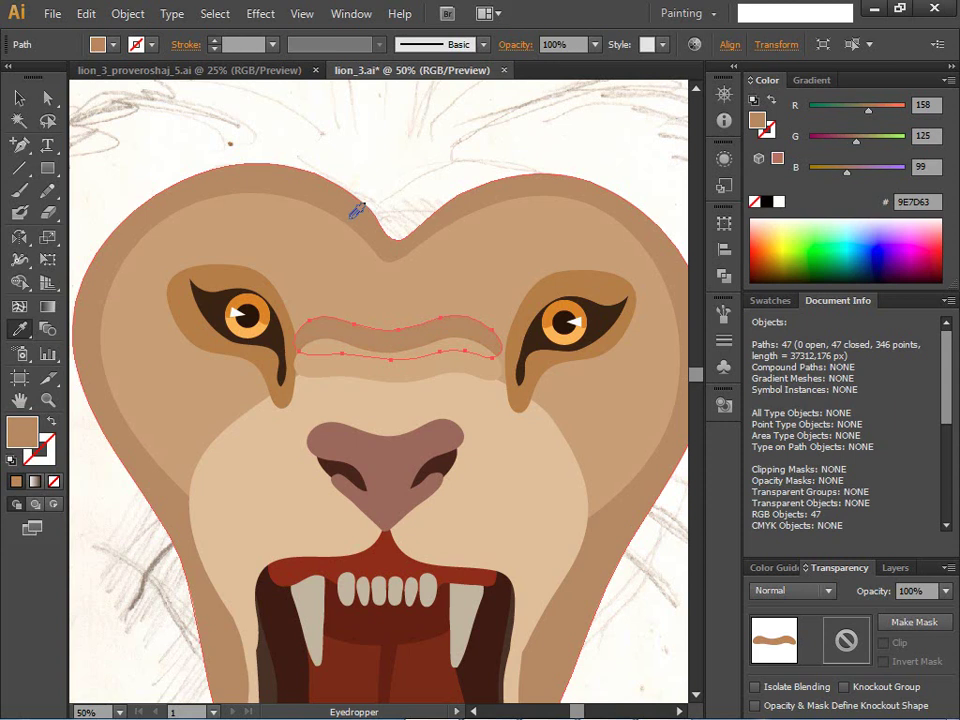
pyautogui.click(18, 97)
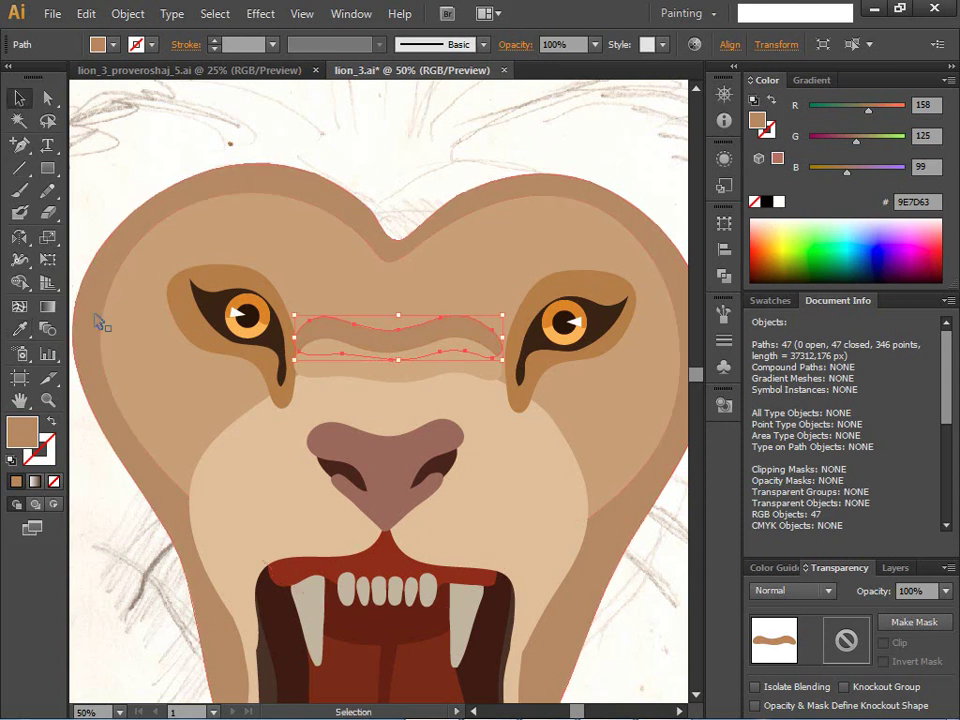
pyautogui.click(246, 429)
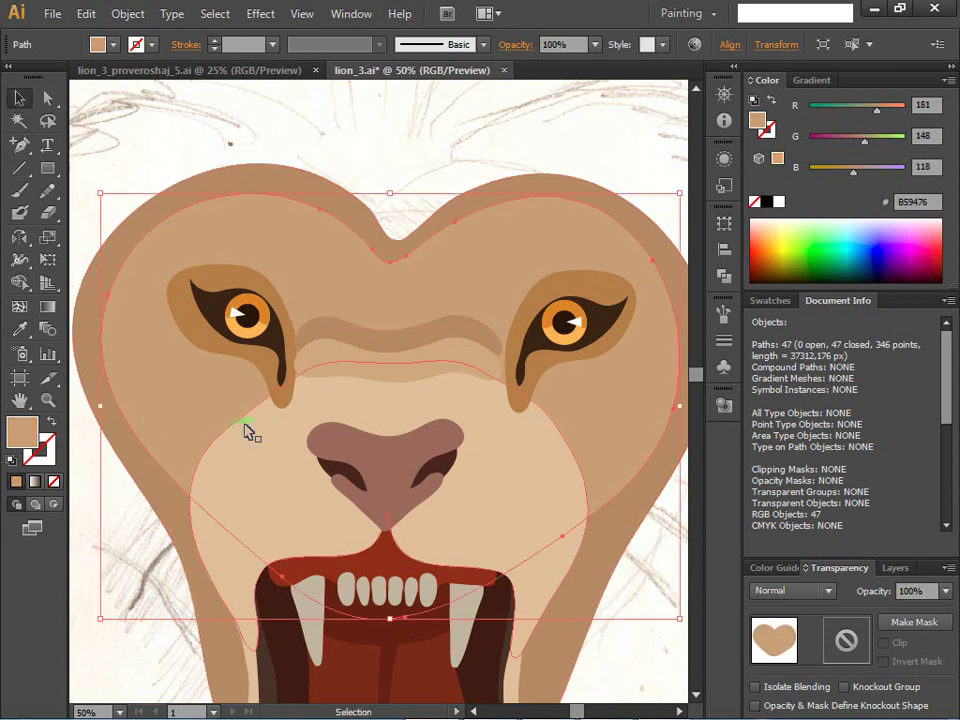
pyautogui.click(365, 335)
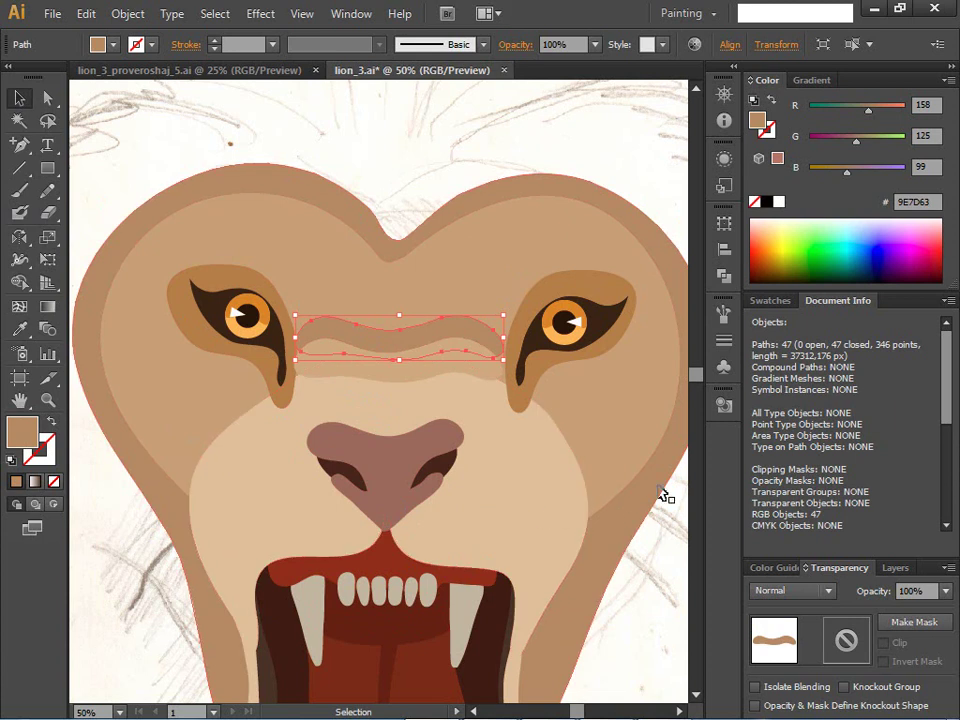
pyautogui.scroll(-5, 699, 383)
pyautogui.scroll(2, 700, 395)
pyautogui.scroll(2, 703, 392)
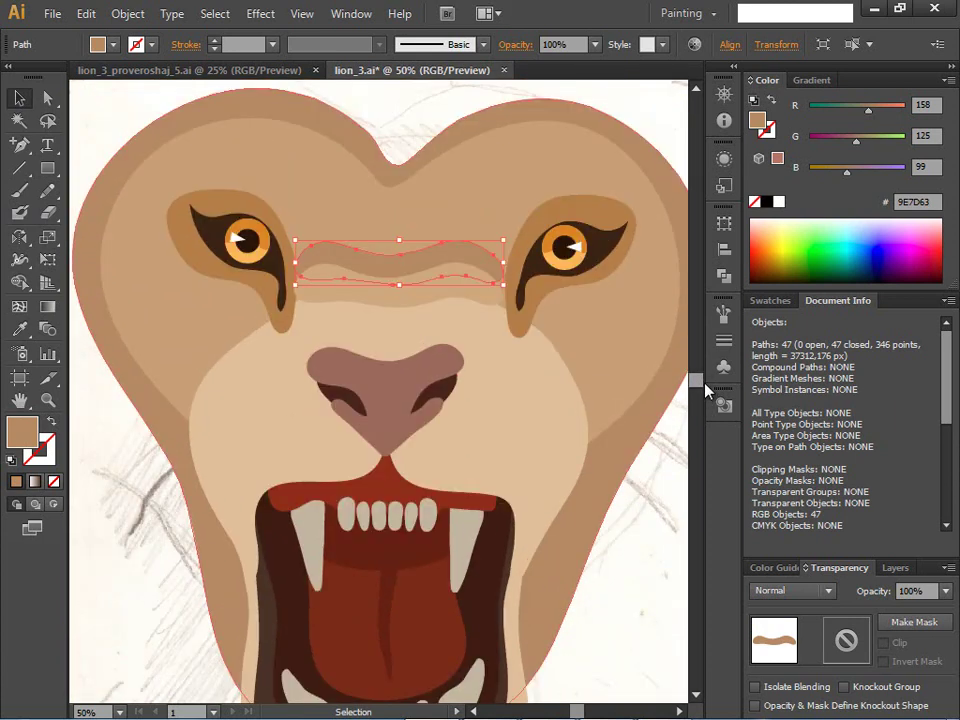
pyautogui.click(293, 422)
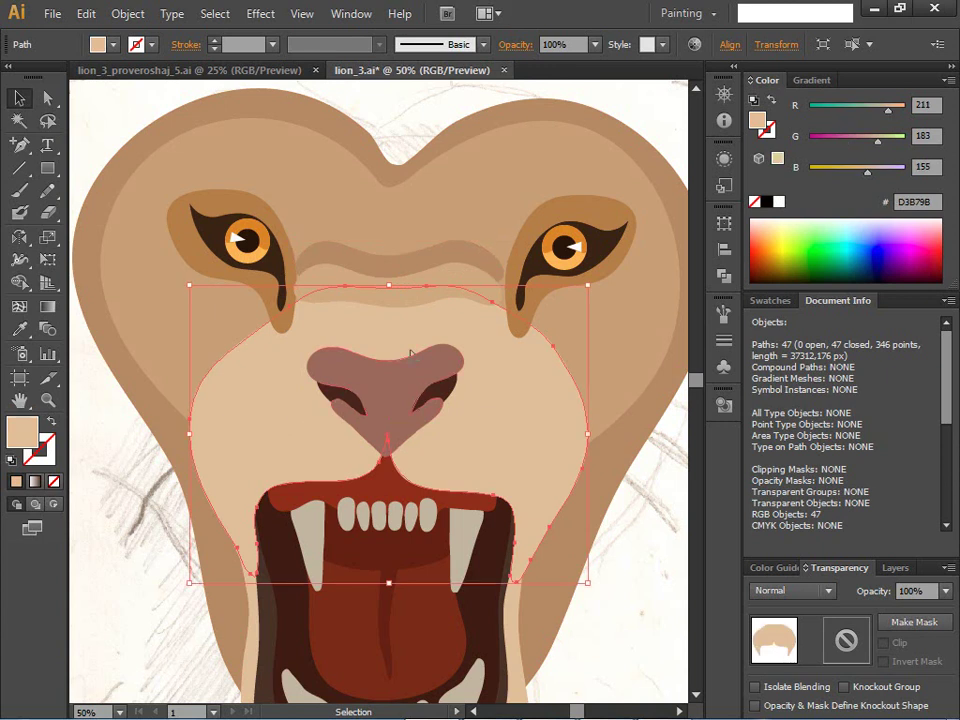
pyautogui.click(538, 316)
pyautogui.press('a')
pyautogui.hotkey('ctrl', '-')
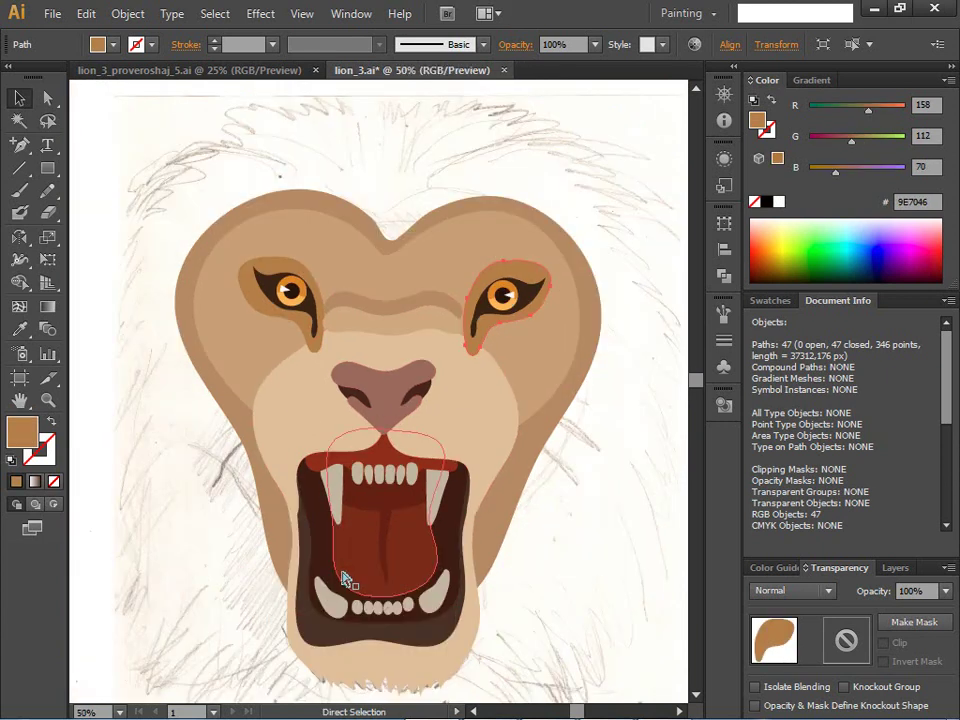
pyautogui.hotkey('ctrl', '+')
pyautogui.hotkey('ctrl', '+')
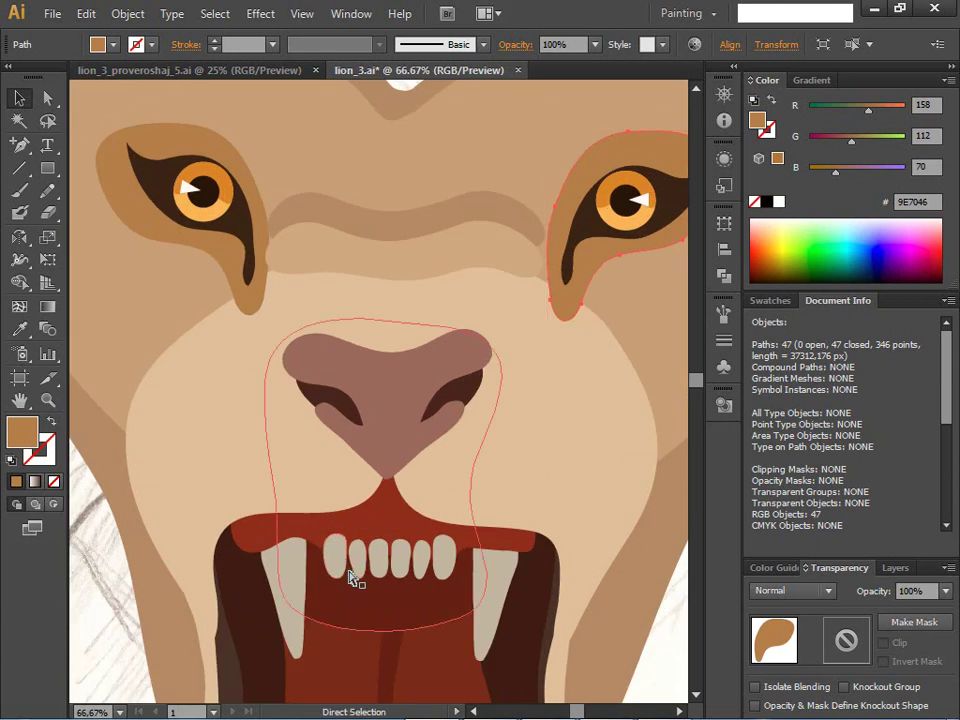
pyautogui.press('v')
pyautogui.click(224, 278)
pyautogui.press('a')
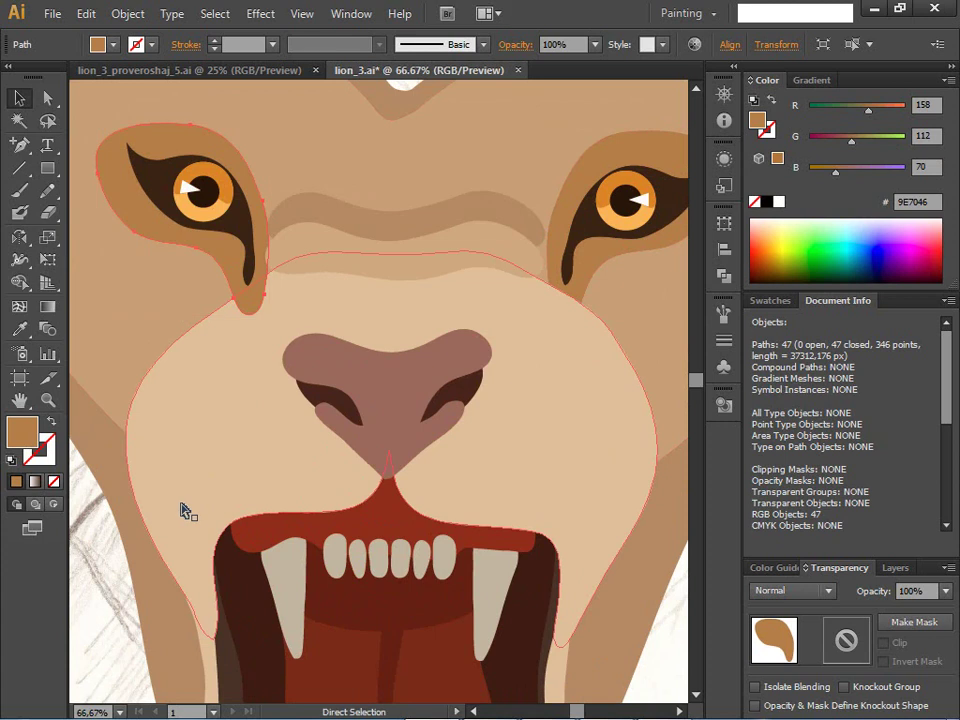
pyautogui.press('v')
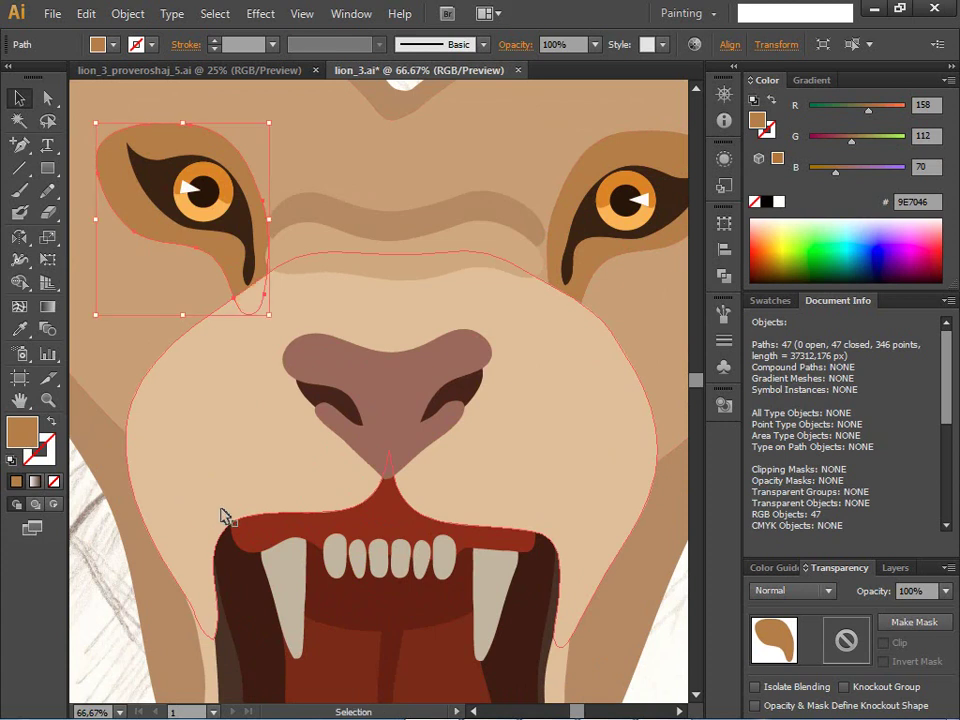
pyautogui.click(224, 513)
pyautogui.scroll(1, 224, 513)
pyautogui.scroll(-1, 223, 499)
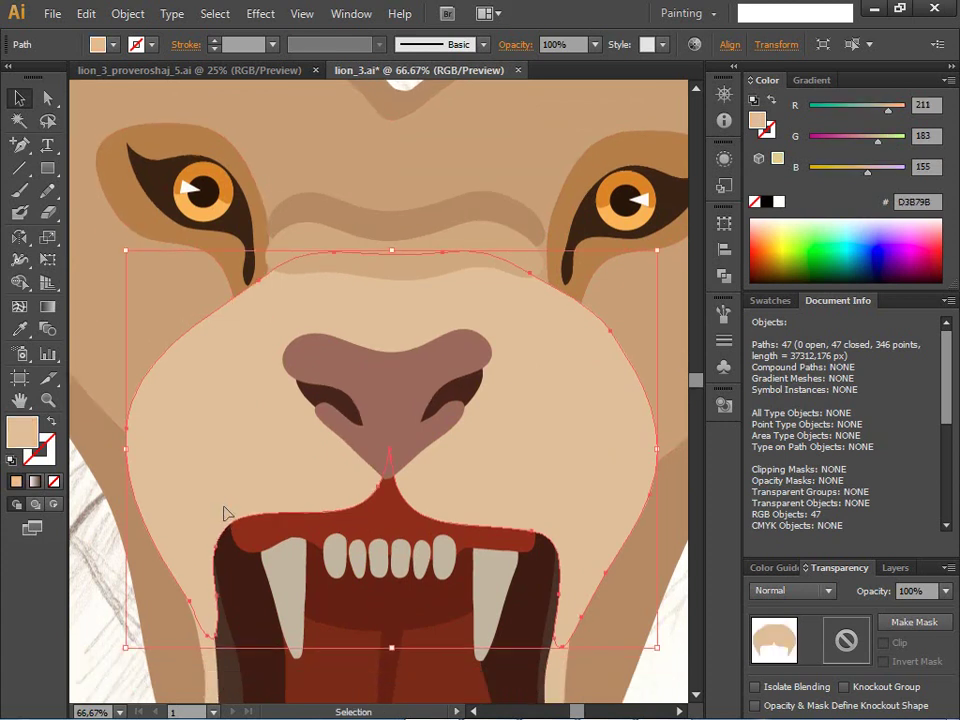
pyautogui.scroll(-1, 224, 514)
pyautogui.scroll(-1, 207, 560)
pyautogui.scroll(-1, 207, 560)
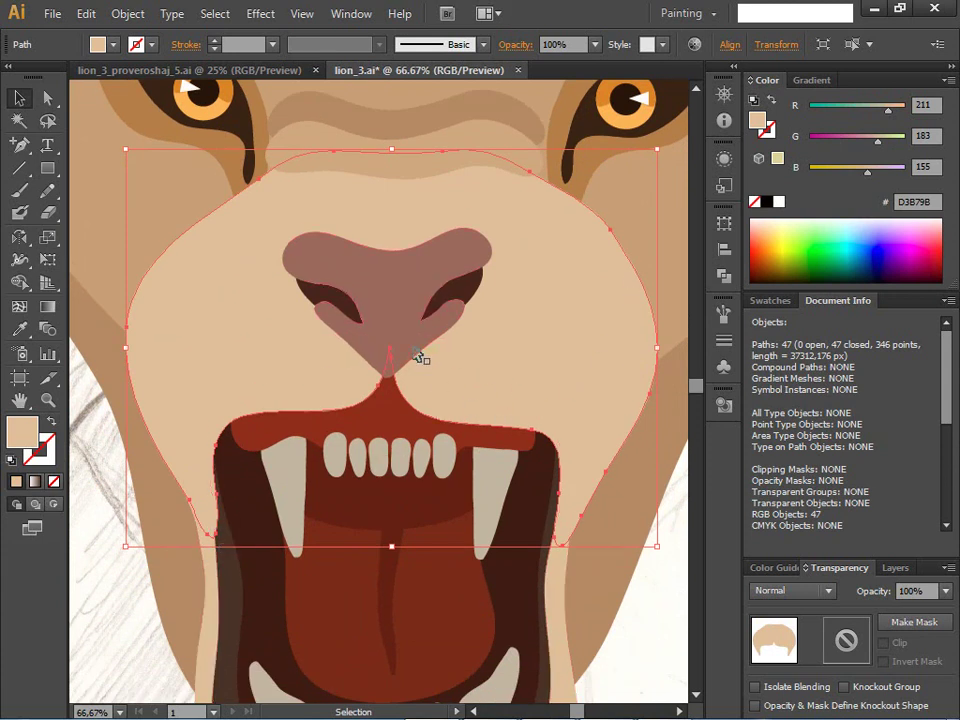
pyautogui.scroll(2, 419, 369)
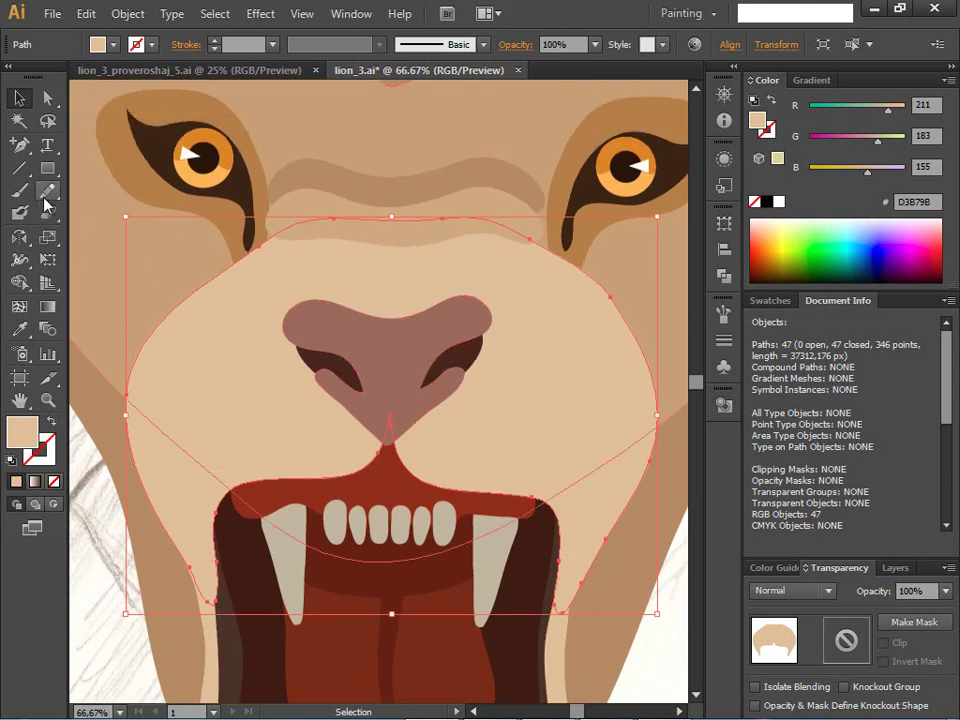
# - Draw a small ellipse on the nose and drag its anchors into a crescent
pyautogui.moveTo(55, 172); pyautogui.dragTo(125, 220)
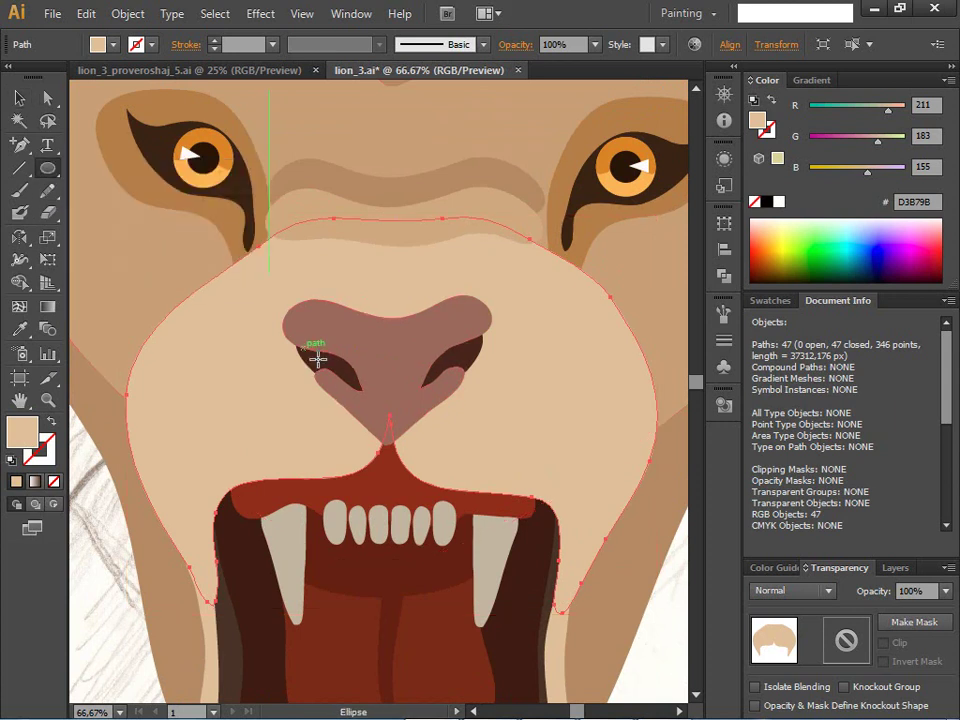
pyautogui.moveTo(357, 331); pyautogui.dragTo(421, 349)
pyautogui.click(47, 97)
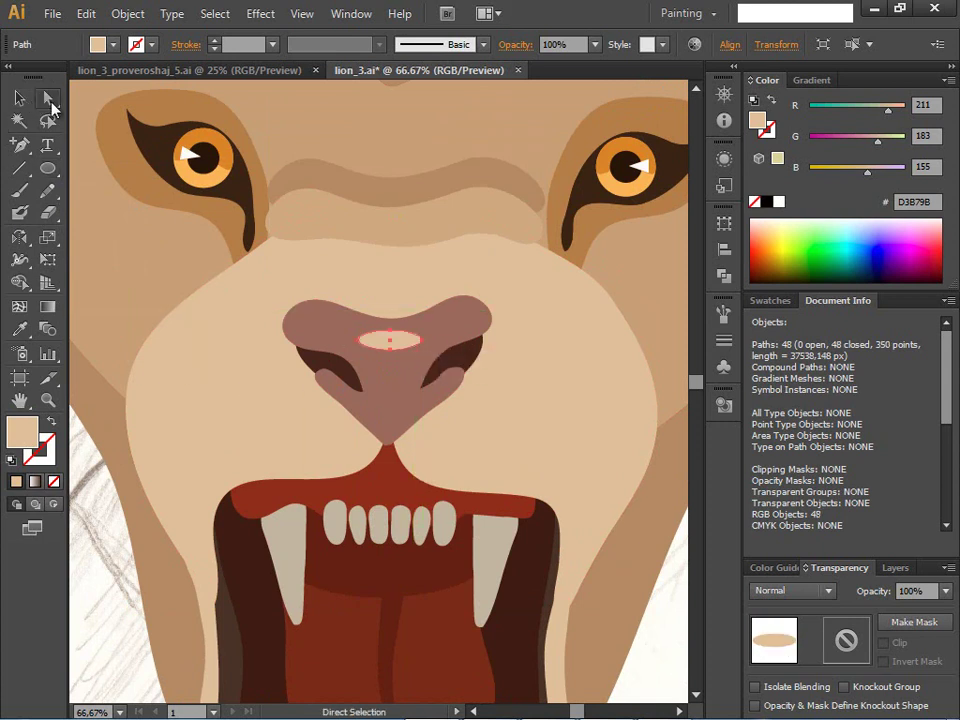
pyautogui.click(389, 334)
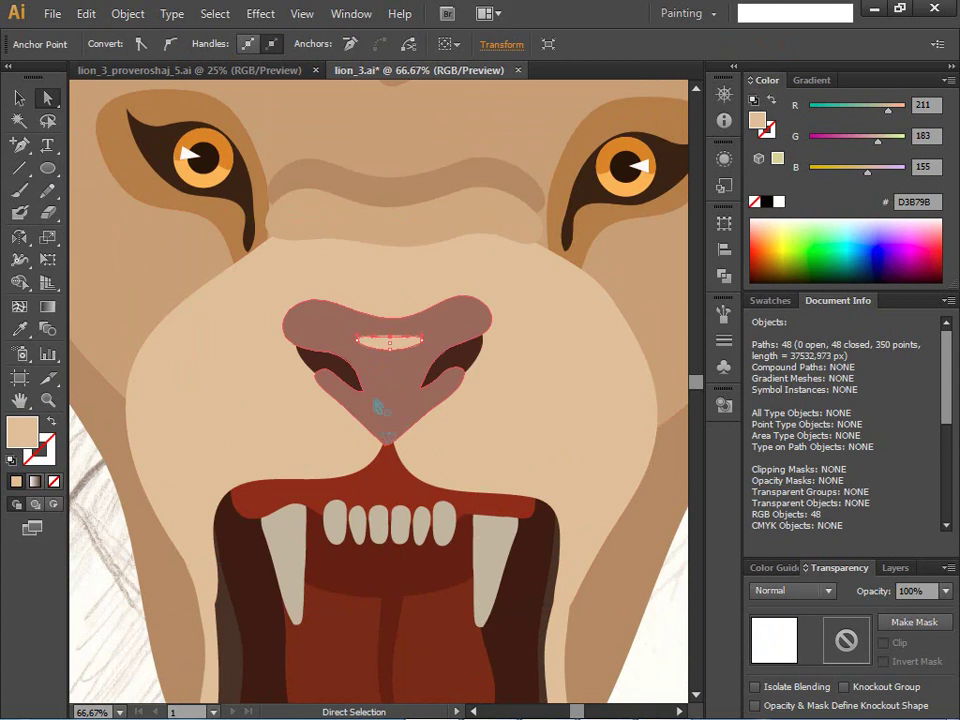
pyautogui.moveTo(389, 348)
pyautogui.mouseDown()
pyautogui.moveTo(423, 345)
pyautogui.moveTo(366, 344)
pyautogui.mouseUp()
pyautogui.keyDown('shift'); pyautogui.click(326, 415); pyautogui.keyUp('shift')
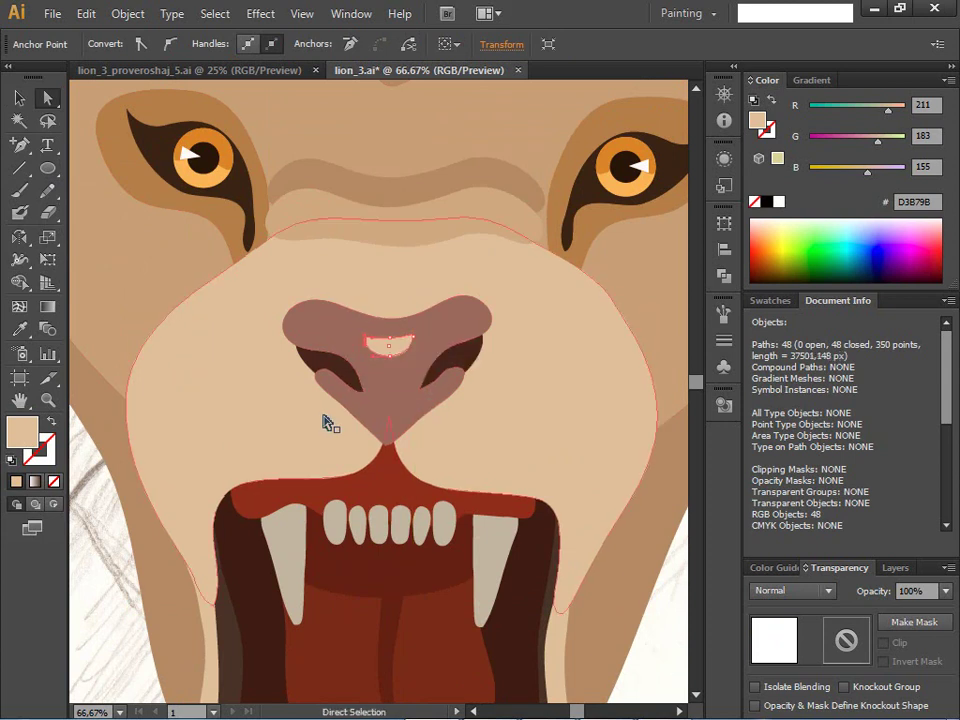
pyautogui.moveTo(374, 363); pyautogui.dragTo(380, 388)
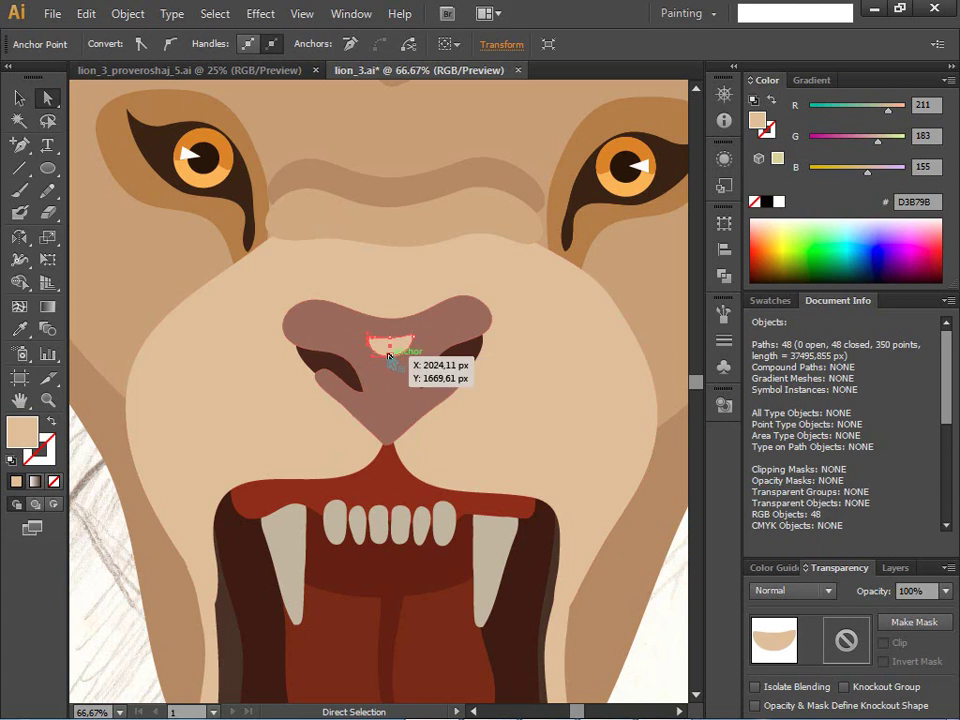
pyautogui.moveTo(370, 341); pyautogui.dragTo(371, 339)
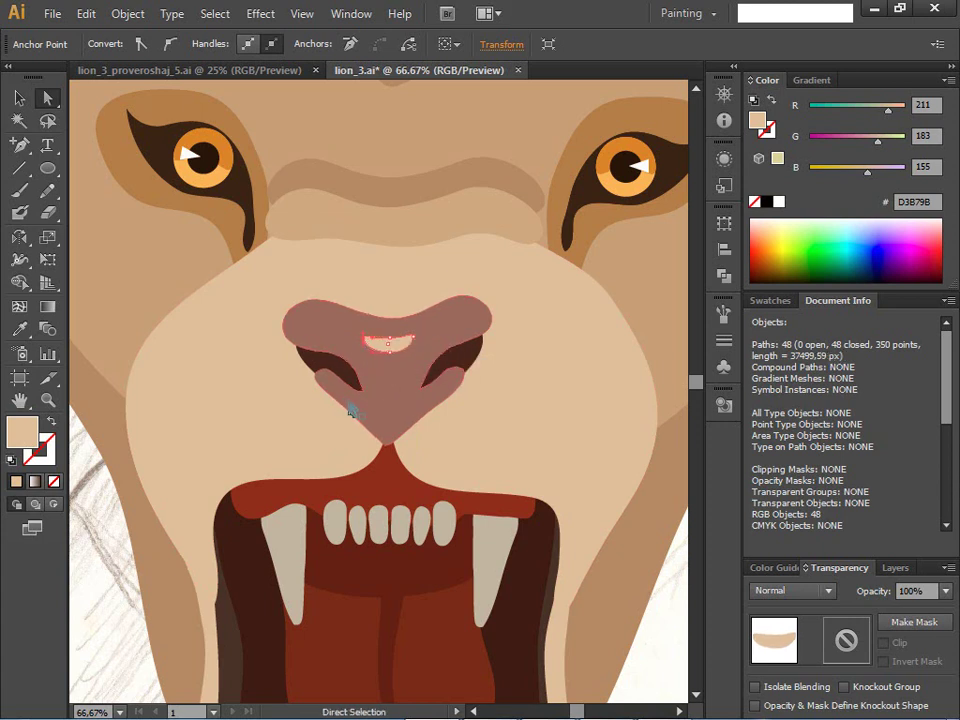
# - Fill the nose crescent with pale E5DAD1 and lower its opacity to 80%
pyautogui.doubleClick(14, 441)
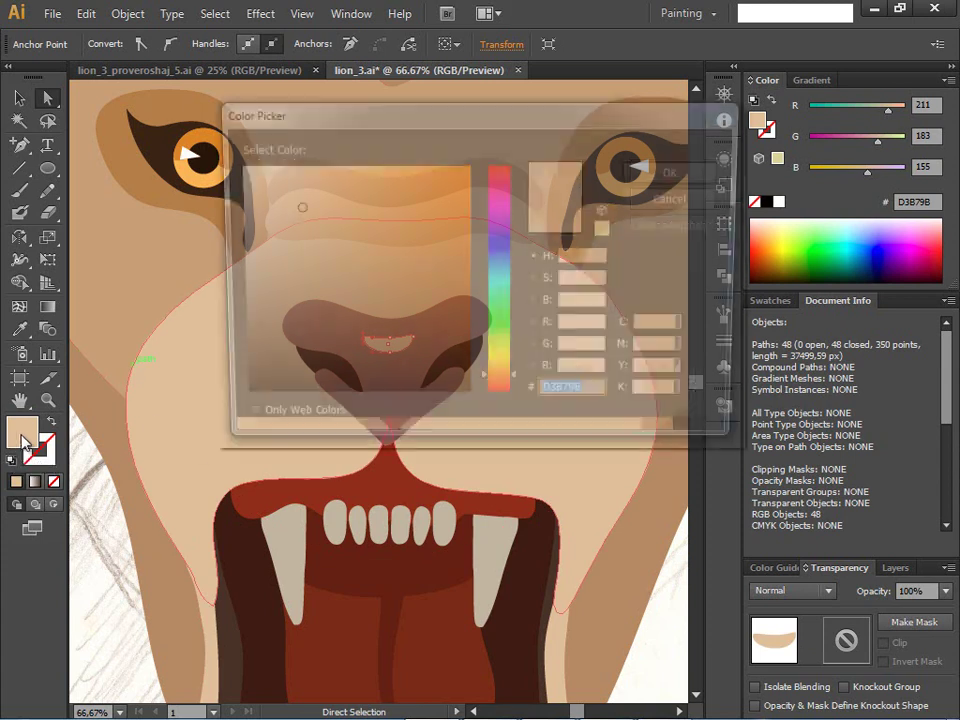
pyautogui.click(252, 189)
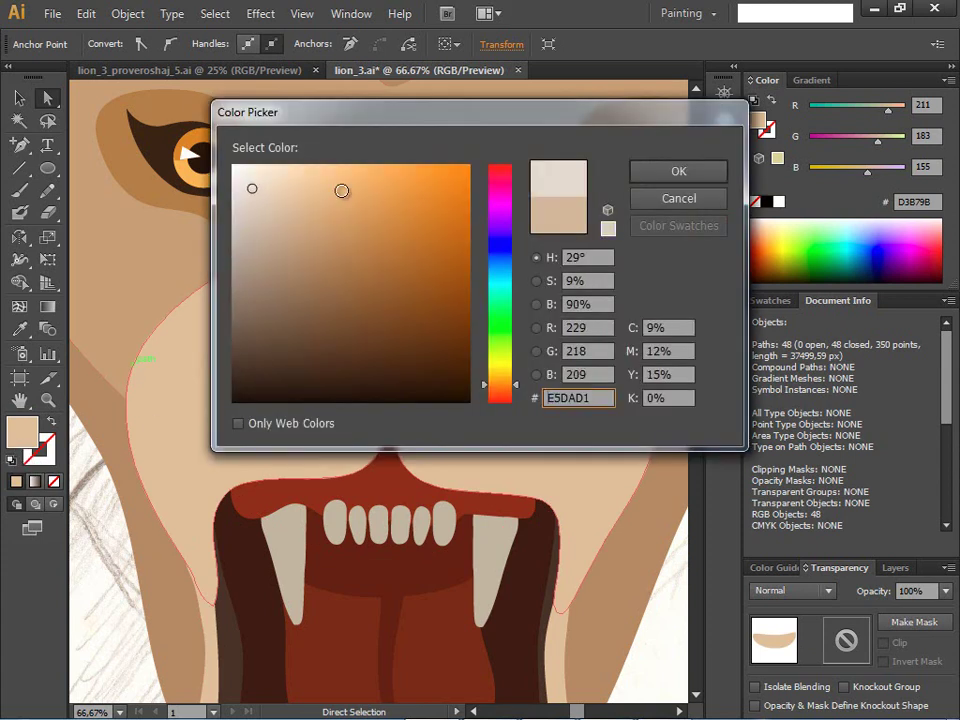
pyautogui.click(680, 170)
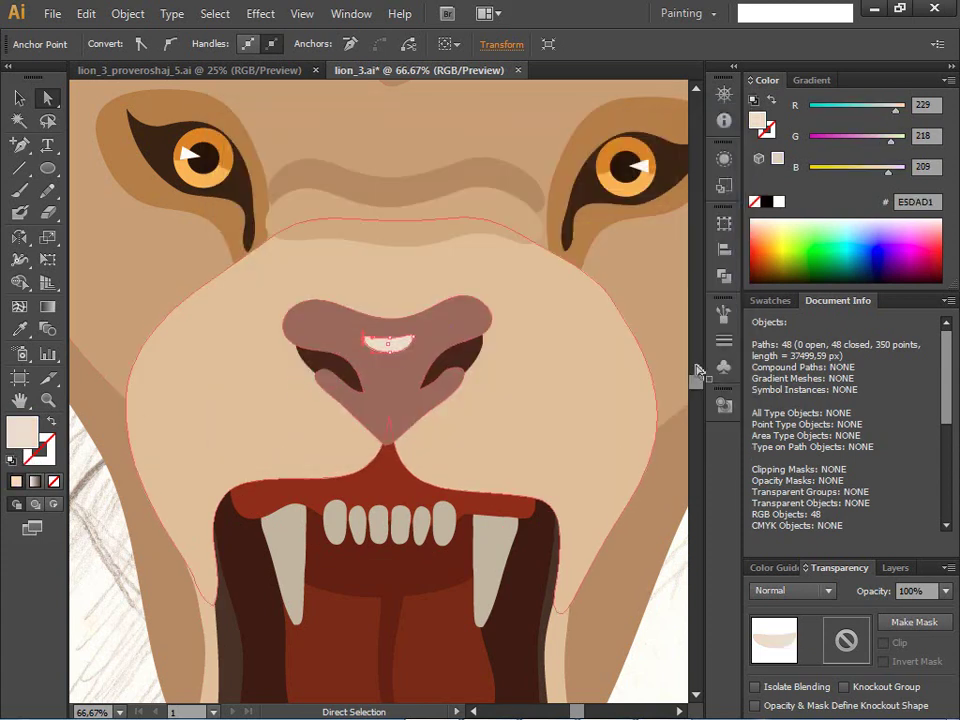
pyautogui.click(945, 591)
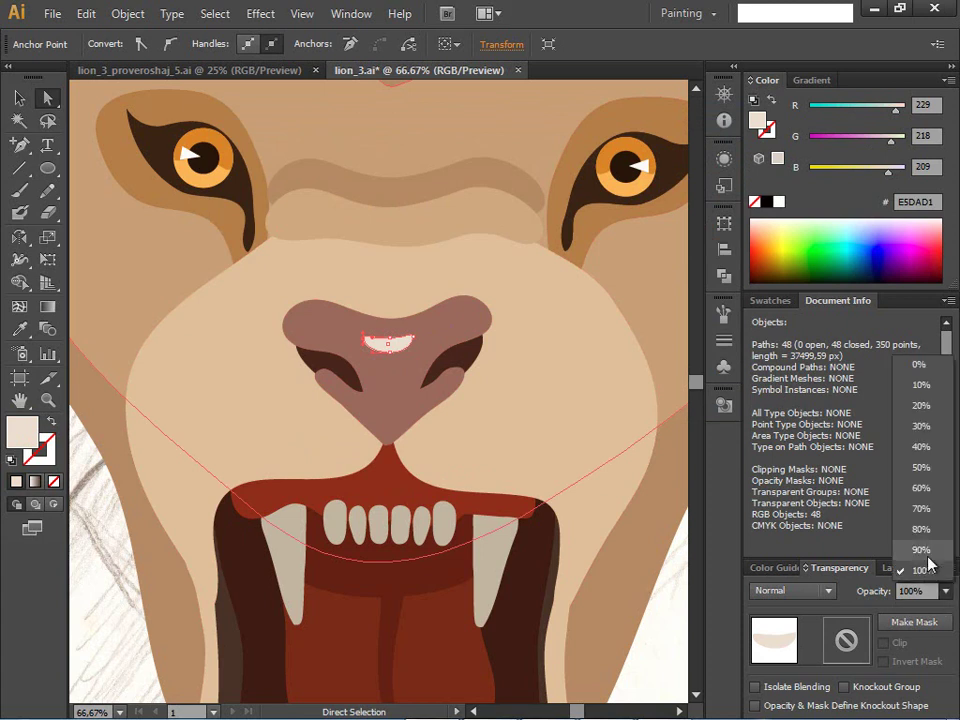
pyautogui.click(920, 528)
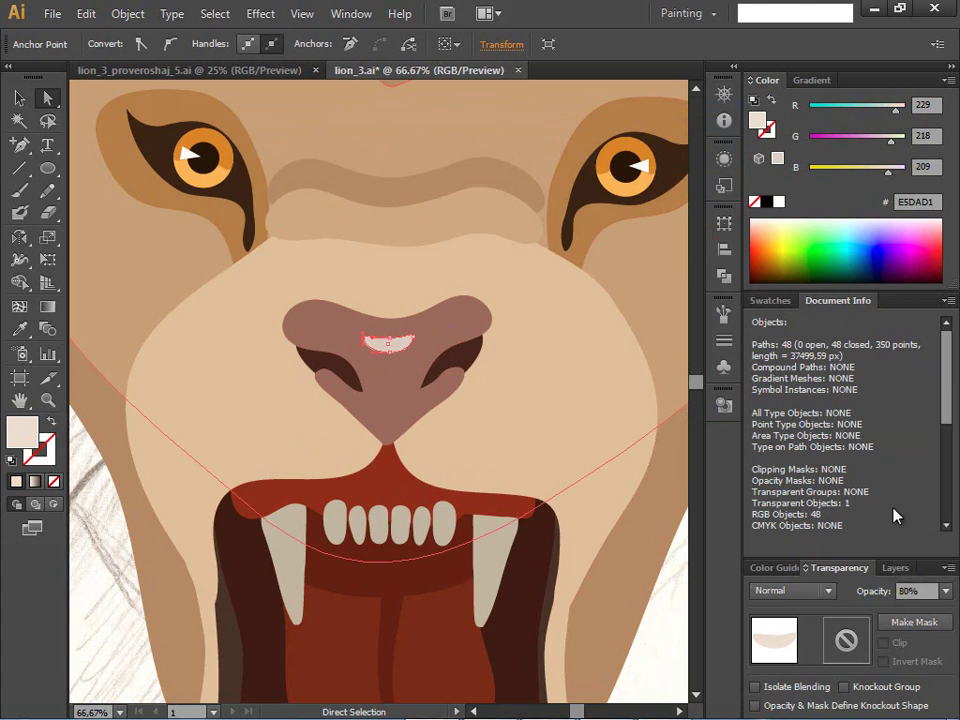
pyautogui.click(19, 96)
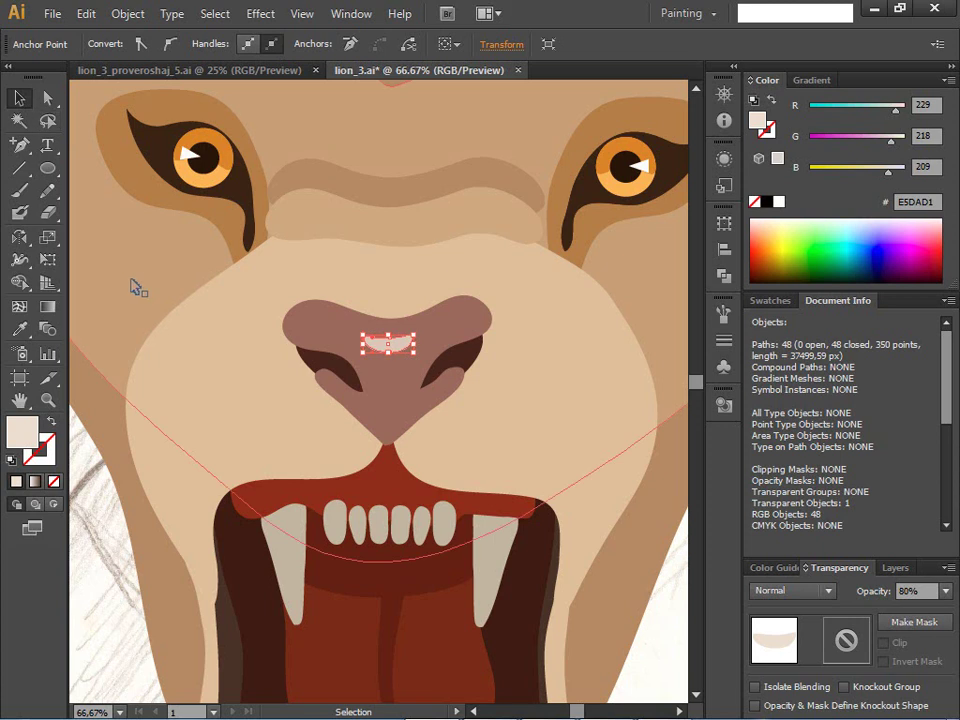
pyautogui.hotkey('ctrl', '-')
pyautogui.hotkey('ctrl', '-')
pyautogui.hotkey('ctrl', '-')
pyautogui.hotkey('ctrl', '-')
pyautogui.hotkey('ctrl', '-')
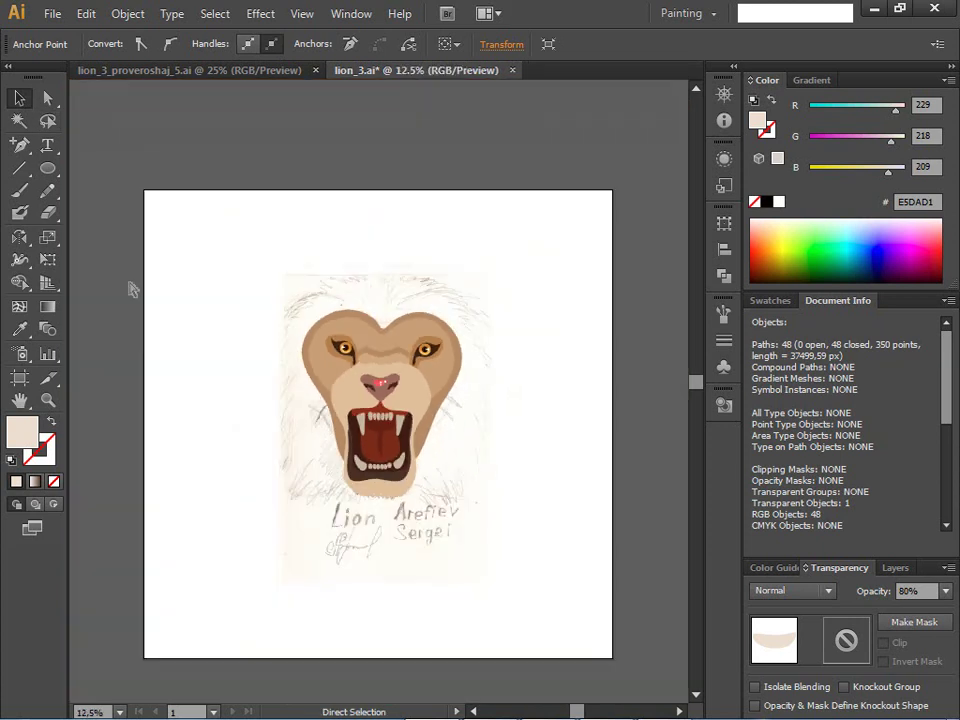
pyautogui.hotkey('ctrl', '-')
pyautogui.click(163, 360)
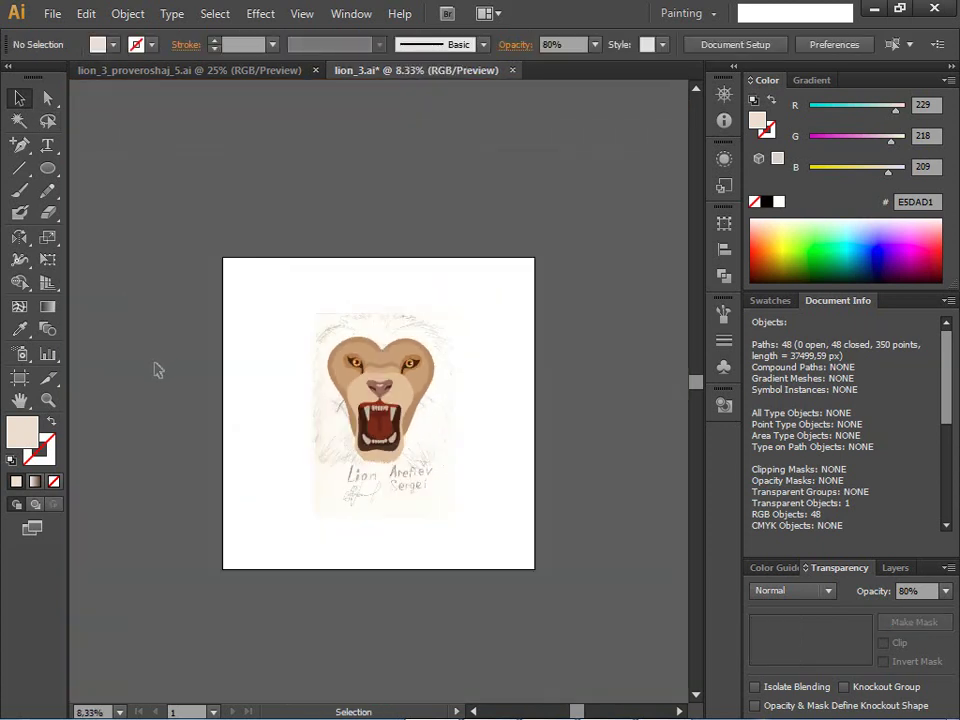
pyautogui.hotkey('ctrl', '-')
pyautogui.hotkey('ctrl', '+')
pyautogui.hotkey('ctrl', '+')
pyautogui.hotkey('ctrl', '+')
pyautogui.hotkey('ctrl', '+')
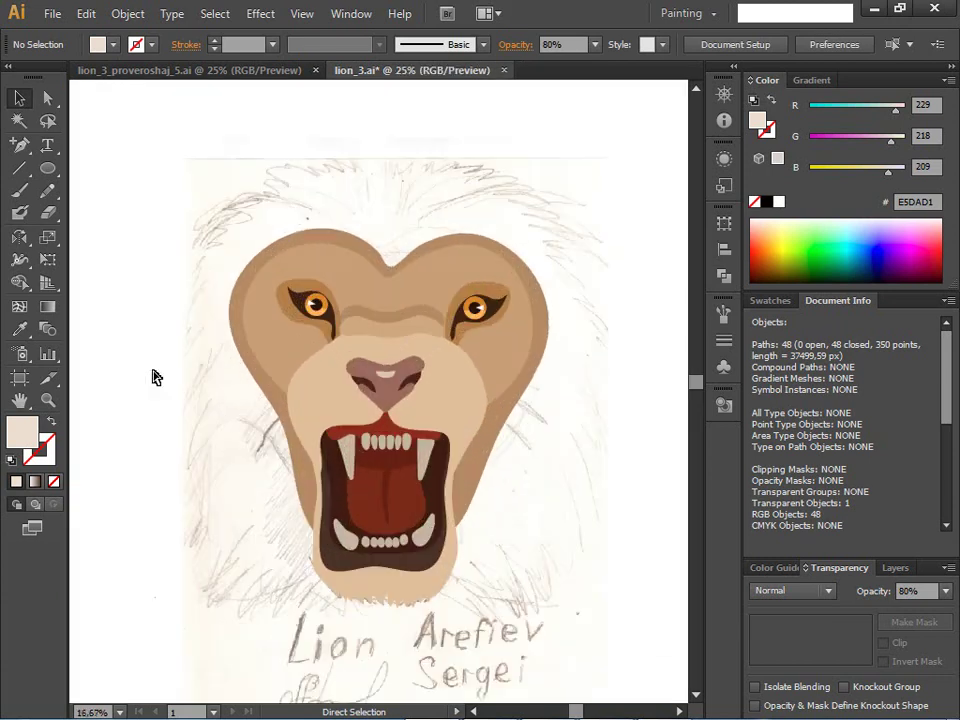
pyautogui.hotkey('ctrl', '+')
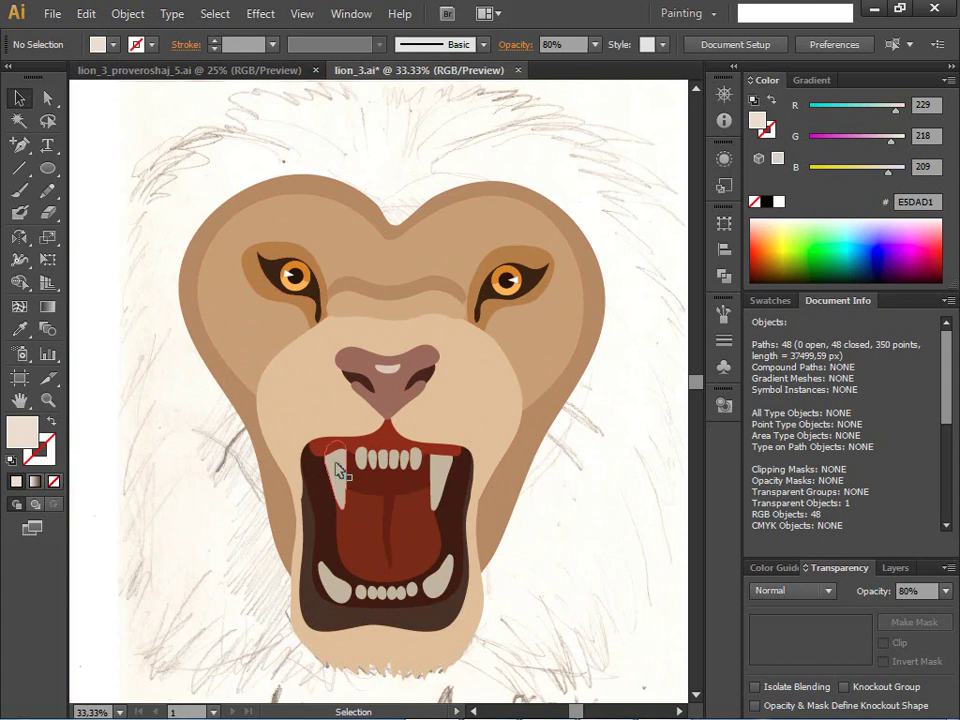
# - Drag an anchor of the upper-left fang to reshape its outline
pyautogui.click(332, 488)
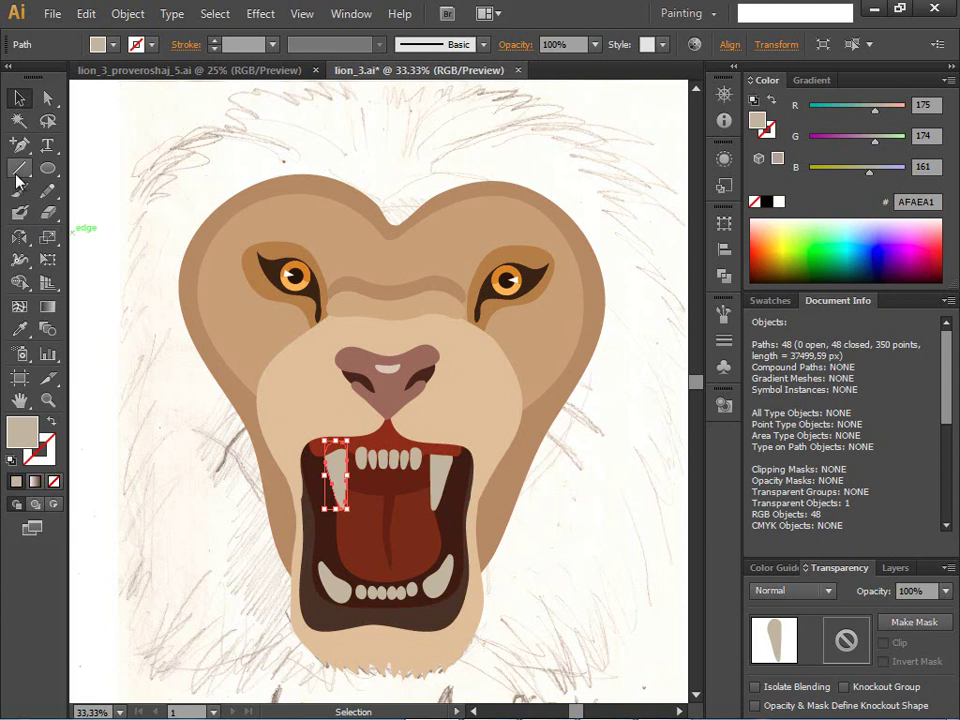
pyautogui.click(47, 97)
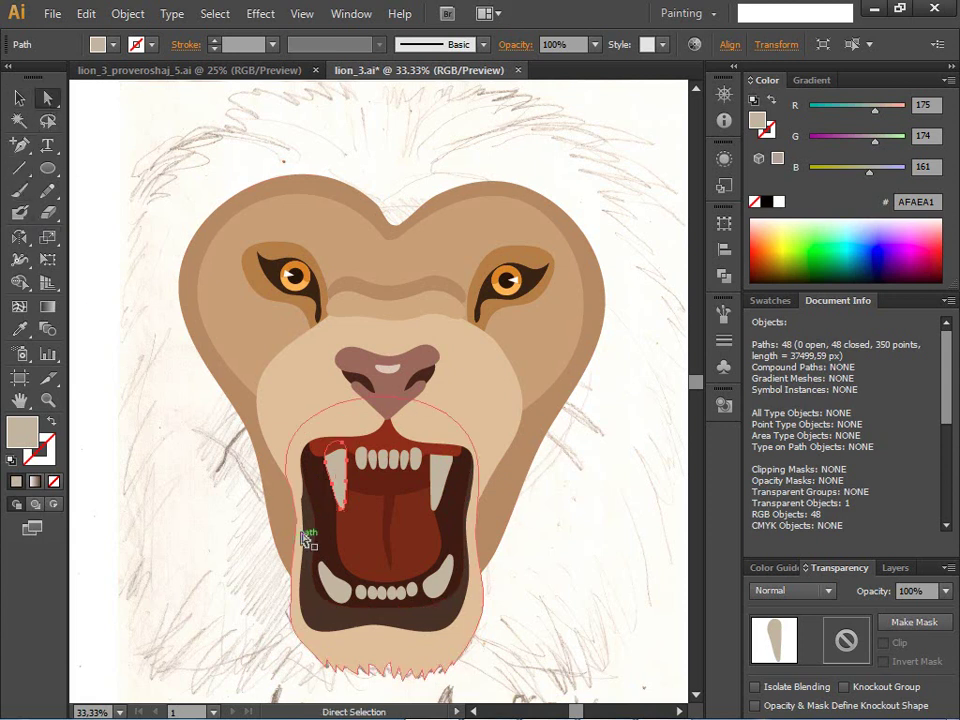
pyautogui.click(337, 490)
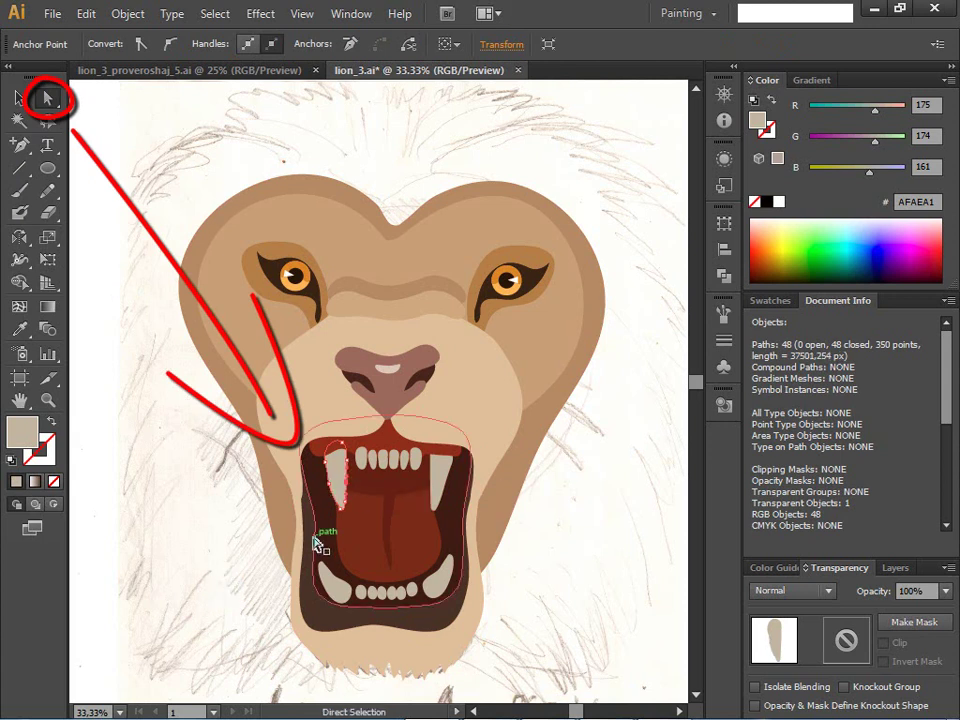
pyautogui.moveTo(347, 456)
pyautogui.mouseDown()
pyautogui.moveTo(348, 466)
pyautogui.moveTo(326, 468)
pyautogui.moveTo(333, 487)
pyautogui.mouseUp()
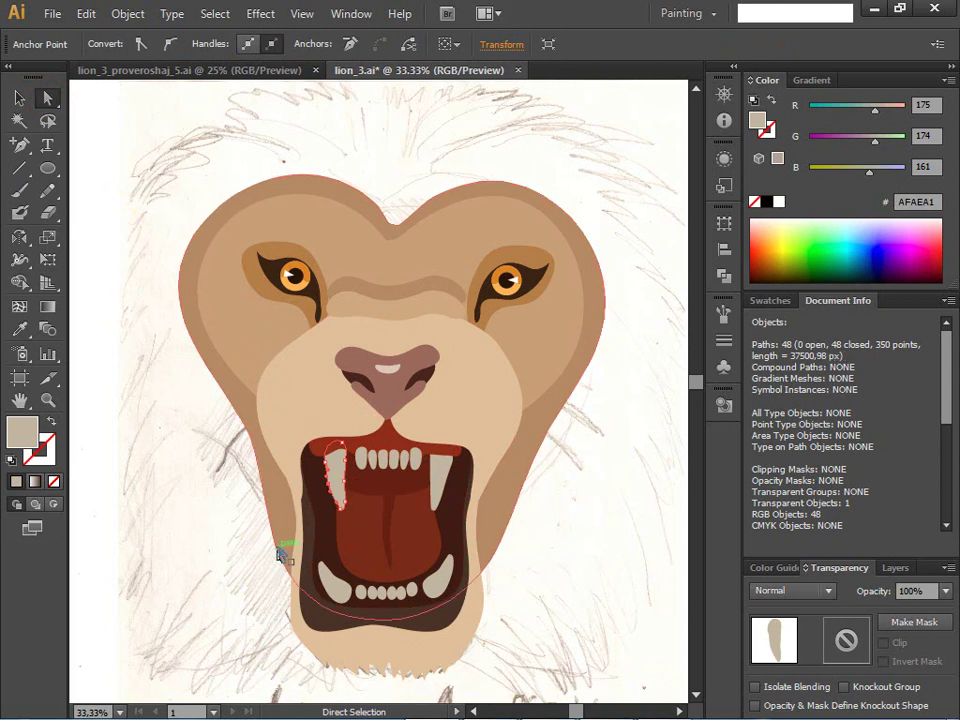
pyautogui.click(197, 567)
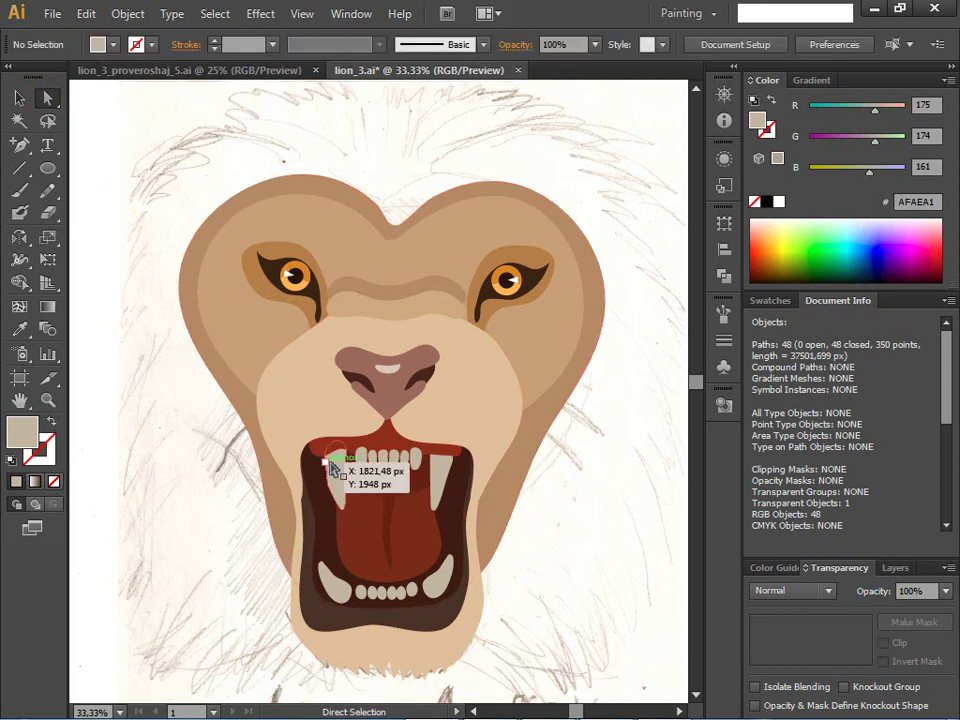
# - Smooth the upper-left fang's outline with the Smooth Tool
pyautogui.click(328, 458)
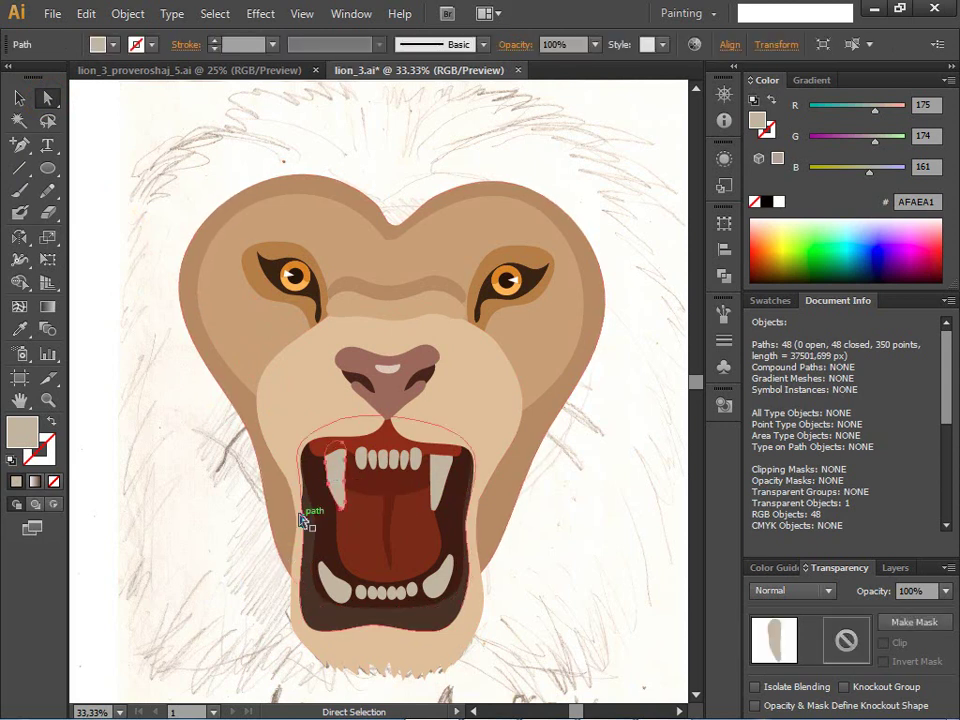
pyautogui.click(47, 190)
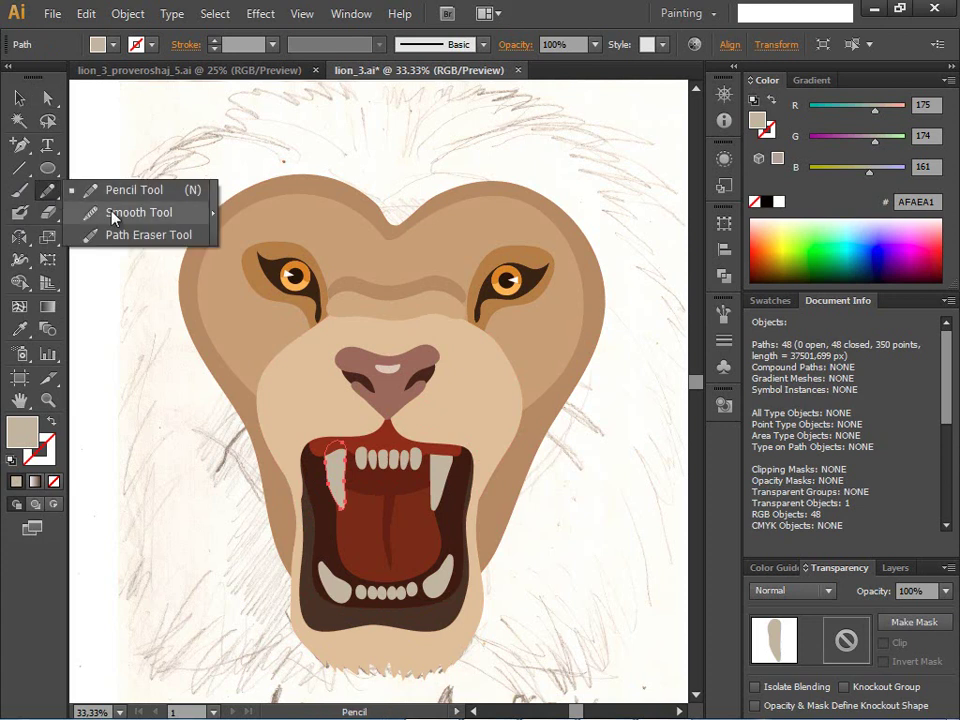
pyautogui.click(113, 213)
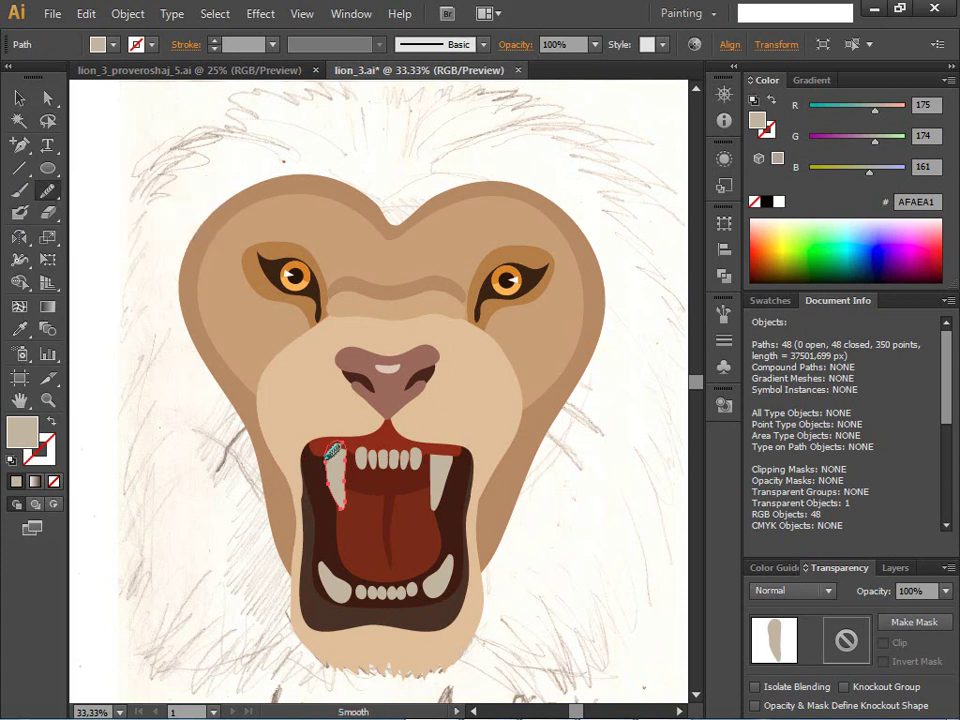
pyautogui.moveTo(340, 487); pyautogui.dragTo(346, 514)
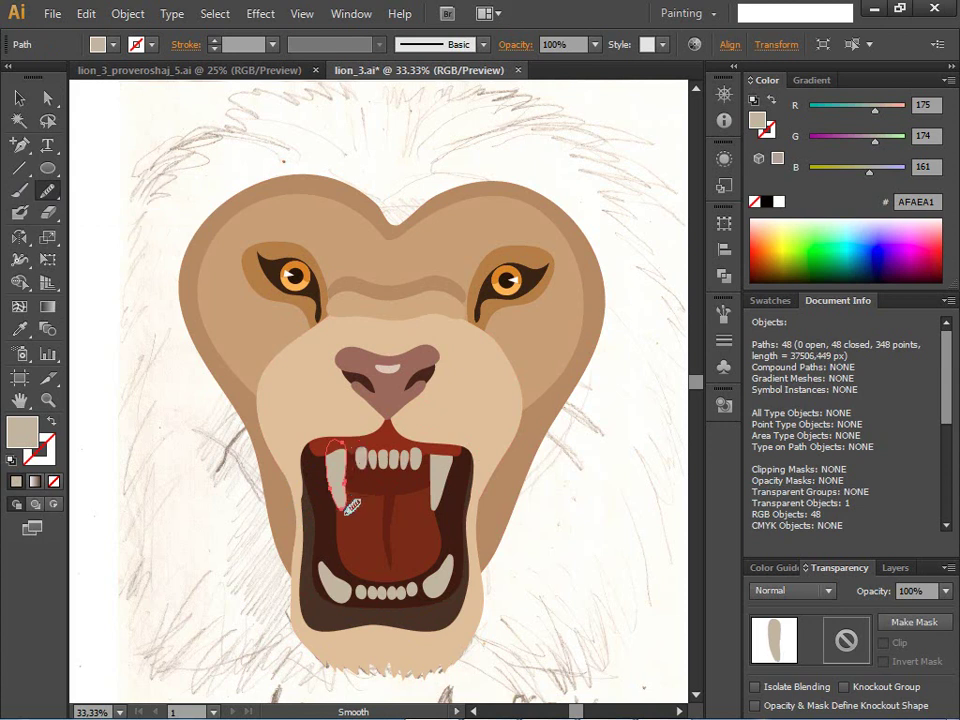
# - Pull an anchor on the upper-left fang to refine its curve
pyautogui.click(47, 97)
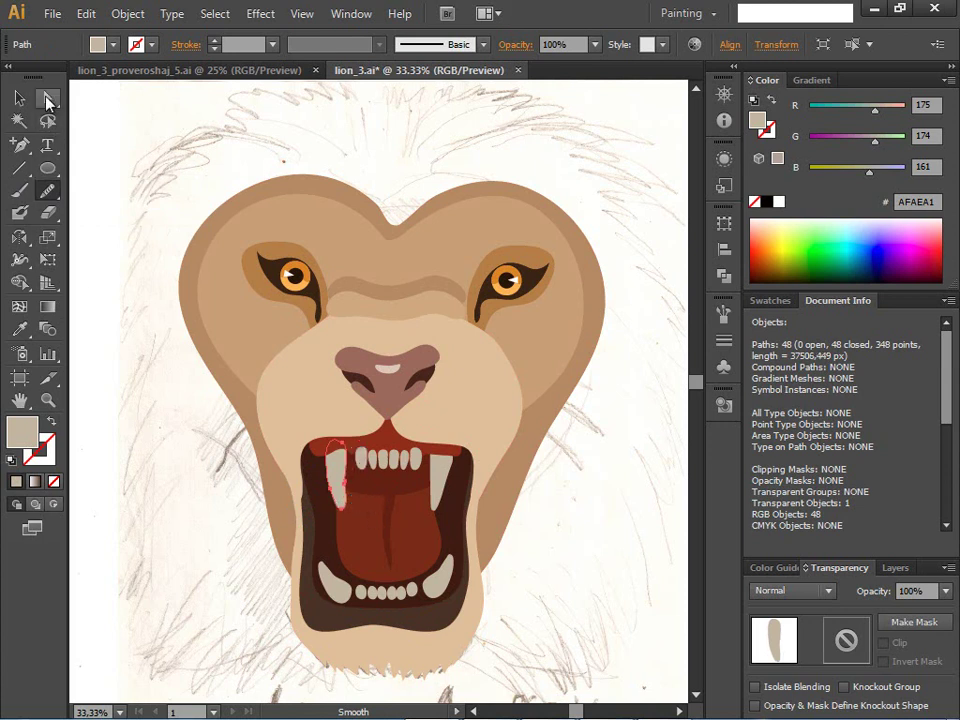
pyautogui.click(326, 500)
pyautogui.moveTo(326, 500); pyautogui.dragTo(327, 490)
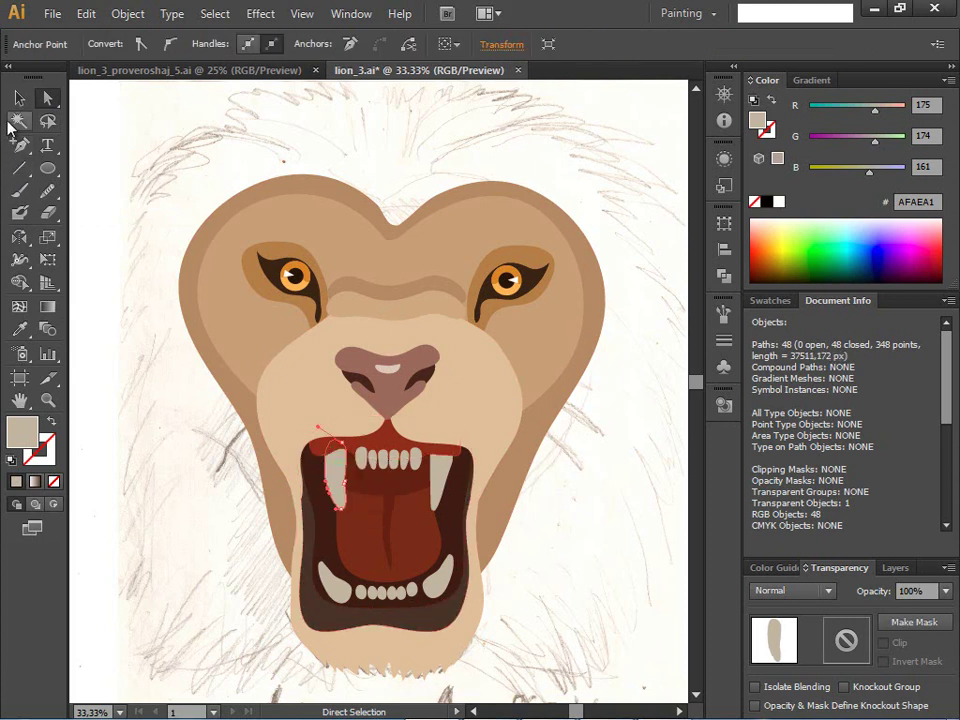
# - Add three anchor points along the upper-left fang's edge
pyautogui.keyDown('alt'); pyautogui.click(19, 144); pyautogui.keyUp('alt')
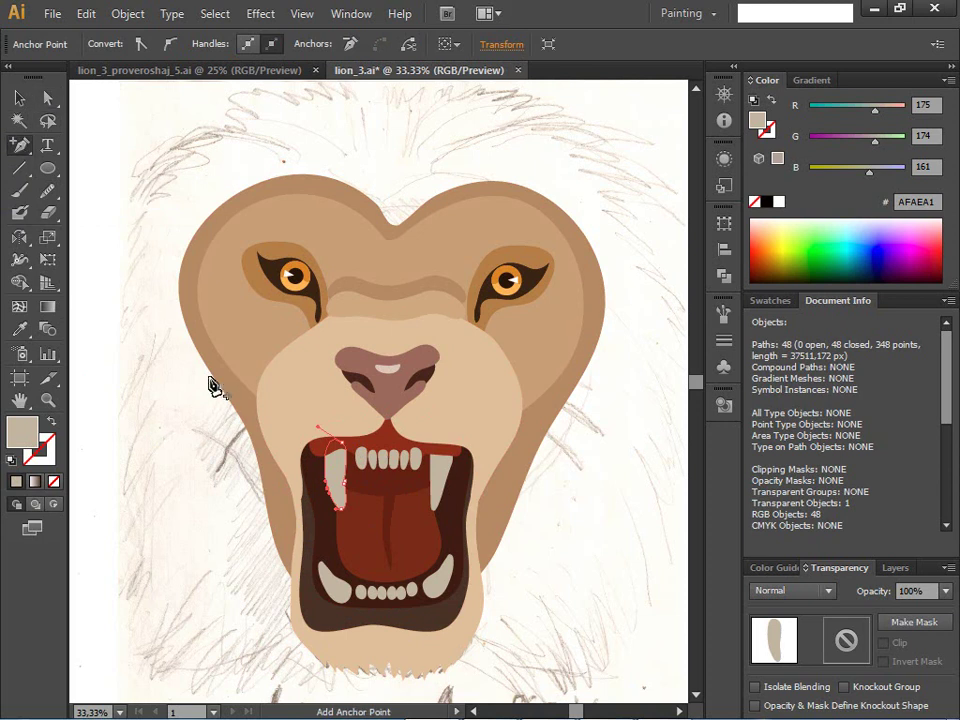
pyautogui.click(326, 459)
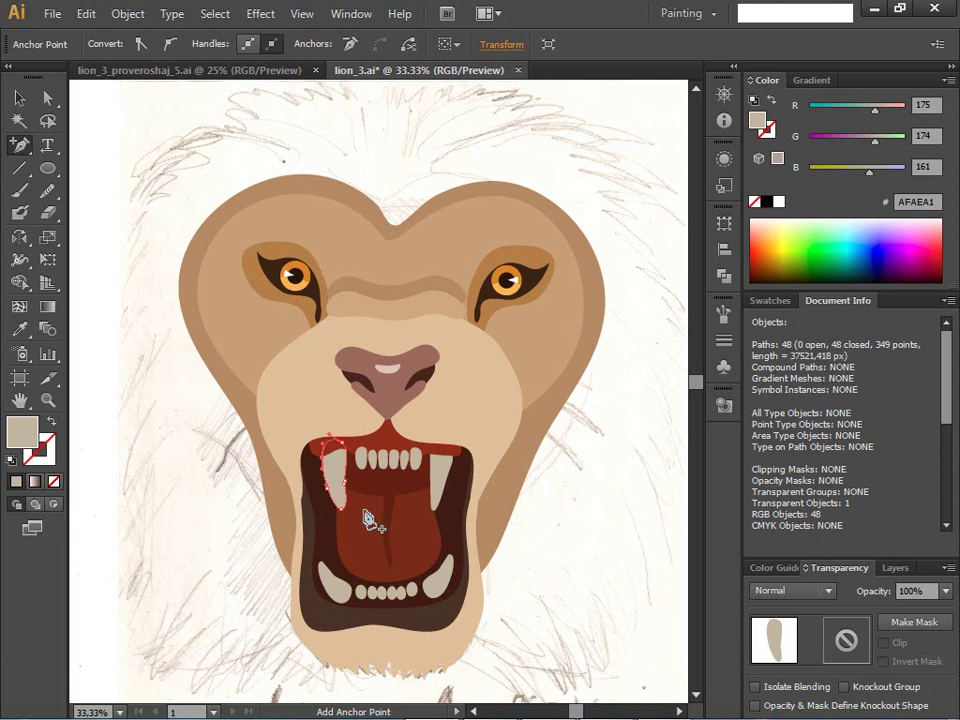
pyautogui.click(44, 99)
pyautogui.click(343, 489)
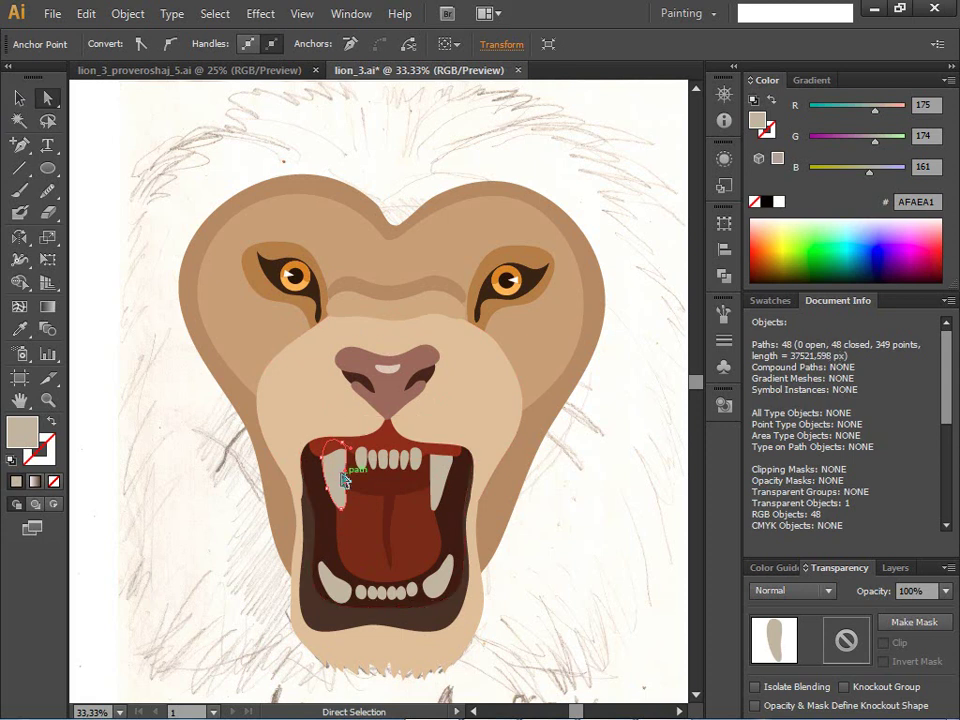
pyautogui.click(19, 144)
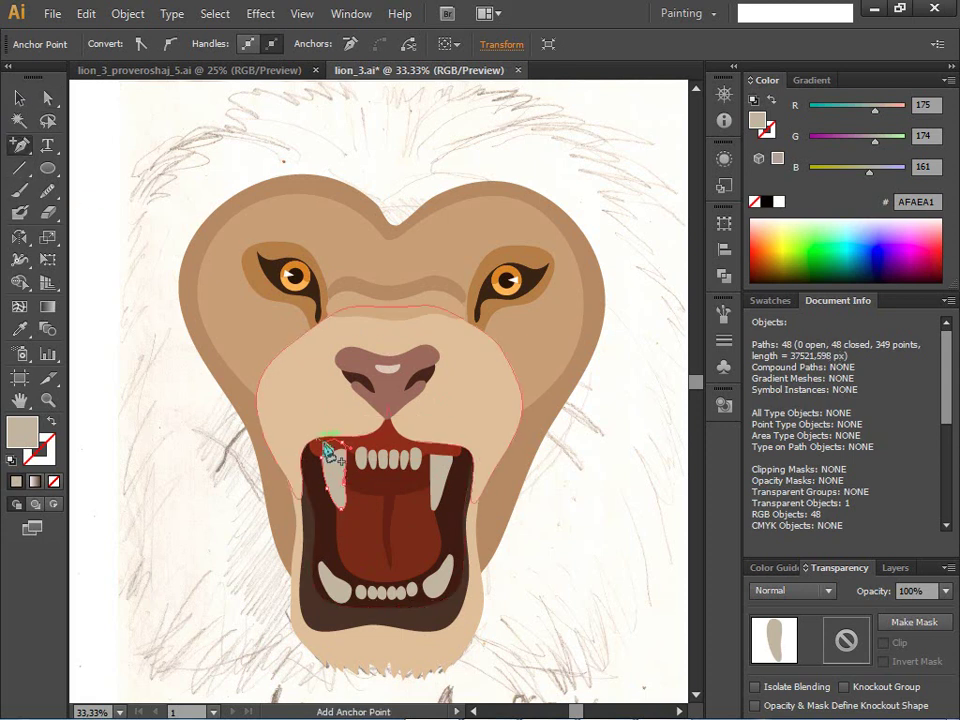
pyautogui.click(343, 467)
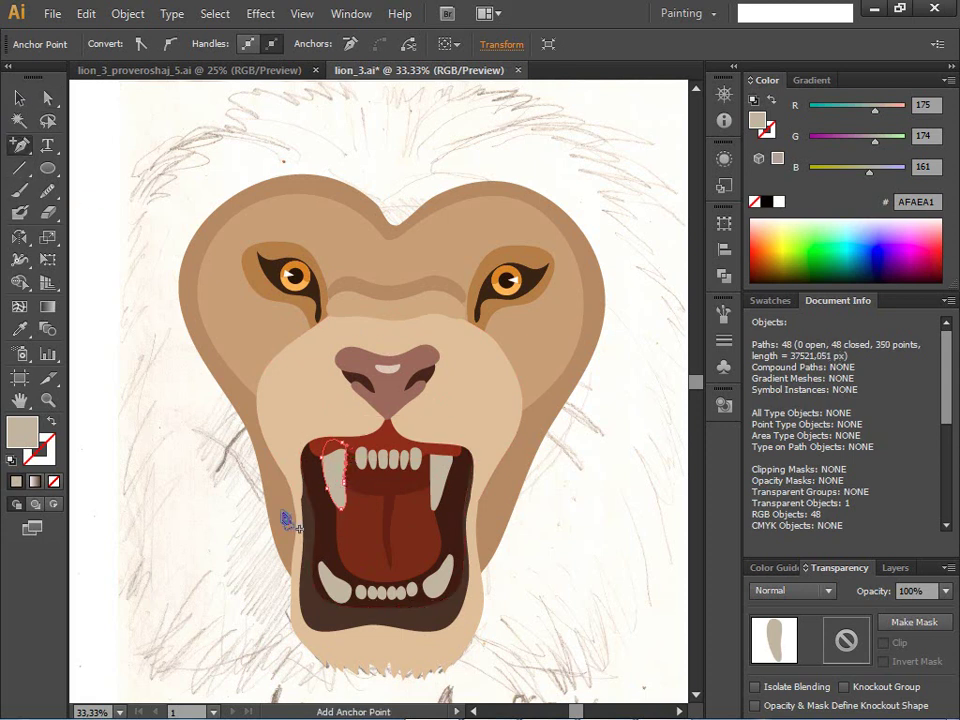
pyautogui.click(350, 507)
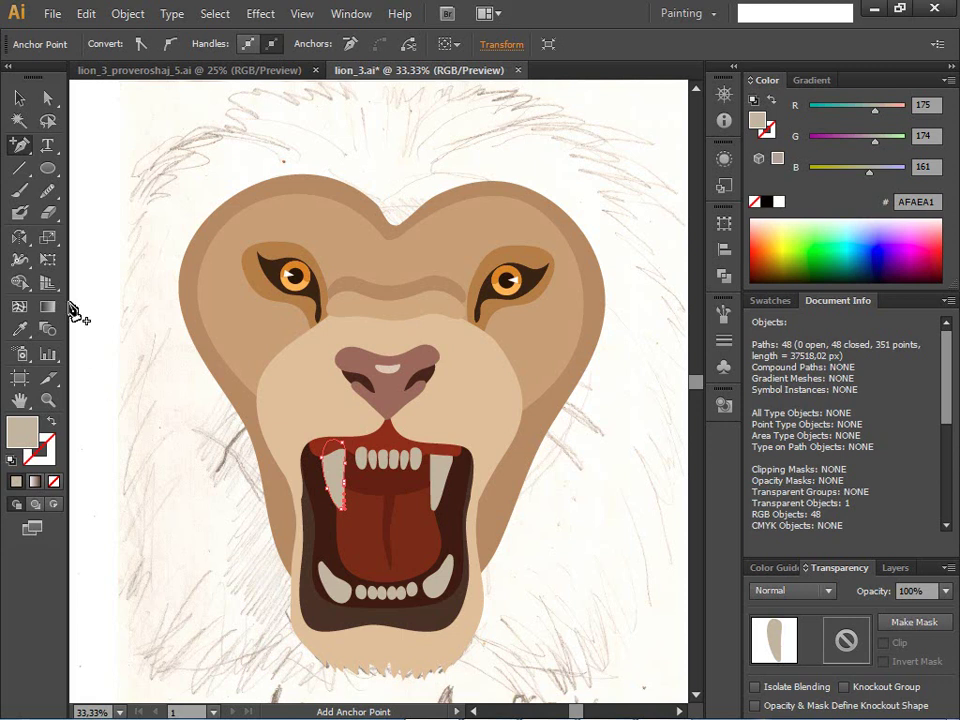
pyautogui.click(19, 97)
pyautogui.click(160, 442)
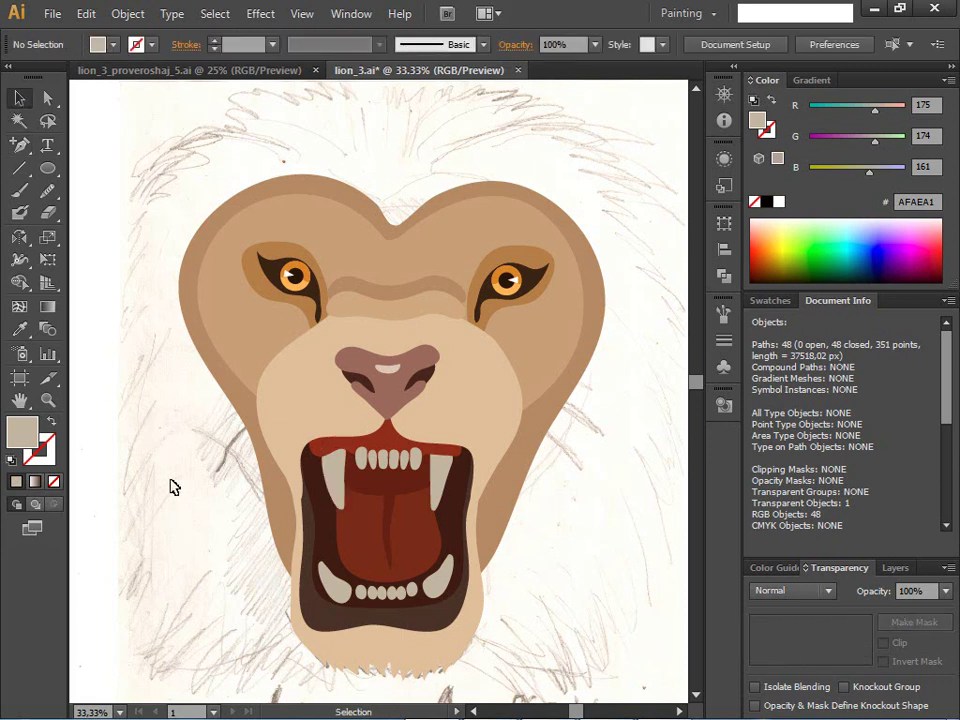
pyautogui.click(333, 492)
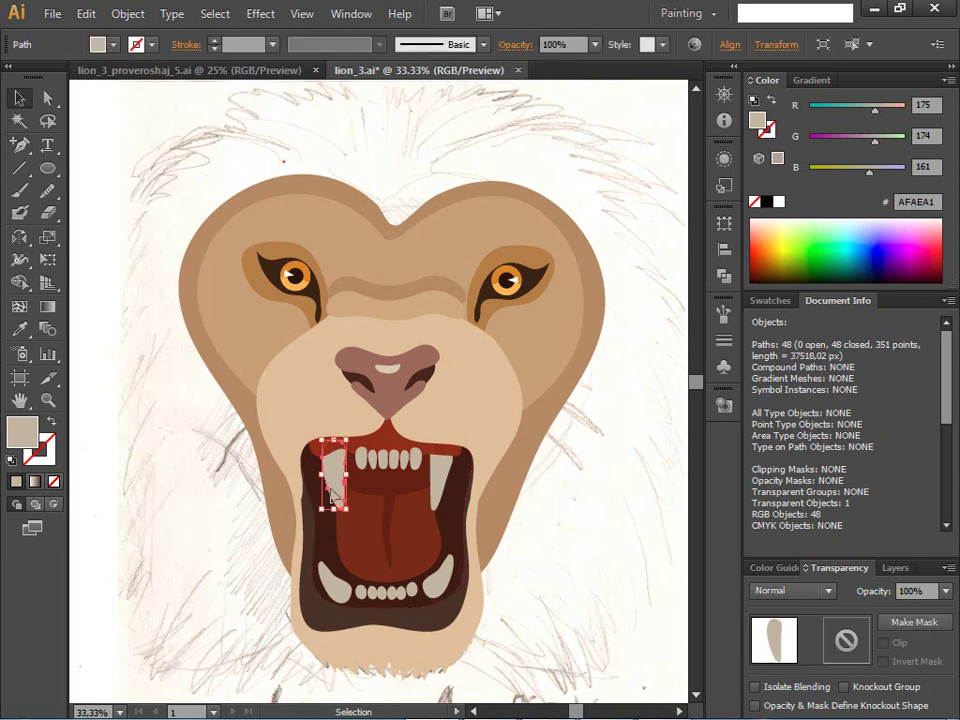
# - Delete the right upper fang and paste a copy of the left fang in place
pyautogui.click(440, 478)
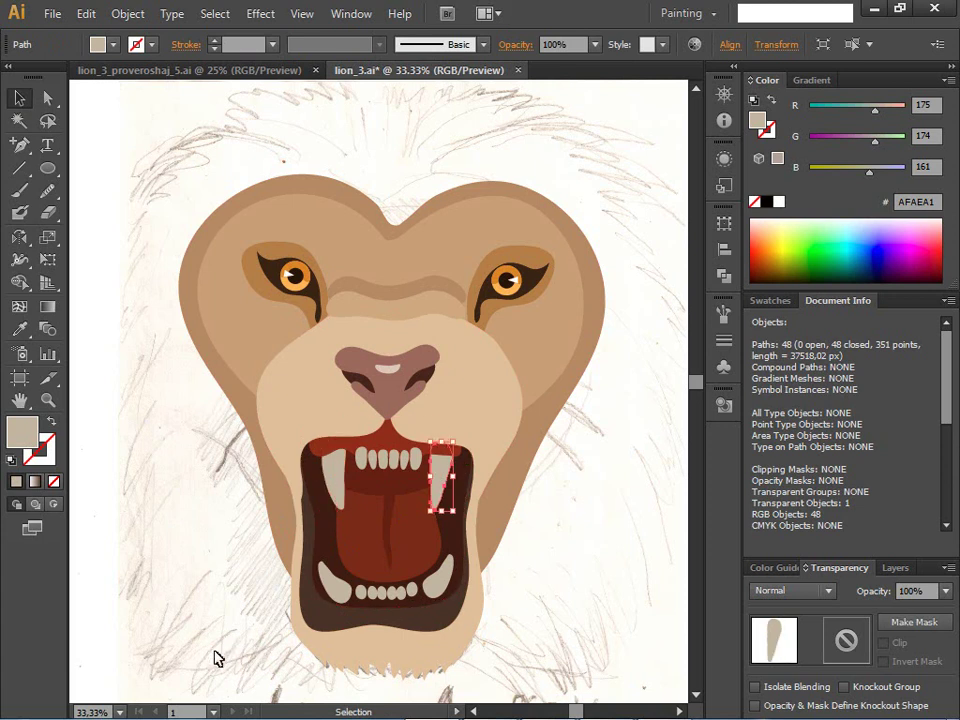
pyautogui.press('Delete')
pyautogui.click(332, 484)
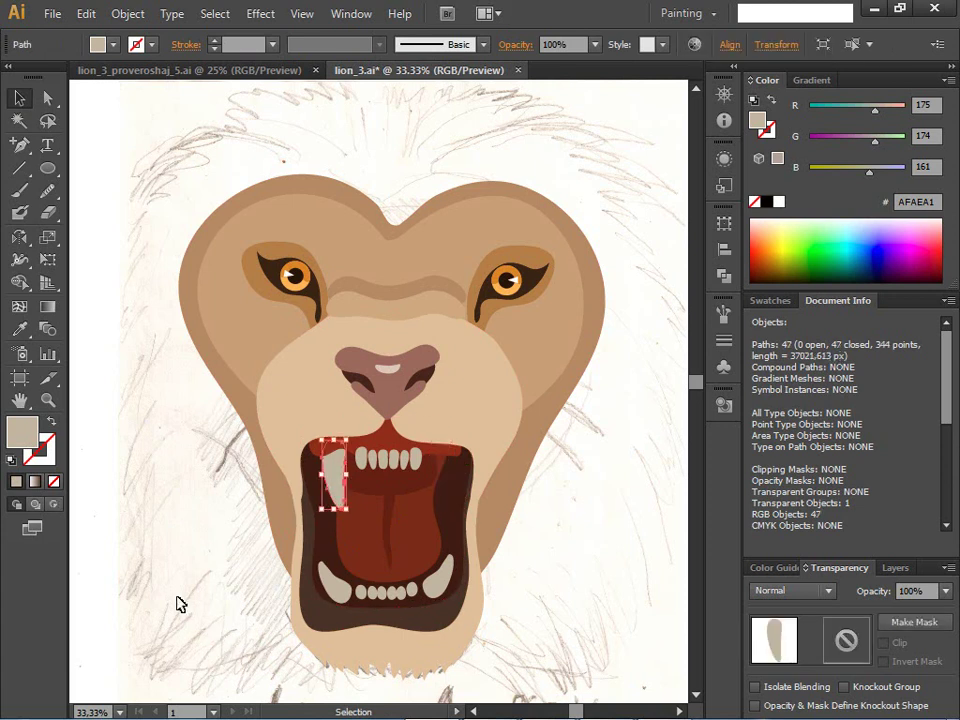
pyautogui.press('a')
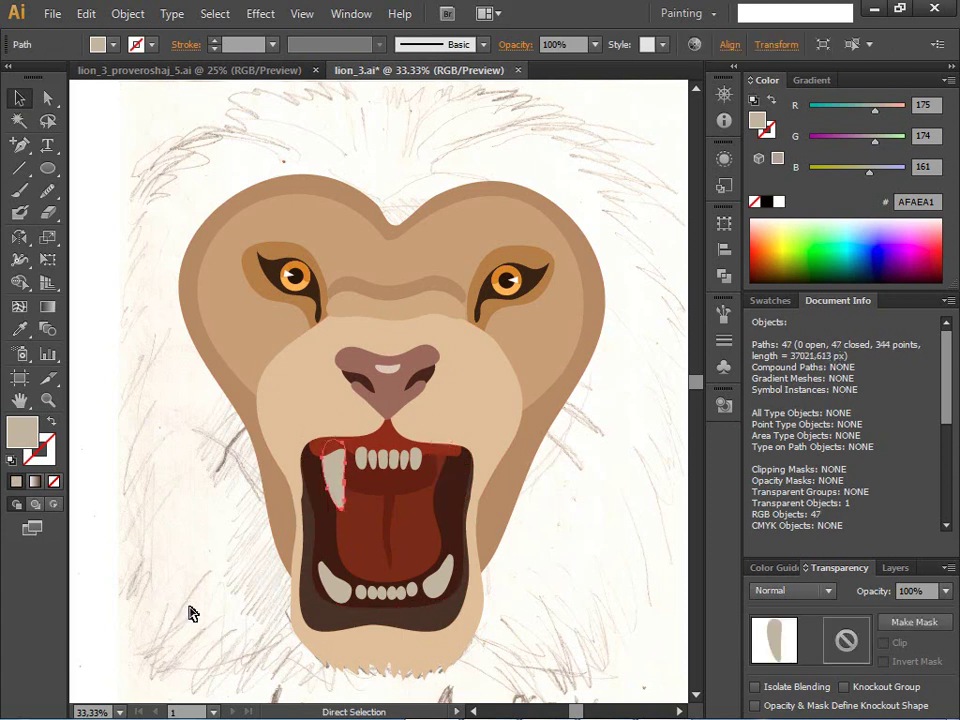
pyautogui.hotkey('ctrl', 'c')
pyautogui.hotkey('ctrl', 'f')
pyautogui.press('v')
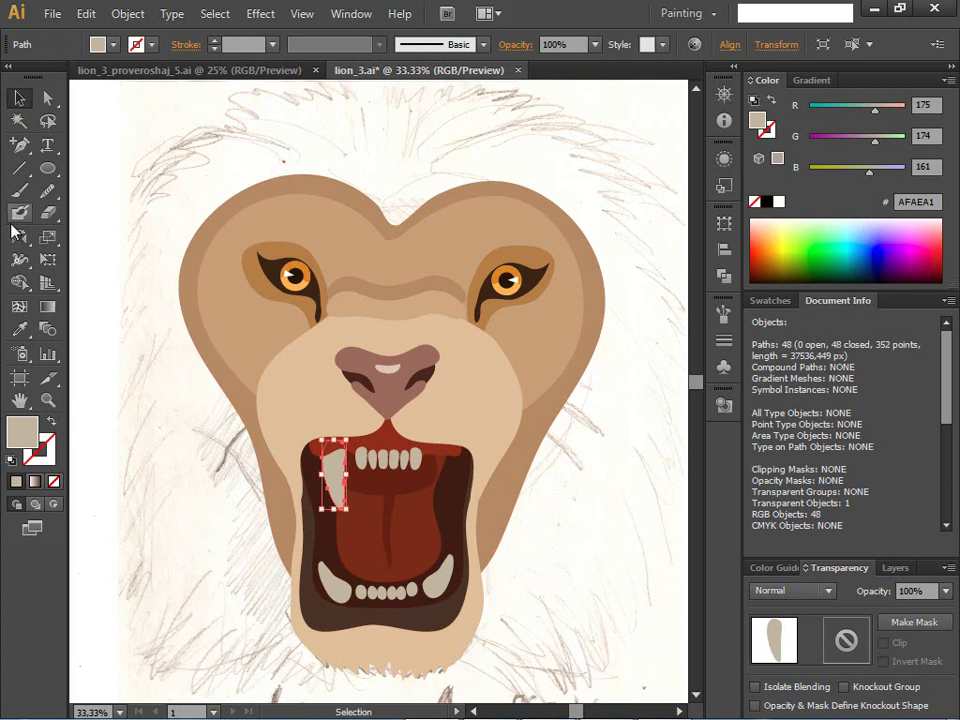
# - Reflect the fang copy onto the right side and nudge it into position
pyautogui.keyDown('alt'); pyautogui.click(16, 238); pyautogui.keyUp('alt')
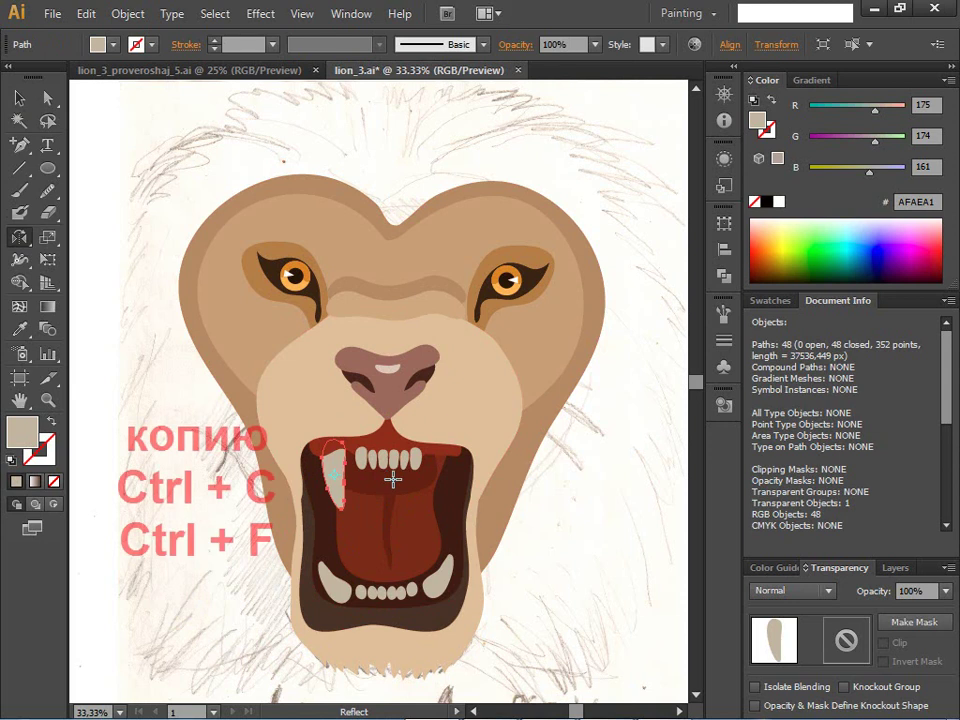
pyautogui.moveTo(333, 462); pyautogui.dragTo(452, 463)
pyautogui.hotkey('shift', 'Right')
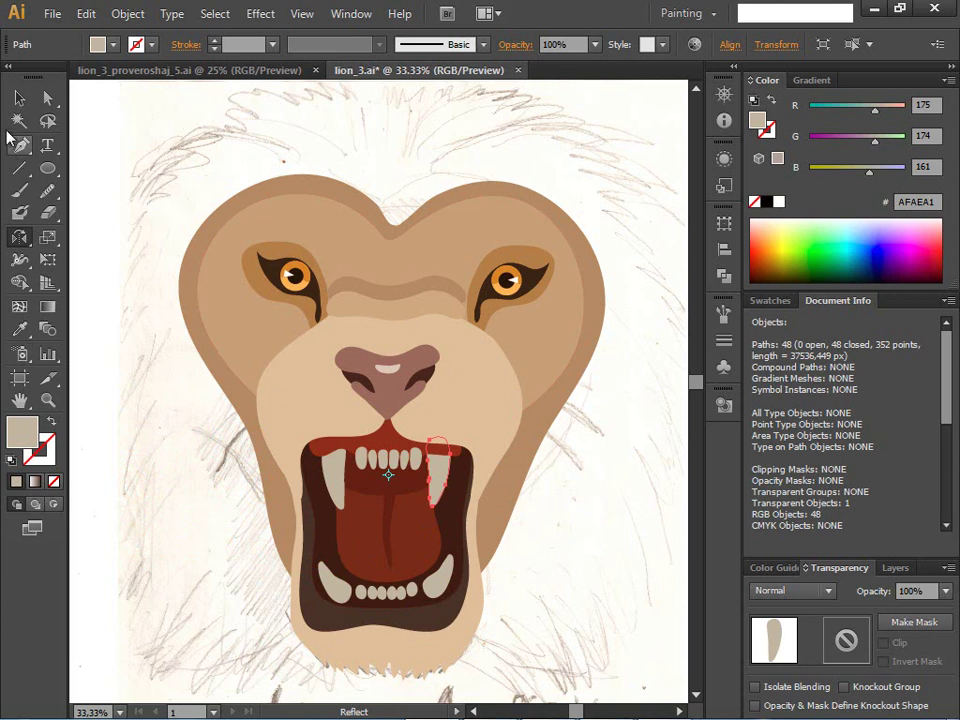
pyautogui.click(19, 97)
pyautogui.click(141, 455)
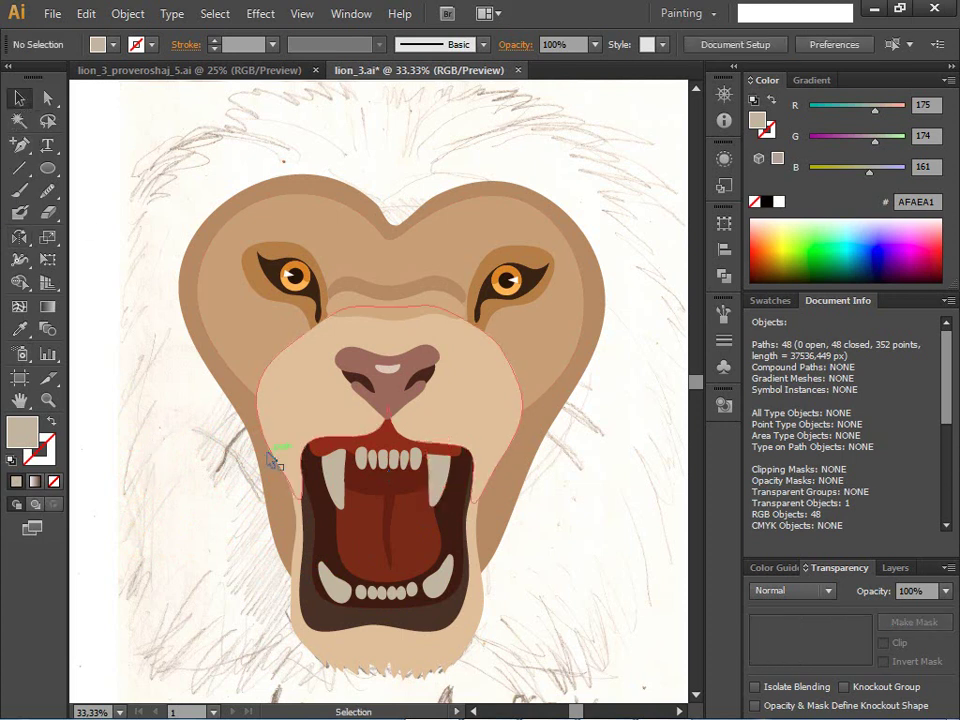
# - Draw a small light beige oval above the left eye, tilted about 45°
pyautogui.click(389, 300)
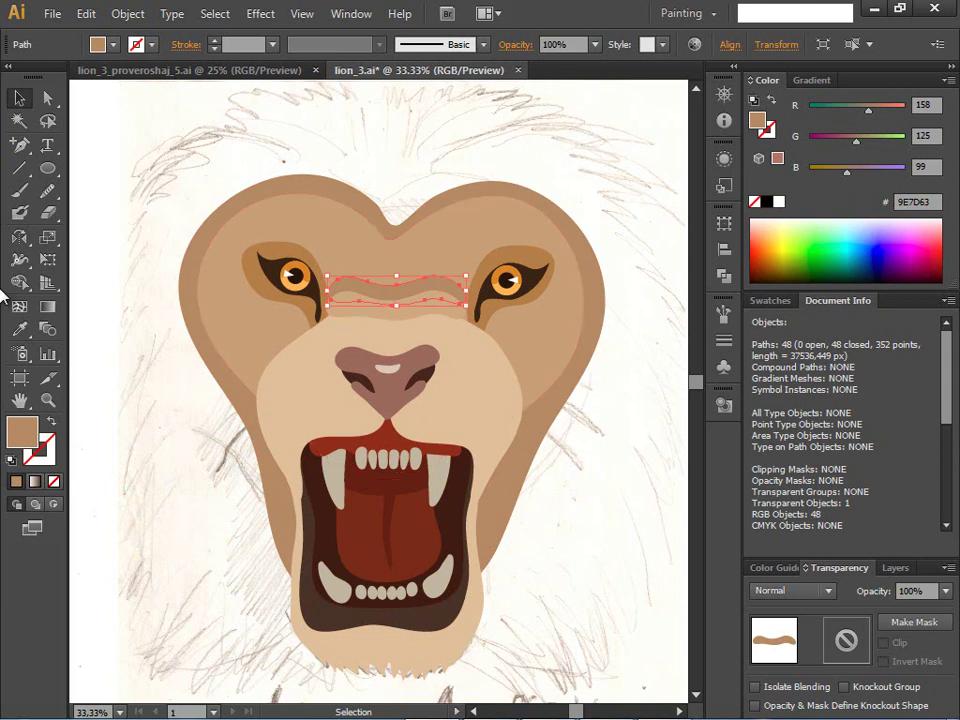
pyautogui.click(47, 168)
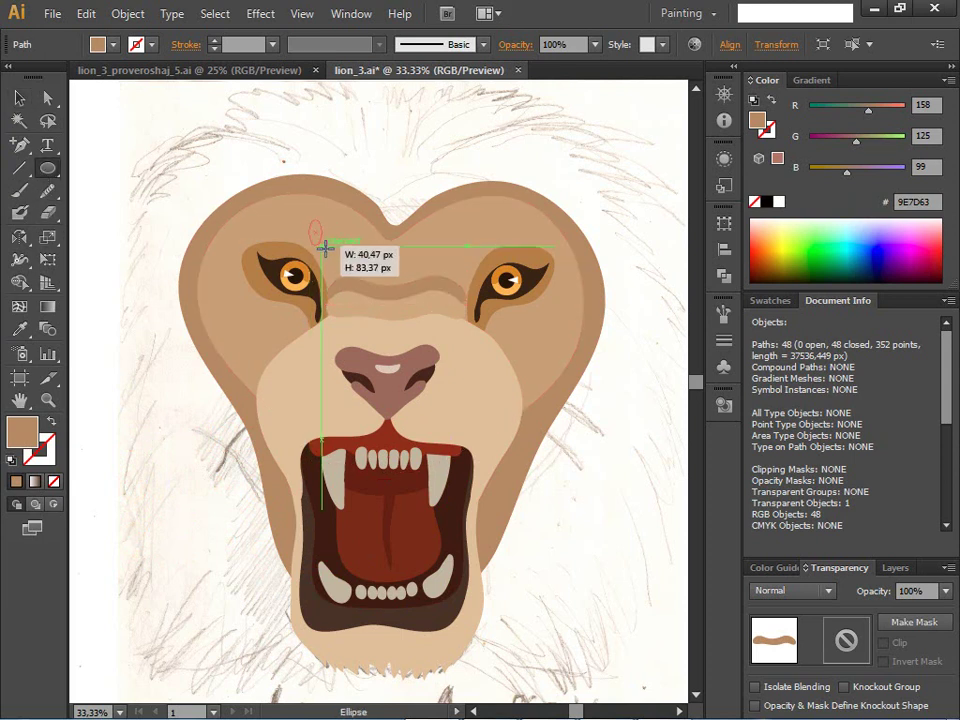
pyautogui.moveTo(308, 219); pyautogui.dragTo(333, 263)
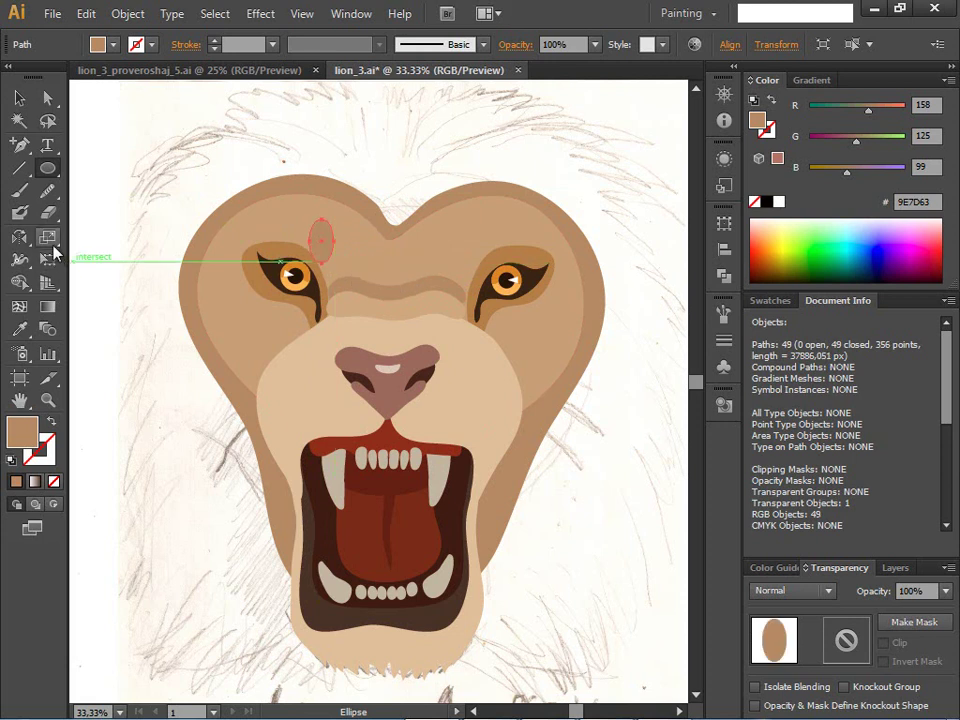
pyautogui.click(19, 98)
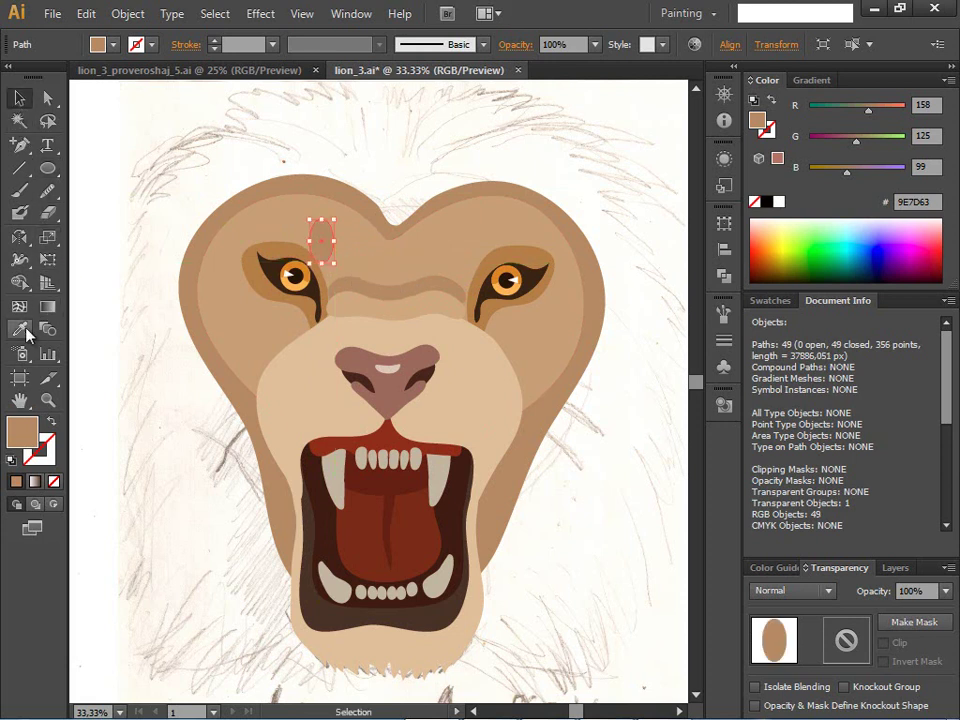
pyautogui.click(19, 329)
pyautogui.click(303, 372)
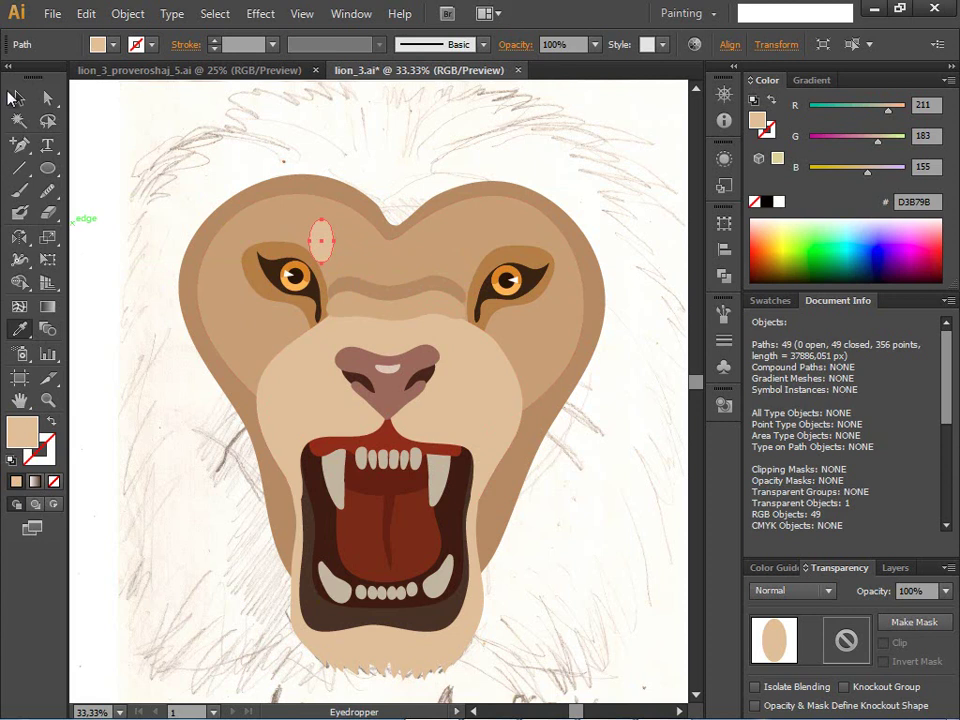
pyautogui.click(12, 95)
pyautogui.moveTo(301, 210); pyautogui.dragTo(285, 240)
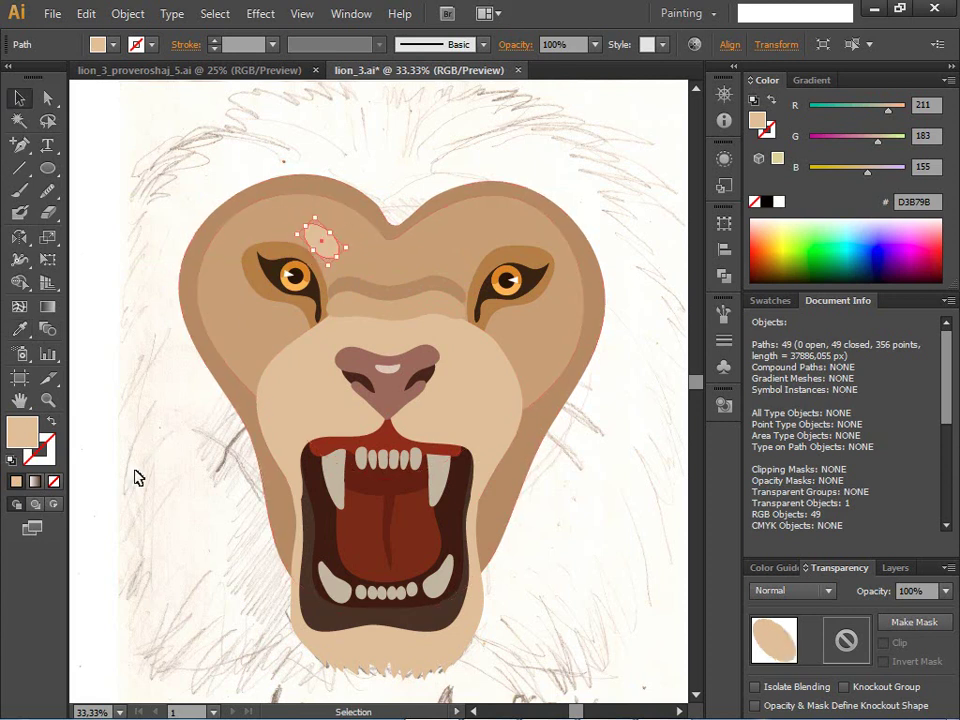
# - Paste a copy of the forehead oval in place, reflect it as a test, then delete it
pyautogui.click(366, 280)
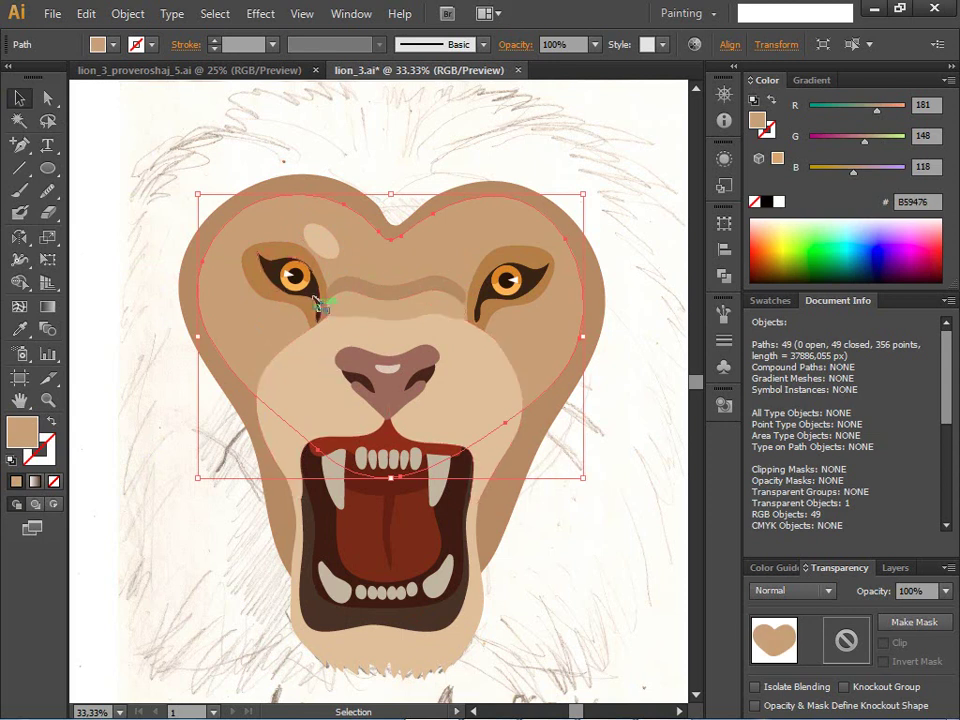
pyautogui.click(318, 238)
pyautogui.hotkey('ctrl', 'c')
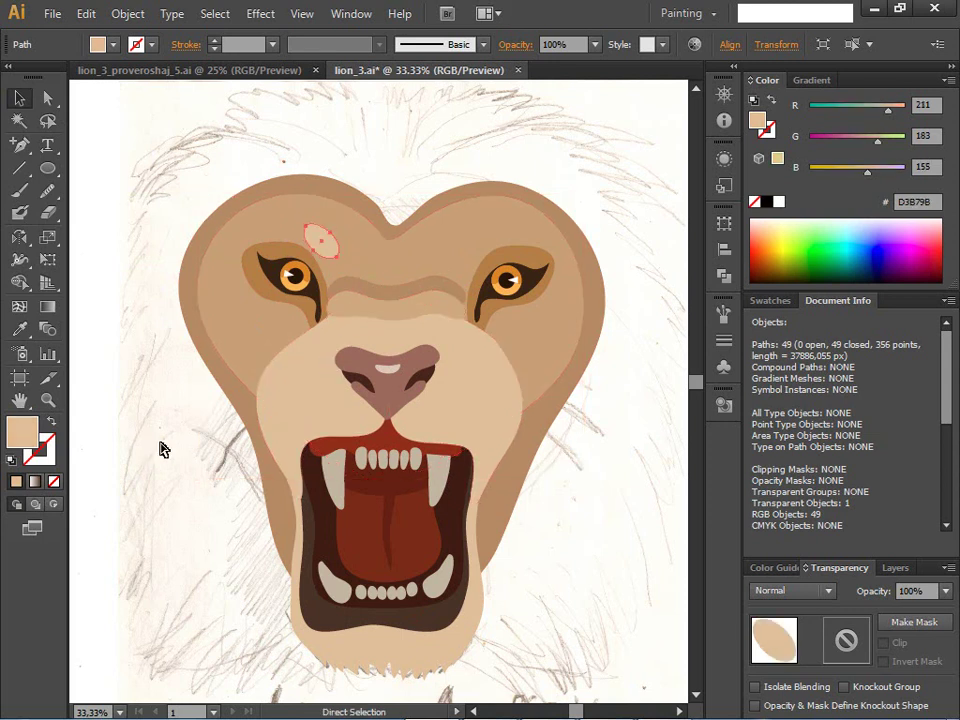
pyautogui.hotkey('ctrl', 'f')
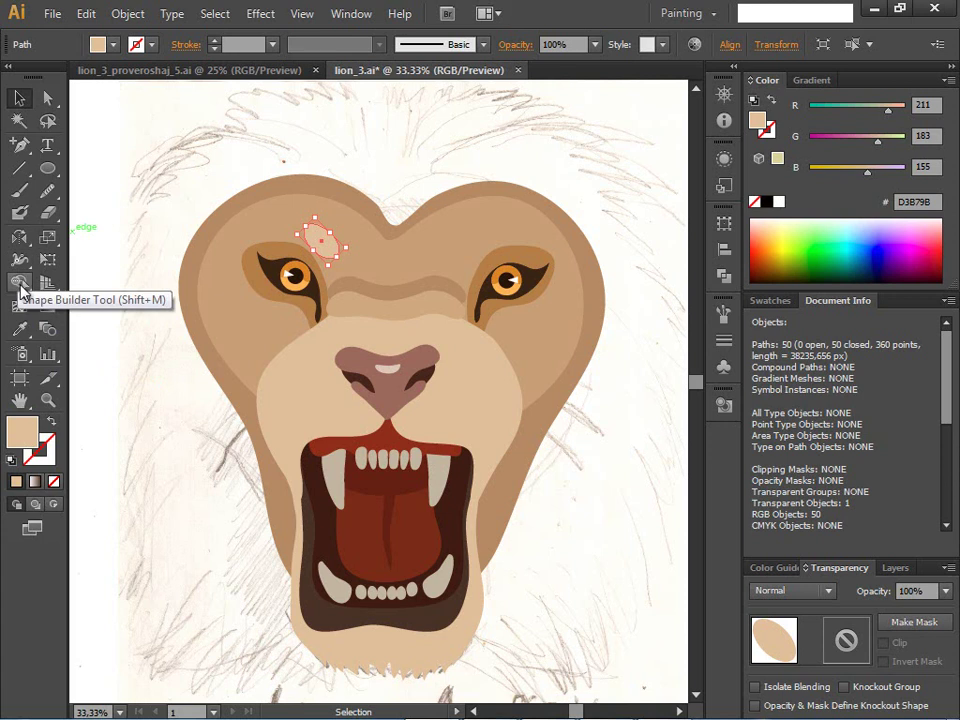
pyautogui.click(19, 236)
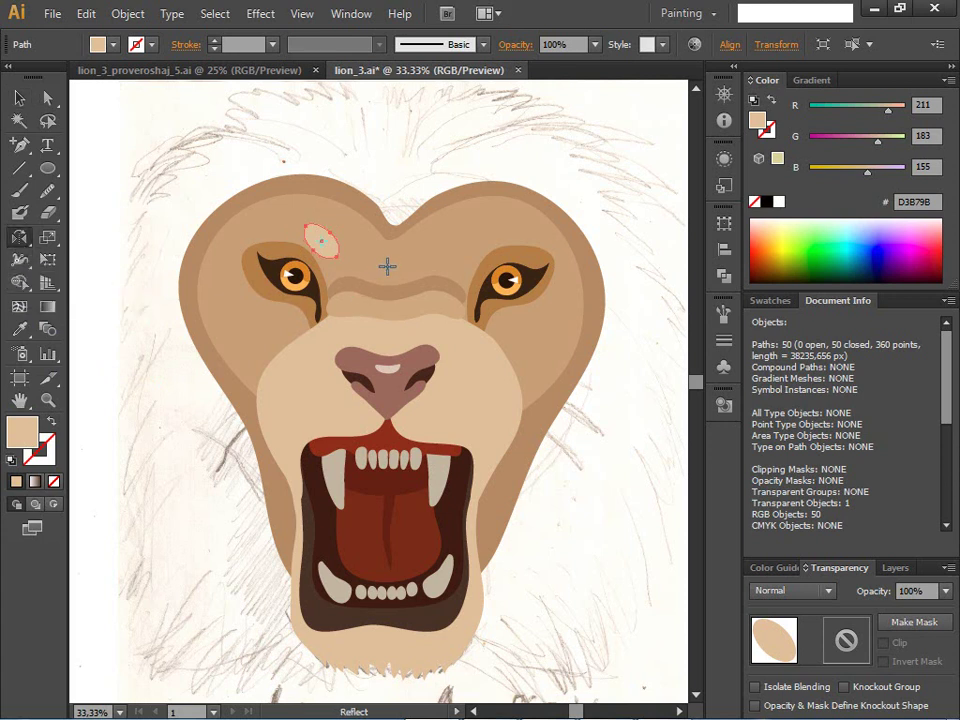
pyautogui.moveTo(387, 266); pyautogui.dragTo(258, 335)
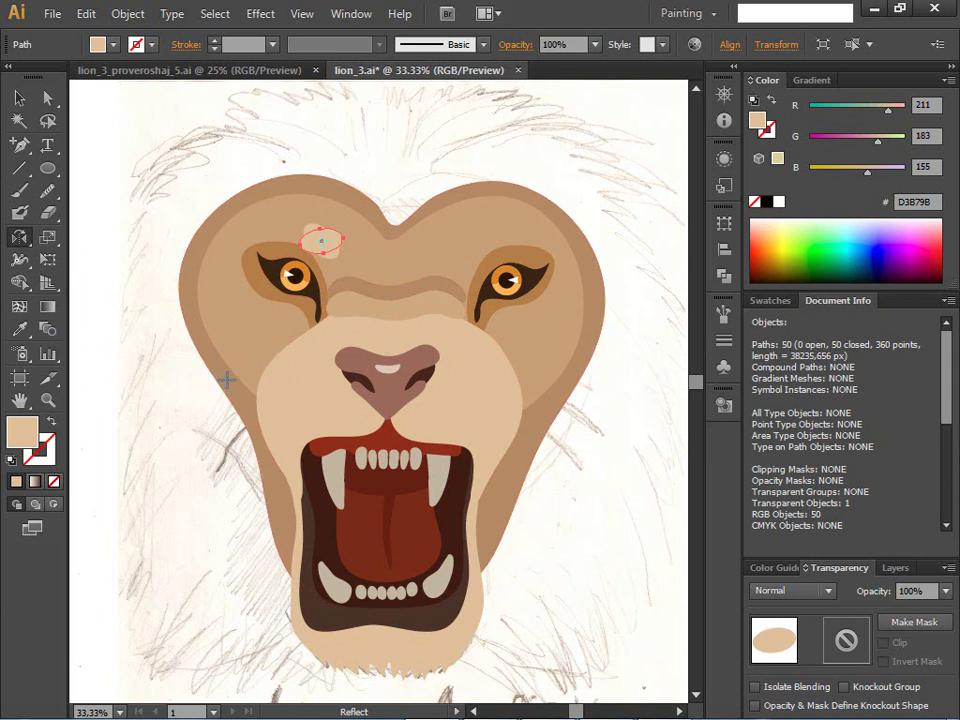
pyautogui.press('Delete')
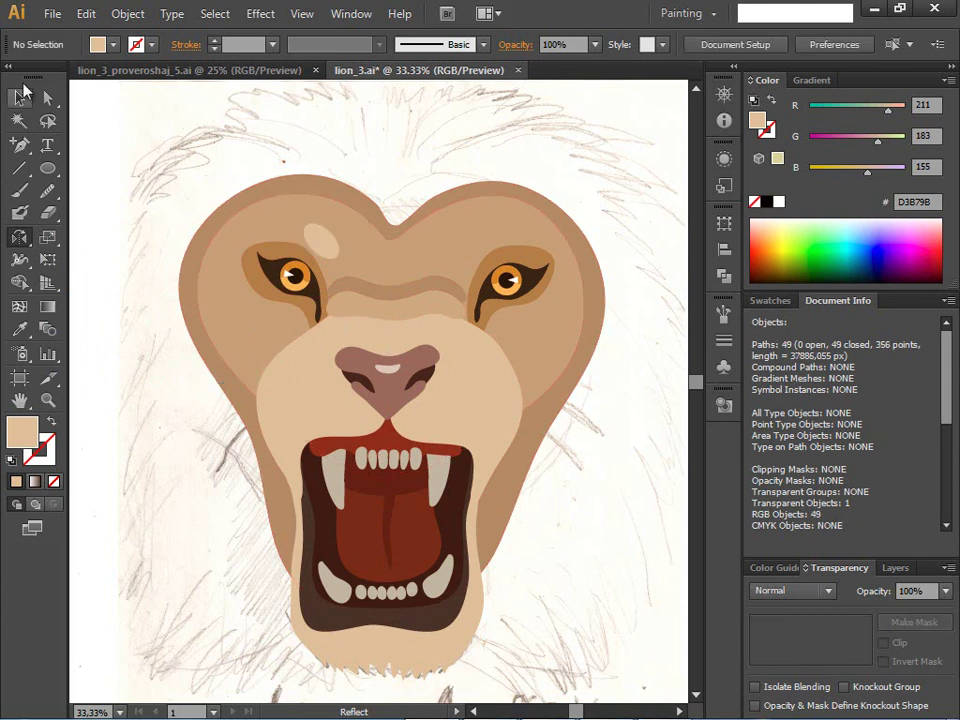
# - Copy the pale forehead spot in place and reflect it above the right eye
pyautogui.click(20, 97)
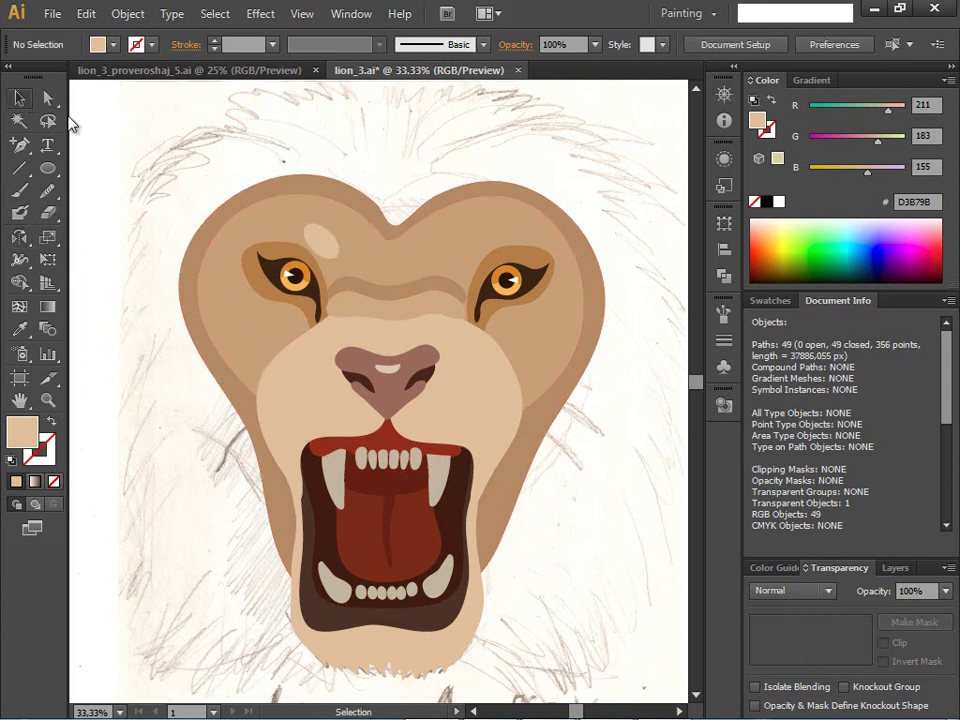
pyautogui.click(316, 240)
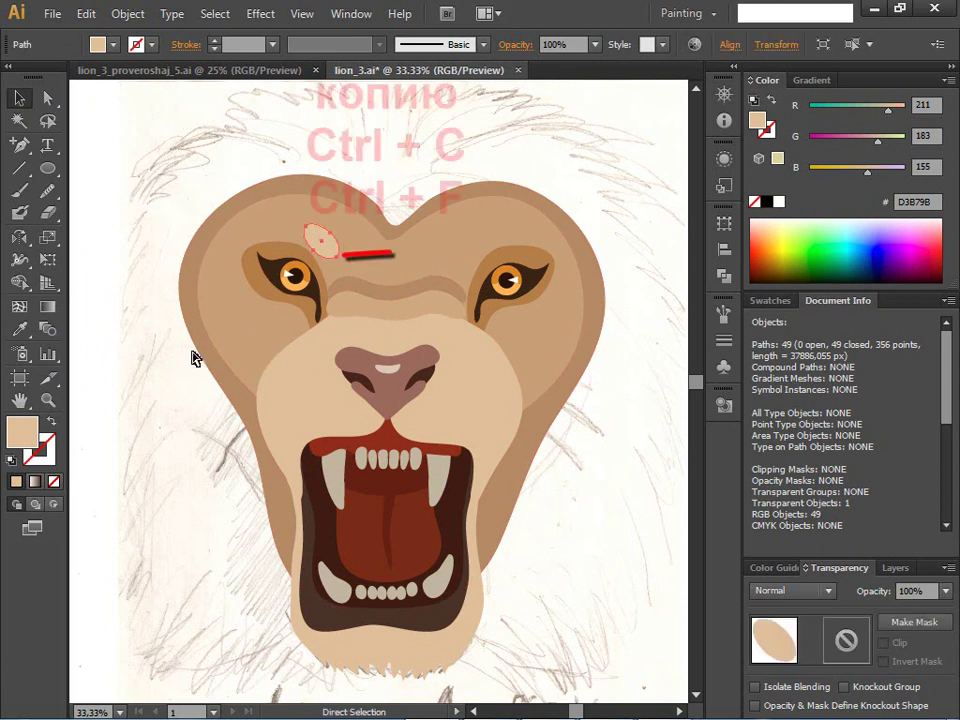
pyautogui.hotkey('ctrl', 'c')
pyautogui.hotkey('ctrl', 'f')
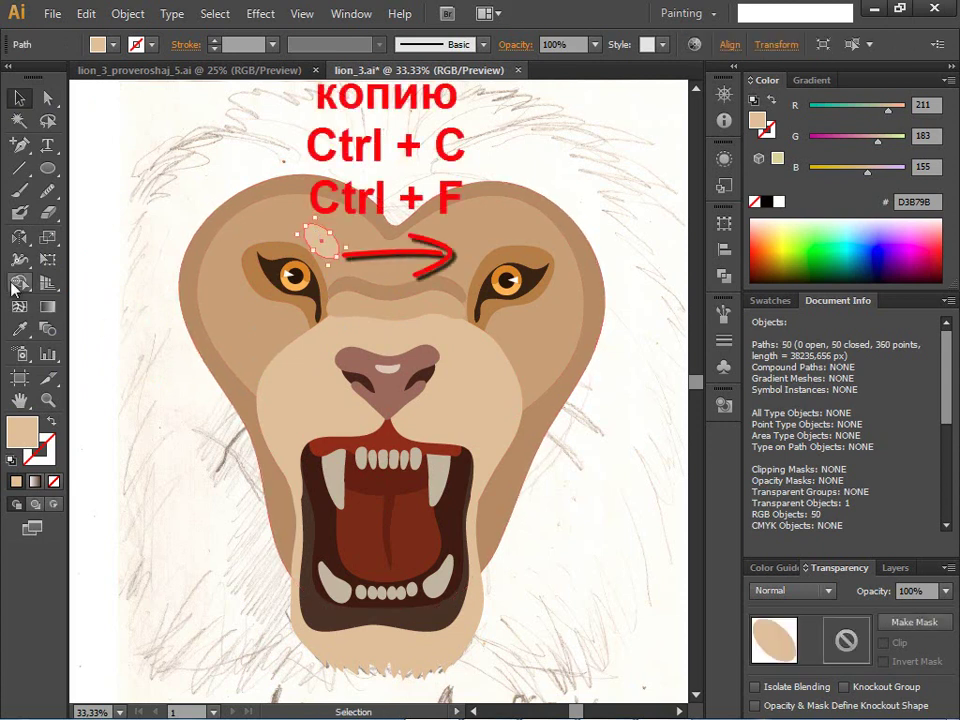
pyautogui.click(19, 237)
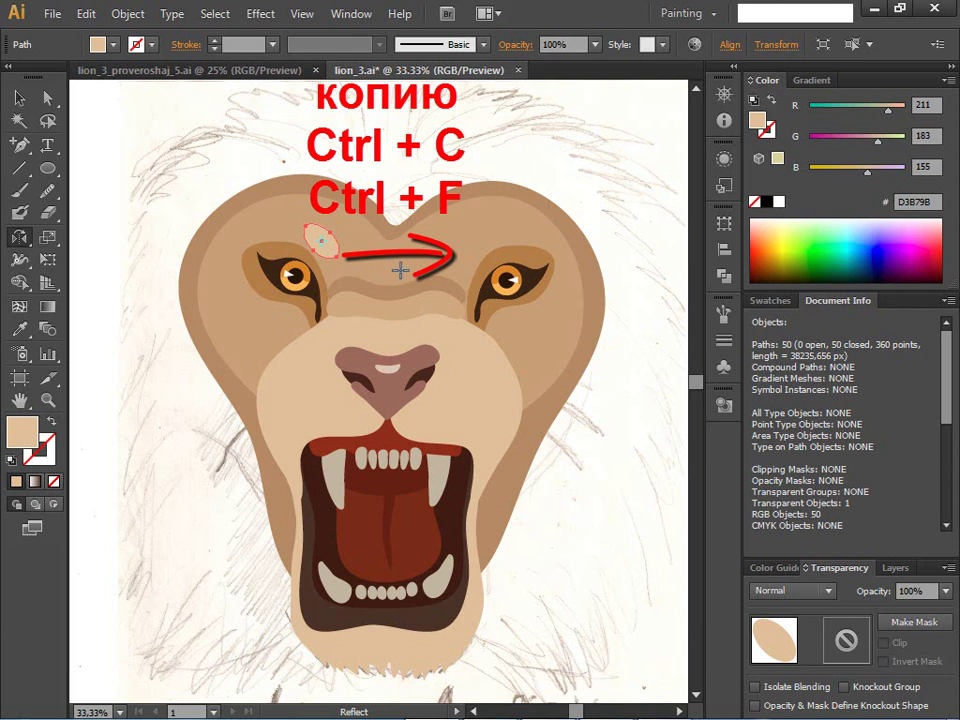
pyautogui.moveTo(345, 280); pyautogui.dragTo(507, 236)
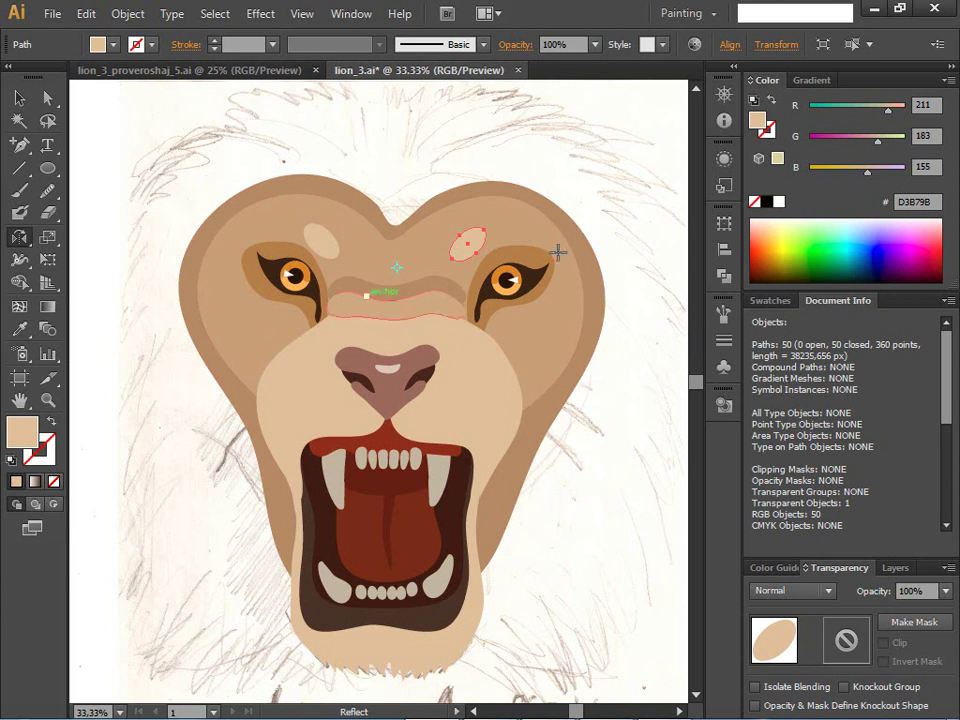
# - Nudge the brown left-eye shape down slightly
pyautogui.click(19, 97)
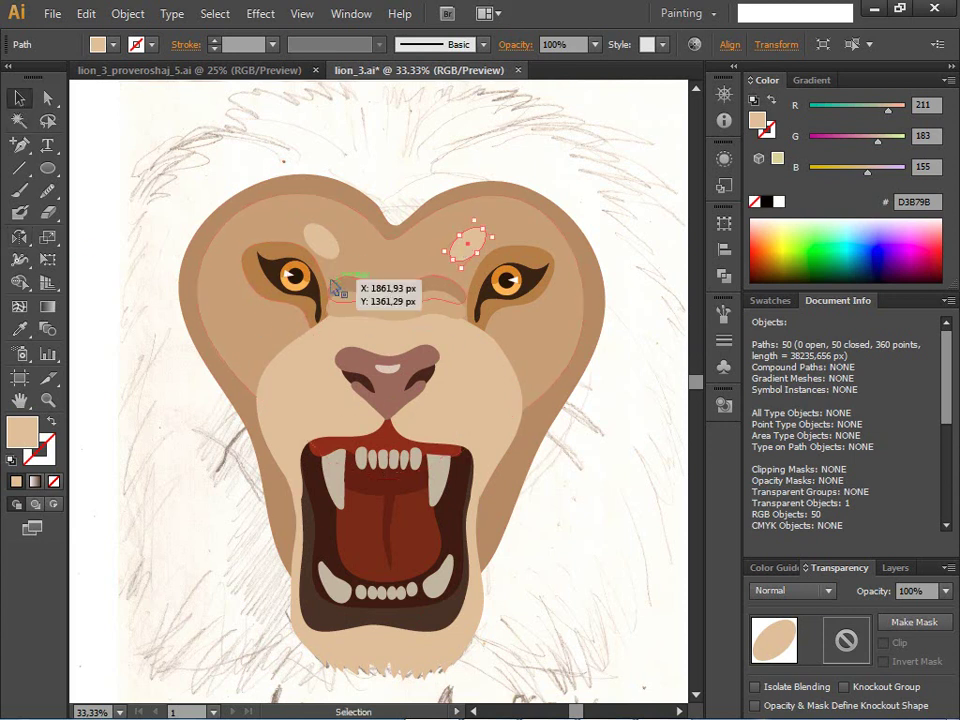
pyautogui.click(262, 292)
pyautogui.hotkey('shift', 'Down')
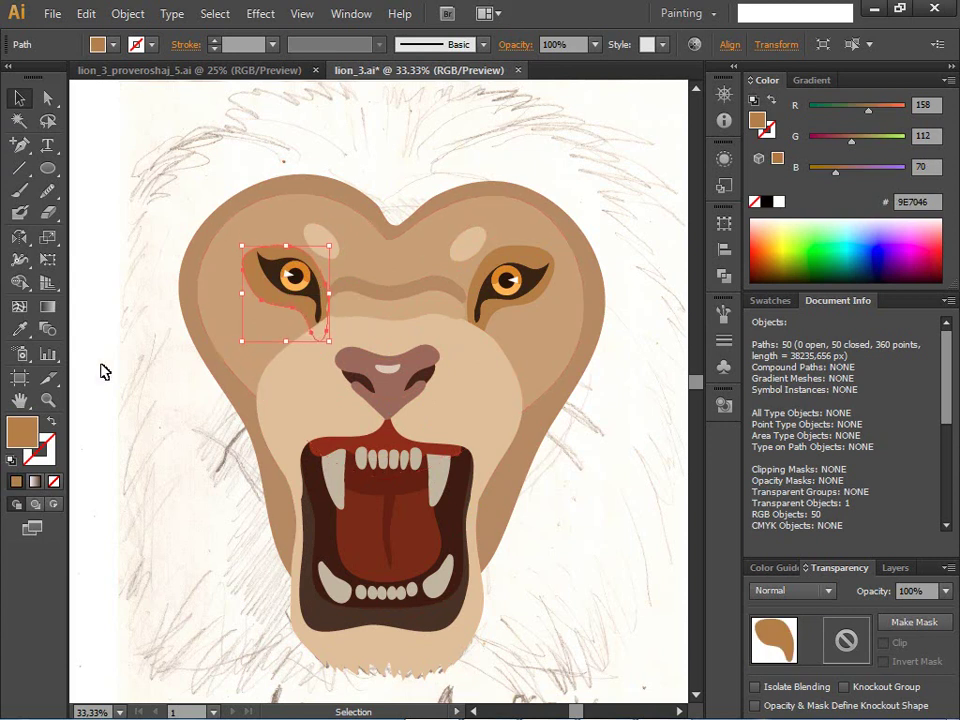
pyautogui.click(130, 378)
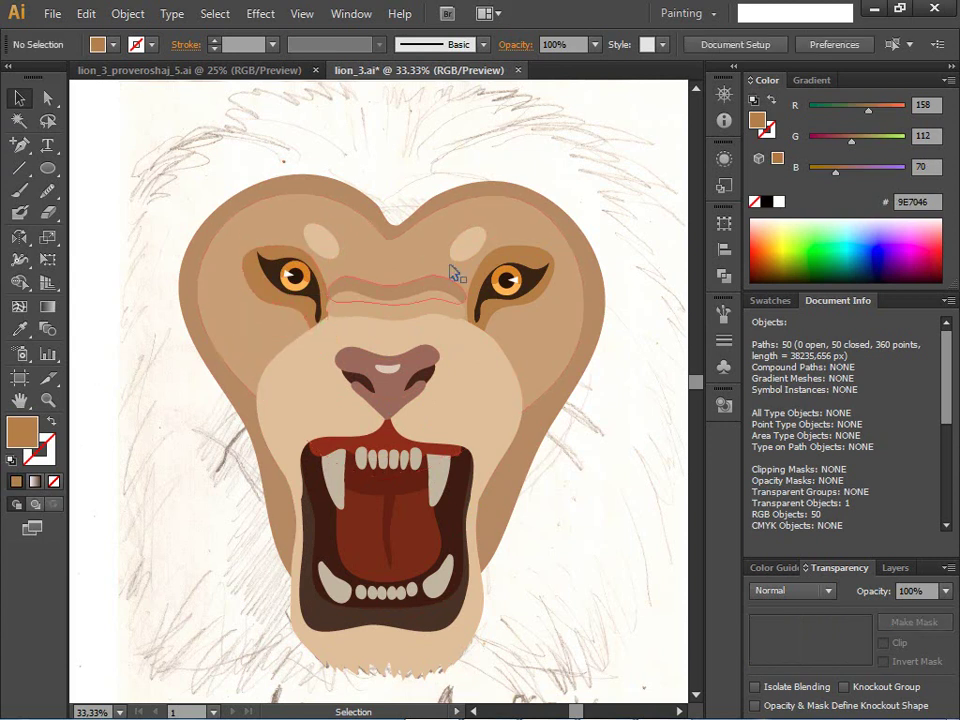
pyautogui.click(320, 245)
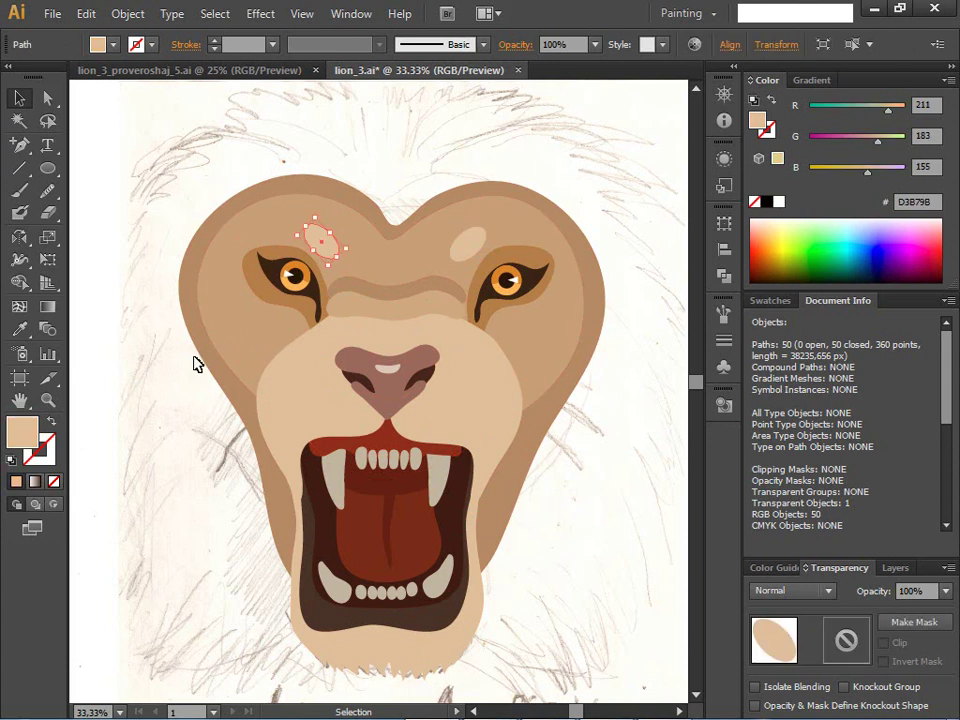
pyautogui.click(157, 415)
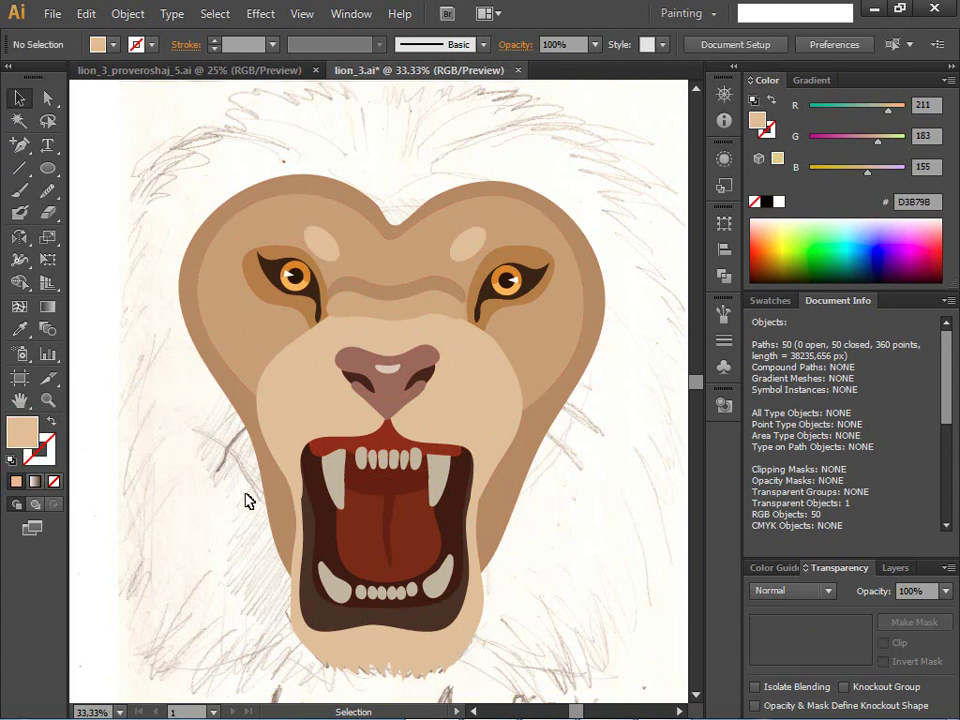
# - Stretch the outer head shape's bottom edge down and pull its lower-left and lower-right points inward
pyautogui.click(484, 604)
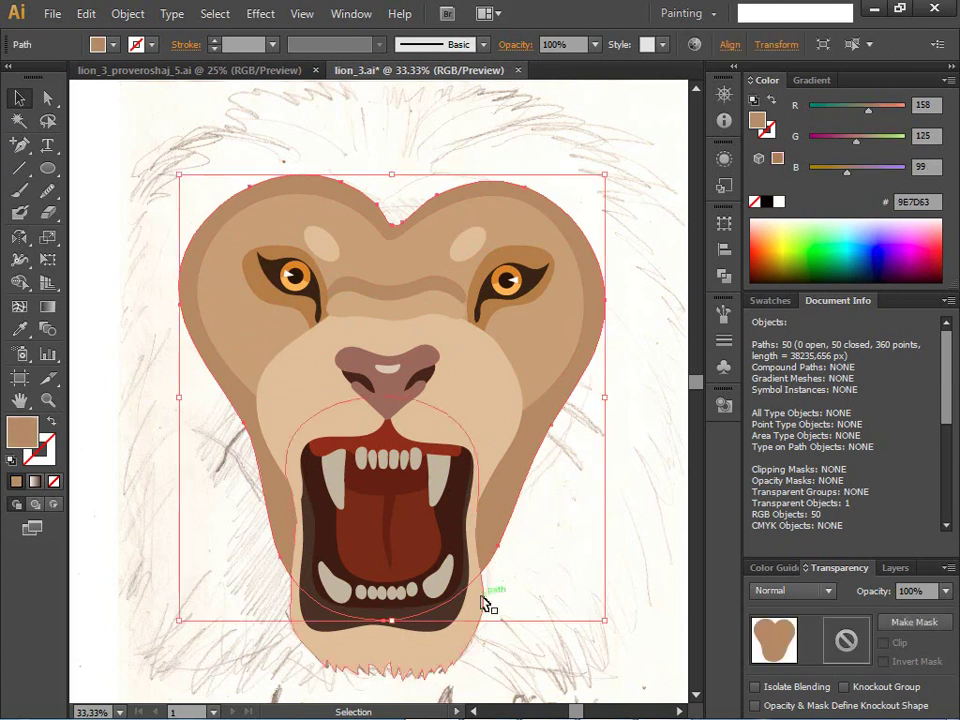
pyautogui.moveTo(391, 620); pyautogui.dragTo(388, 638)
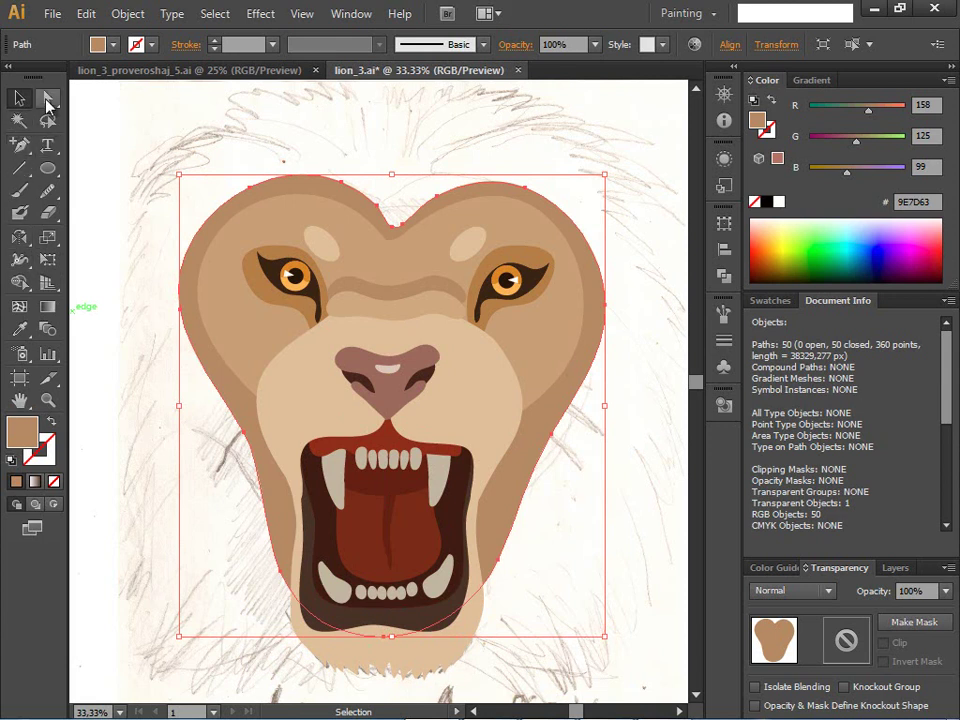
pyautogui.click(47, 100)
pyautogui.moveTo(502, 563); pyautogui.dragTo(495, 531)
pyautogui.moveTo(282, 571); pyautogui.dragTo(289, 553)
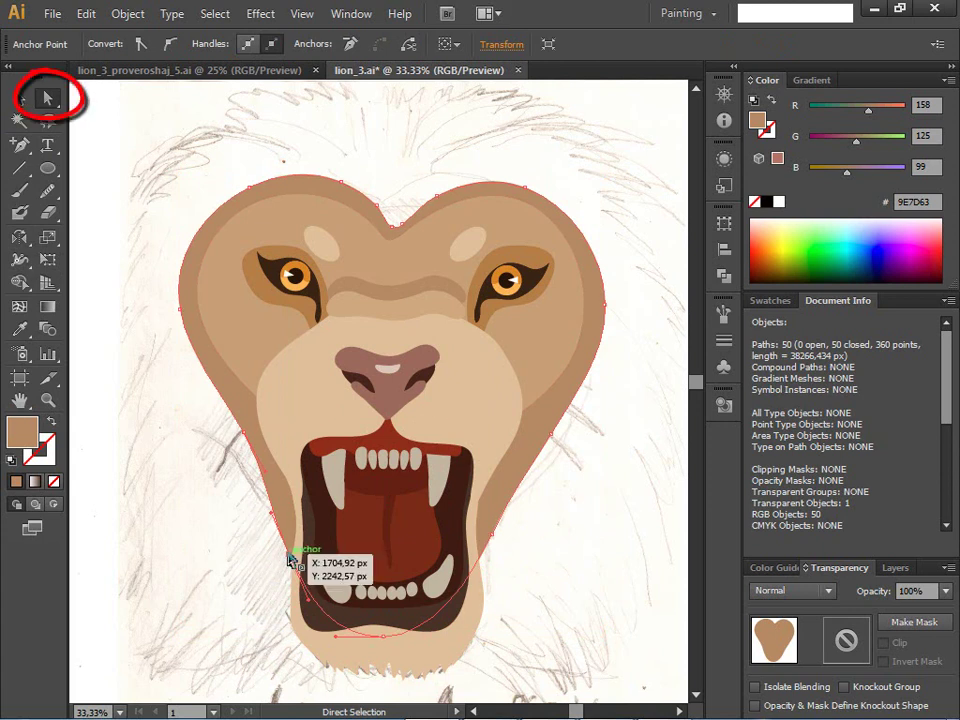
# - Reshape the outline curves beside the mouth and on the head's right side
pyautogui.click(287, 560)
pyautogui.moveTo(312, 604); pyautogui.dragTo(302, 621)
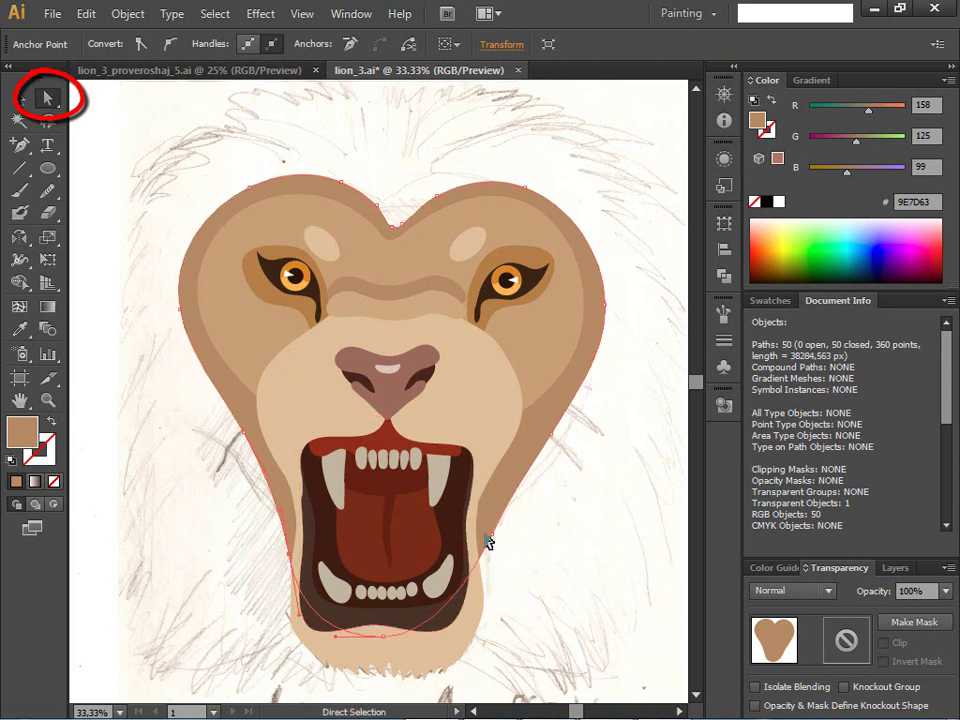
pyautogui.moveTo(480, 583); pyautogui.dragTo(489, 611)
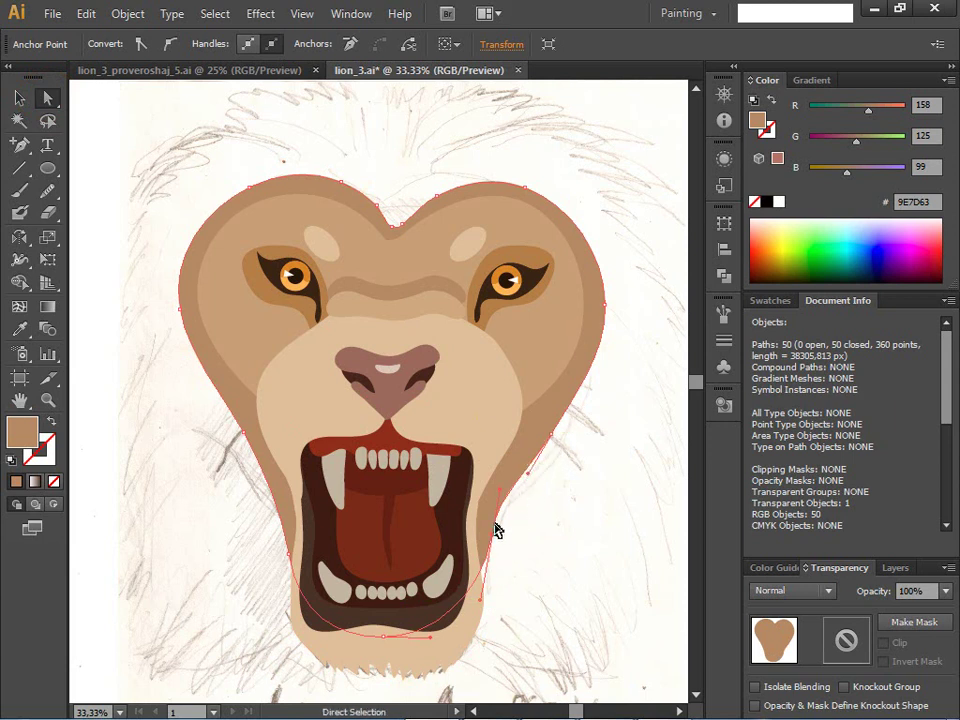
pyautogui.moveTo(549, 433); pyautogui.dragTo(549, 437)
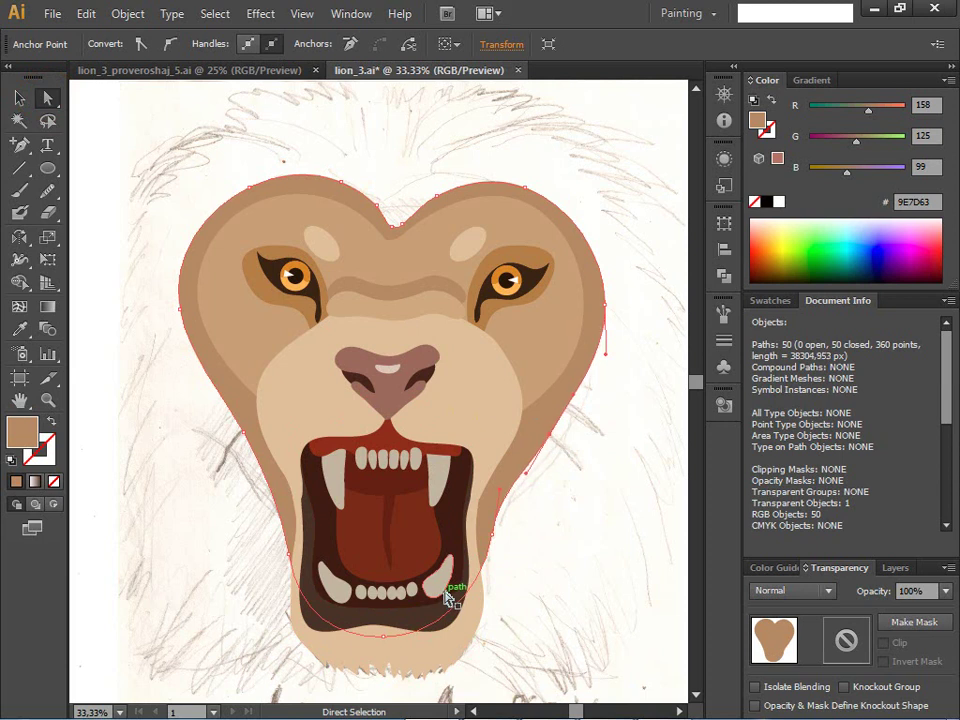
pyautogui.click(170, 561)
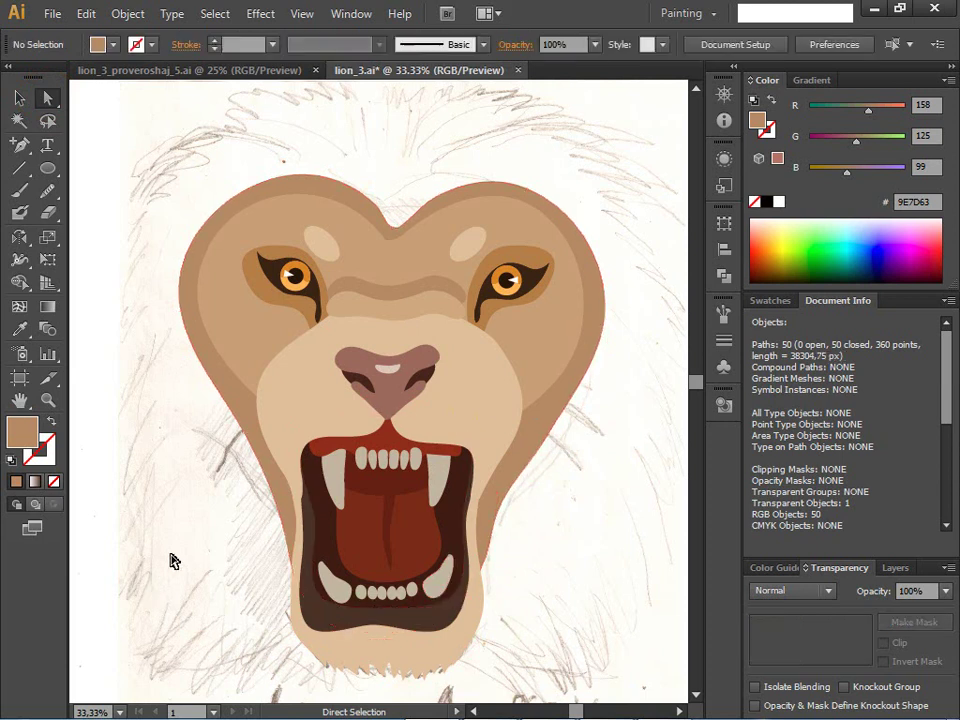
pyautogui.scroll(-2, 198, 576)
pyautogui.scroll(2, 183, 510)
pyautogui.scroll(2, 183, 463)
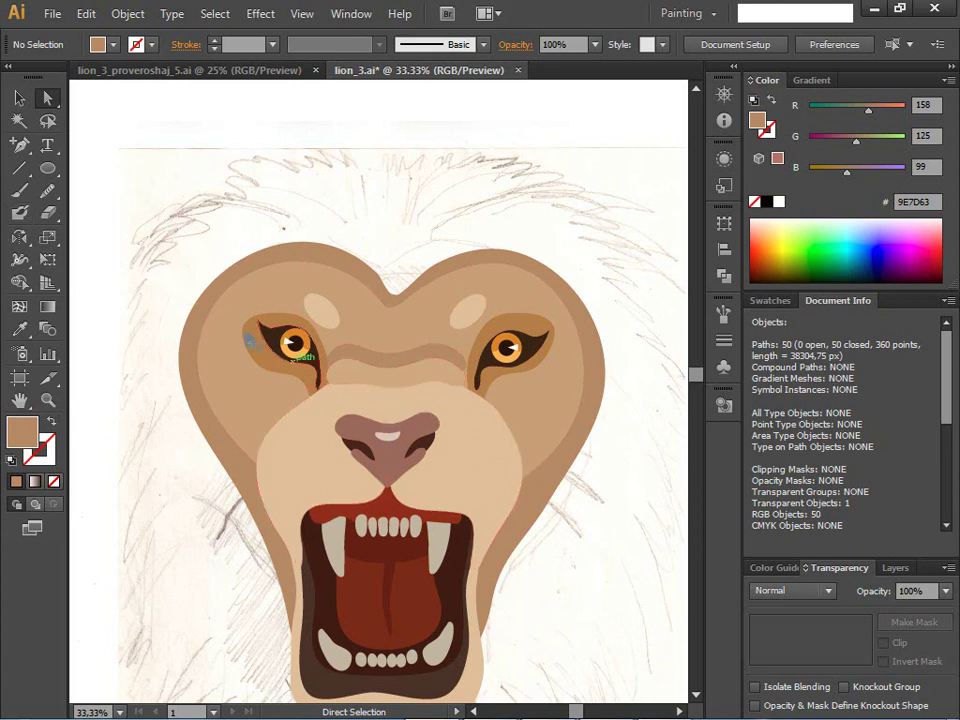
pyautogui.keyDown('alt'); pyautogui.click(47, 190); pyautogui.keyUp('alt')
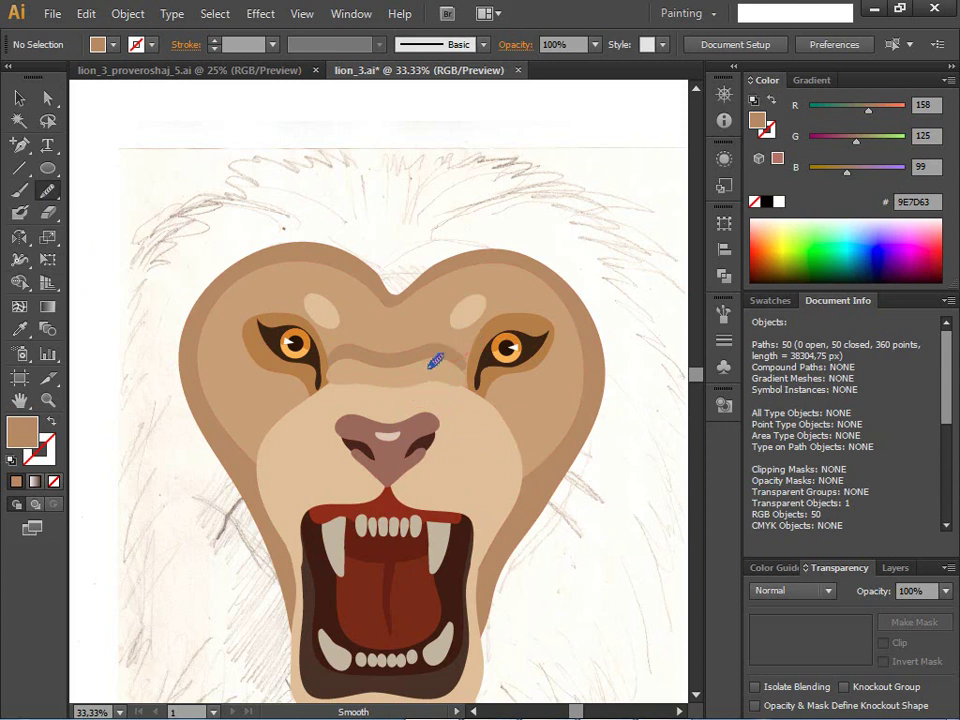
pyautogui.doubleClick(50, 189)
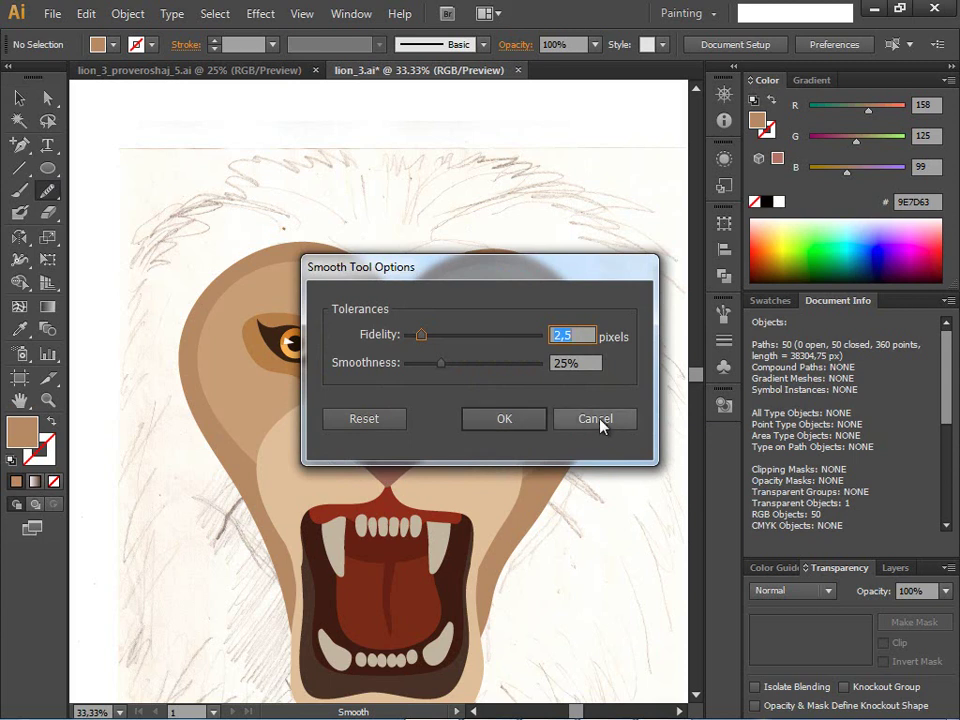
pyautogui.click(595, 418)
pyautogui.click(47, 194)
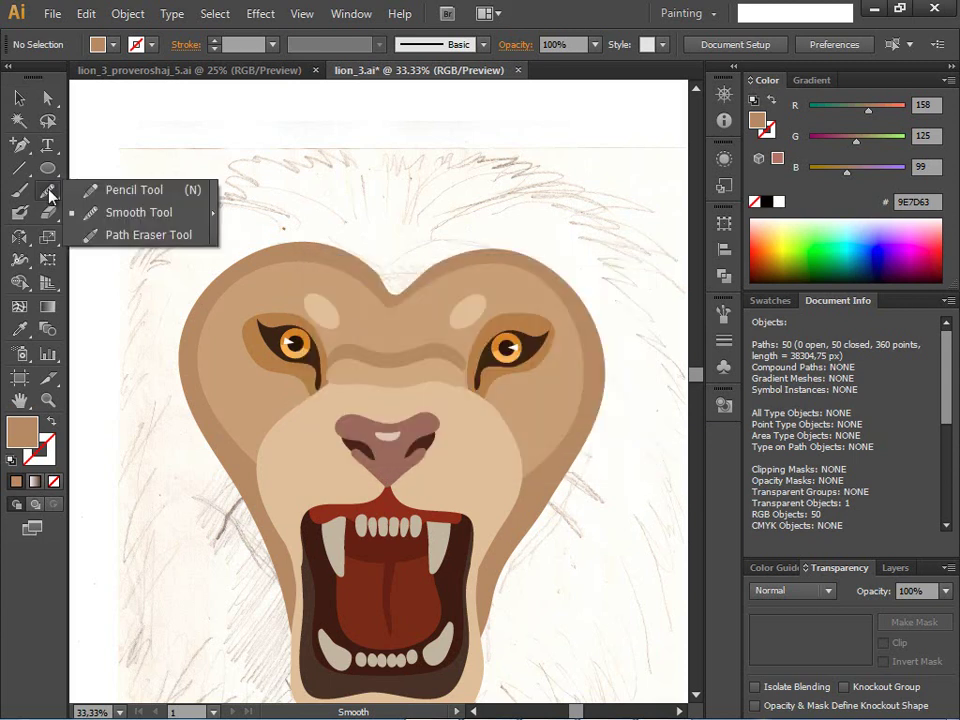
pyautogui.click(118, 189)
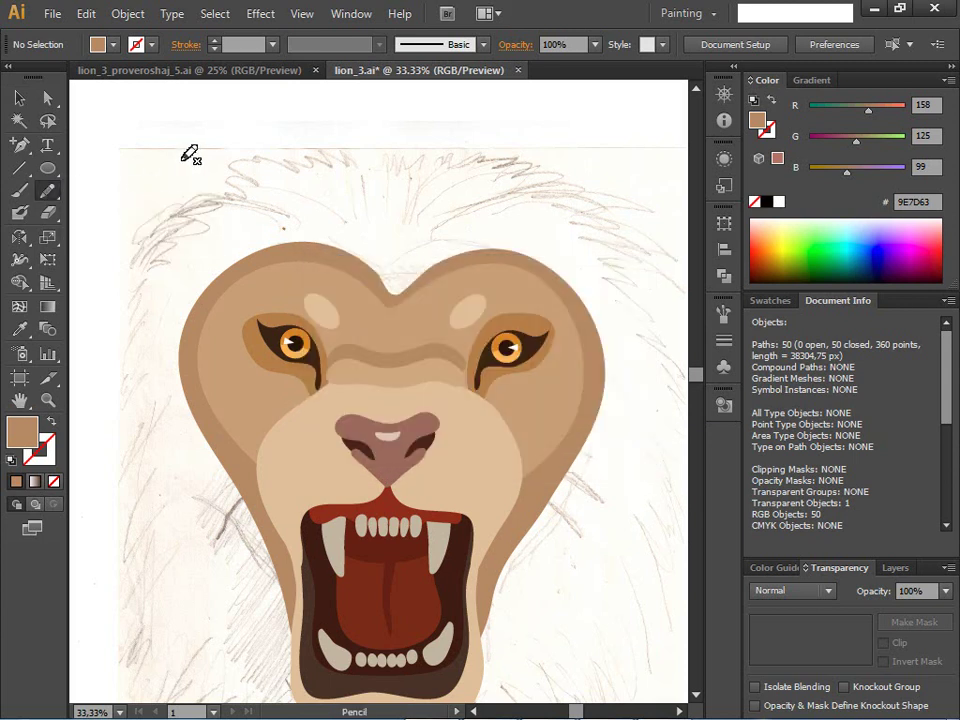
# - Draw a closed pencil blob over the top of the mane and fill it tan B2855D
pyautogui.moveTo(192, 149); pyautogui.dragTo(182, 155)
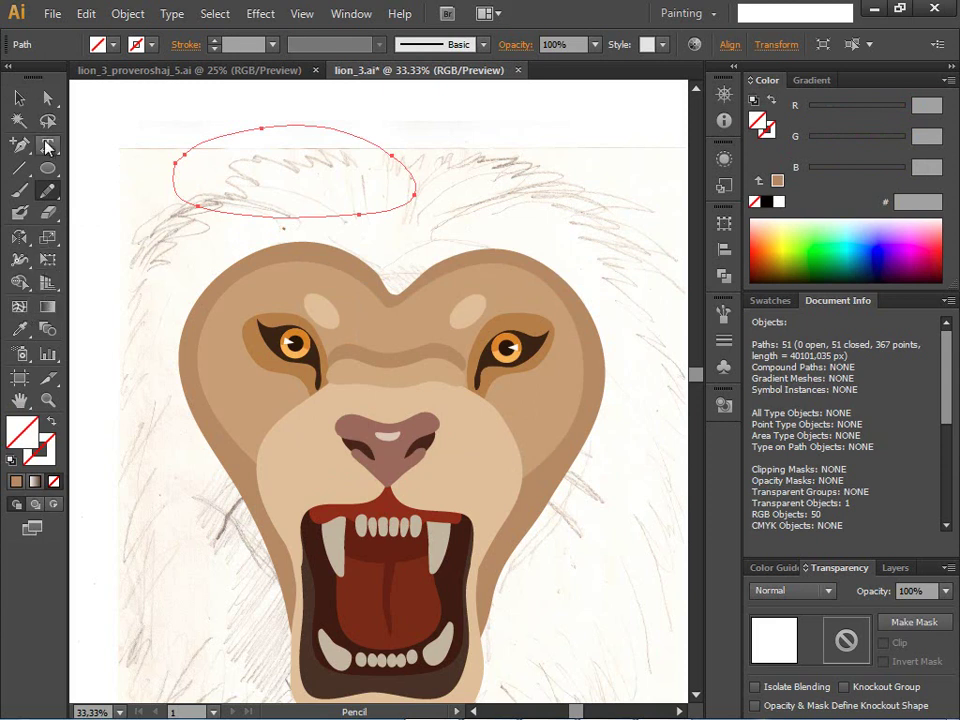
pyautogui.doubleClick(22, 432)
pyautogui.click(346, 232)
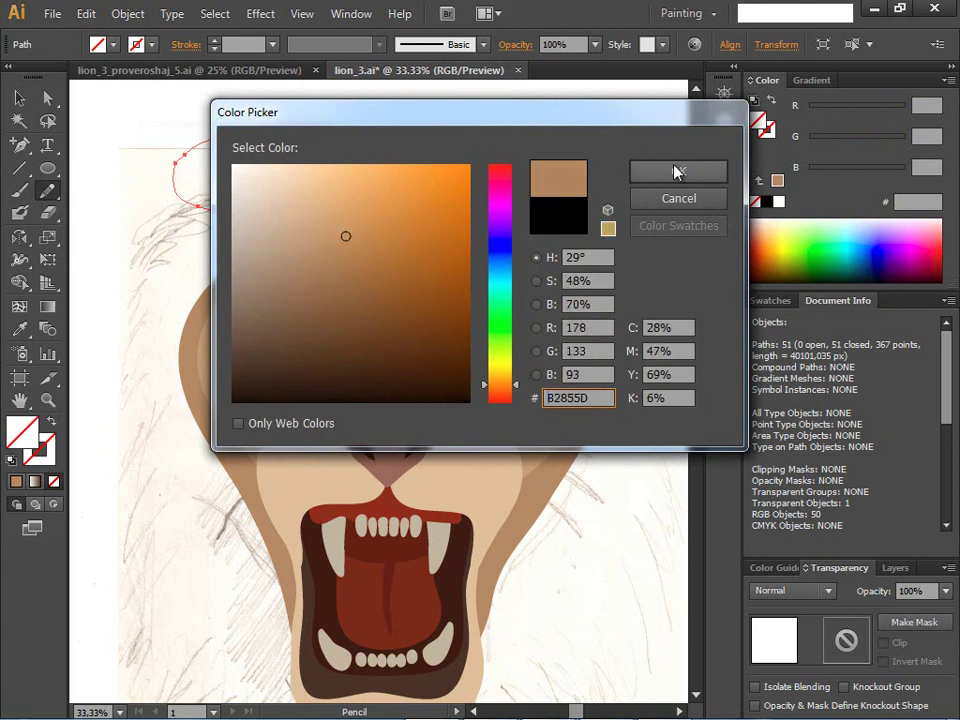
pyautogui.click(675, 170)
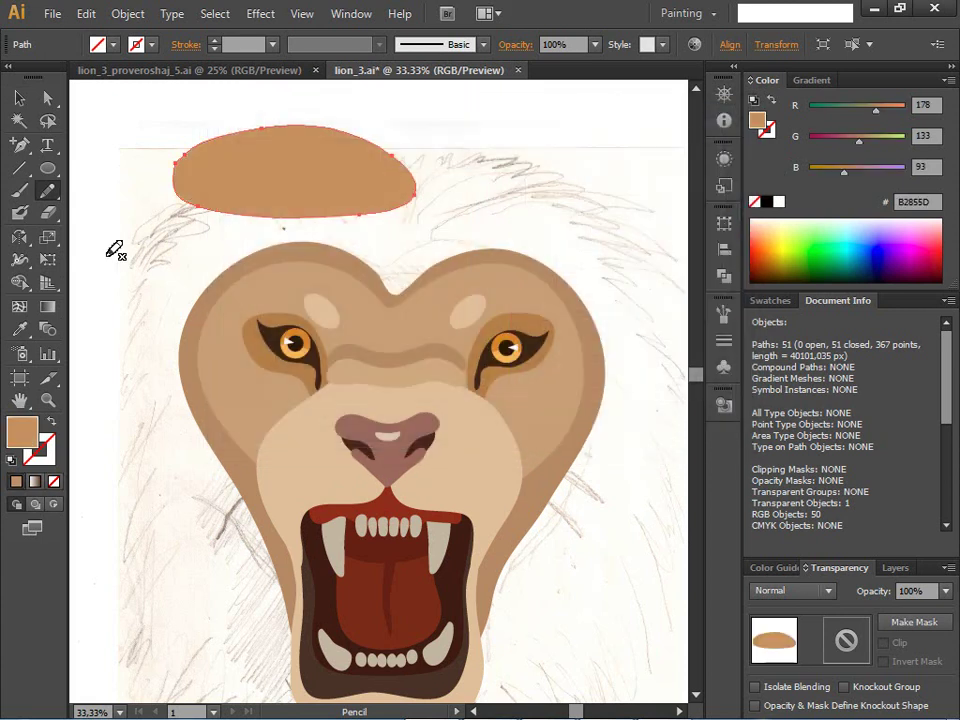
# - Knife-cut the tan blob horizontally, delete its upper half, and move the strip up to the mane's top
pyautogui.click(61, 202)
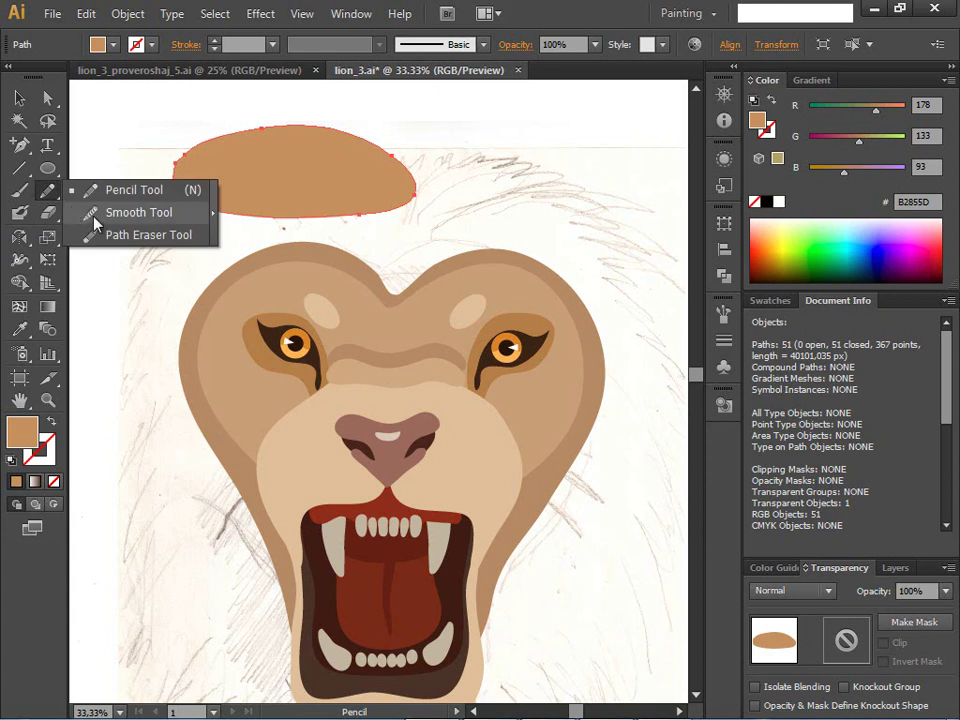
pyautogui.click(95, 216)
pyautogui.moveTo(50, 214); pyautogui.dragTo(111, 259)
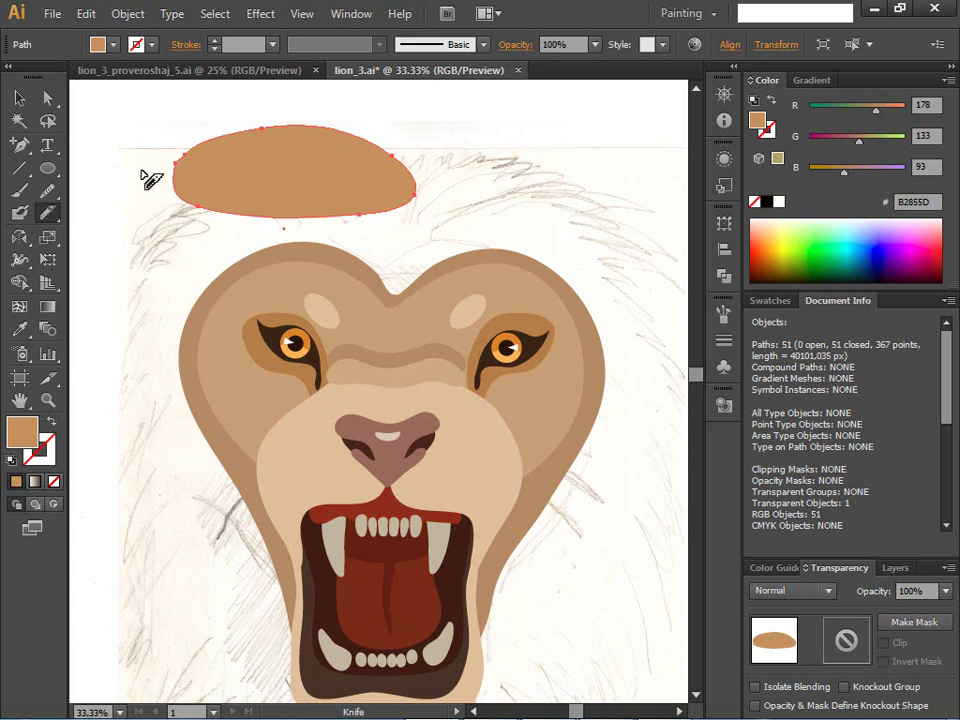
pyautogui.moveTo(121, 172); pyautogui.dragTo(497, 208)
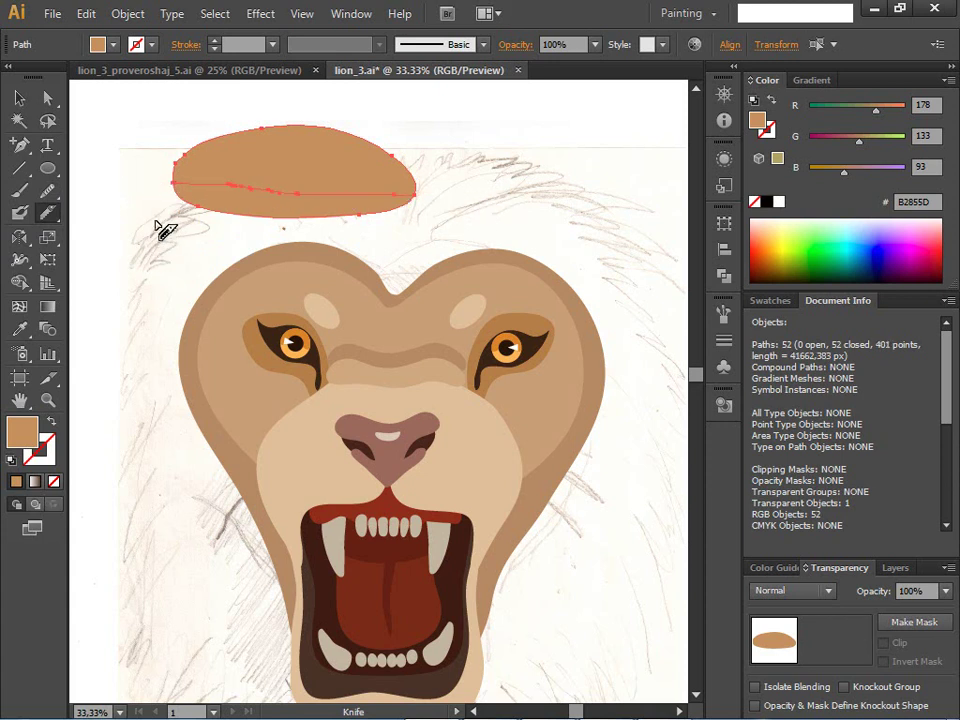
pyautogui.click(18, 97)
pyautogui.click(90, 207)
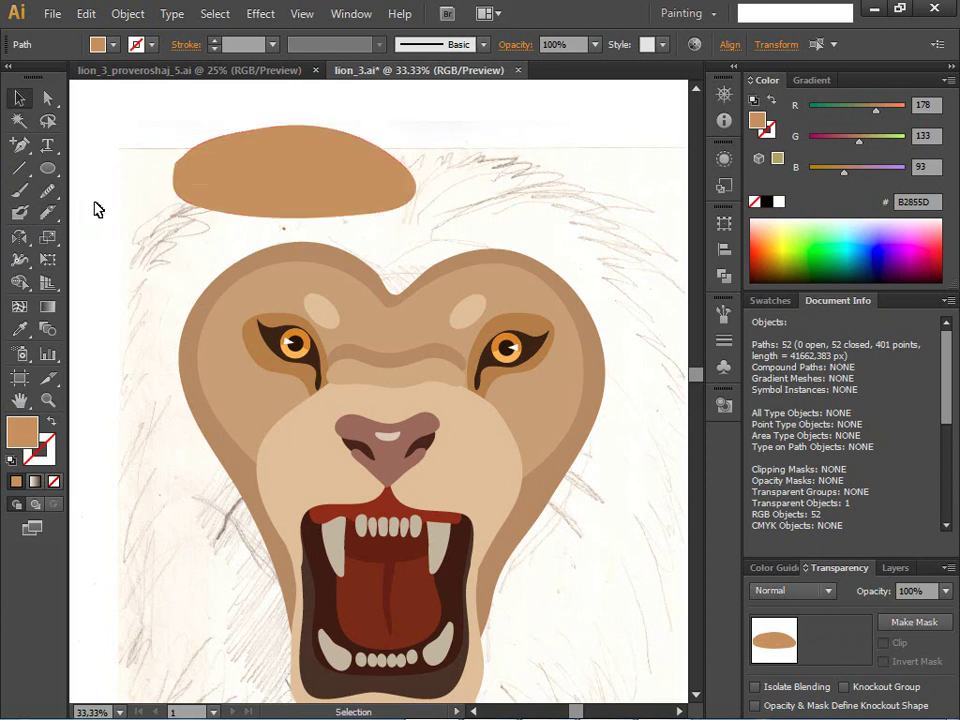
pyautogui.click(253, 167)
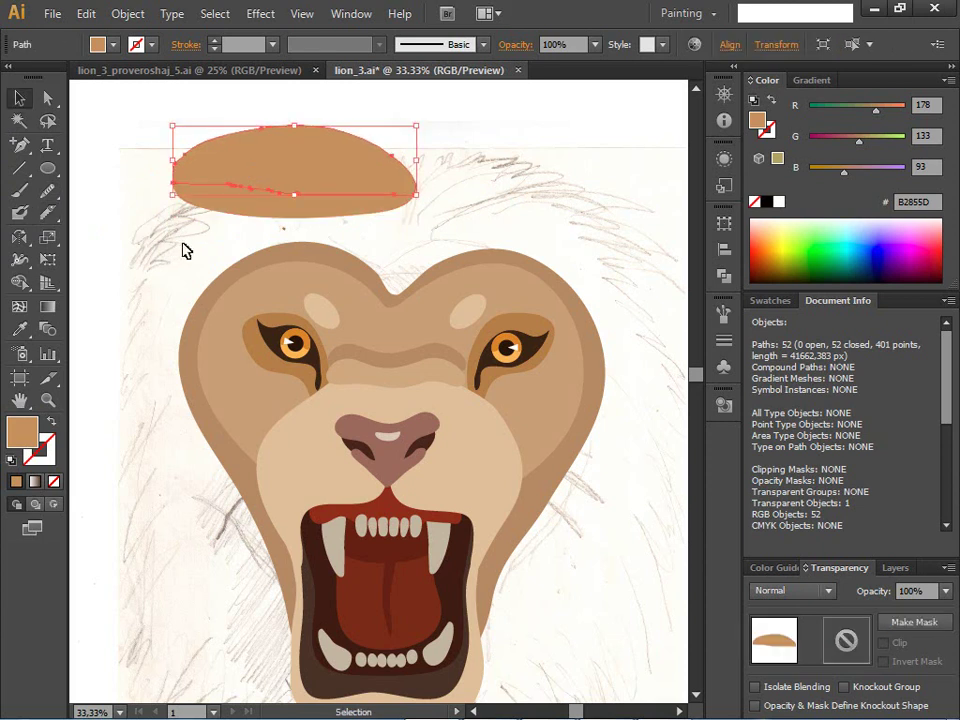
pyautogui.press('Delete')
pyautogui.moveTo(265, 196); pyautogui.dragTo(271, 165)
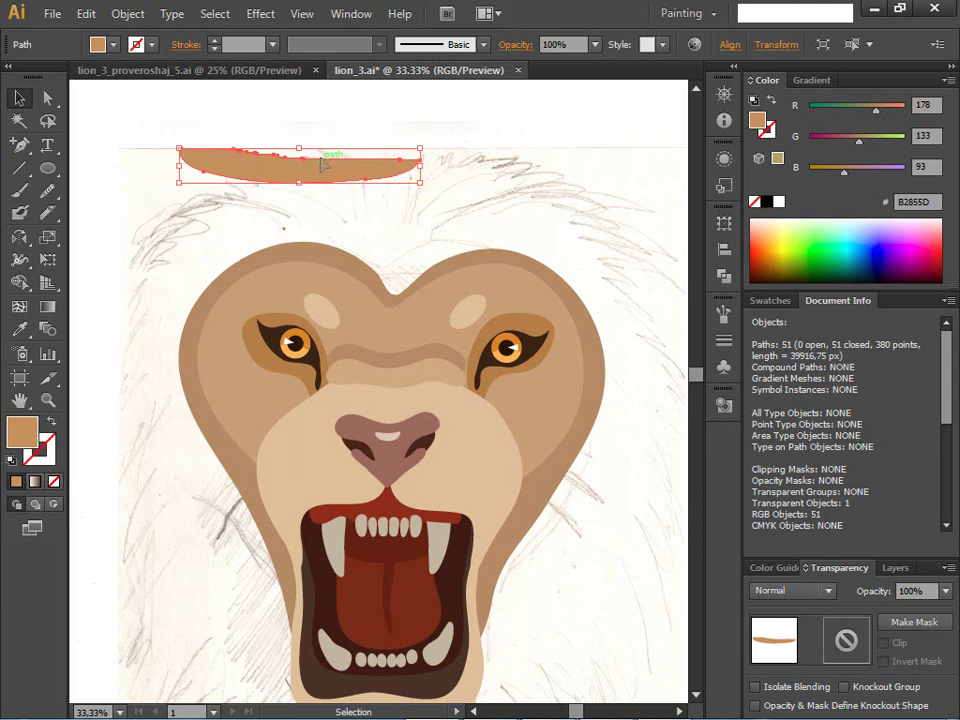
# - Smooth the tan strip's top edge and drag its anchors to pull the right tip into a point
pyautogui.moveTo(57, 196); pyautogui.dragTo(101, 206)
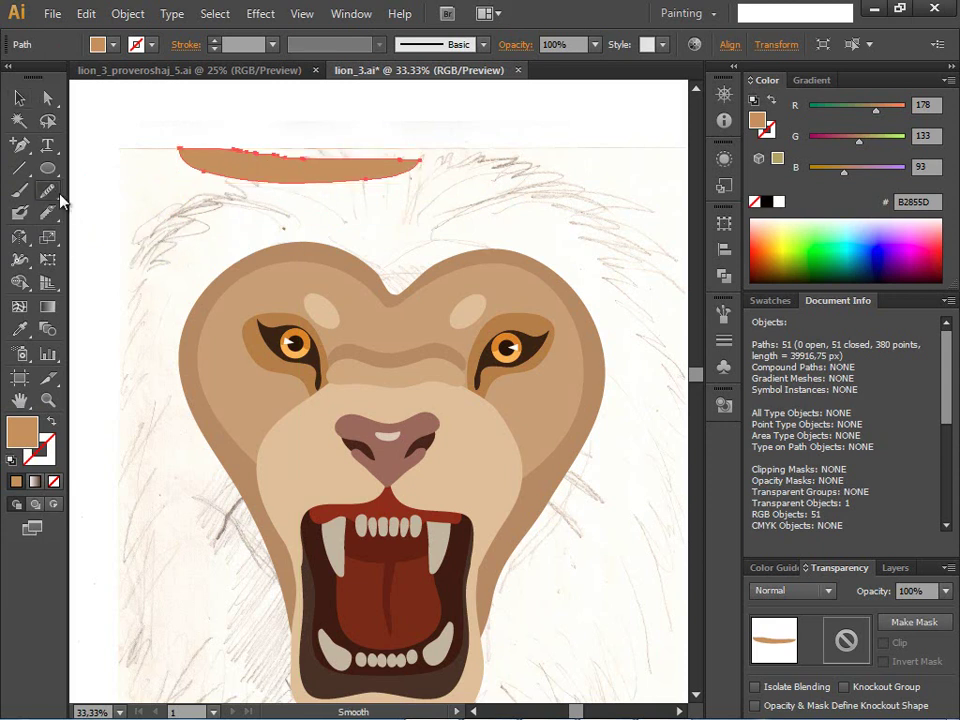
pyautogui.click(101, 206)
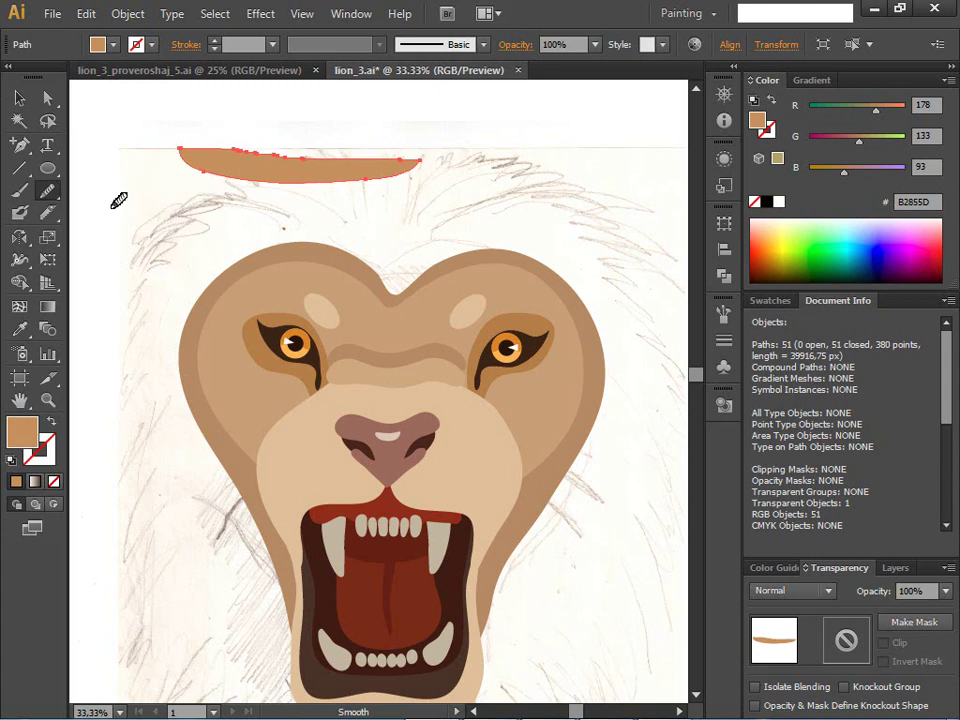
pyautogui.moveTo(200, 145); pyautogui.dragTo(364, 157)
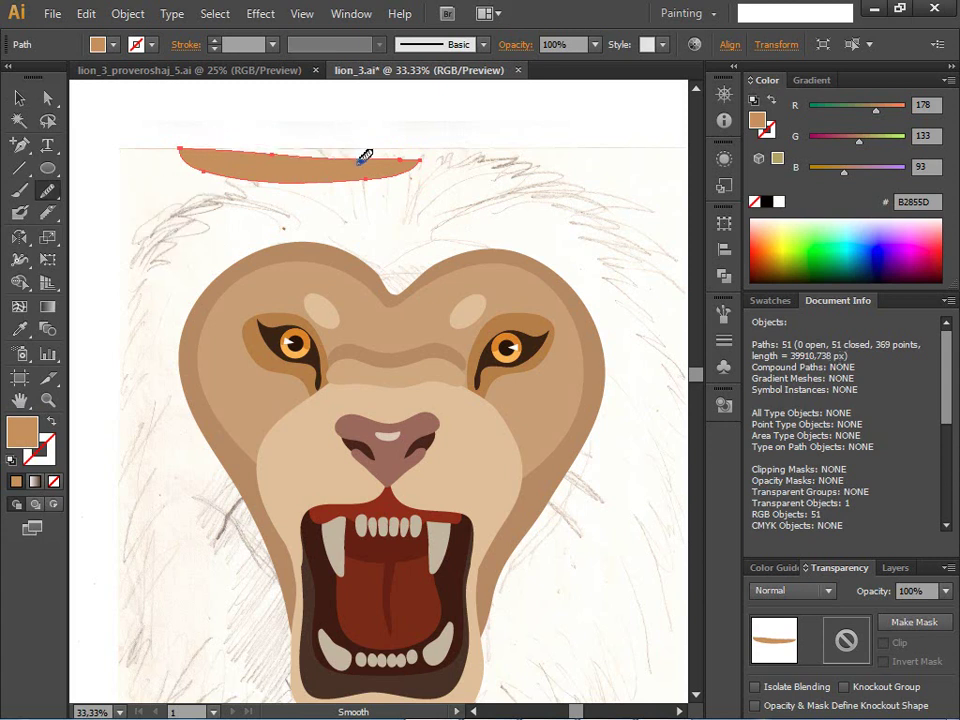
pyautogui.click(47, 97)
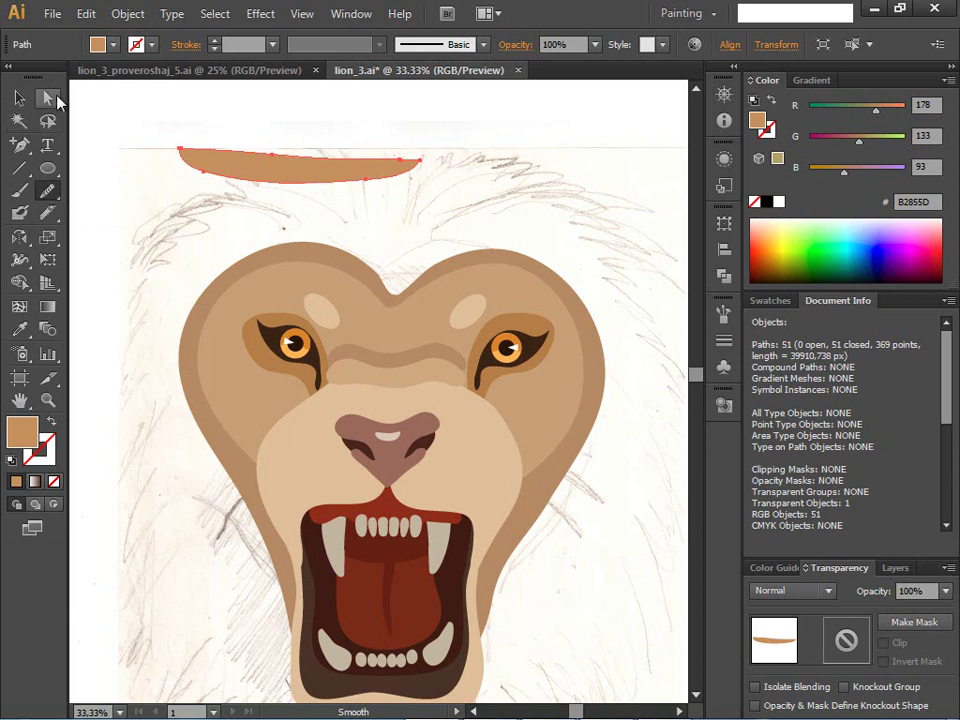
pyautogui.click(280, 157)
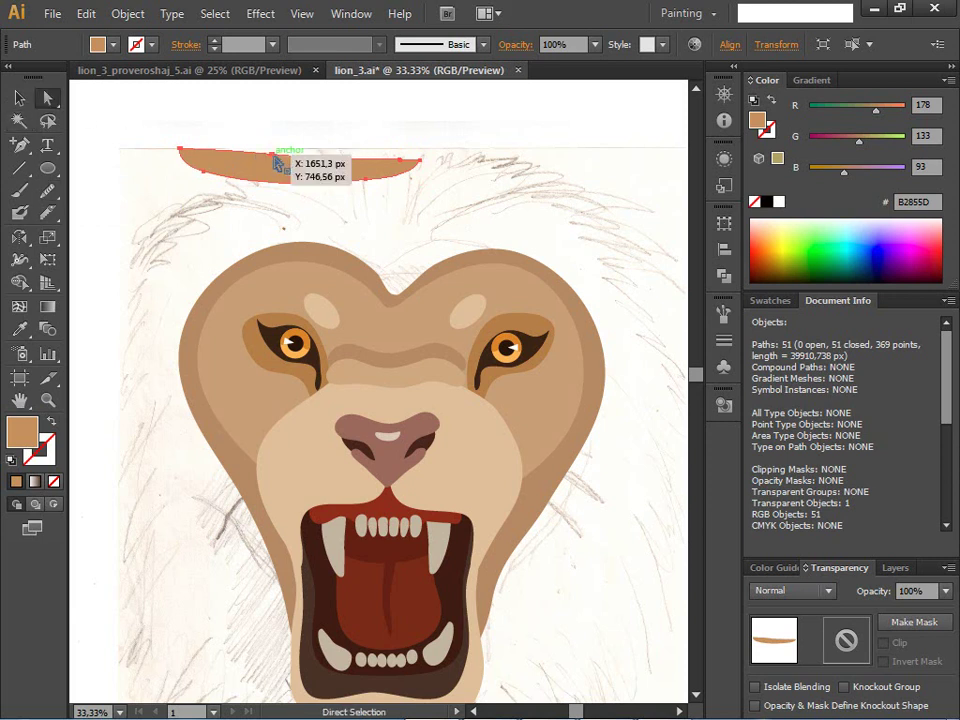
pyautogui.moveTo(280, 157); pyautogui.dragTo(308, 155)
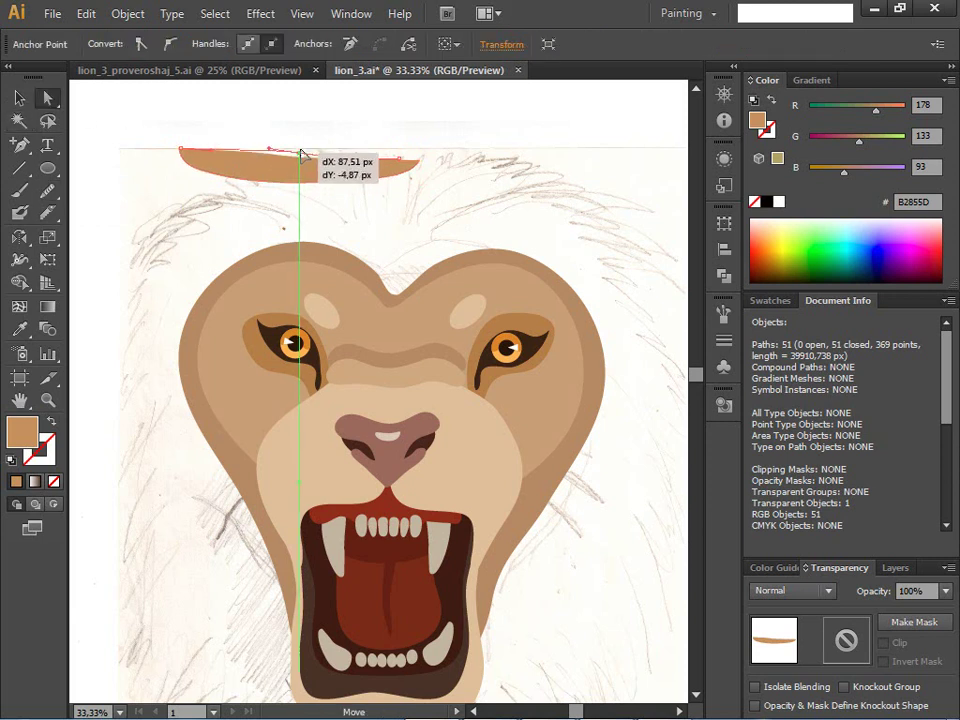
pyautogui.moveTo(400, 157); pyautogui.dragTo(403, 170)
pyautogui.click(421, 158)
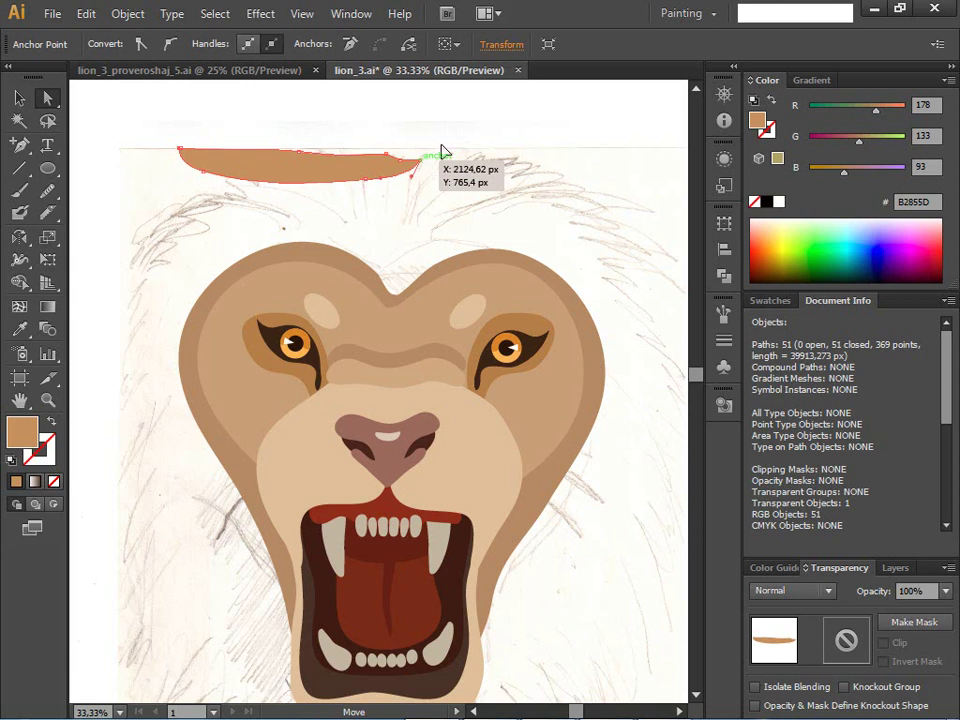
pyautogui.moveTo(420, 158); pyautogui.dragTo(435, 155)
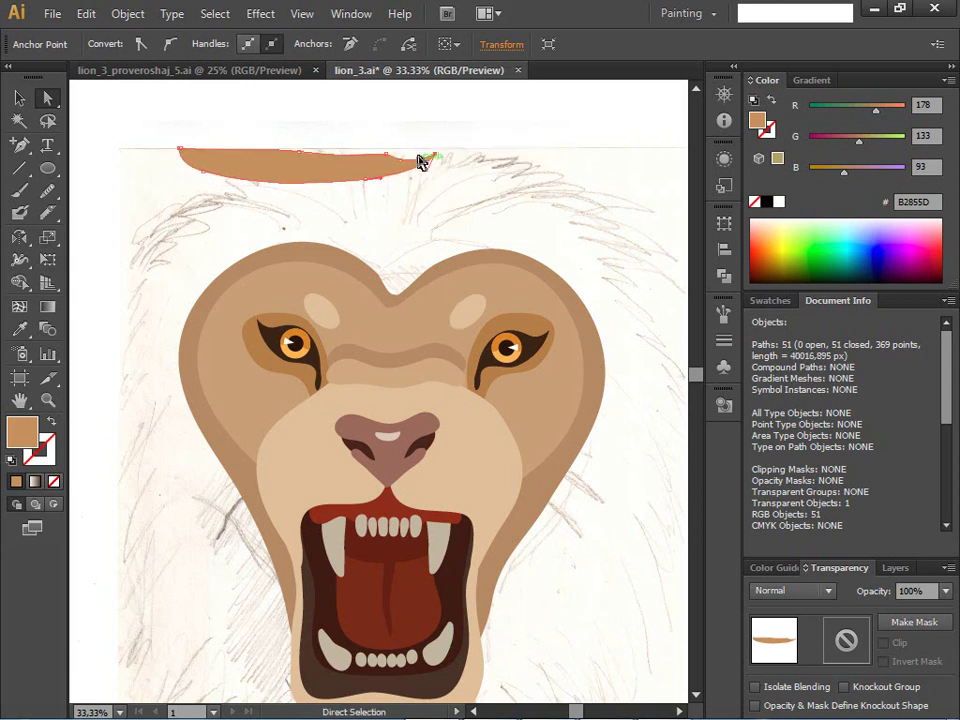
pyautogui.moveTo(428, 161); pyautogui.dragTo(406, 170)
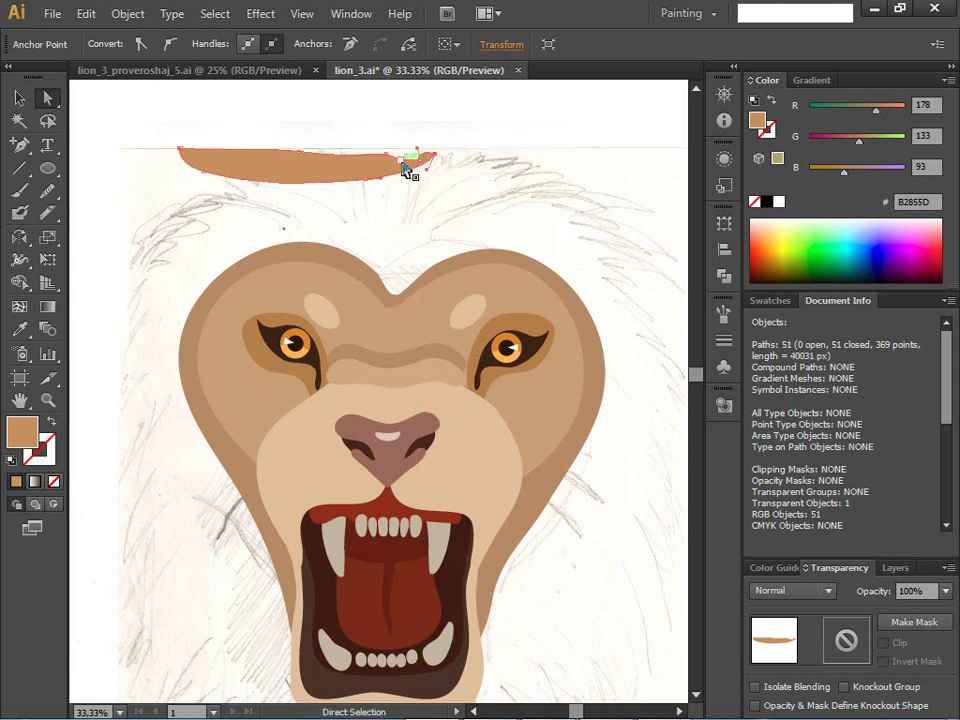
# - Smooth the strip's top edge again along its middle and right portion
pyautogui.click(210, 189)
pyautogui.moveTo(180, 130); pyautogui.dragTo(97, 279)
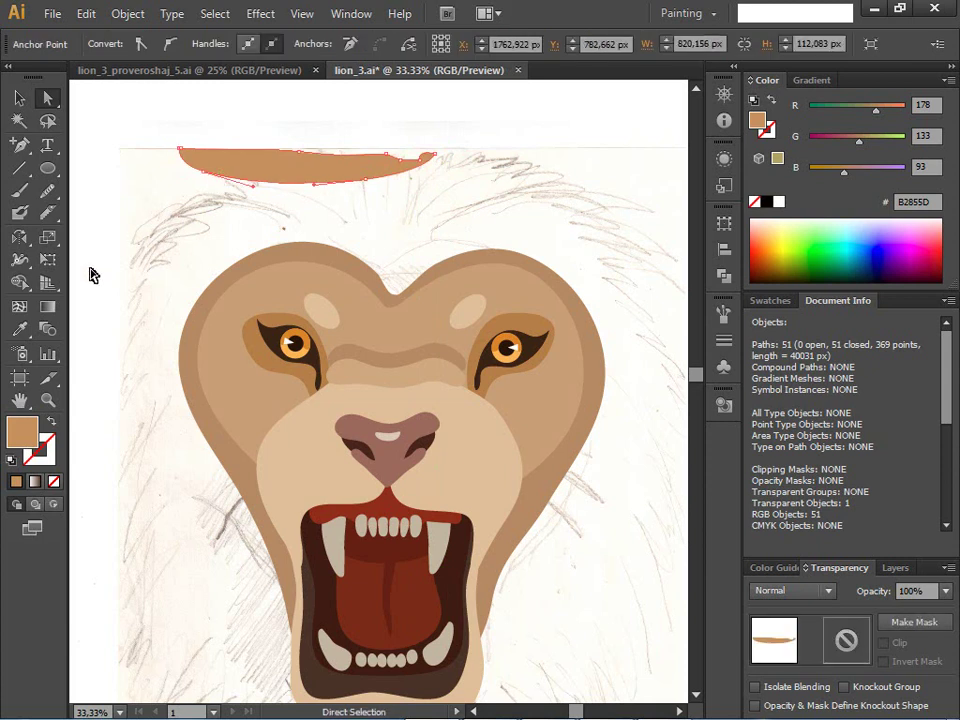
pyautogui.click(19, 97)
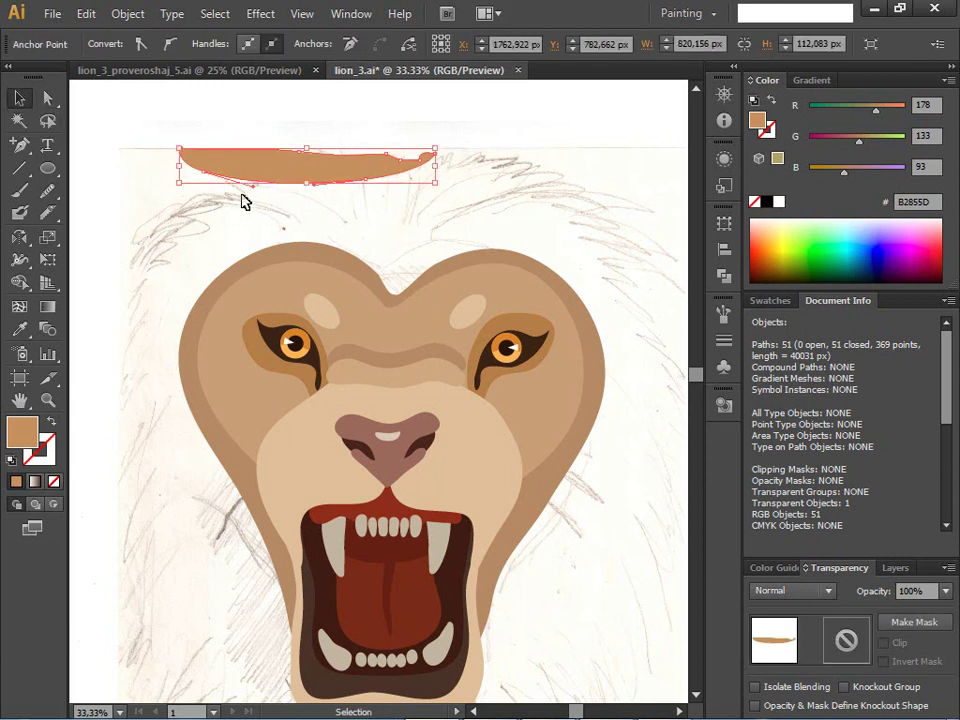
pyautogui.click(284, 183)
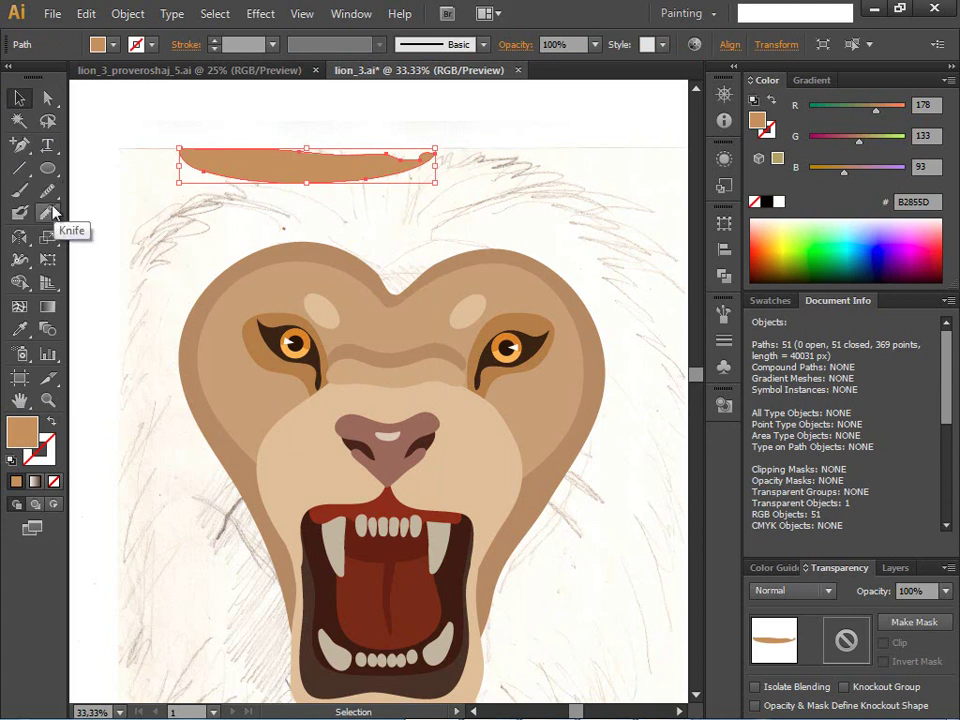
pyautogui.moveTo(47, 190); pyautogui.dragTo(130, 212)
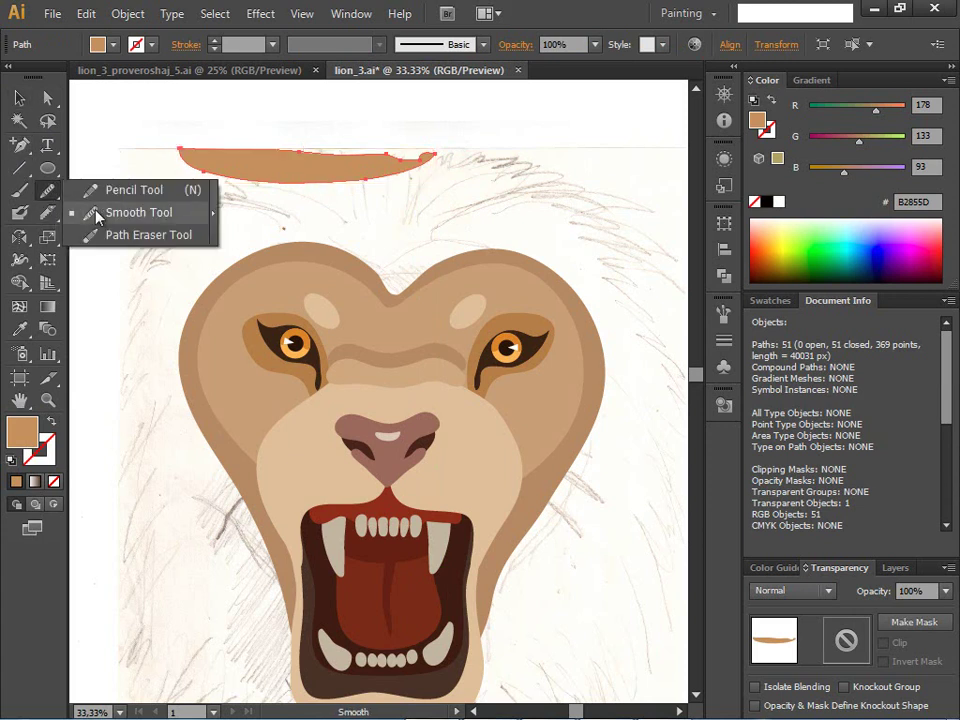
pyautogui.moveTo(429, 156)
pyautogui.mouseDown()
pyautogui.moveTo(336, 149)
pyautogui.moveTo(428, 149)
pyautogui.moveTo(350, 151)
pyautogui.moveTo(365, 160)
pyautogui.moveTo(441, 150)
pyautogui.moveTo(358, 152)
pyautogui.moveTo(431, 140)
pyautogui.moveTo(418, 156)
pyautogui.moveTo(379, 146)
pyautogui.moveTo(433, 148)
pyautogui.moveTo(347, 152)
pyautogui.moveTo(139, 198)
pyautogui.mouseUp()
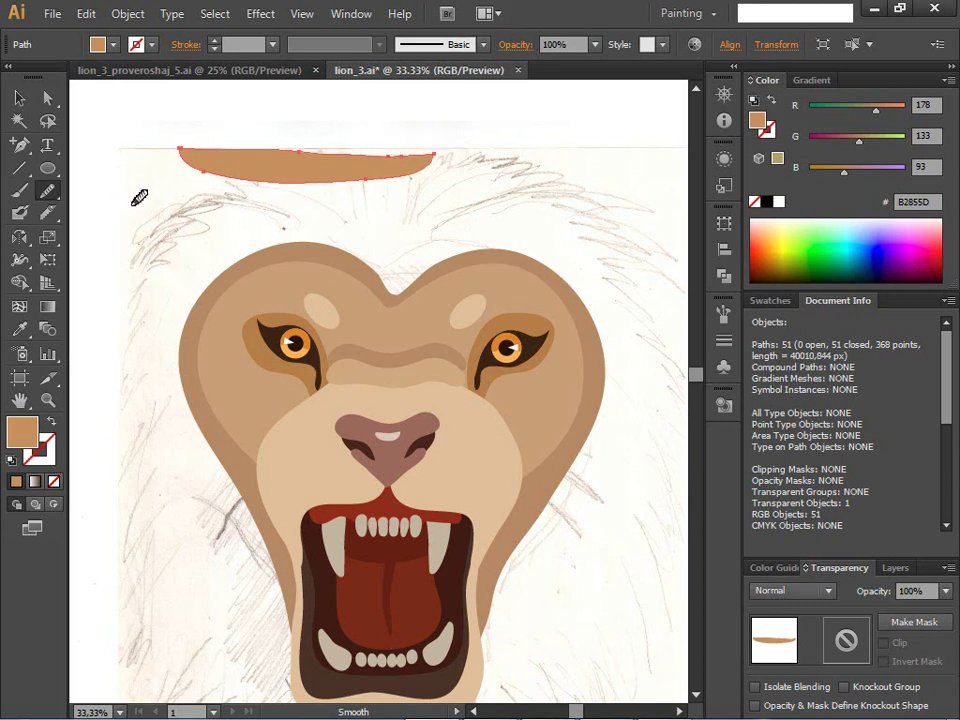
pyautogui.moveTo(242, 156)
pyautogui.mouseDown()
pyautogui.moveTo(362, 151)
pyautogui.moveTo(296, 169)
pyautogui.mouseUp()
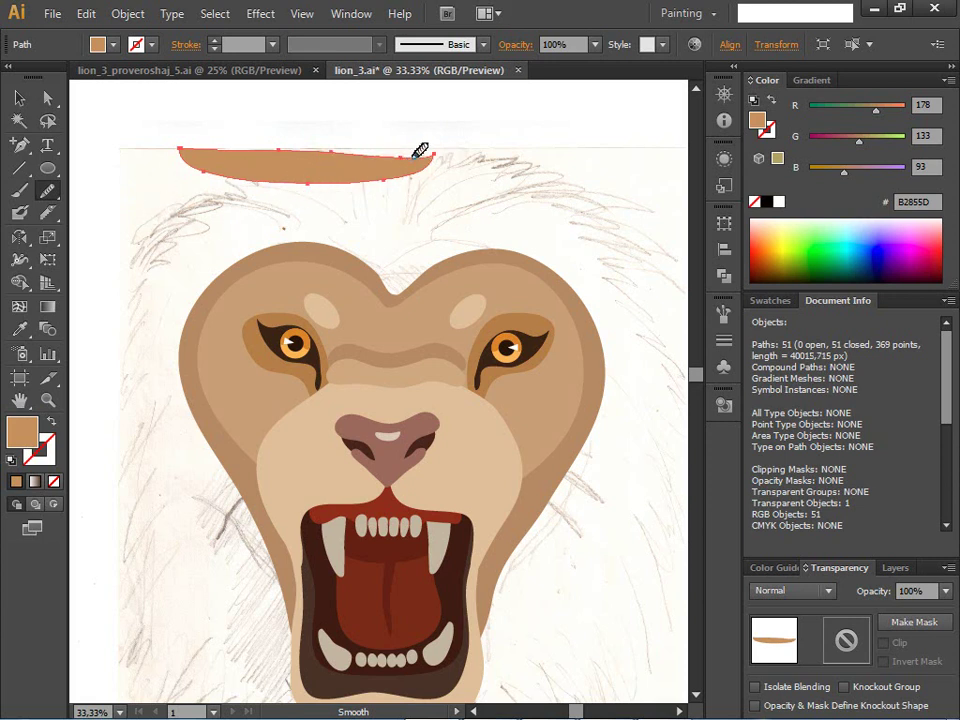
pyautogui.moveTo(422, 150); pyautogui.dragTo(345, 150)
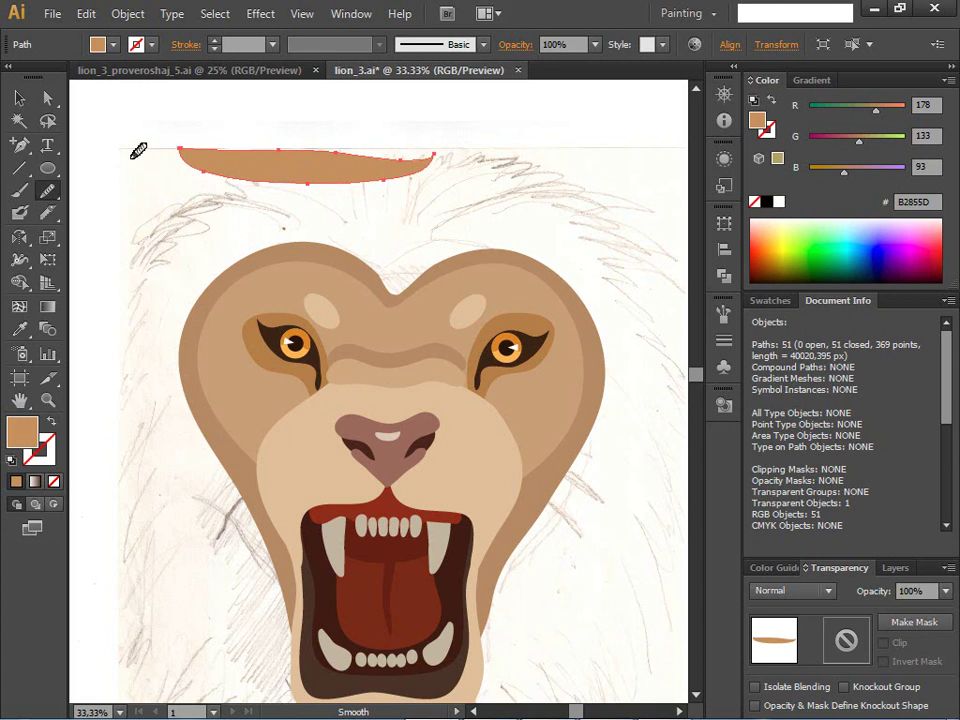
pyautogui.click(19, 97)
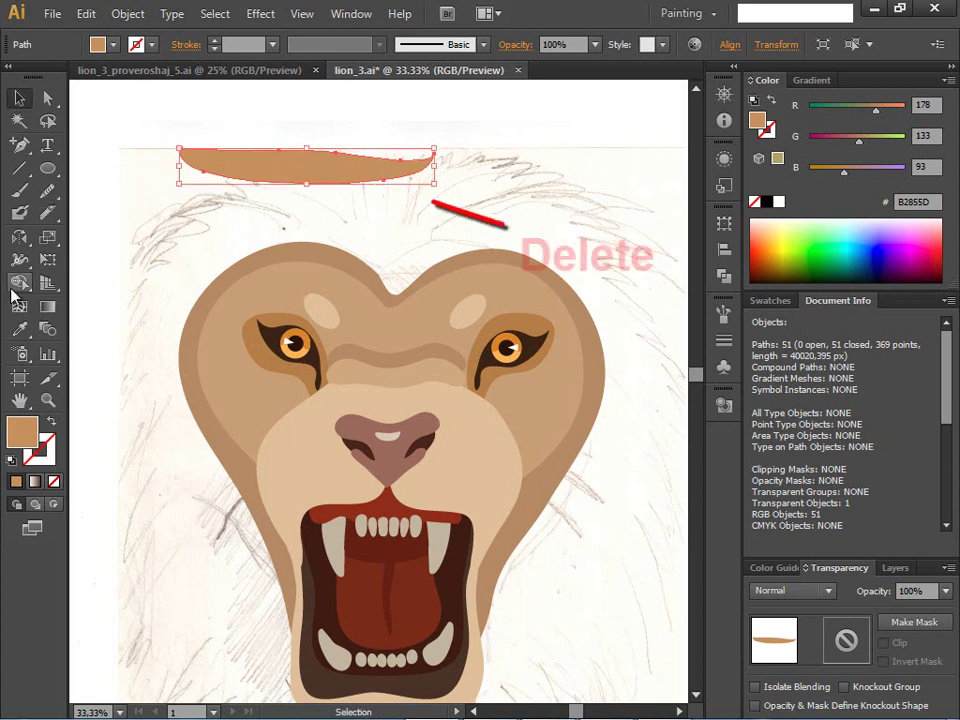
# - Zoom out and delete the tan strip above the lion, leaving 50 paths and 360 points
pyautogui.hotkey('ctrl', '-')
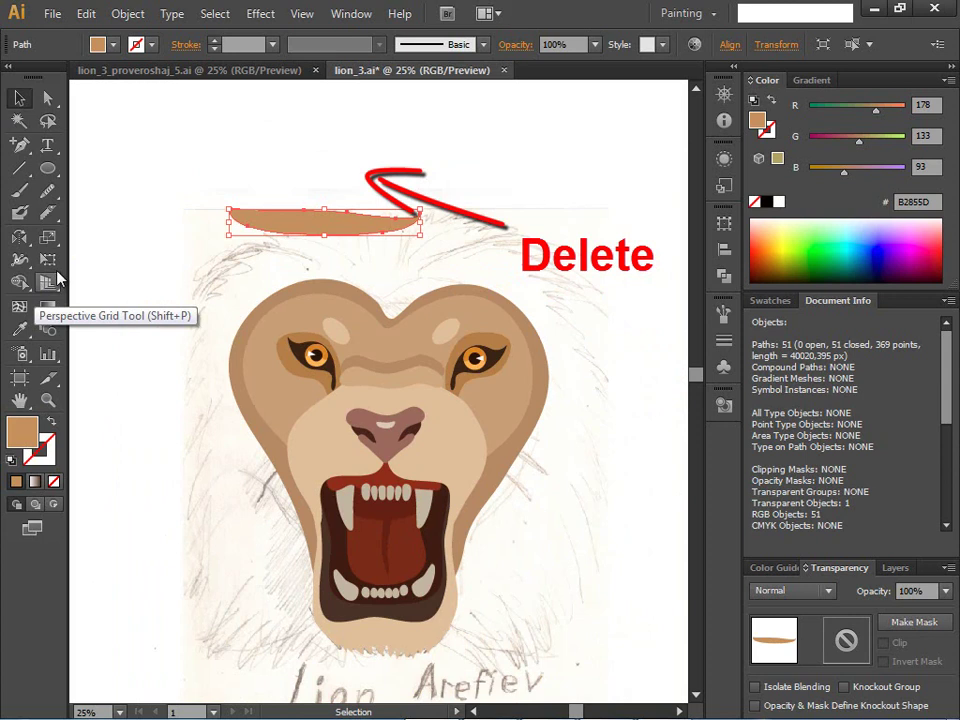
pyautogui.press('Delete')
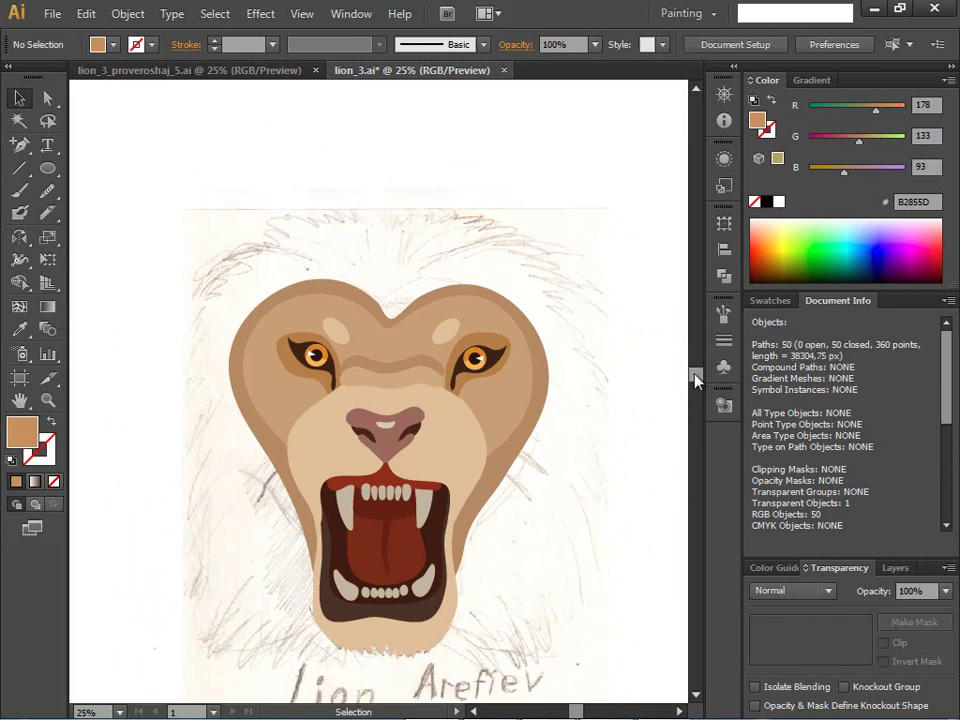
pyautogui.moveTo(697, 379); pyautogui.dragTo(696, 387)
pyautogui.click(47, 98)
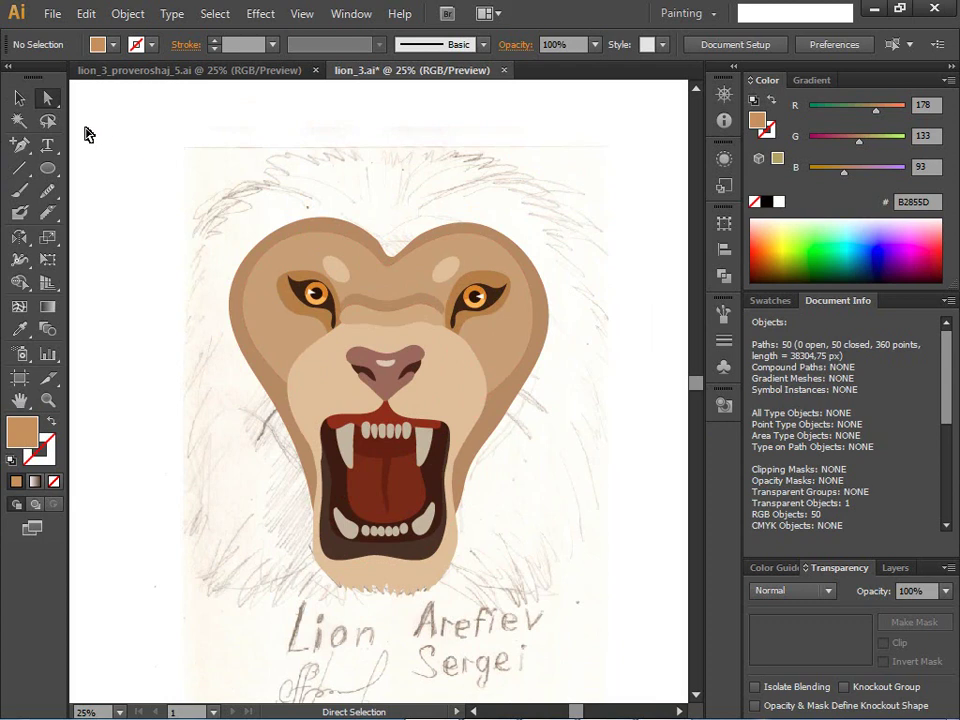
pyautogui.click(18, 98)
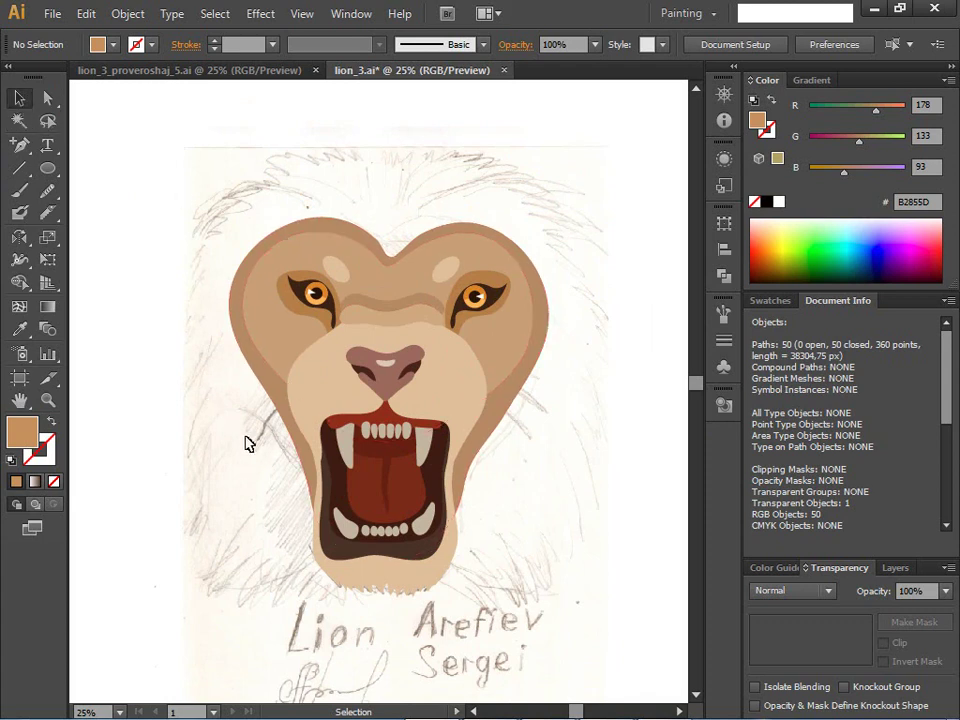
pyautogui.click(47, 190)
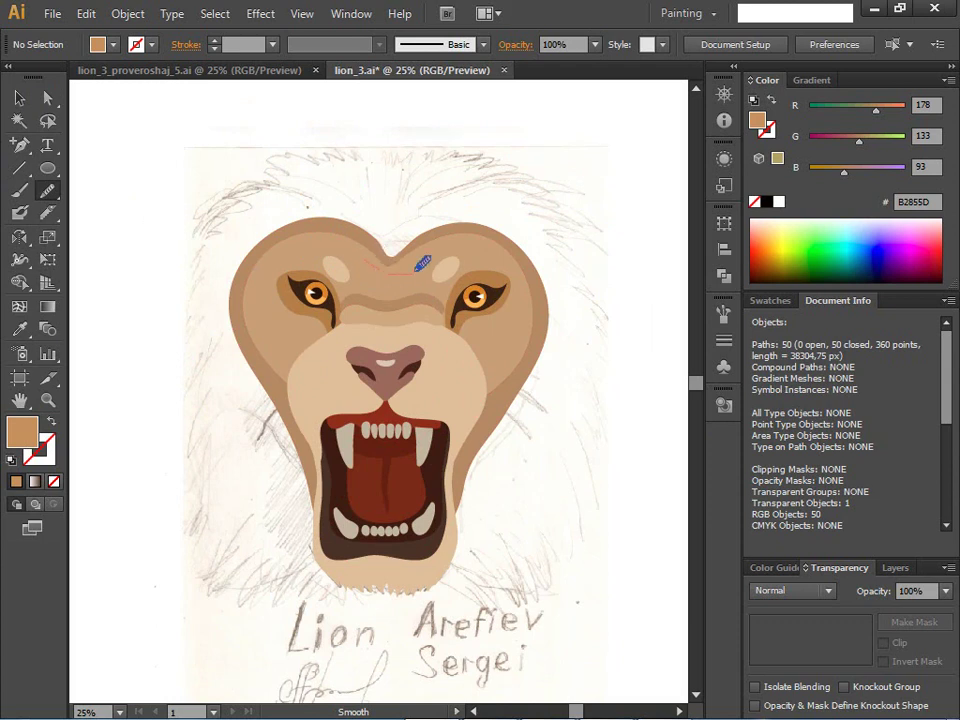
# - Pencil-draw a spiky closed tuft outline over the lion's forehead
pyautogui.moveTo(452, 206)
pyautogui.mouseDown()
pyautogui.moveTo(374, 193)
pyautogui.moveTo(318, 213)
pyautogui.mouseUp()
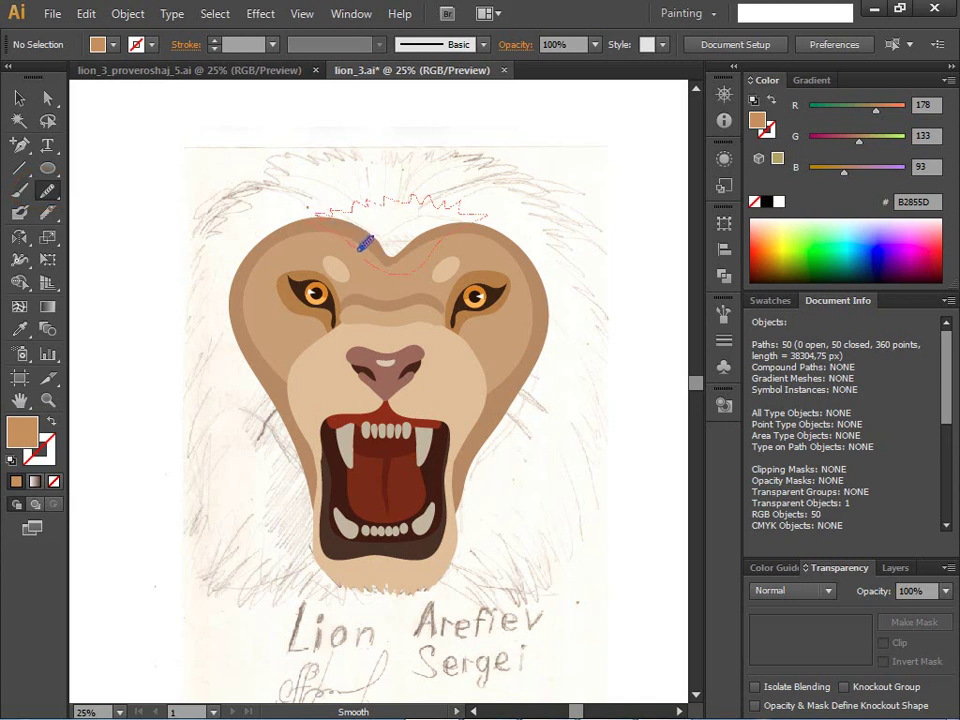
pyautogui.moveTo(365, 242); pyautogui.dragTo(332, 232)
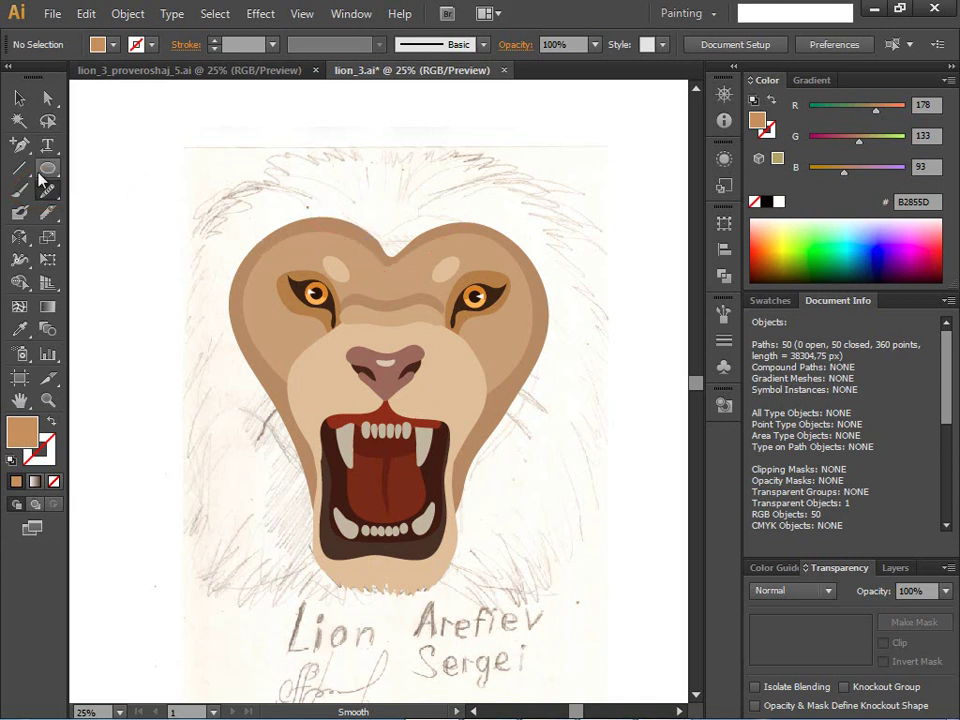
pyautogui.moveTo(54, 200); pyautogui.dragTo(101, 189)
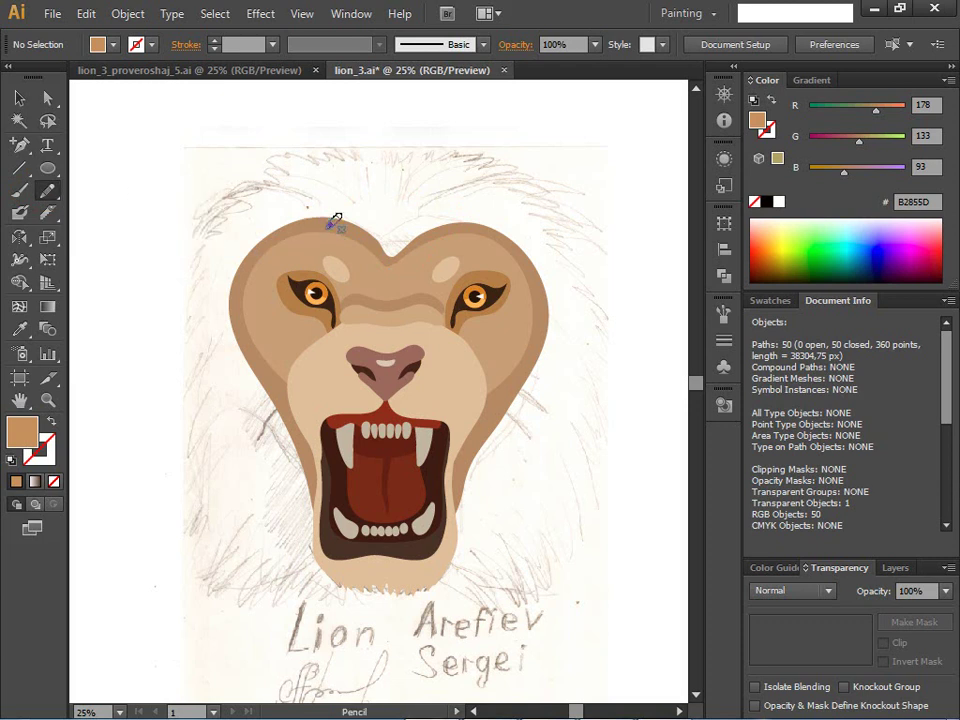
pyautogui.moveTo(293, 214)
pyautogui.mouseDown()
pyautogui.moveTo(400, 279)
pyautogui.moveTo(465, 208)
pyautogui.moveTo(453, 192)
pyautogui.moveTo(418, 197)
pyautogui.moveTo(401, 182)
pyautogui.moveTo(382, 201)
pyautogui.moveTo(290, 211)
pyautogui.mouseUp()
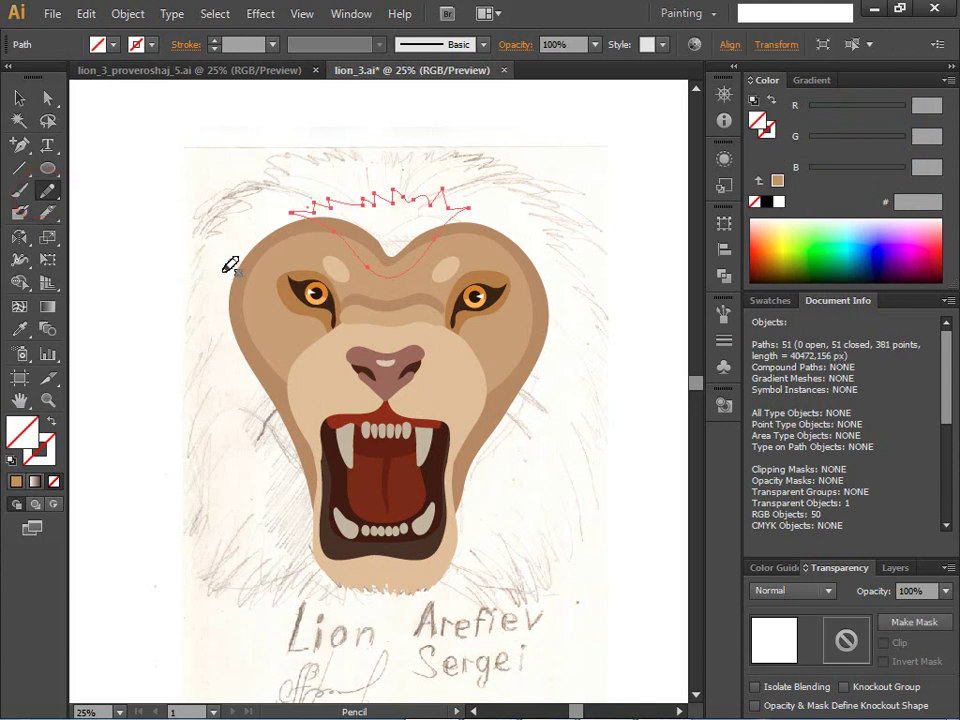
# - Fill the forehead tuft with brown 8C582A
pyautogui.doubleClick(29, 432)
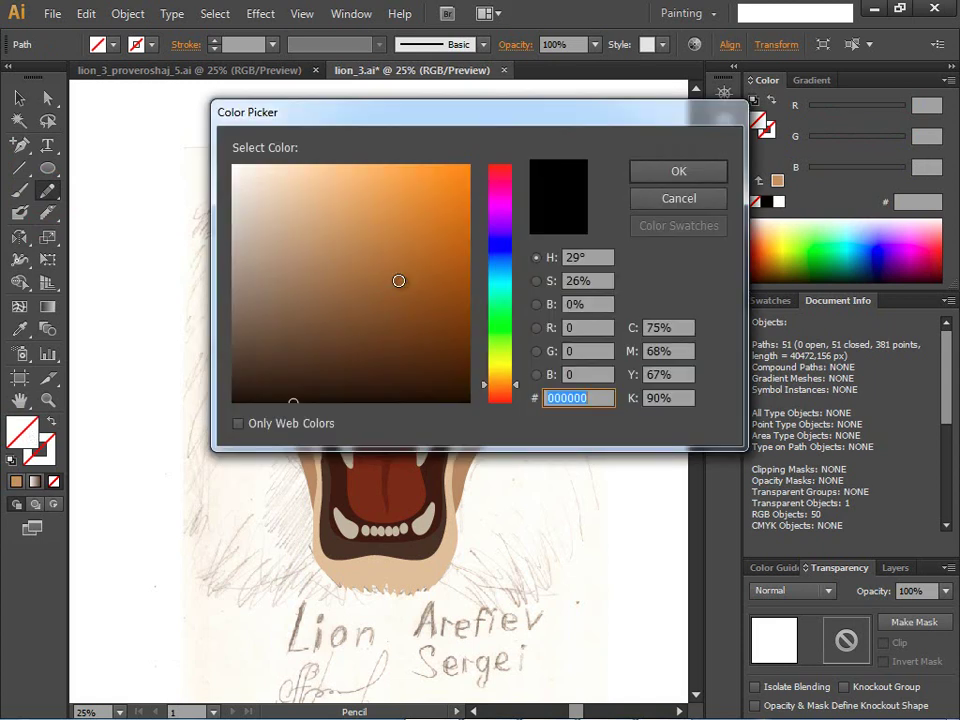
pyautogui.write('8C582A')
pyautogui.click(676, 175)
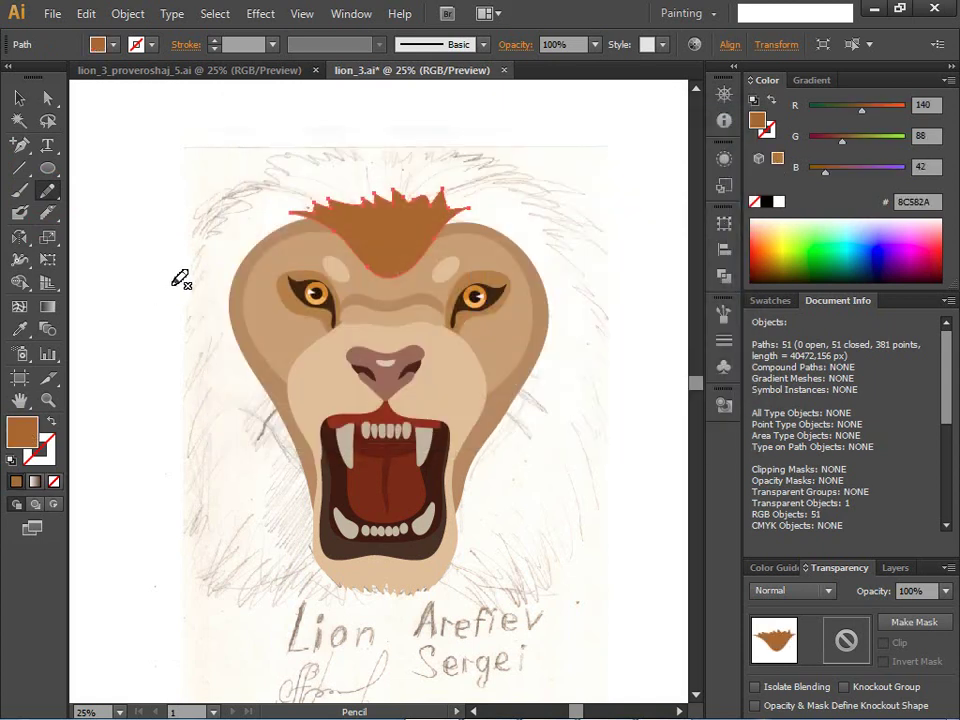
pyautogui.click(20, 97)
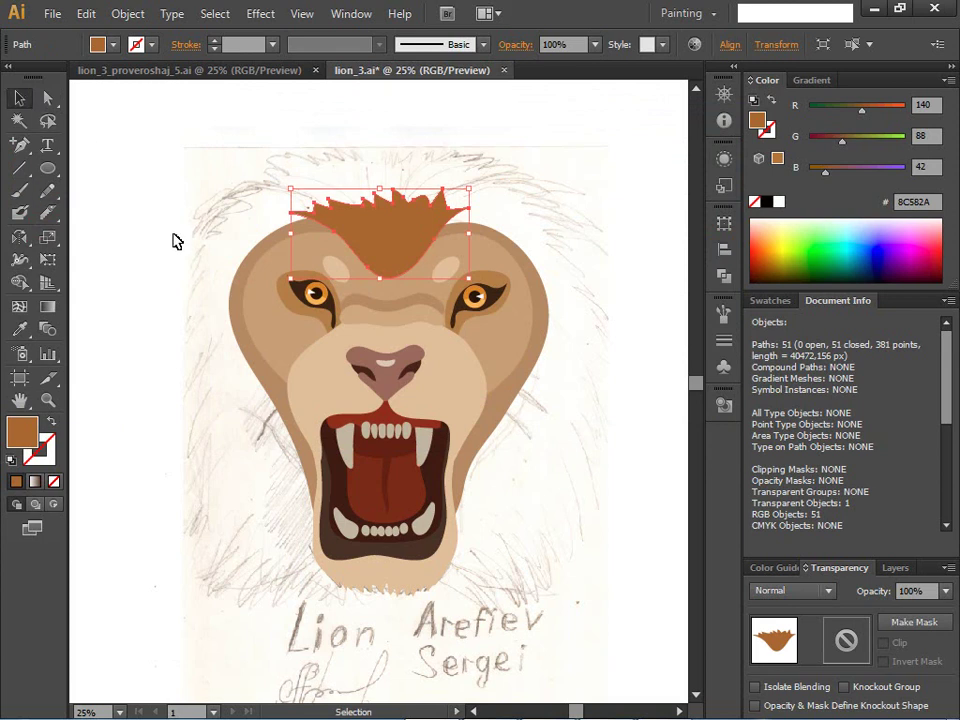
# - Nudge the brown tuft down and right onto the forehead, then zoom in on the face
pyautogui.press('a')
pyautogui.hotkey('ctrl', '-')
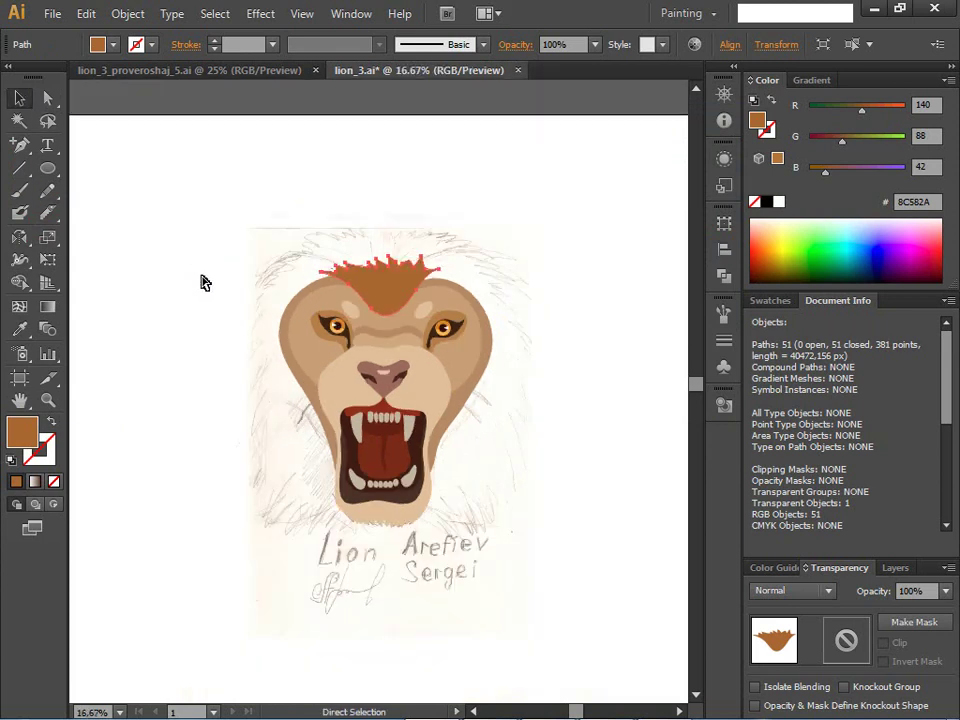
pyautogui.hotkey('ctrl', 'z')
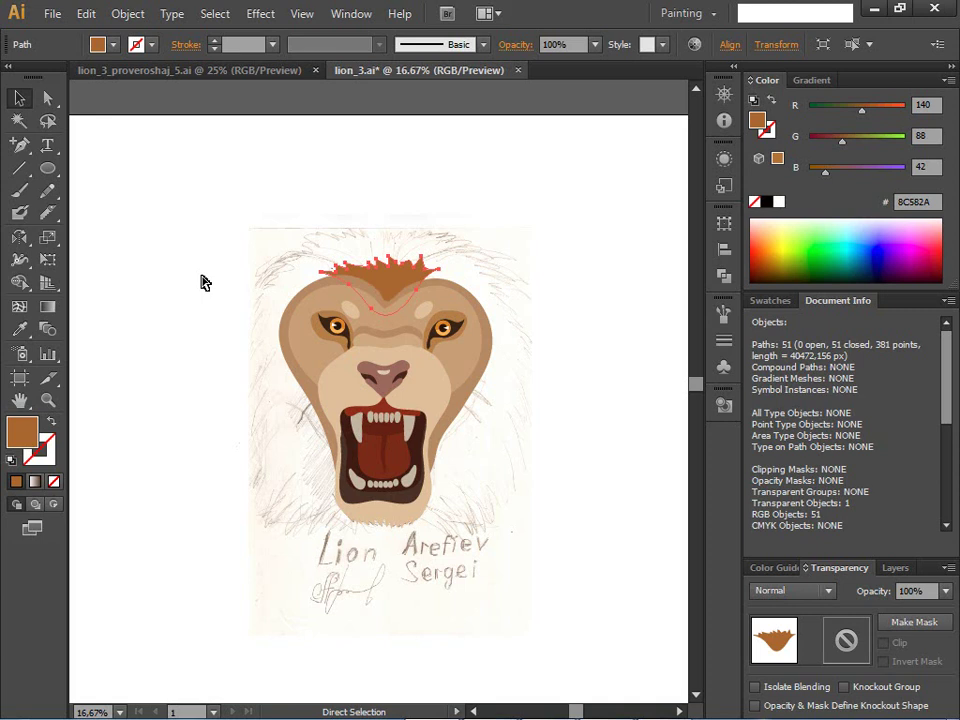
pyautogui.press('v')
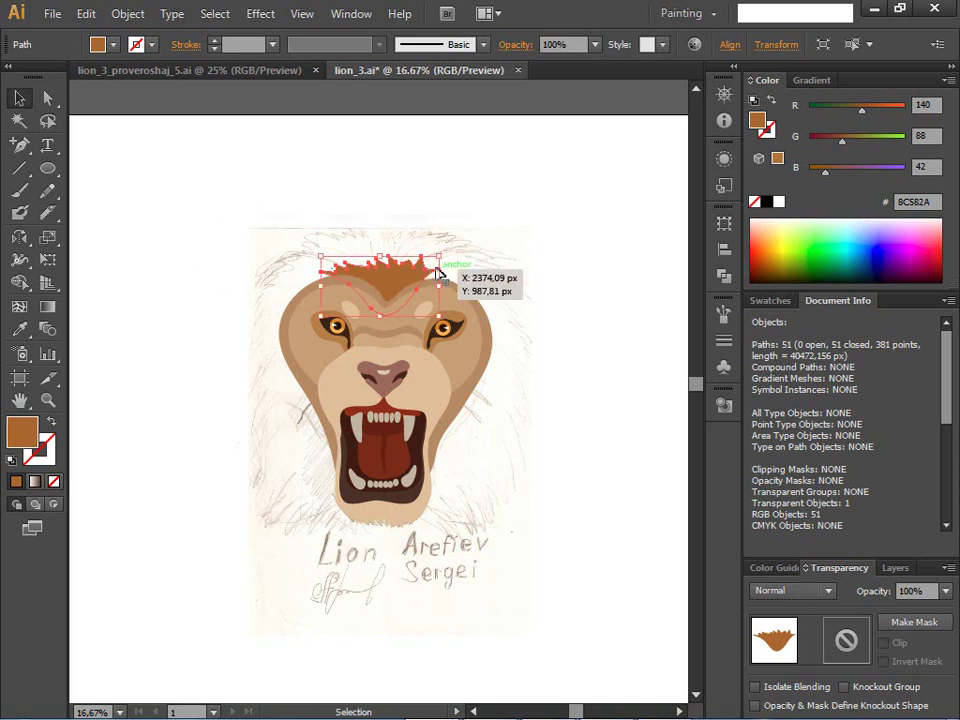
pyautogui.moveTo(397, 277)
pyautogui.mouseDown()
pyautogui.moveTo(402, 284)
pyautogui.moveTo(384, 242)
pyautogui.moveTo(390, 291)
pyautogui.mouseUp()
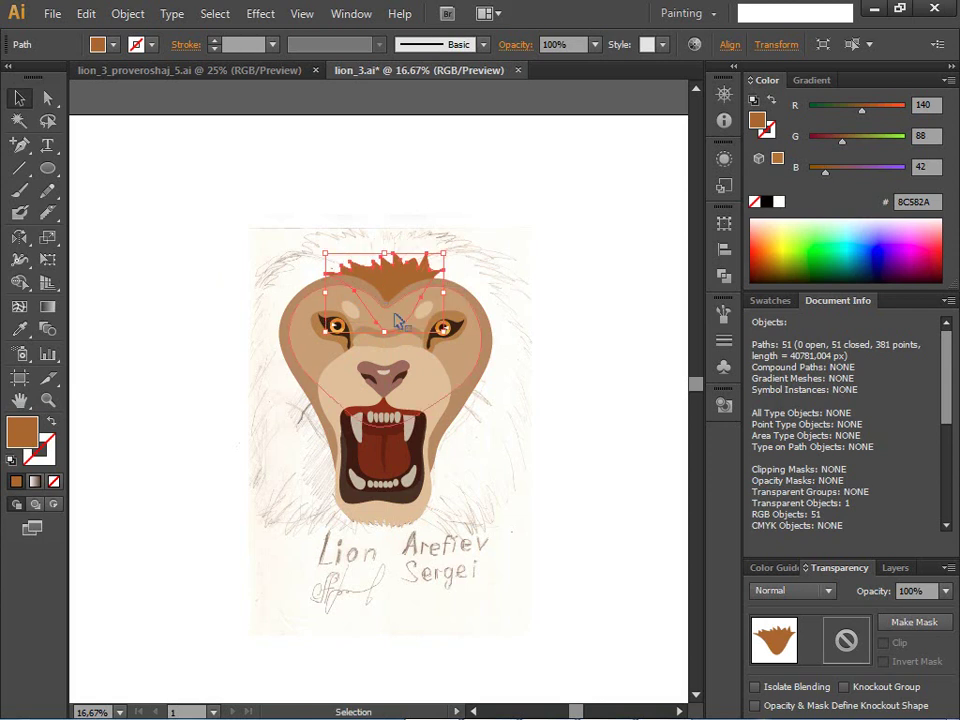
pyautogui.click(172, 347)
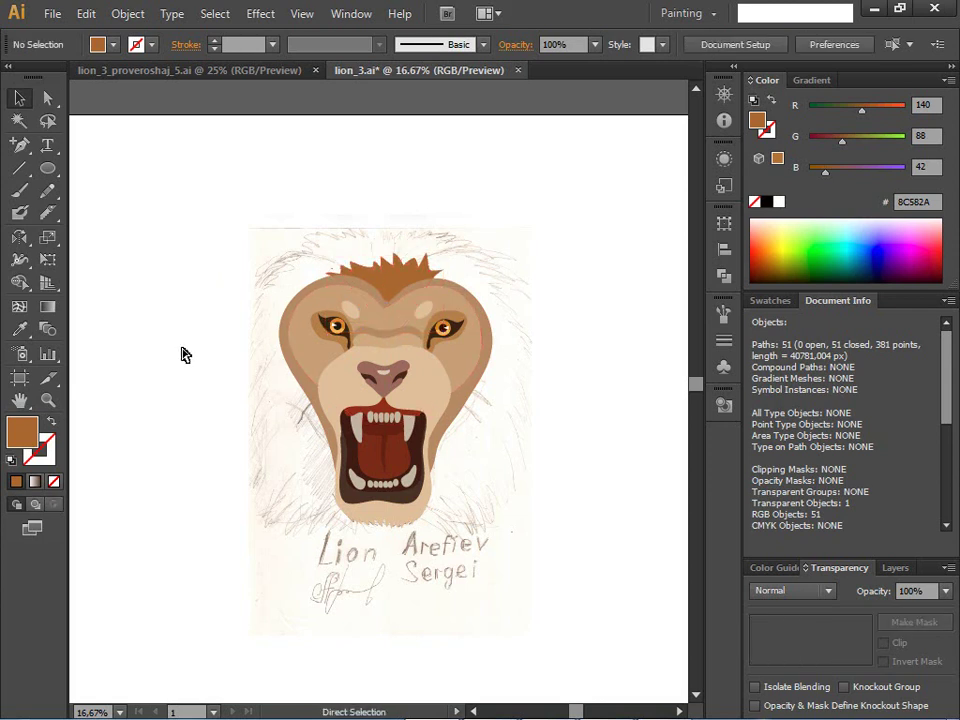
pyautogui.hotkey('ctrl', '-')
pyautogui.hotkey('ctrl', '+')
pyautogui.hotkey('ctrl', '+')
pyautogui.hotkey('ctrl', '+')
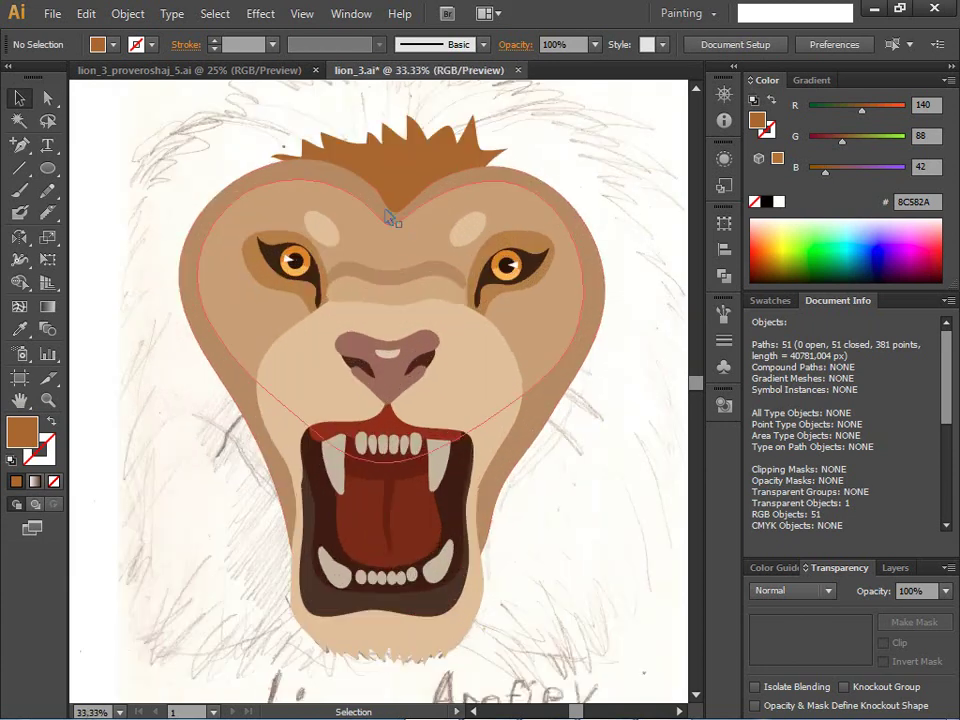
# - Drag the tuft's anchors to extend its right tip and reshape the middle and left spikes
pyautogui.click(452, 145)
pyautogui.click(47, 97)
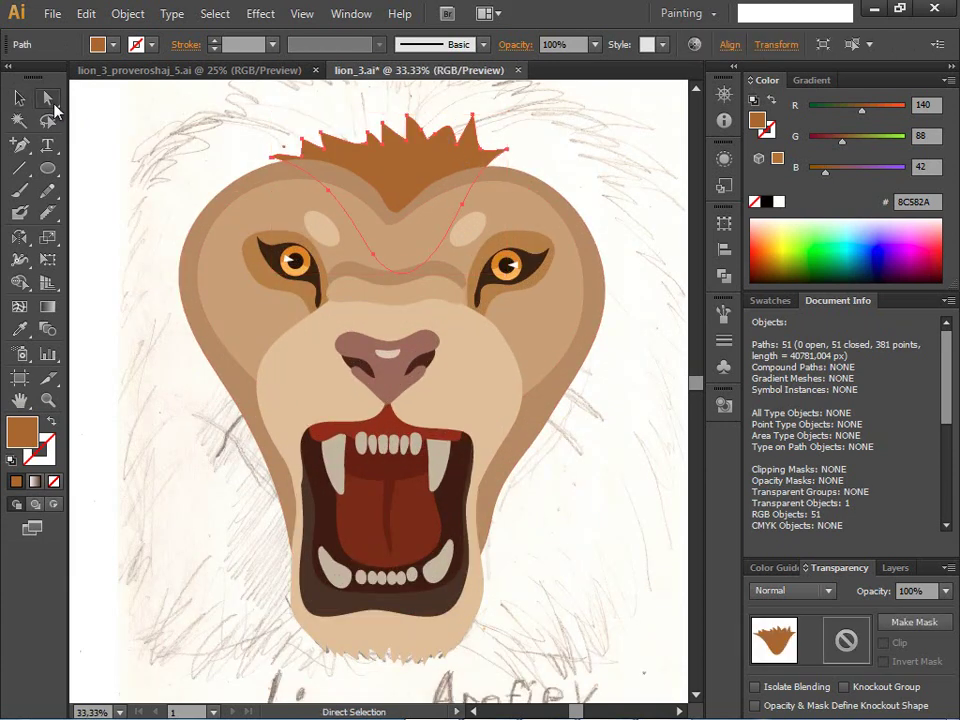
pyautogui.click(506, 152)
pyautogui.moveTo(506, 152)
pyautogui.mouseDown()
pyautogui.moveTo(520, 168)
pyautogui.moveTo(476, 186)
pyautogui.moveTo(524, 156)
pyautogui.mouseUp()
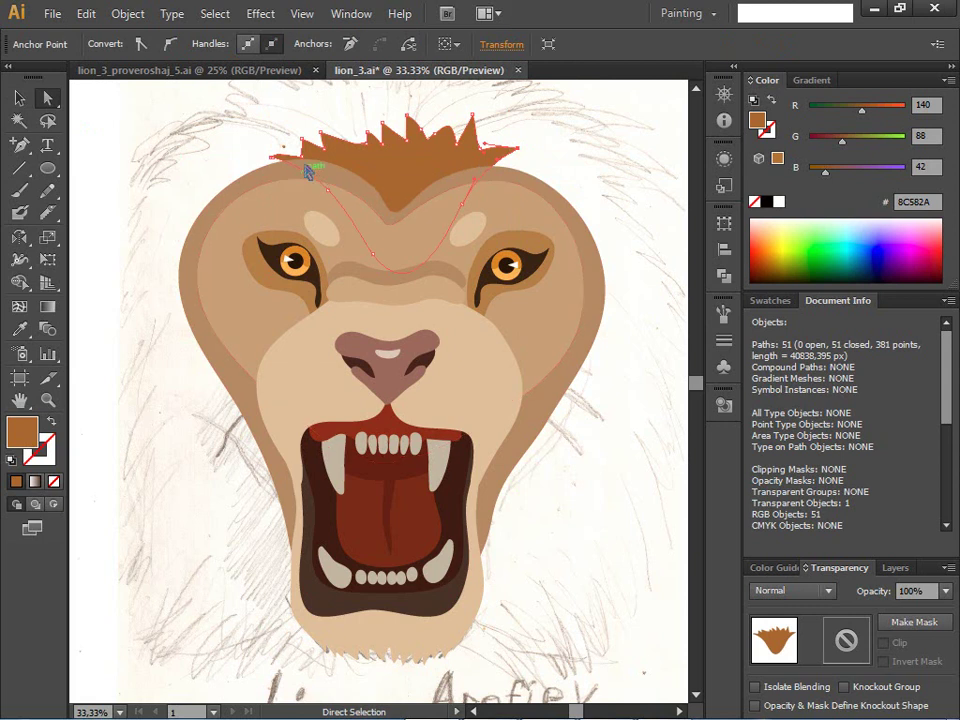
pyautogui.click(453, 127)
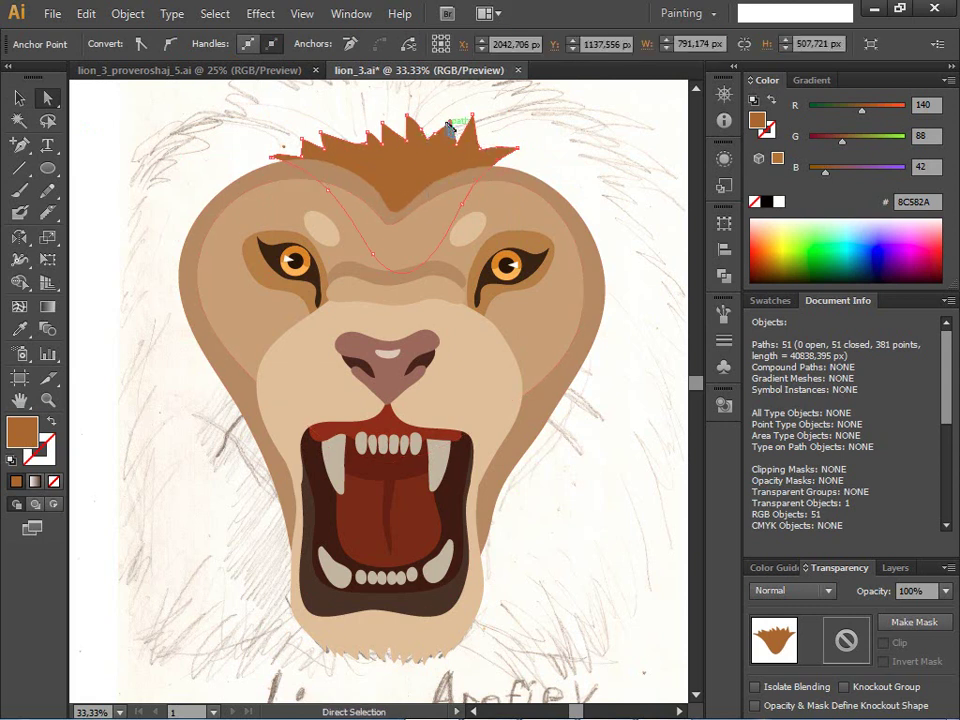
pyautogui.moveTo(453, 127); pyautogui.dragTo(448, 138)
pyautogui.moveTo(446, 140)
pyautogui.mouseDown()
pyautogui.moveTo(427, 170)
pyautogui.moveTo(460, 134)
pyautogui.mouseUp()
pyautogui.moveTo(373, 142); pyautogui.dragTo(358, 160)
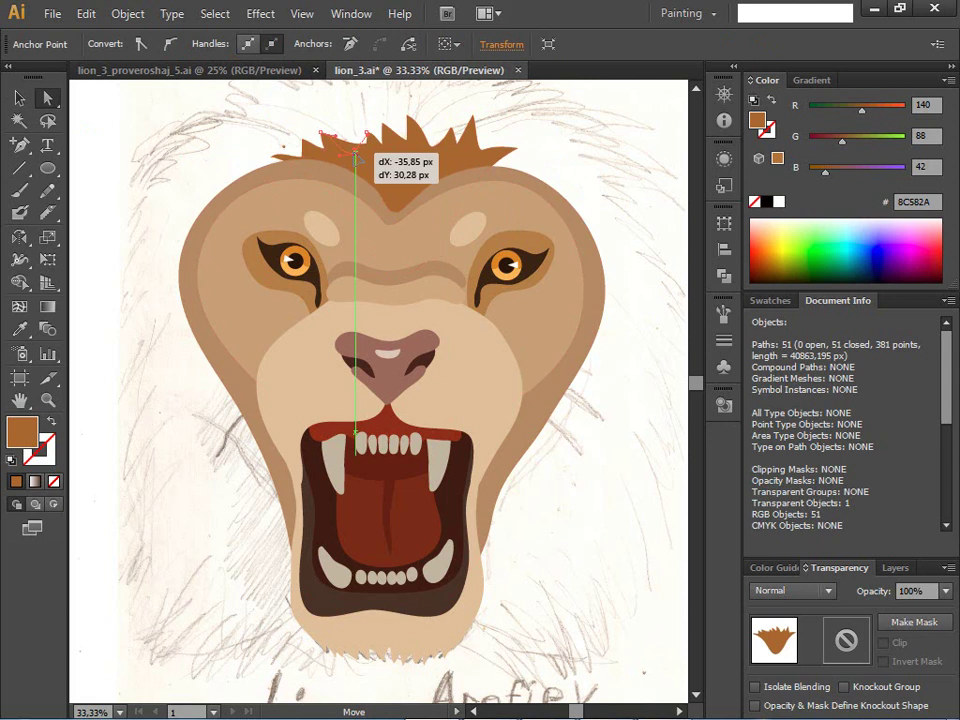
# - Check the result and adjust the tuft's lower curve along the brow
pyautogui.click(160, 410)
pyautogui.scroll(4, 165, 405)
pyautogui.scroll(-2, 169, 422)
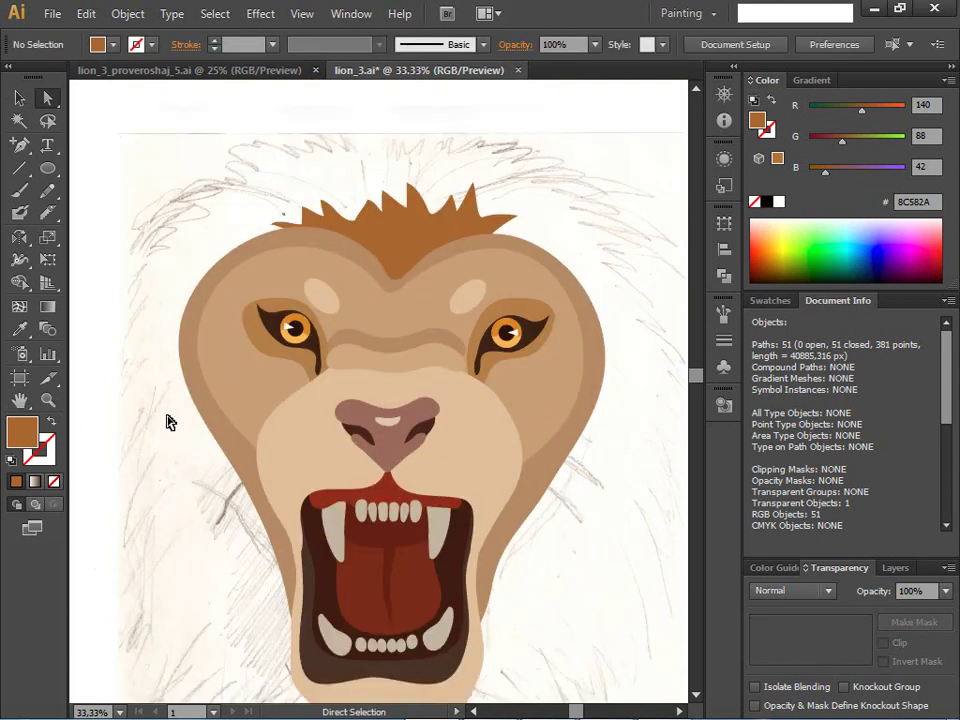
pyautogui.scroll(-5, 175, 445)
pyautogui.scroll(1, 176, 450)
pyautogui.scroll(-1, 176, 440)
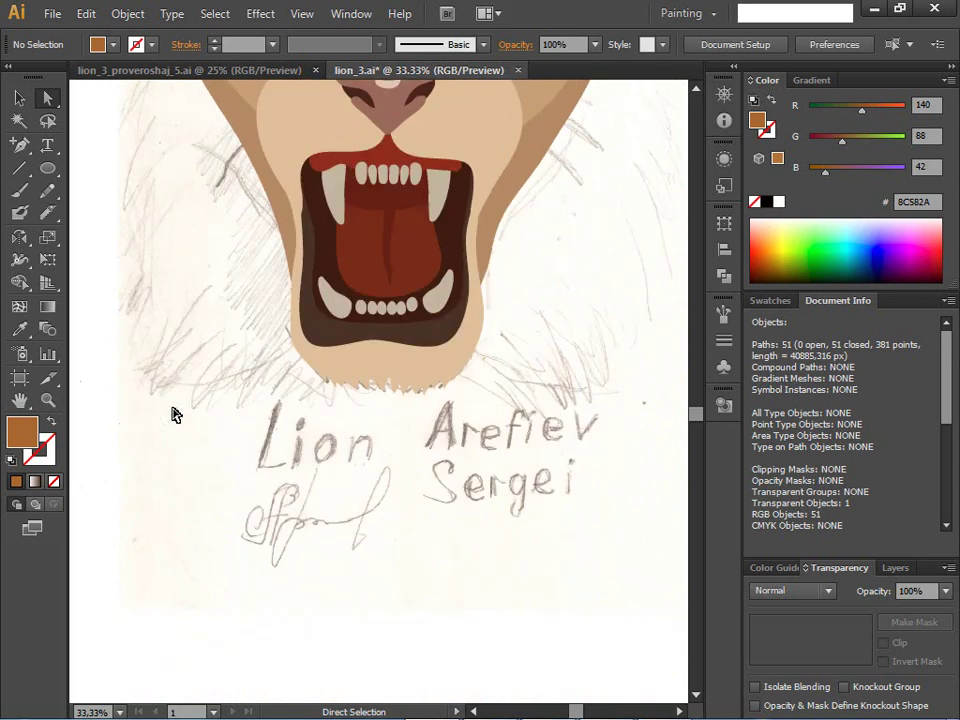
pyautogui.scroll(3, 176, 414)
pyautogui.scroll(3, 368, 373)
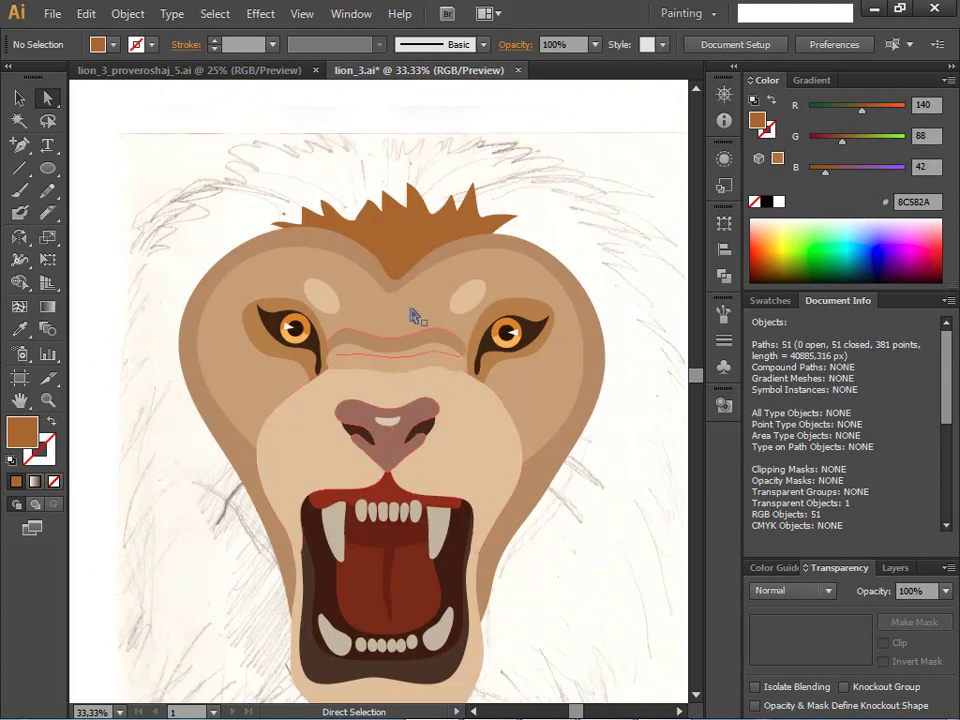
pyautogui.click(410, 213)
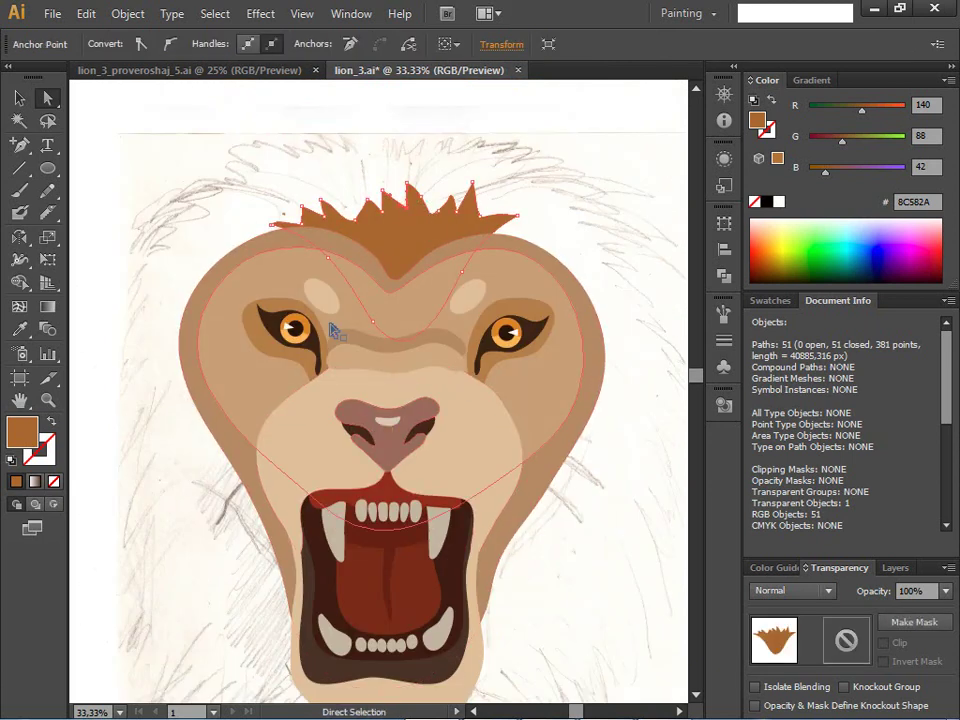
pyautogui.moveTo(336, 328); pyautogui.dragTo(397, 250)
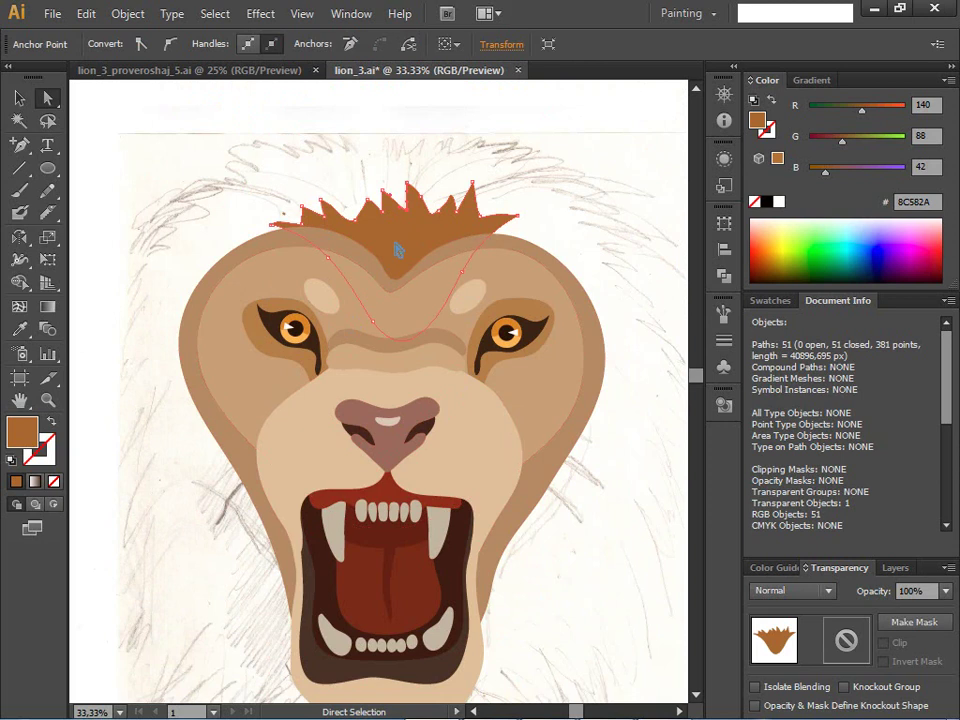
pyautogui.click(405, 192)
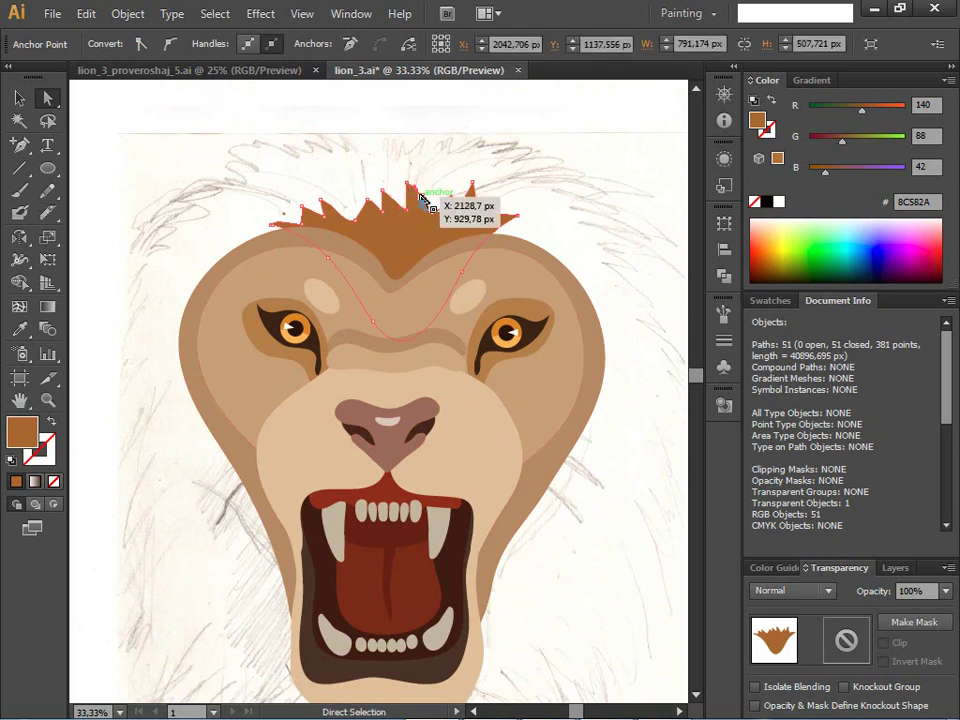
# - Compare against the finished lion reference file, then return to lion_3 and zoom out
pyautogui.click(202, 73)
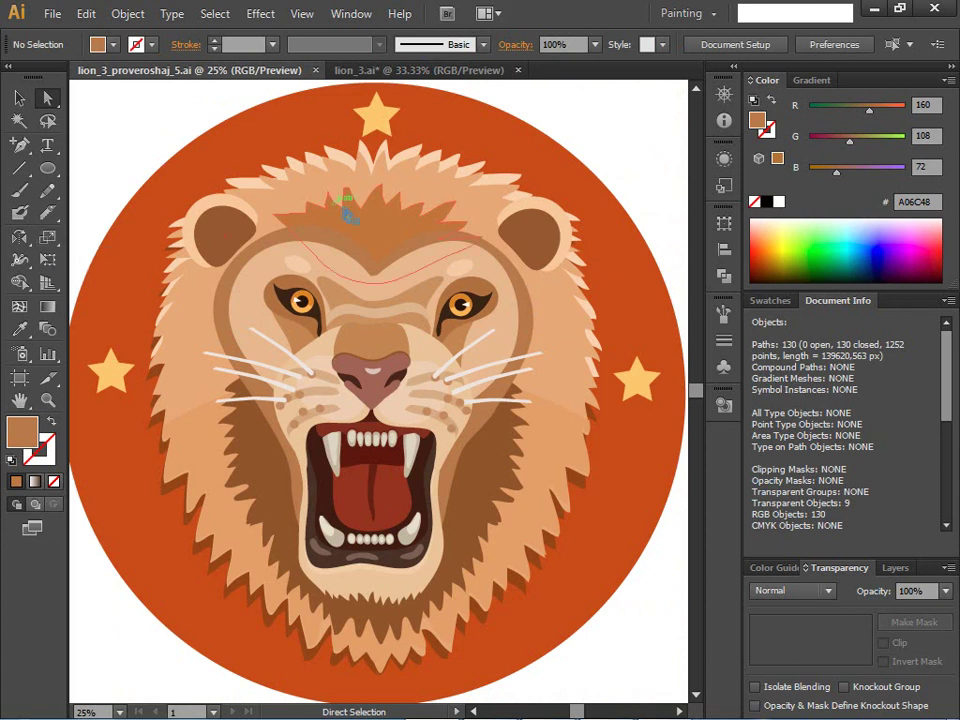
pyautogui.click(383, 75)
pyautogui.scroll(-2, 468, 395)
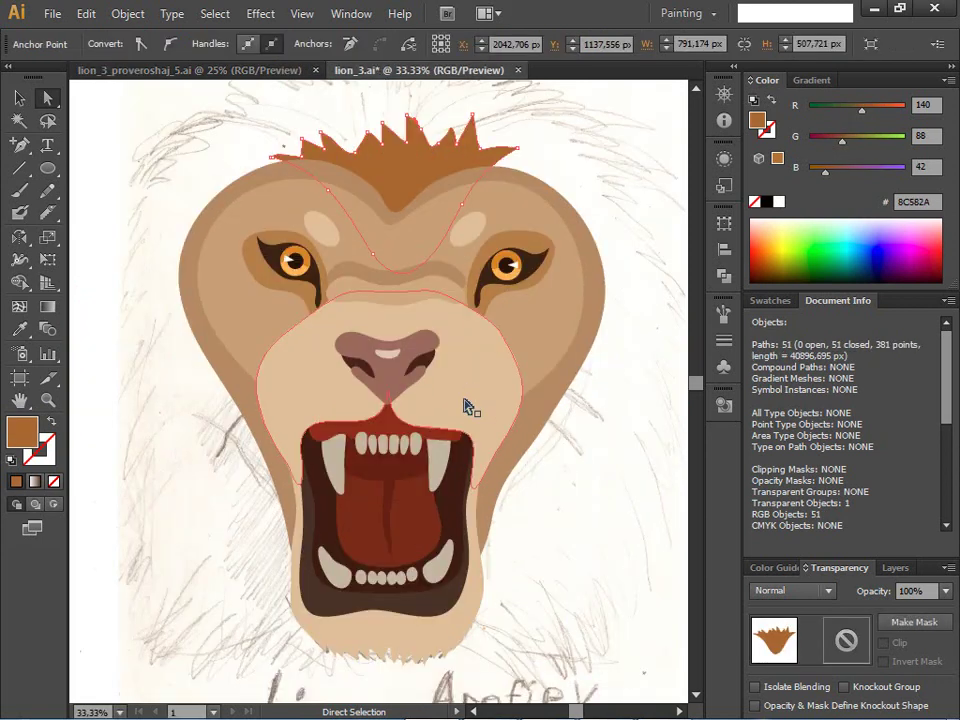
pyautogui.hotkey('ctrl', '-')
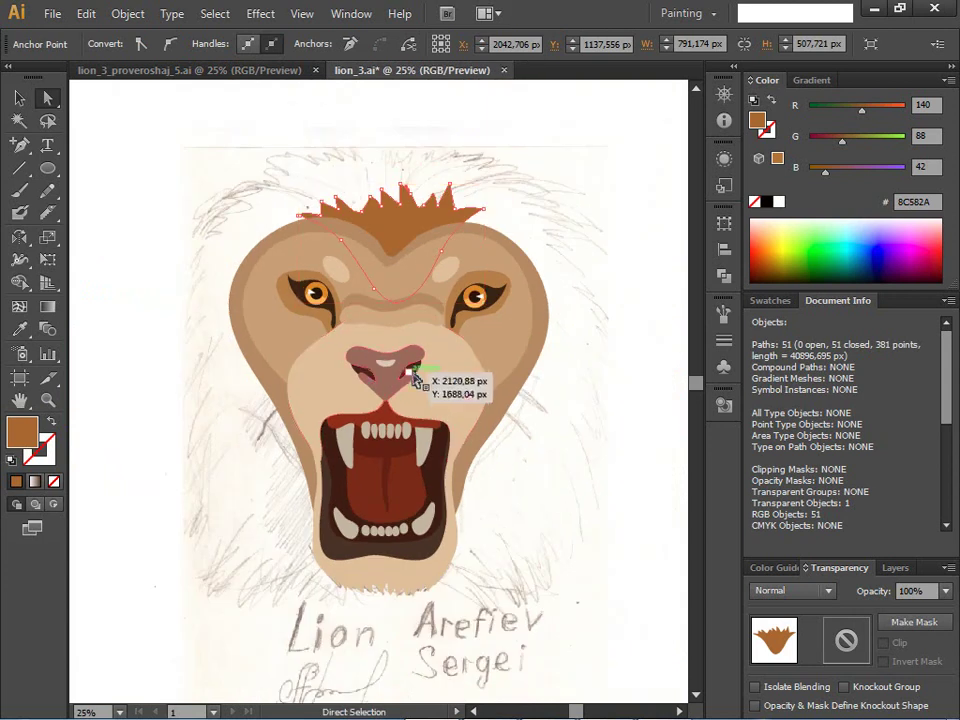
pyautogui.click(183, 338)
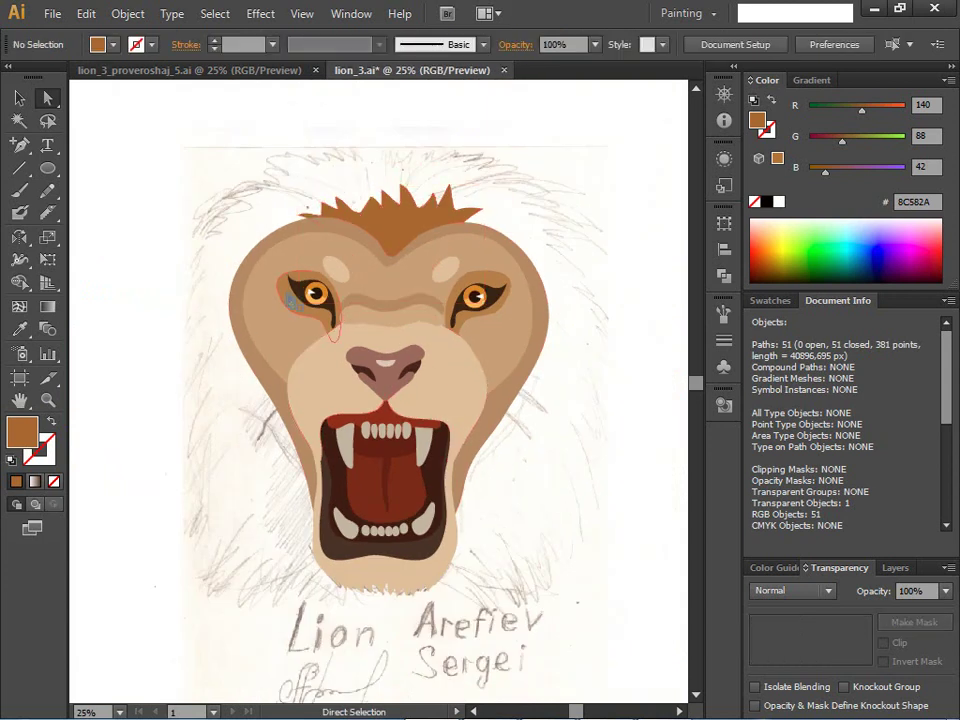
# - Pencil-draw the closed spiky right mane half and eyedrop the face's tan colour into it
pyautogui.click(48, 194)
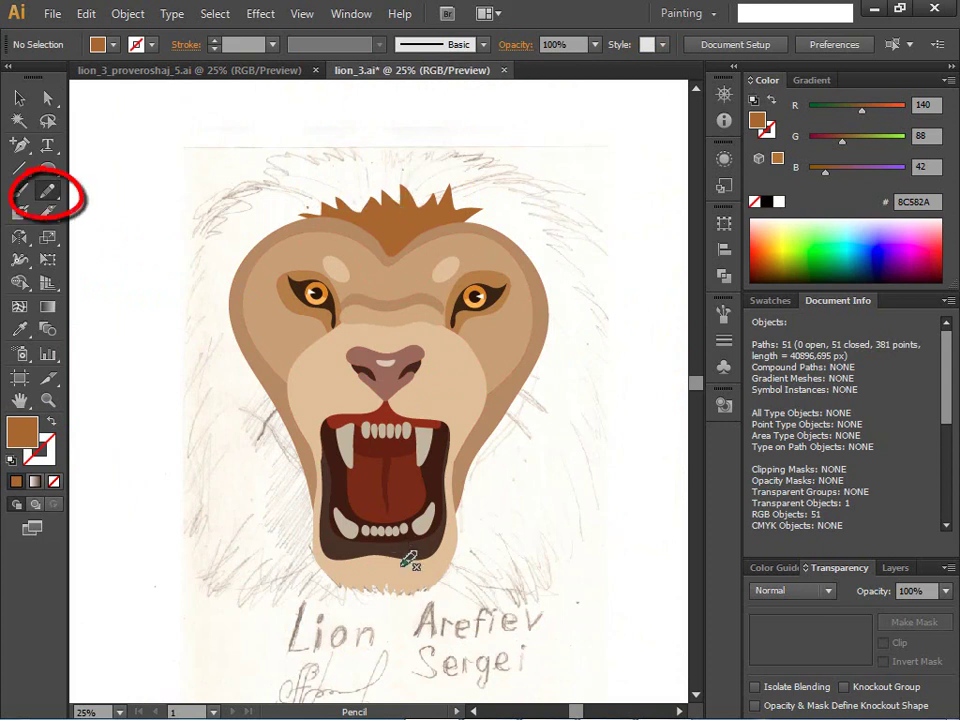
pyautogui.moveTo(386, 187)
pyautogui.mouseDown()
pyautogui.moveTo(462, 150)
pyautogui.moveTo(542, 173)
pyautogui.moveTo(608, 278)
pyautogui.moveTo(597, 295)
pyautogui.moveTo(606, 325)
pyautogui.moveTo(602, 420)
pyautogui.moveTo(587, 439)
pyautogui.moveTo(594, 486)
pyautogui.moveTo(571, 553)
pyautogui.moveTo(511, 617)
pyautogui.moveTo(393, 620)
pyautogui.moveTo(380, 602)
pyautogui.moveTo(366, 501)
pyautogui.moveTo(369, 272)
pyautogui.moveTo(386, 220)
pyautogui.mouseUp()
pyautogui.press('alt')
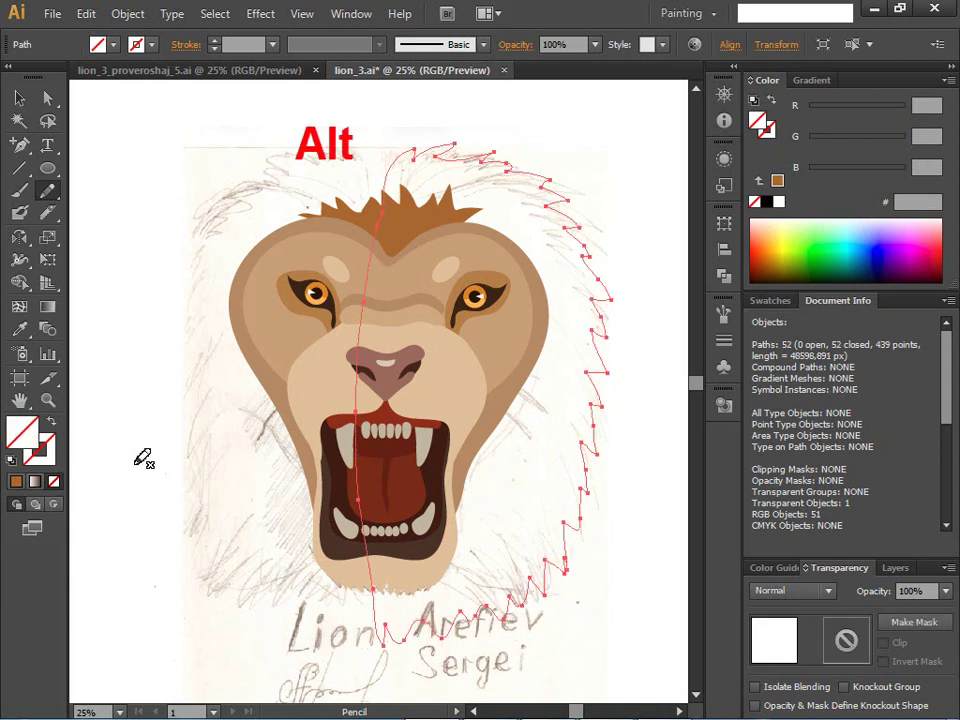
pyautogui.click(18, 330)
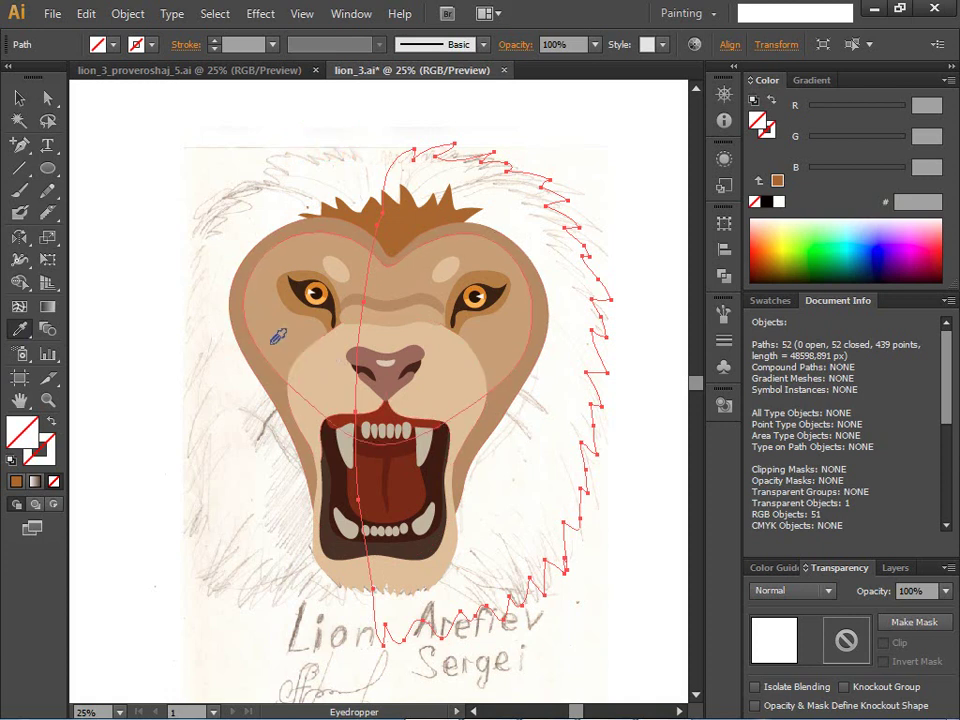
pyautogui.click(226, 352)
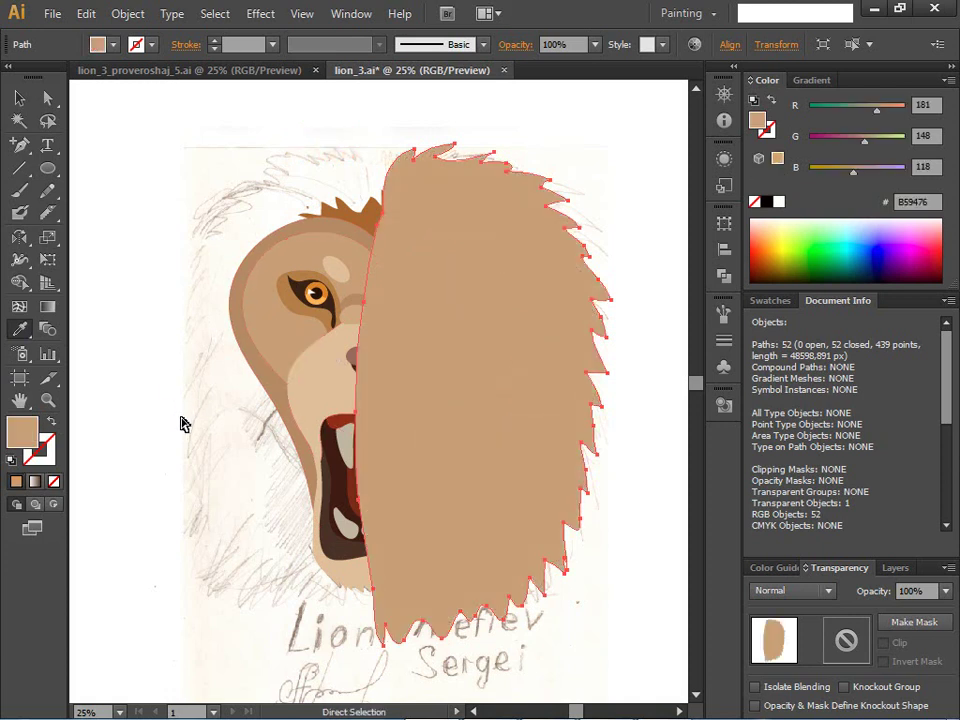
# - Send the tan half-mane behind the face and move its mouth-level anchor to the right
pyautogui.hotkey('ctrl', '-')
pyautogui.hotkey('ctrl', '+')
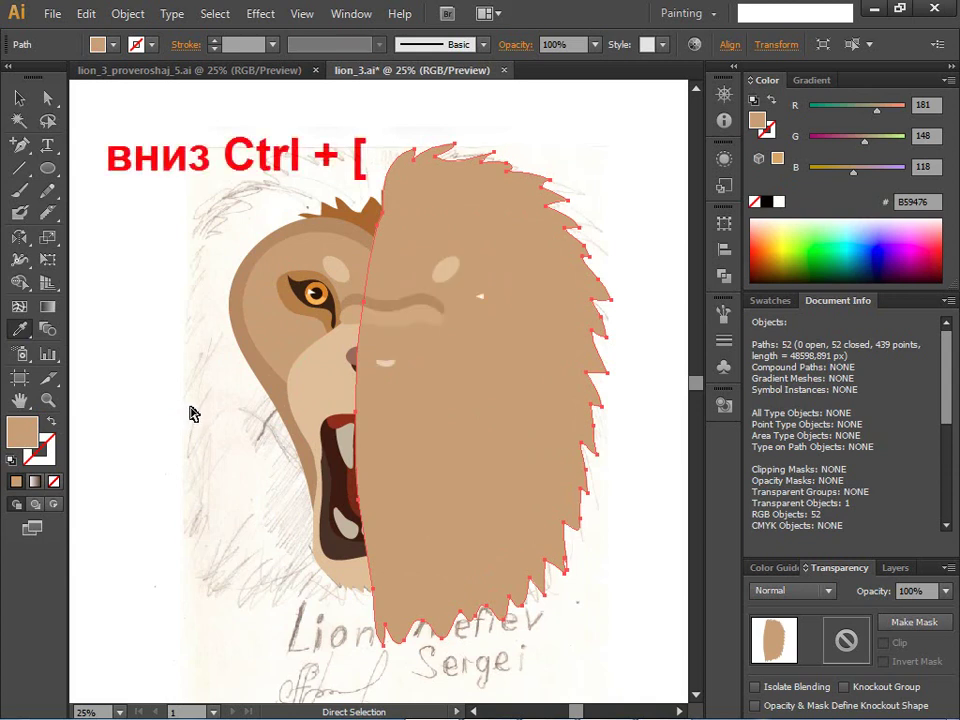
pyautogui.hotkey('ctrl', '[')
pyautogui.hotkey('ctrl', '[')
pyautogui.hotkey('ctrl', '[')
pyautogui.hotkey('ctrl', '[')
pyautogui.hotkey('ctrl', '[')
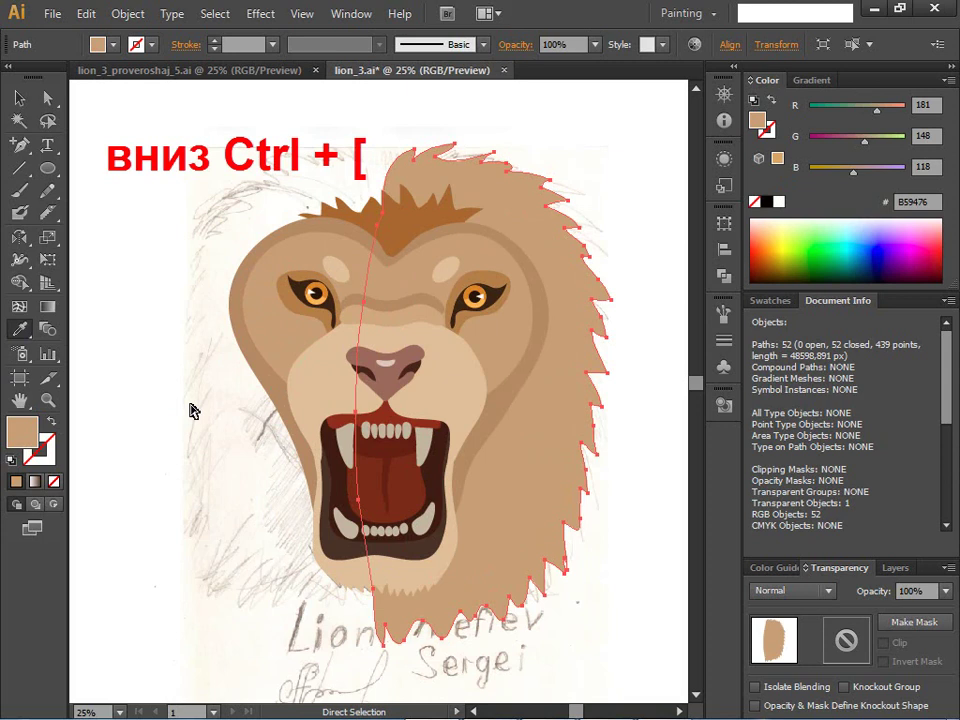
pyautogui.press('i')
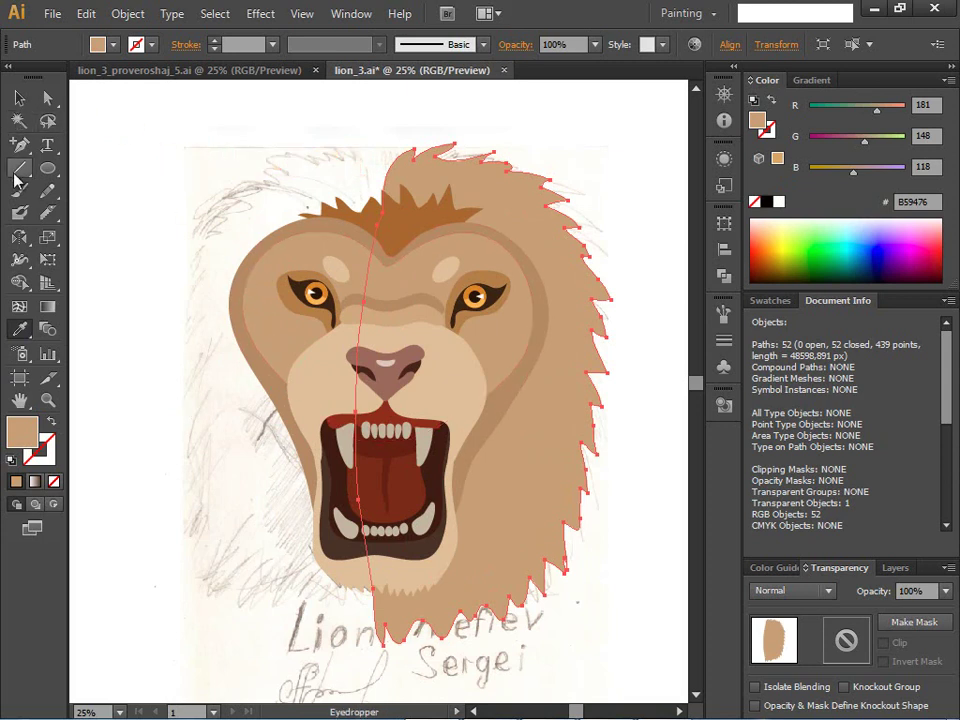
pyautogui.click(47, 97)
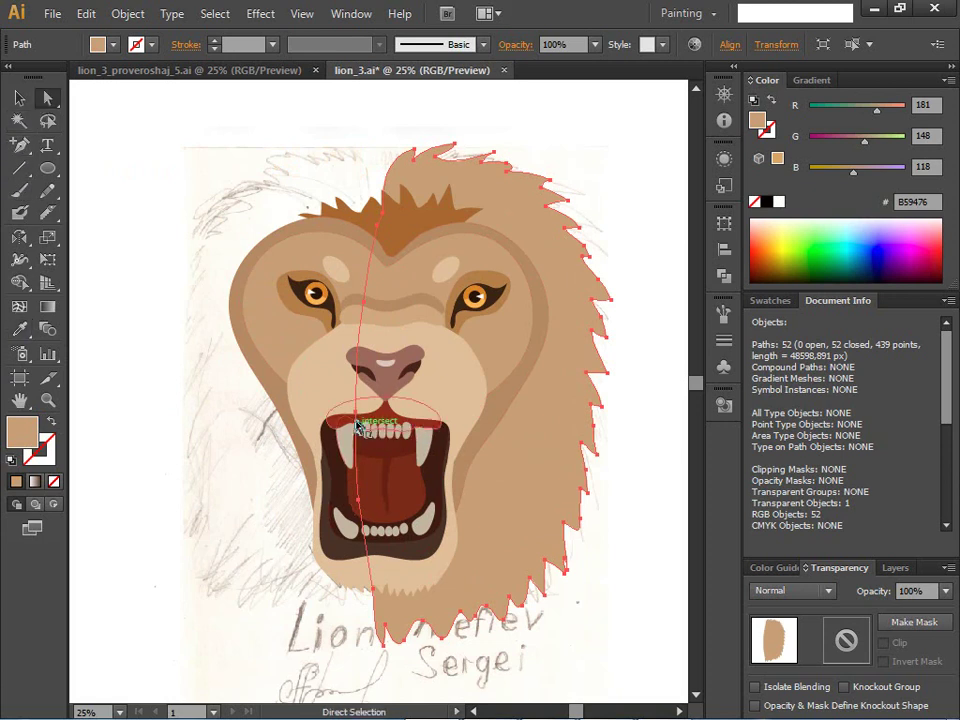
pyautogui.moveTo(357, 411); pyautogui.dragTo(385, 405)
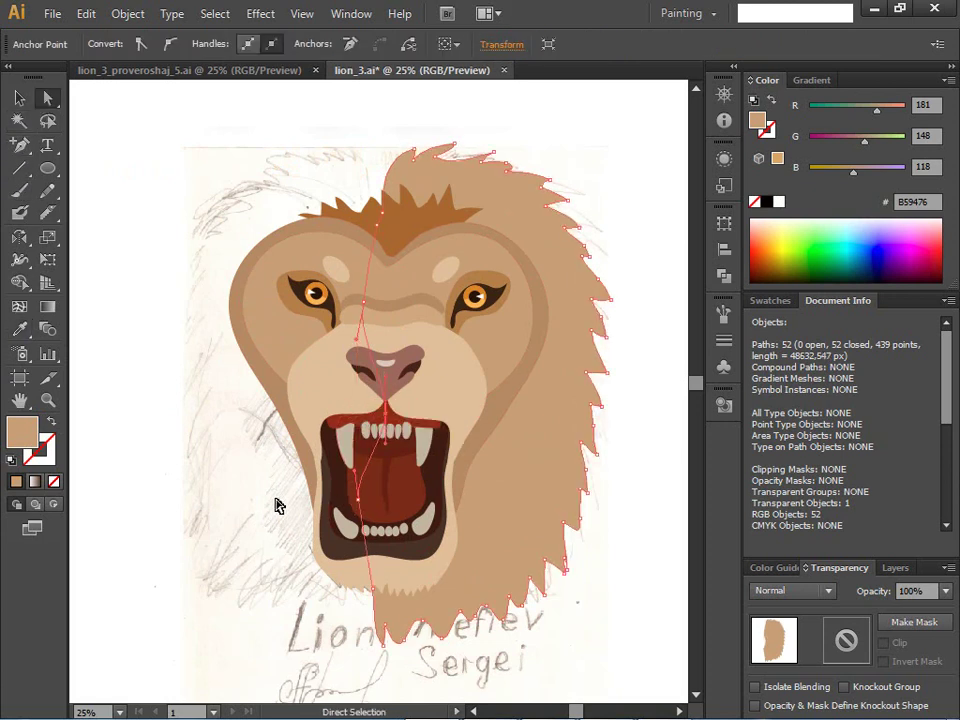
pyautogui.click(19, 97)
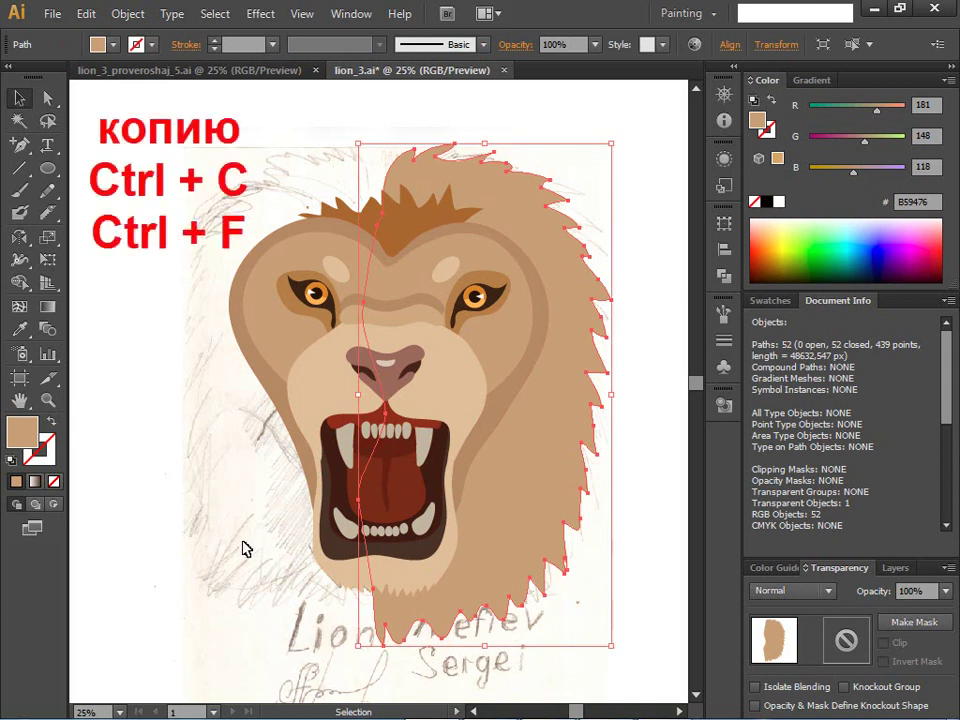
# - Reflect a copy of the mane half across a vertical axis and position it on the opposite side
pyautogui.press('a')
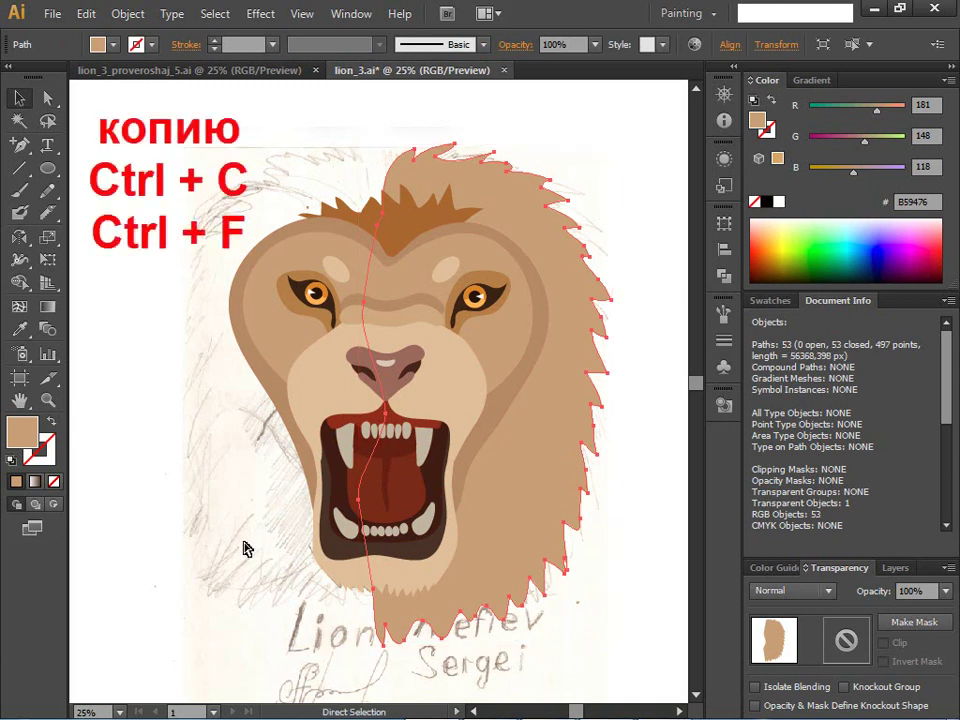
pyautogui.click(19, 237)
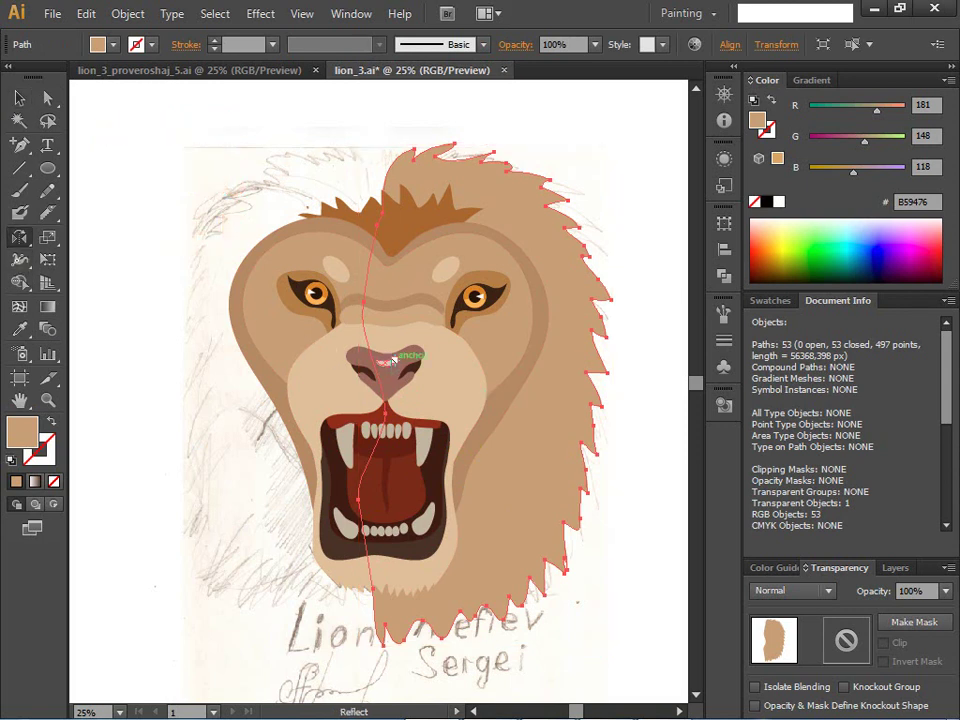
pyautogui.moveTo(547, 408); pyautogui.dragTo(290, 400)
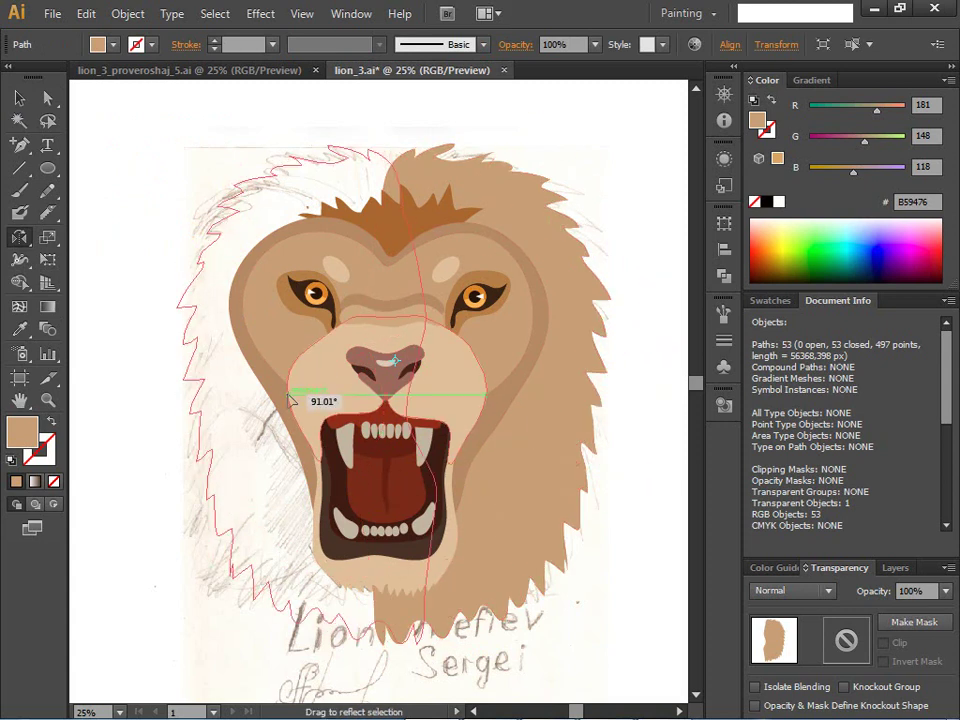
pyautogui.moveTo(290, 400); pyautogui.dragTo(215, 513)
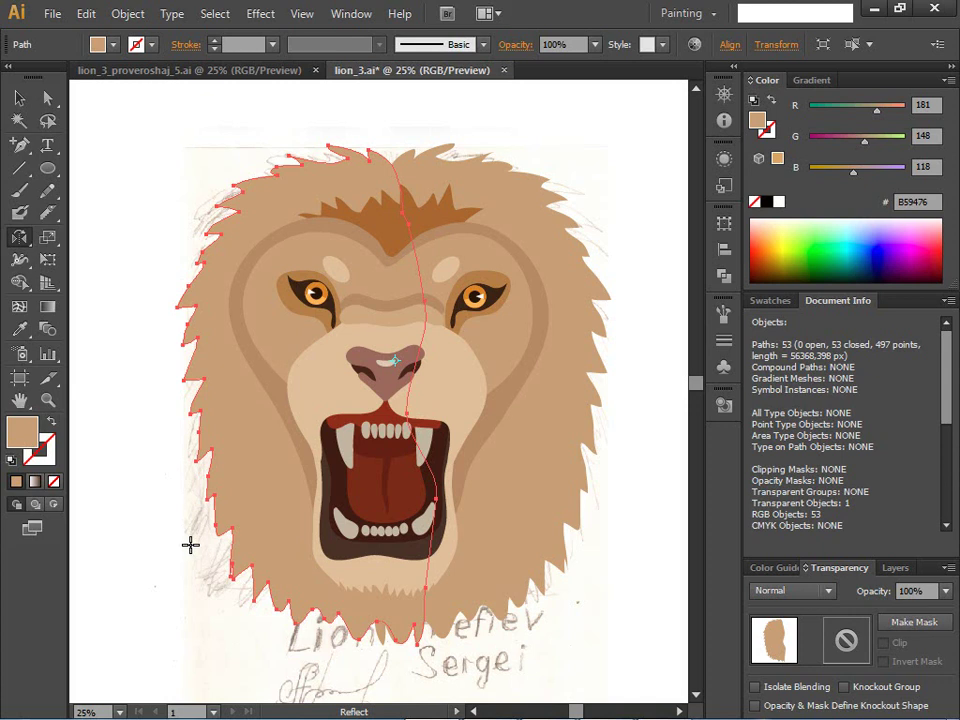
pyautogui.moveTo(190, 545)
pyautogui.mouseDown()
pyautogui.moveTo(193, 532)
pyautogui.moveTo(389, 662)
pyautogui.mouseUp()
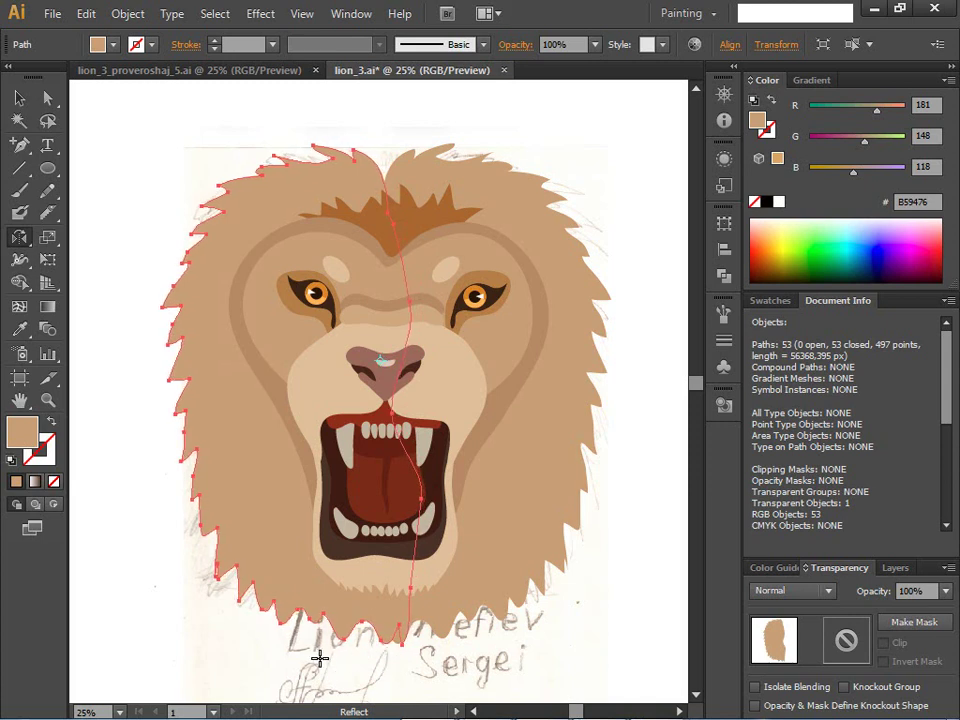
pyautogui.moveTo(361, 664); pyautogui.dragTo(338, 668)
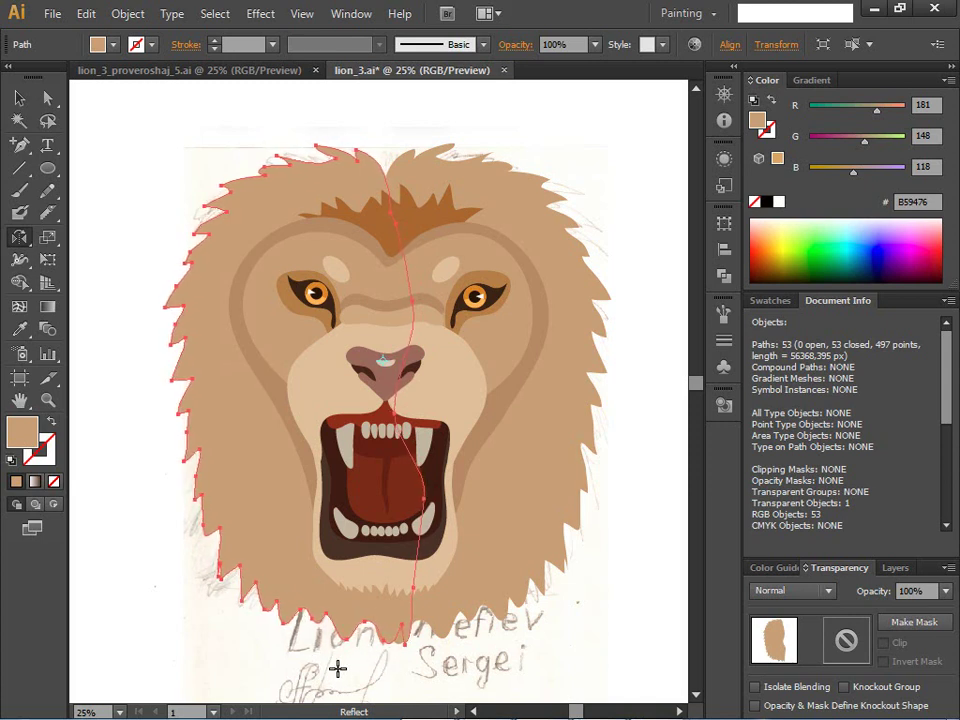
pyautogui.moveTo(338, 668); pyautogui.dragTo(338, 669)
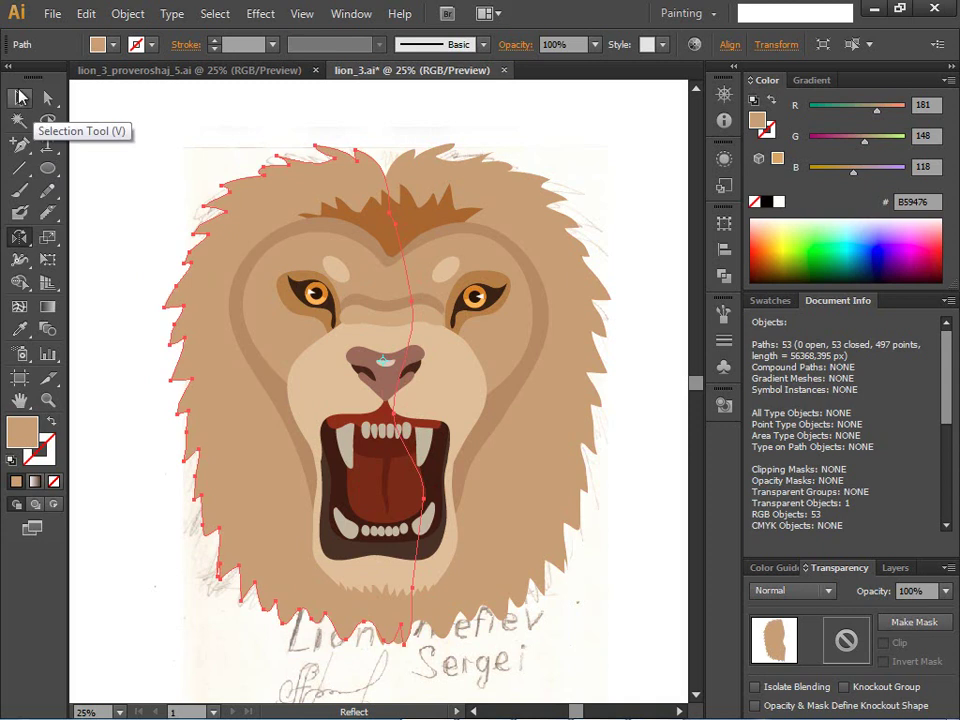
pyautogui.click(20, 97)
pyautogui.click(116, 218)
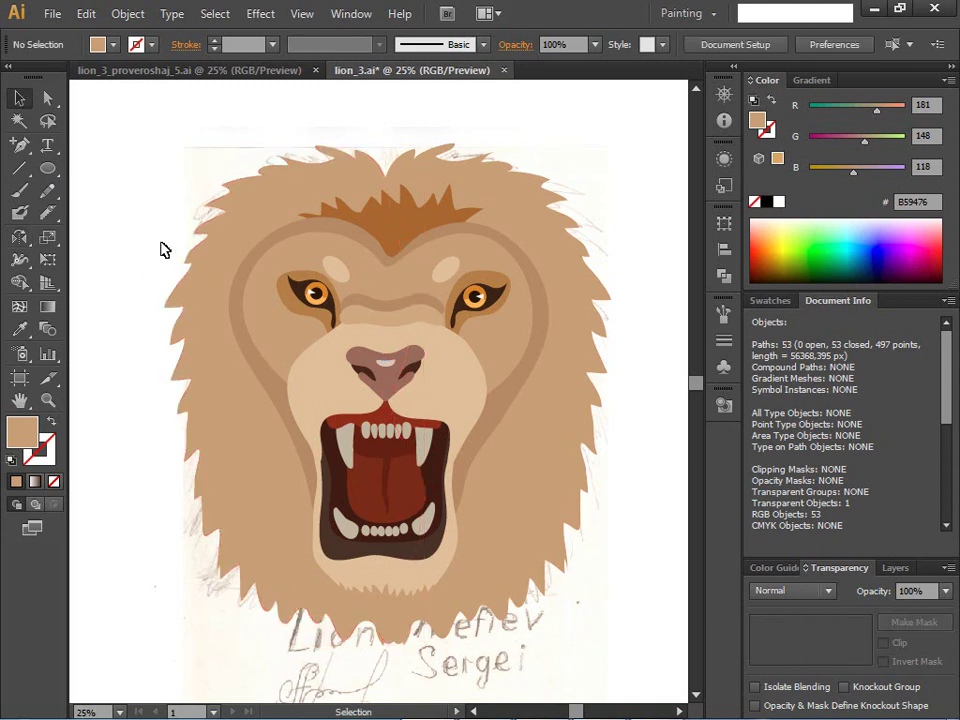
# - Unite the left and right tan mane halves into one symmetrical mane shape using Pathfinder
pyautogui.click(395, 642)
pyautogui.click(279, 510)
pyautogui.click(270, 528)
pyautogui.click(390, 664)
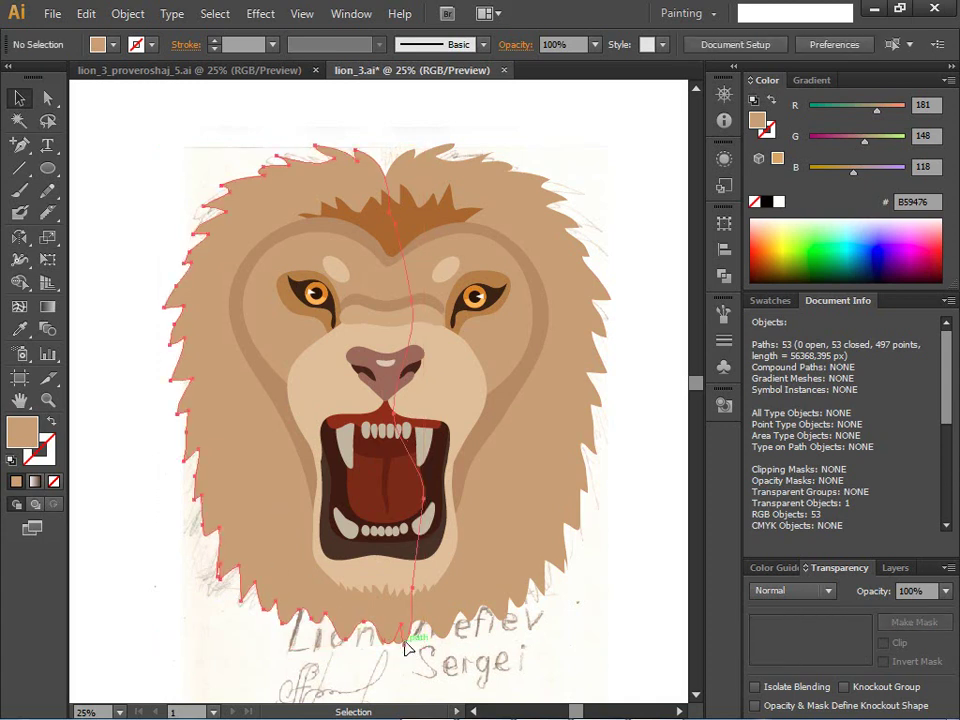
pyautogui.click(422, 641)
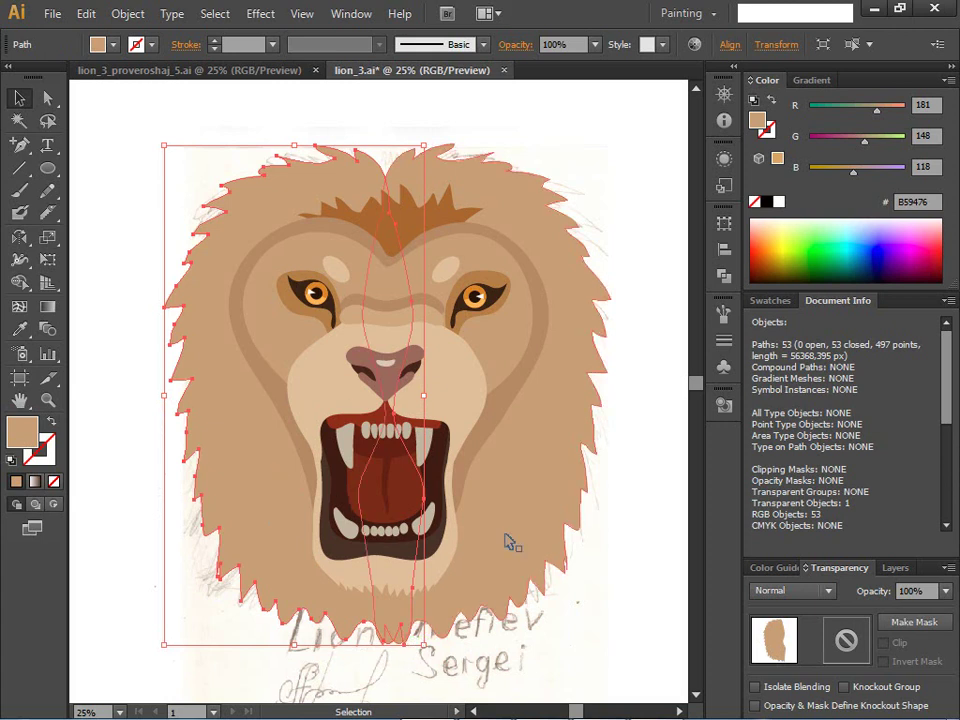
pyautogui.keyDown('shift'); pyautogui.click(553, 455); pyautogui.keyUp('shift')
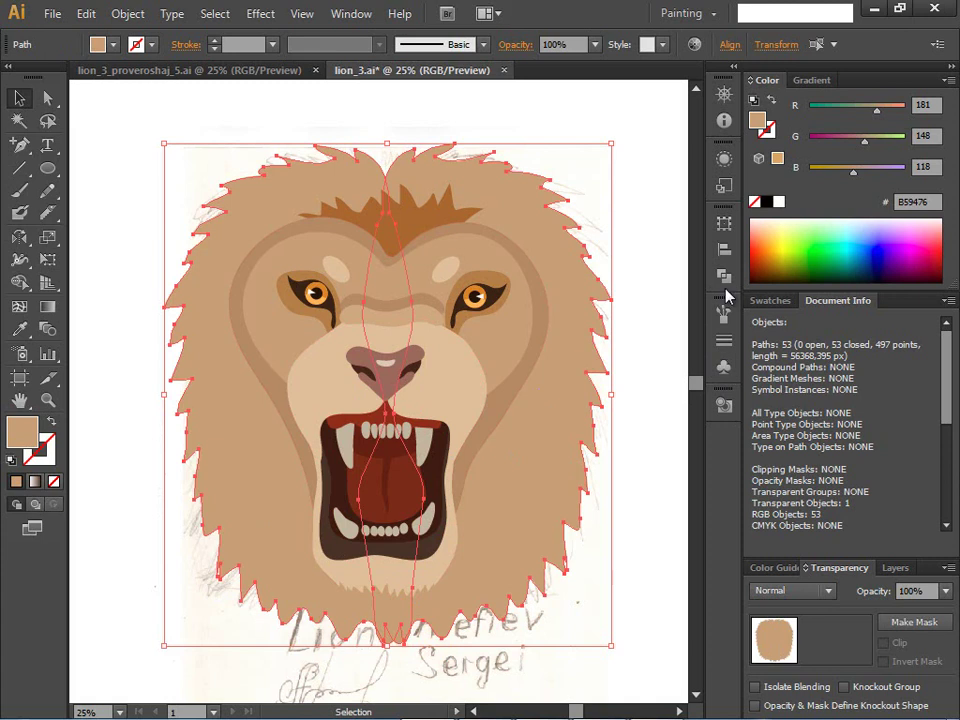
pyautogui.click(725, 278)
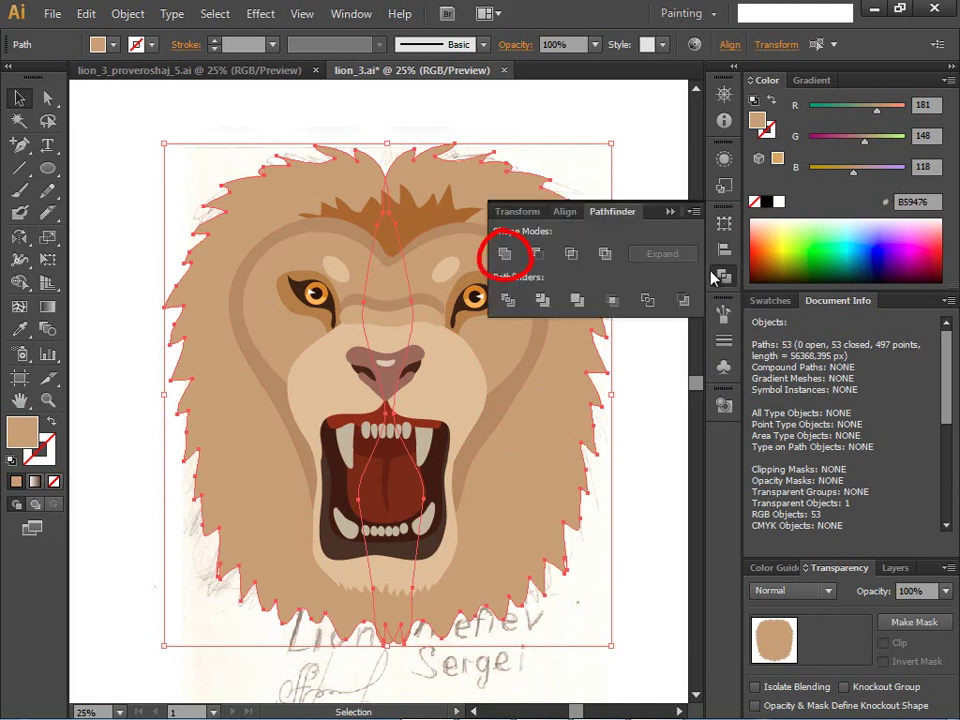
pyautogui.click(506, 256)
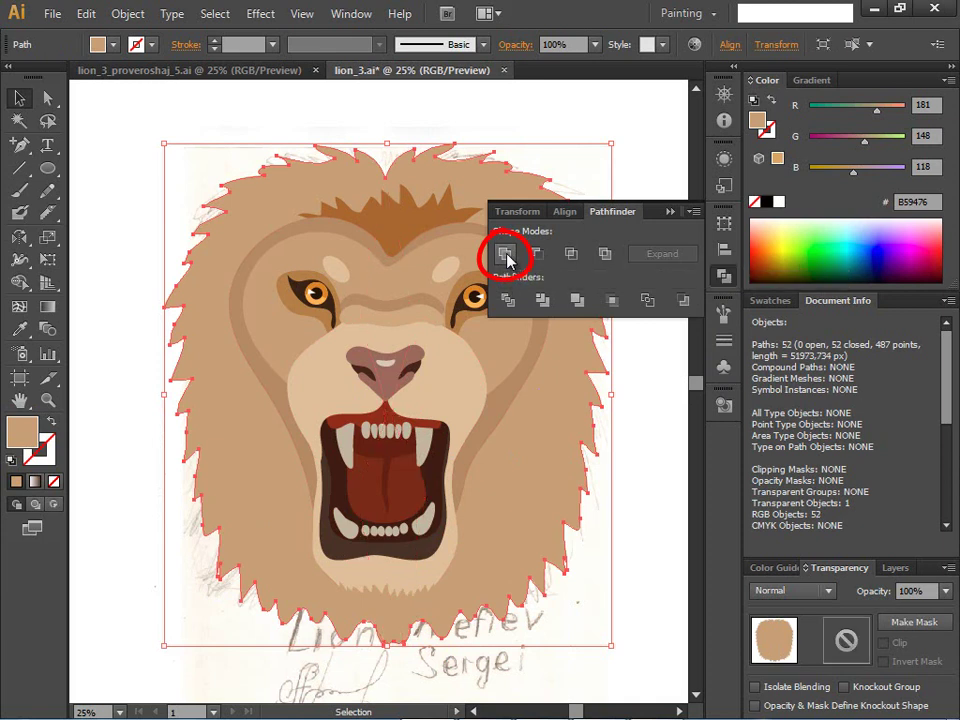
pyautogui.click(119, 579)
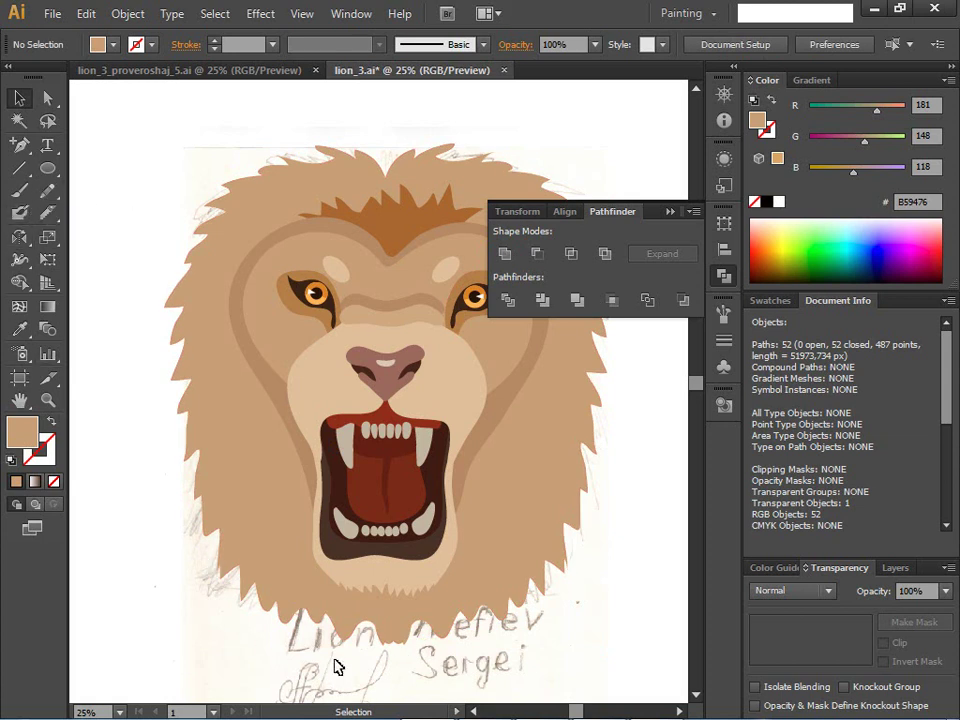
# - Pencil a small pointed tuft below the chin and give it the mane's tan colour
pyautogui.click(47, 190)
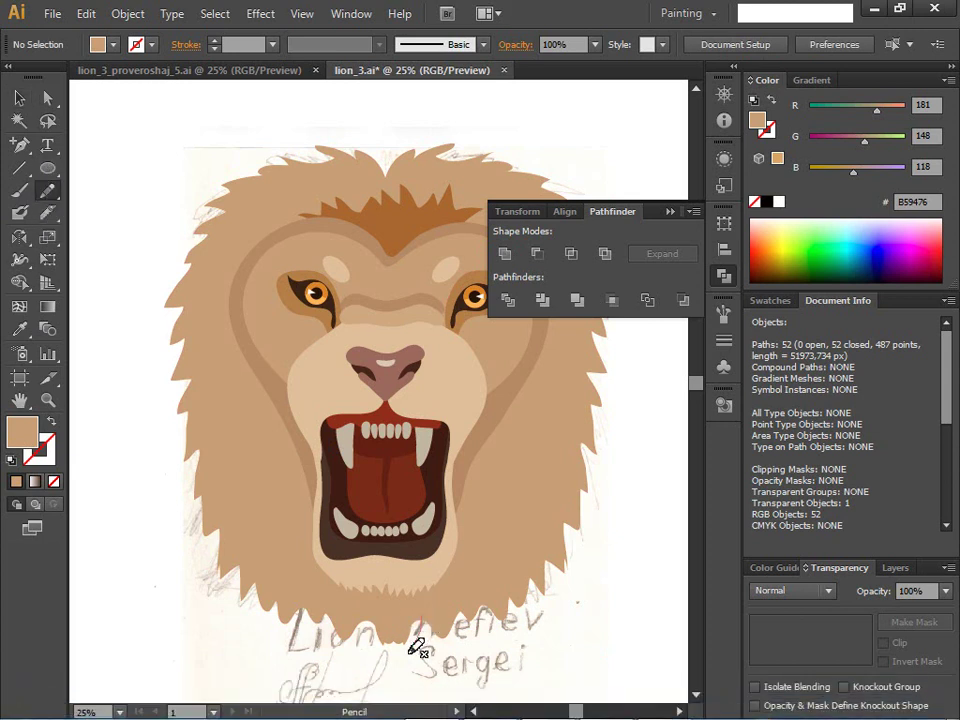
pyautogui.moveTo(403, 618)
pyautogui.mouseDown()
pyautogui.moveTo(420, 612)
pyautogui.moveTo(420, 626)
pyautogui.mouseUp()
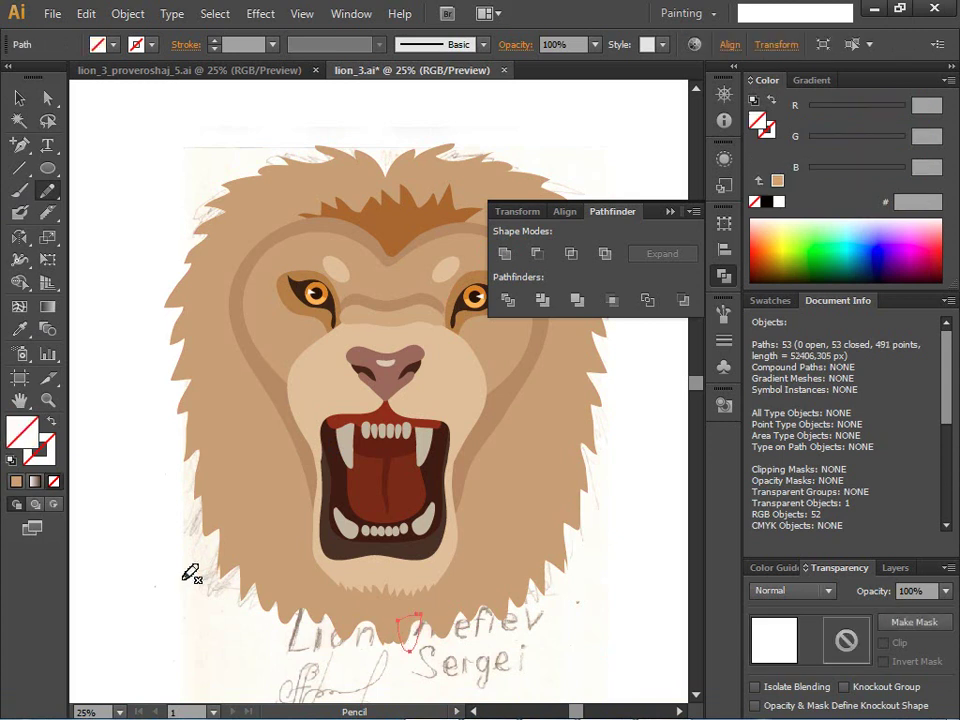
pyautogui.click(20, 330)
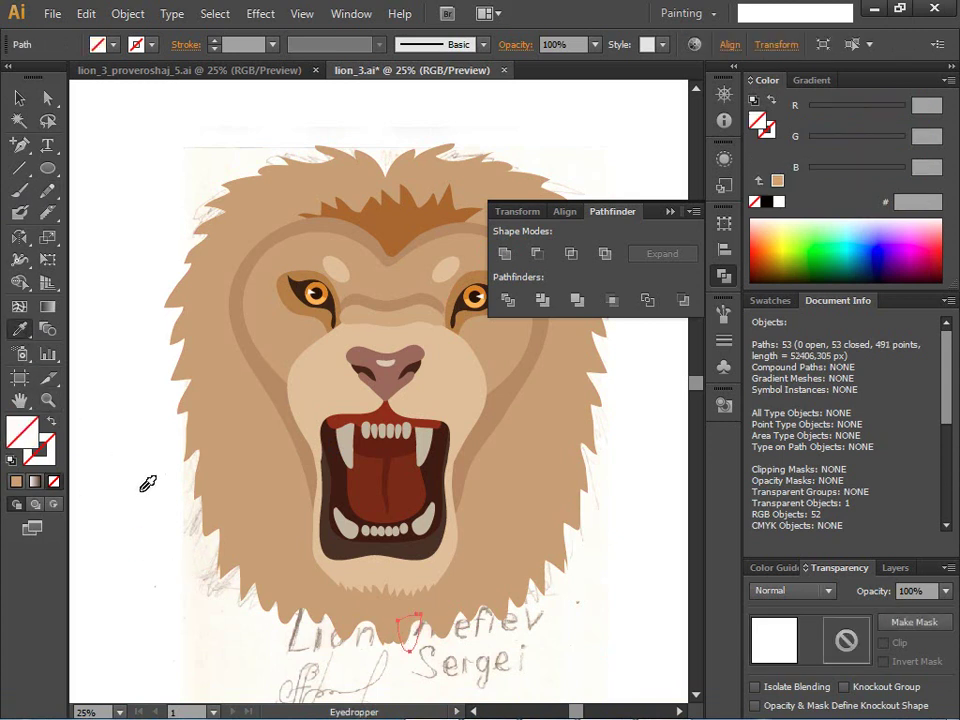
pyautogui.click(468, 530)
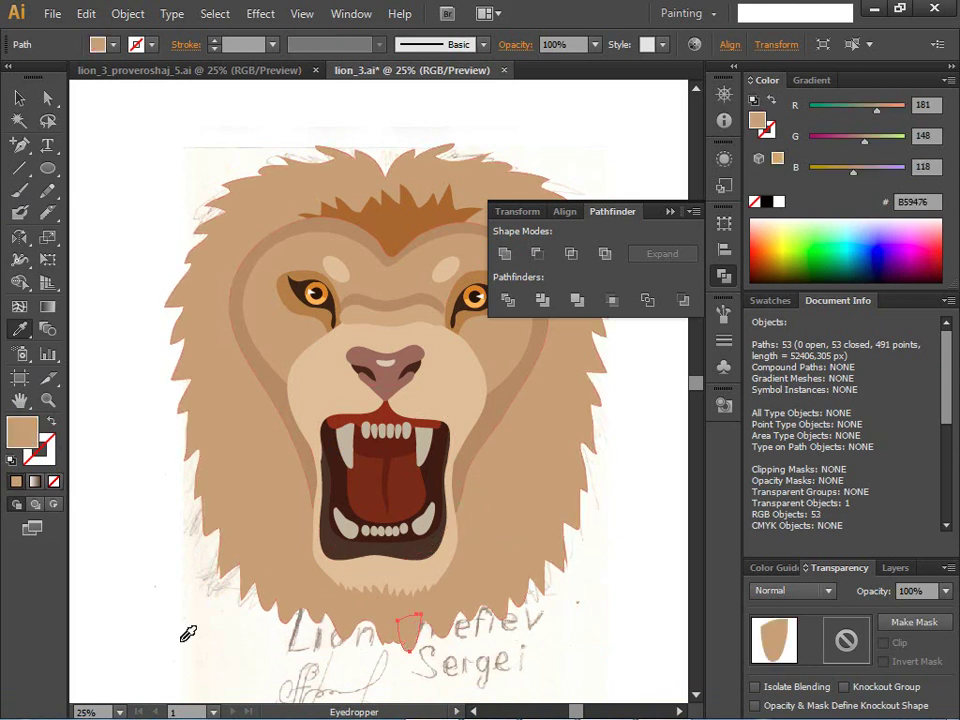
pyautogui.click(20, 97)
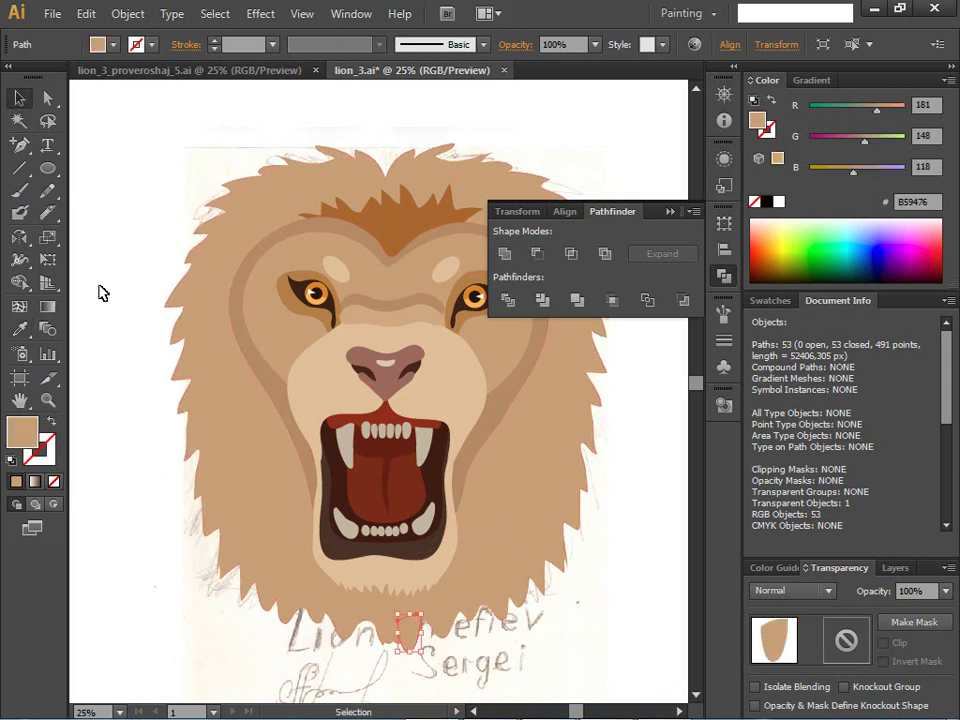
# - Duplicate the tuft in place, mirror it vertically, and place it beside the original
pyautogui.hotkey('ctrl', 'c')
pyautogui.hotkey('ctrl', 'f')
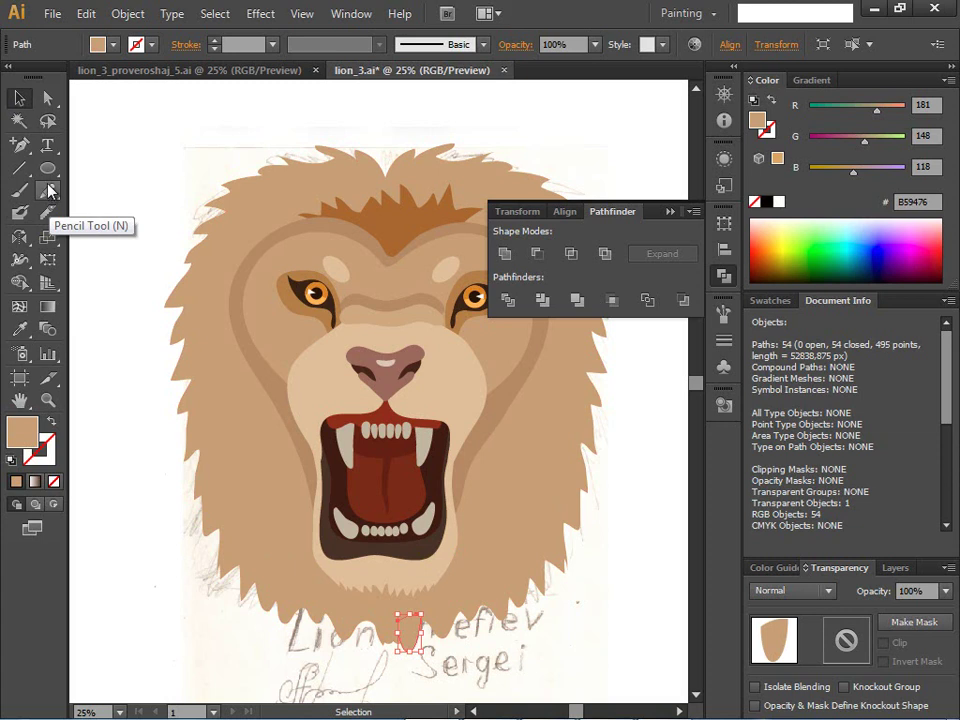
pyautogui.click(19, 237)
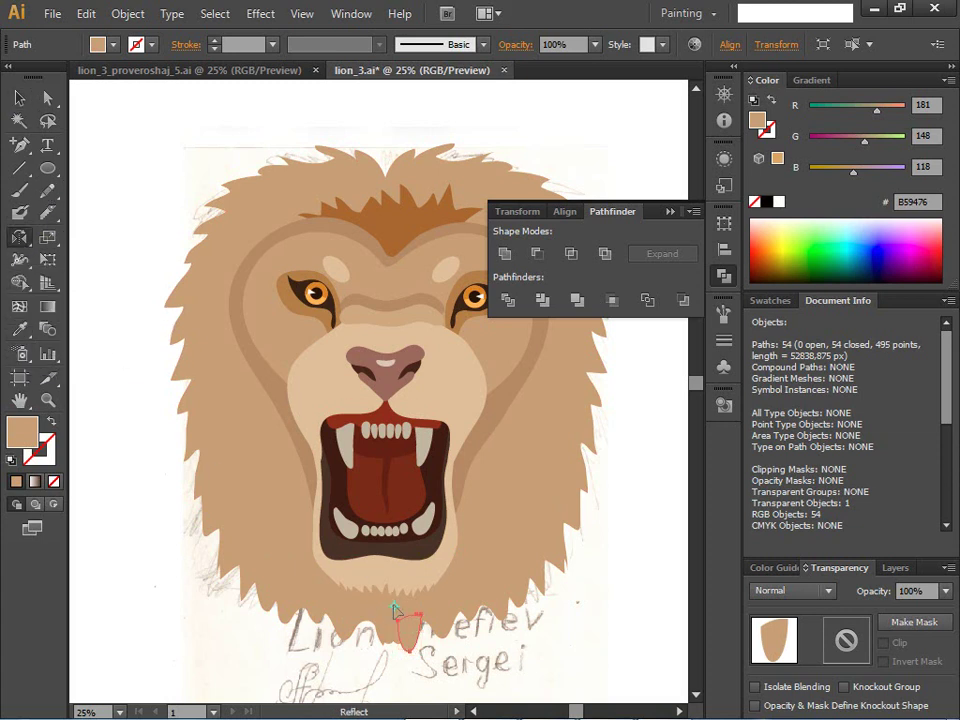
pyautogui.moveTo(418, 628); pyautogui.dragTo(367, 632)
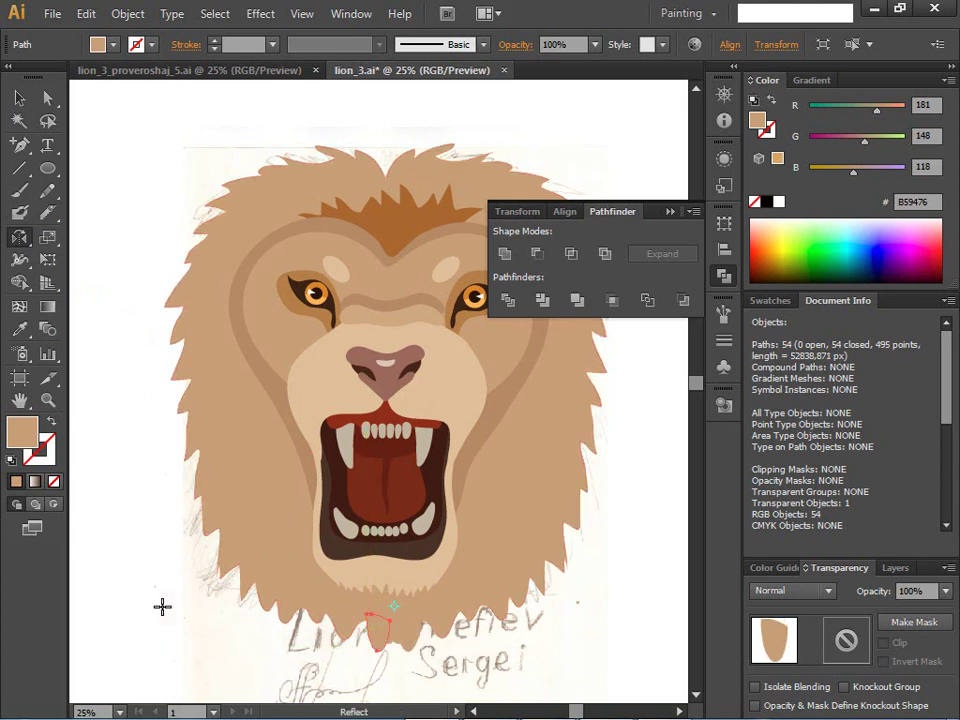
pyautogui.click(19, 97)
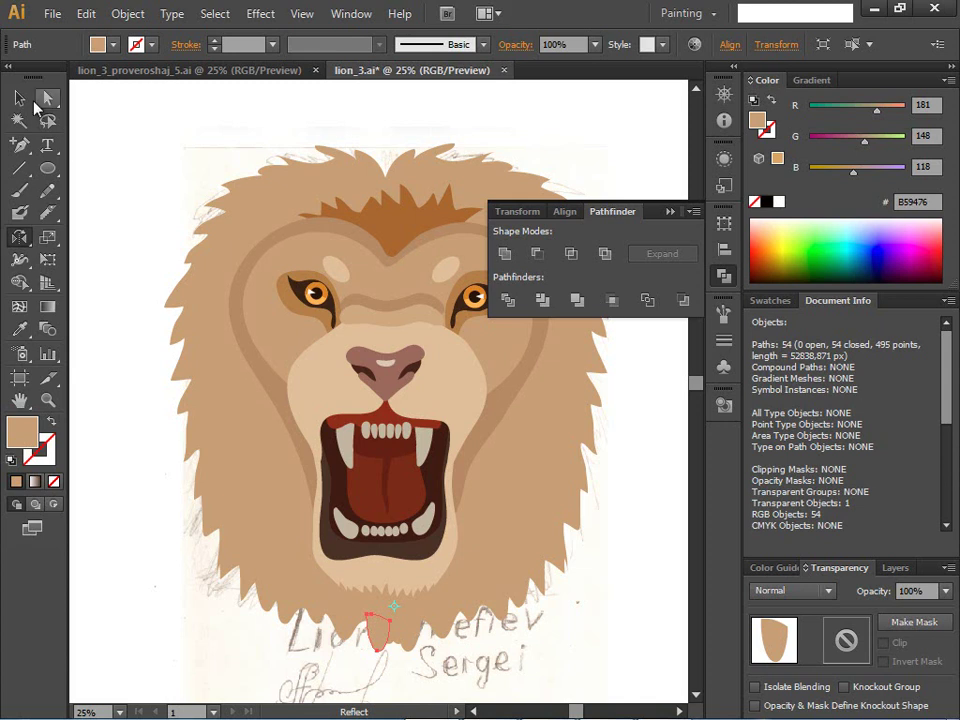
pyautogui.moveTo(379, 630); pyautogui.dragTo(420, 632)
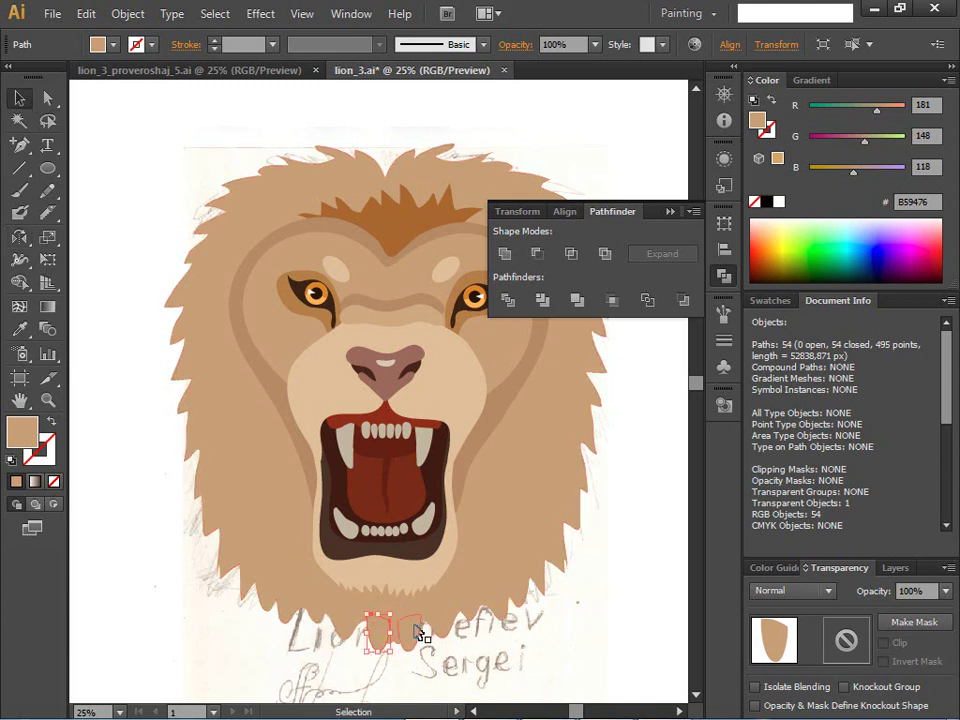
pyautogui.keyDown('shift'); pyautogui.click(418, 630); pyautogui.keyUp('shift')
# - Unite the mane with both tufts and send it three levels back behind the face
pyautogui.keyDown('shift'); pyautogui.click(485, 581); pyautogui.keyUp('shift')
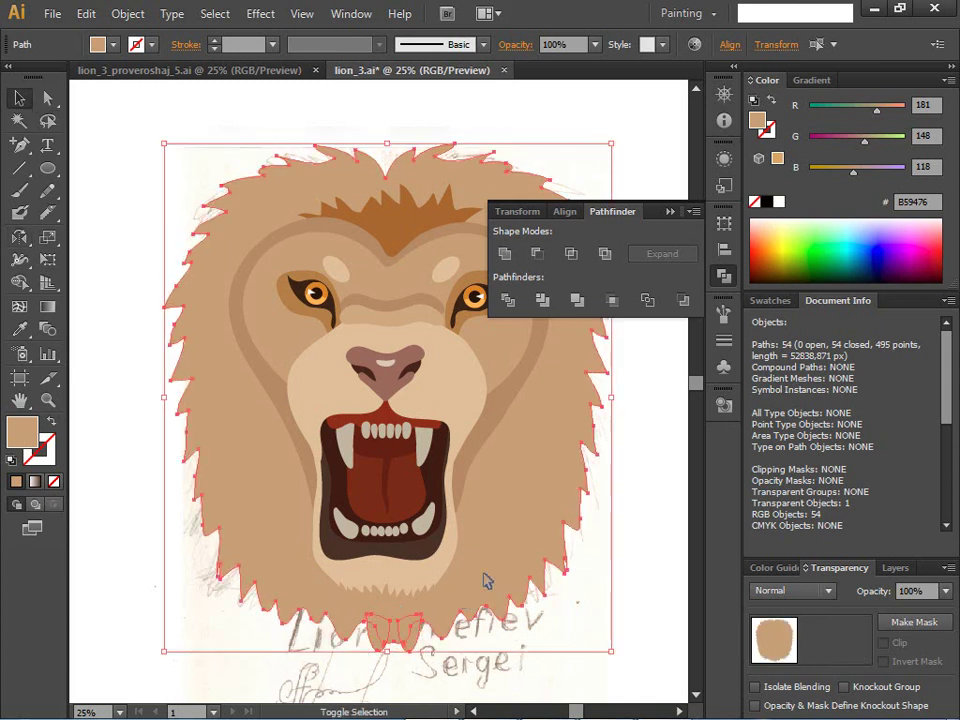
pyautogui.click(505, 255)
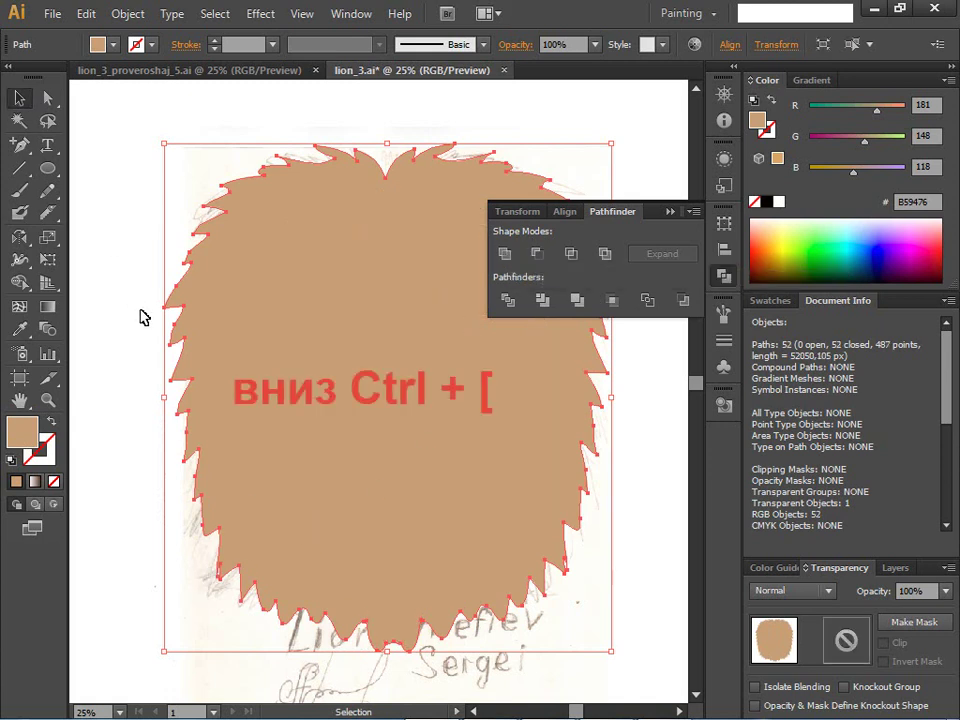
pyautogui.hotkey('ctrl', '[')
pyautogui.hotkey('ctrl', '[')
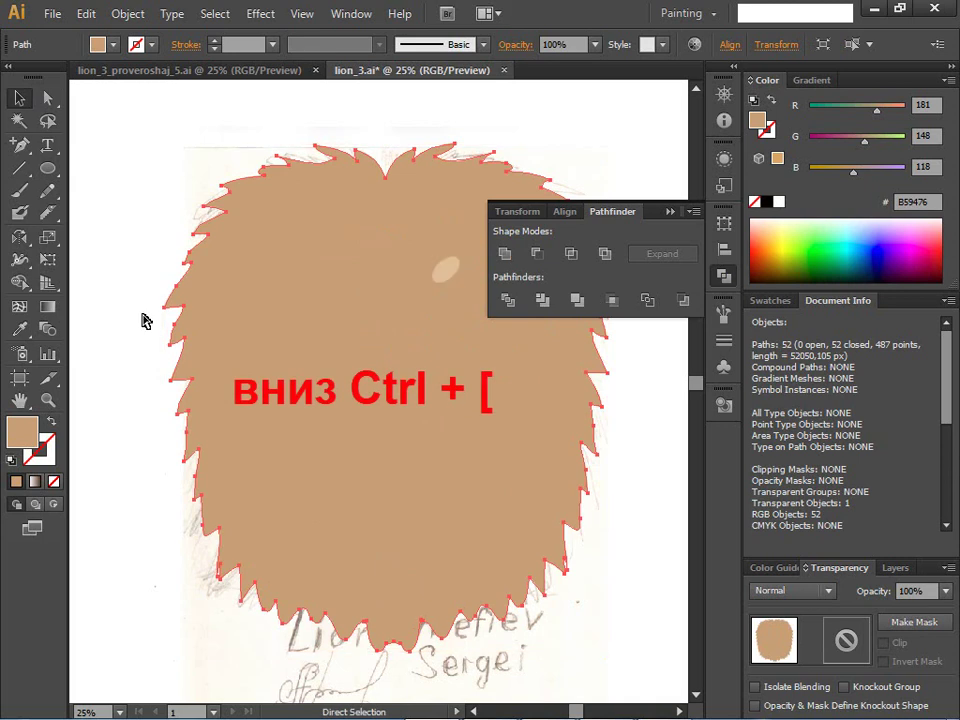
pyautogui.hotkey('ctrl', '[')
pyautogui.hotkey('ctrl', '[')
pyautogui.hotkey('ctrl', '[')
pyautogui.hotkey('ctrl', '[')
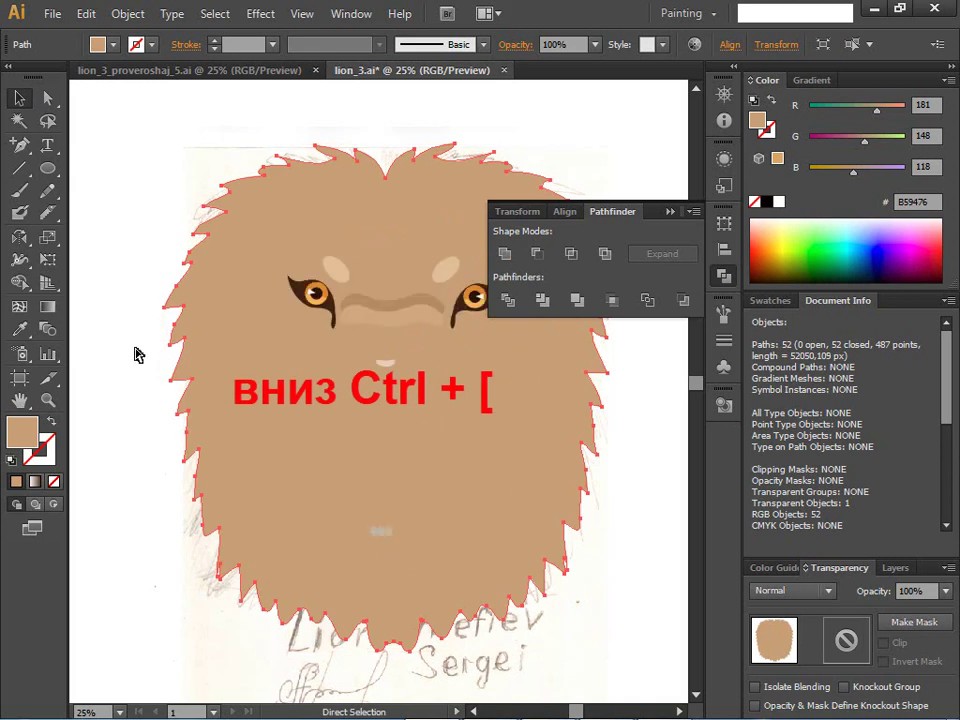
pyautogui.hotkey('ctrl', '[')
pyautogui.hotkey('ctrl', '[')
pyautogui.hotkey('ctrl', '[')
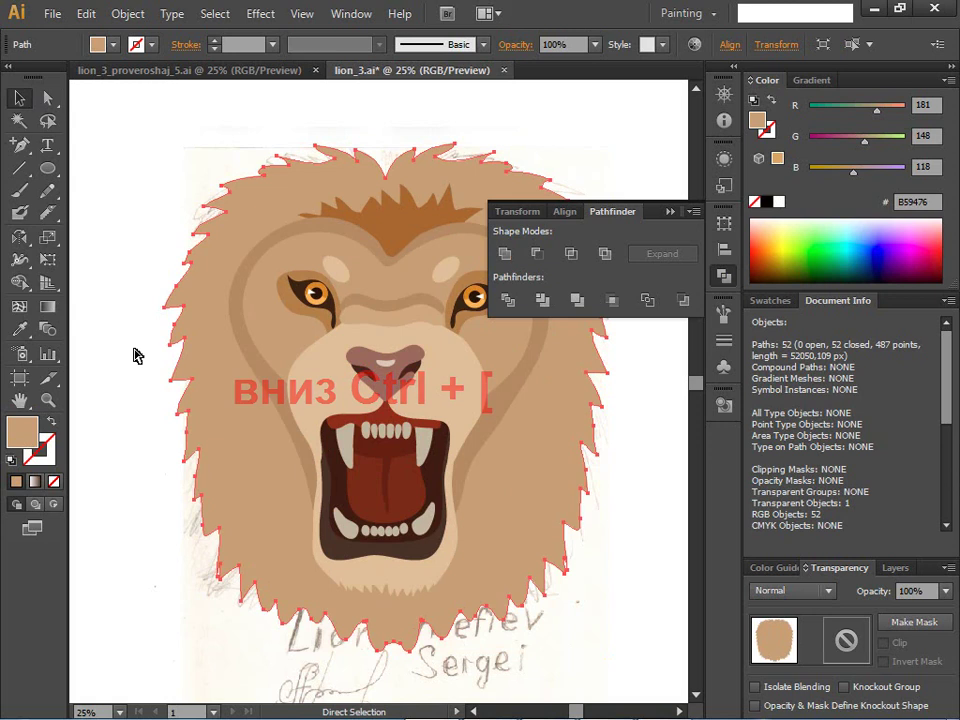
# - Close Pathfinder, deselect, and switch to the lion_3_proveroshaj_5.ai reference document
pyautogui.click(669, 212)
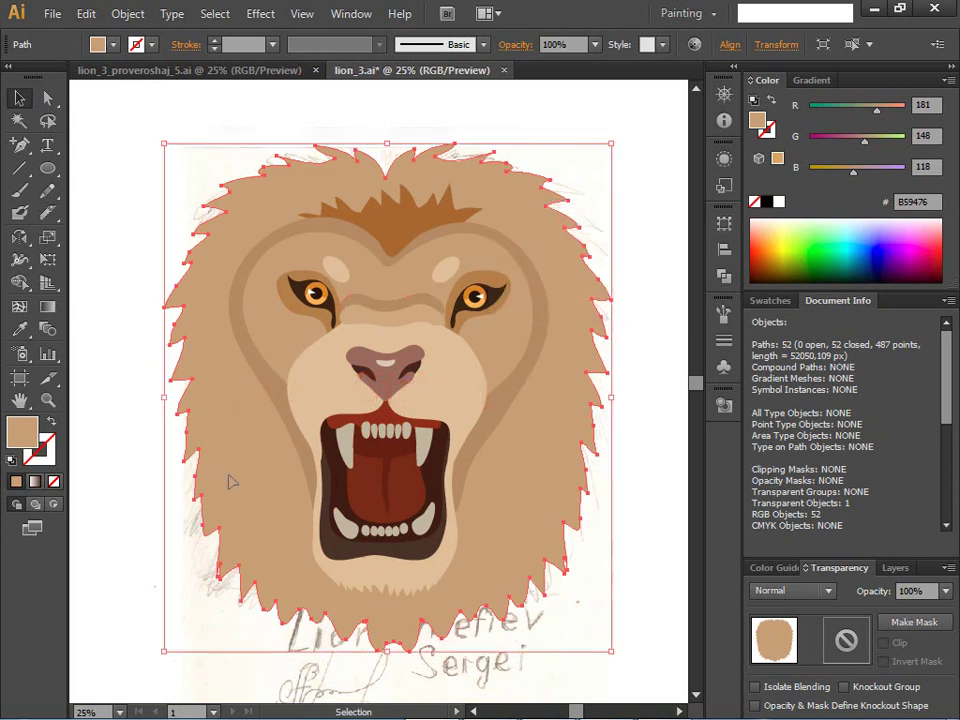
pyautogui.click(169, 545)
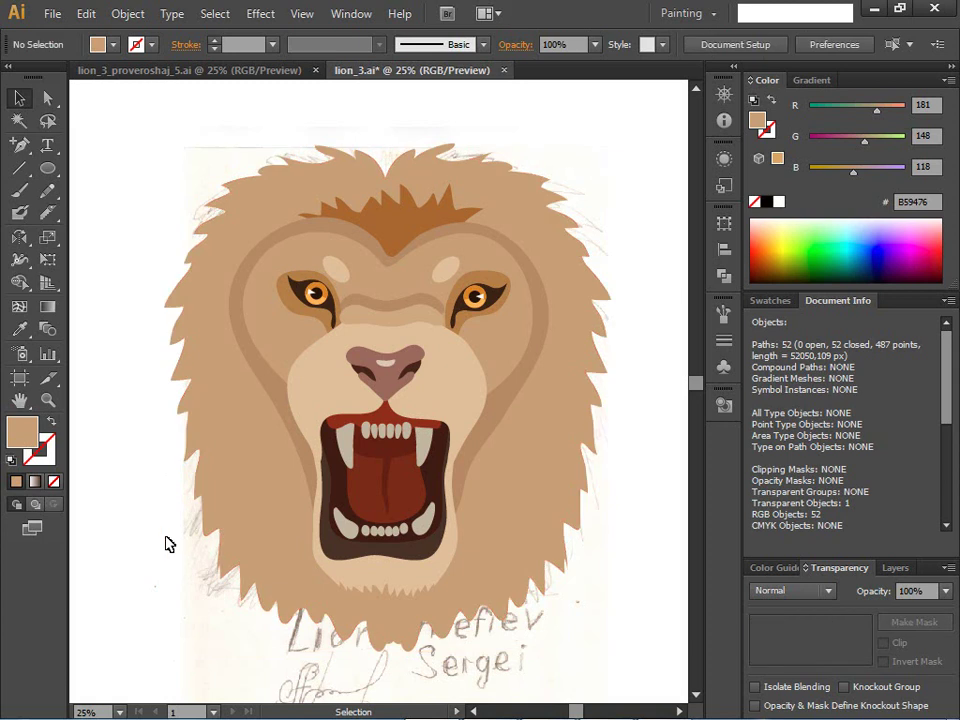
pyautogui.click(167, 71)
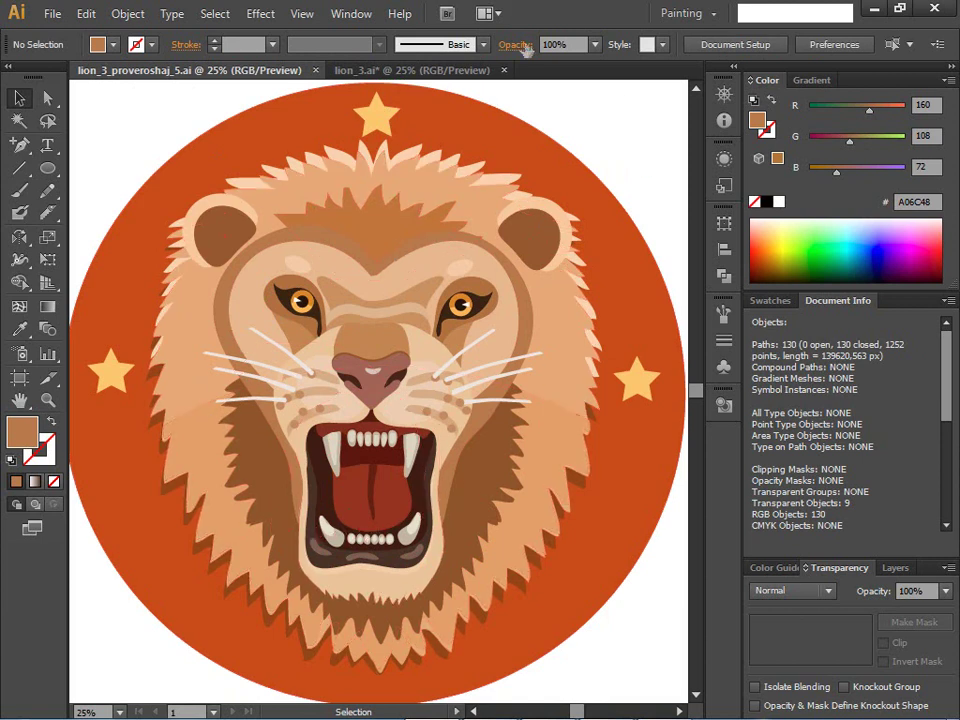
# - Switch to the lion_3.ai drawing and select its face and muzzle shapes
pyautogui.click(345, 70)
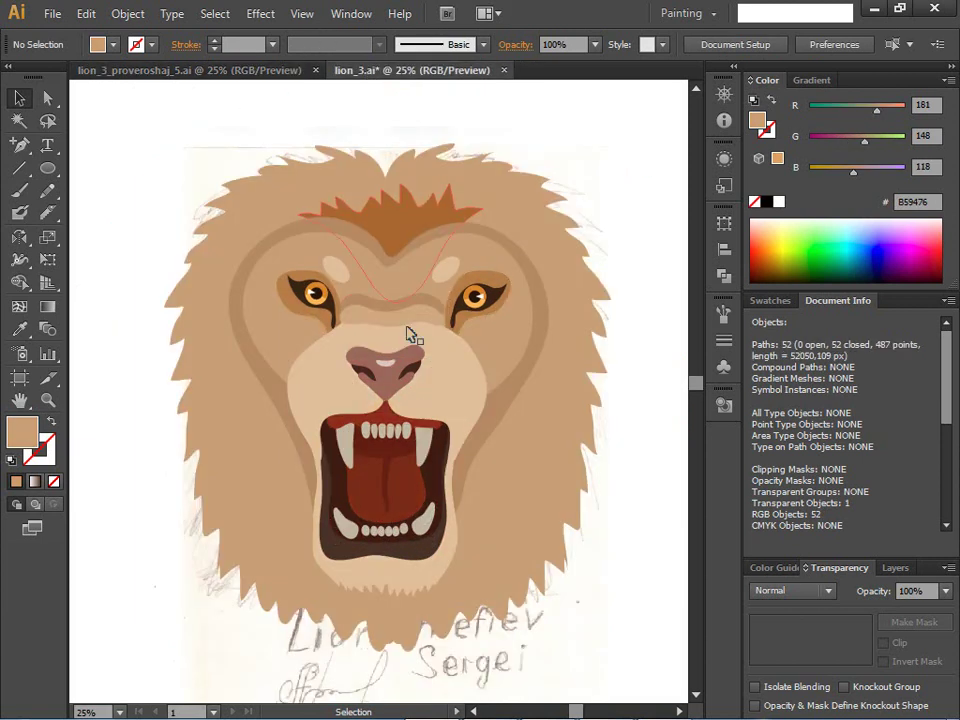
pyautogui.click(281, 399)
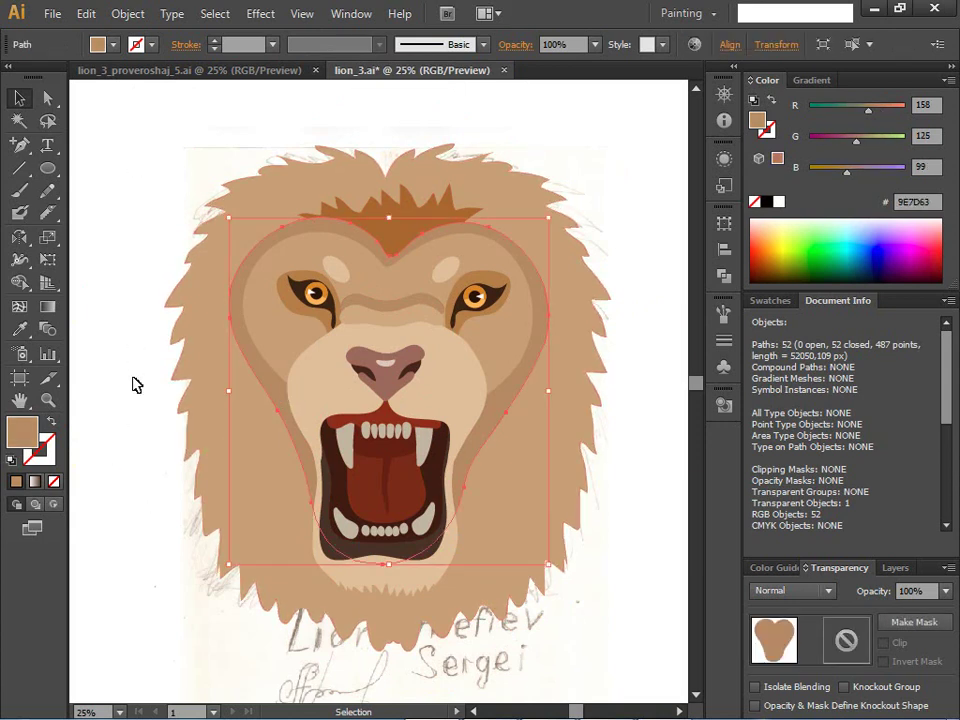
pyautogui.click(141, 413)
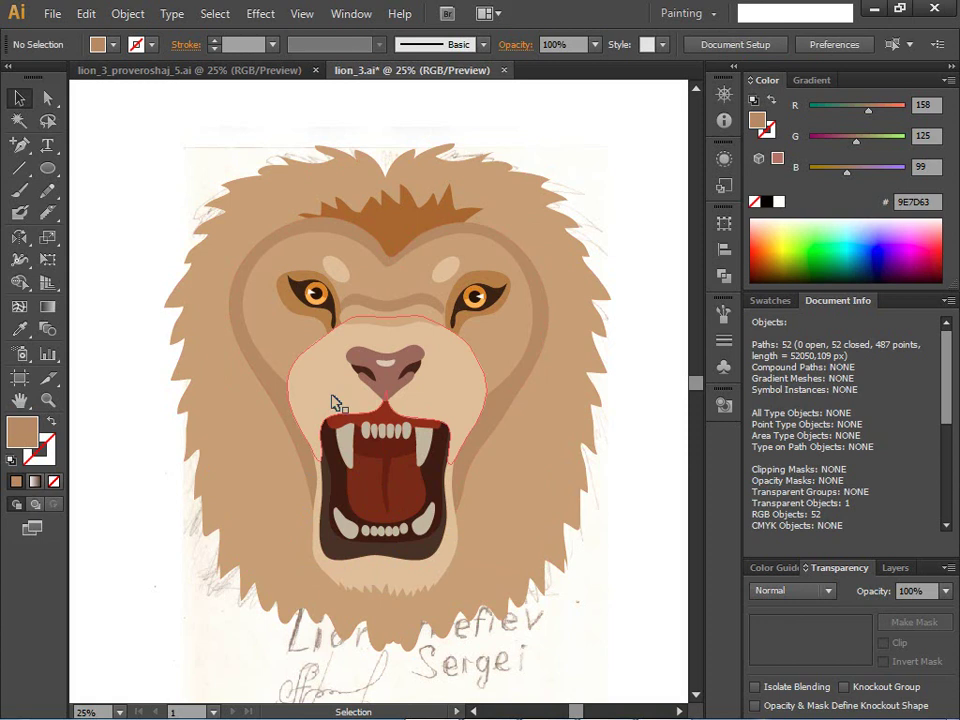
pyautogui.click(366, 402)
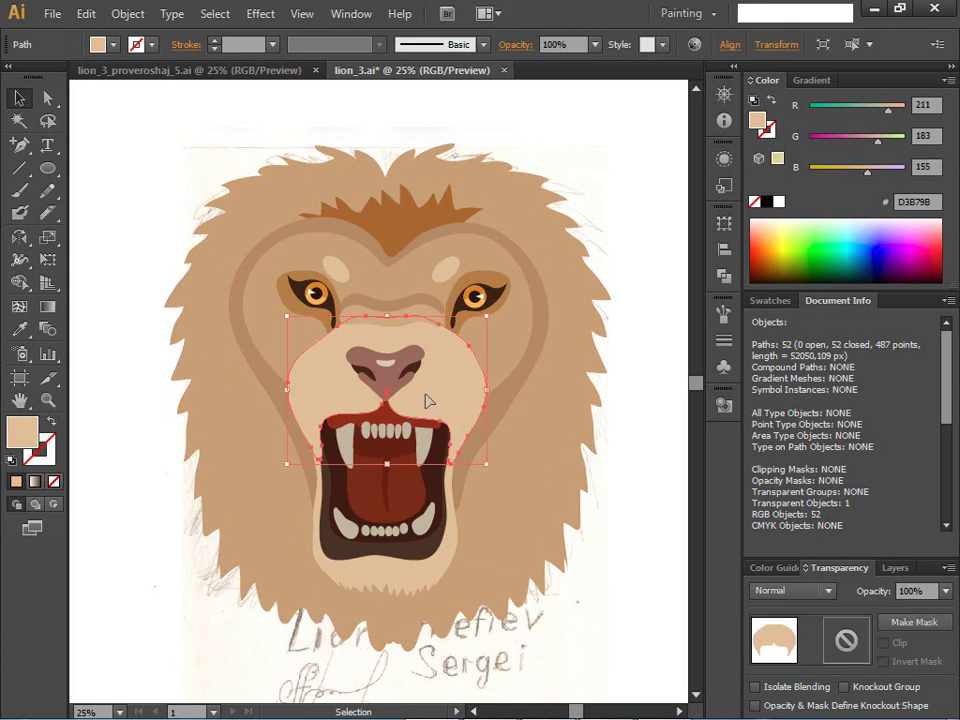
# - Select the left eye's iris with Direct Selection, ending on the Pencil tool
pyautogui.click(47, 190)
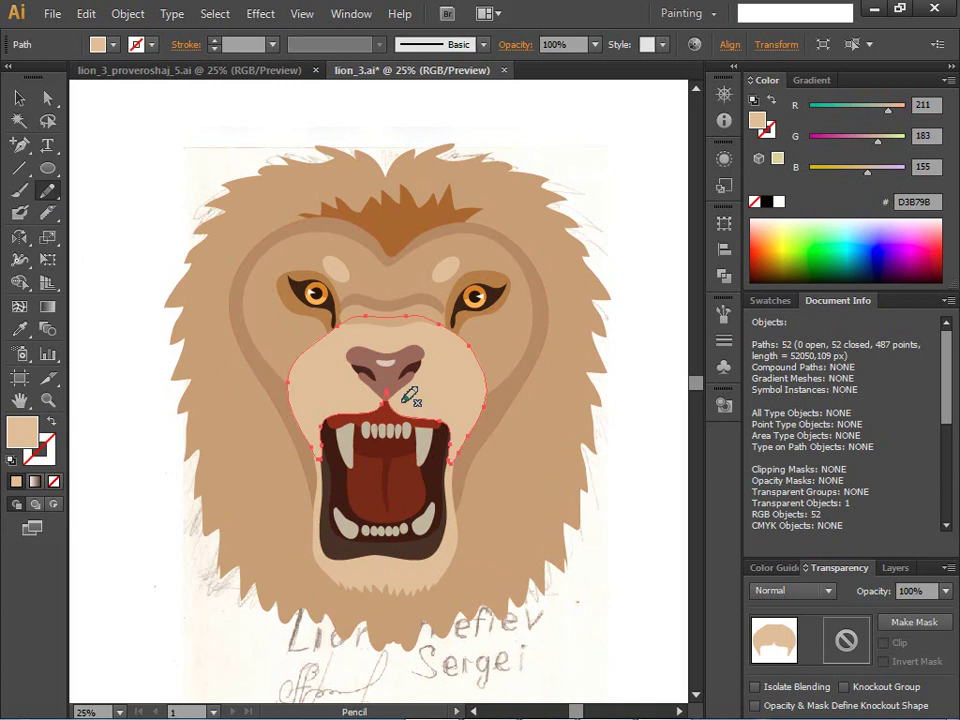
pyautogui.click(47, 100)
pyautogui.moveTo(338, 328); pyautogui.dragTo(325, 300)
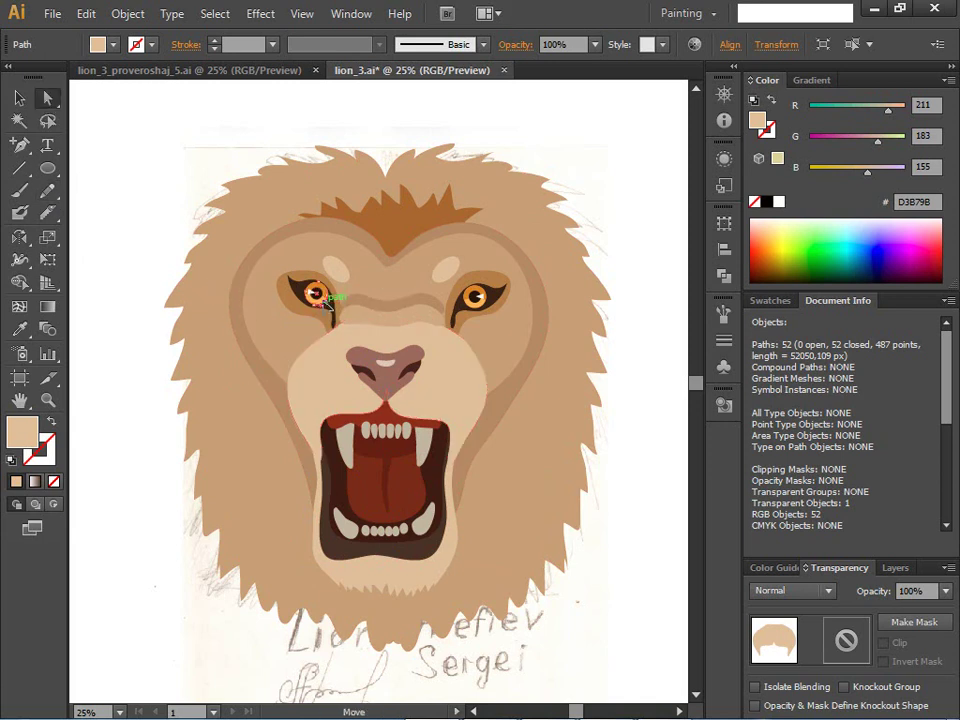
pyautogui.click(324, 300)
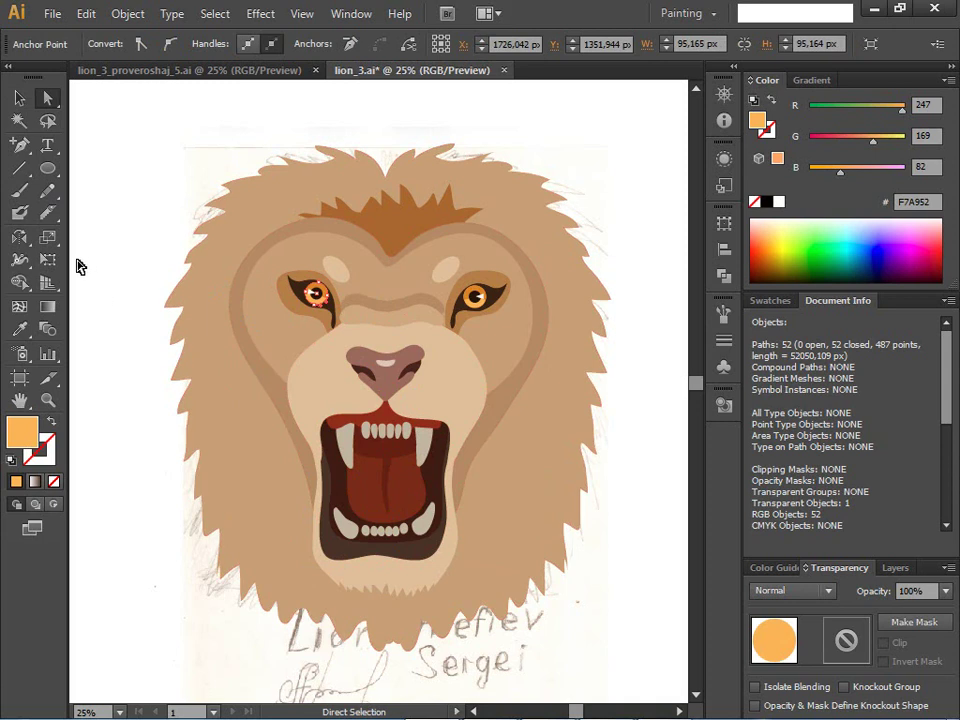
pyautogui.click(46, 194)
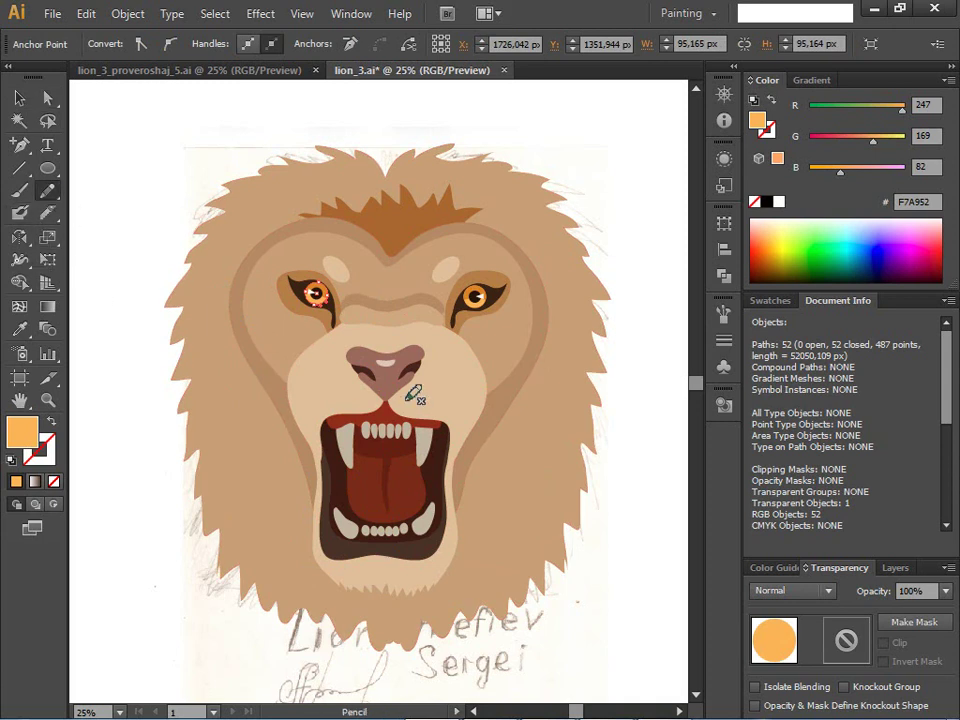
# - Draw a curved crease beside the right muzzle, fill it with the face's tan, and view the reference lion
pyautogui.moveTo(408, 403)
pyautogui.mouseDown()
pyautogui.moveTo(474, 413)
pyautogui.moveTo(409, 398)
pyautogui.mouseUp()
pyautogui.moveTo(410, 395); pyautogui.dragTo(406, 398)
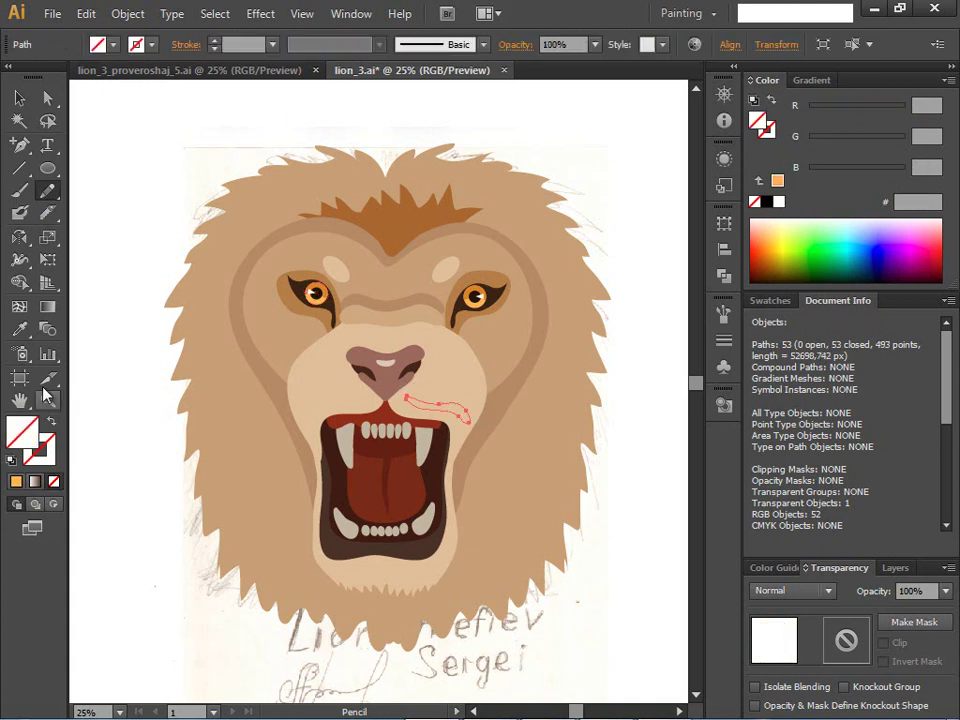
pyautogui.click(19, 329)
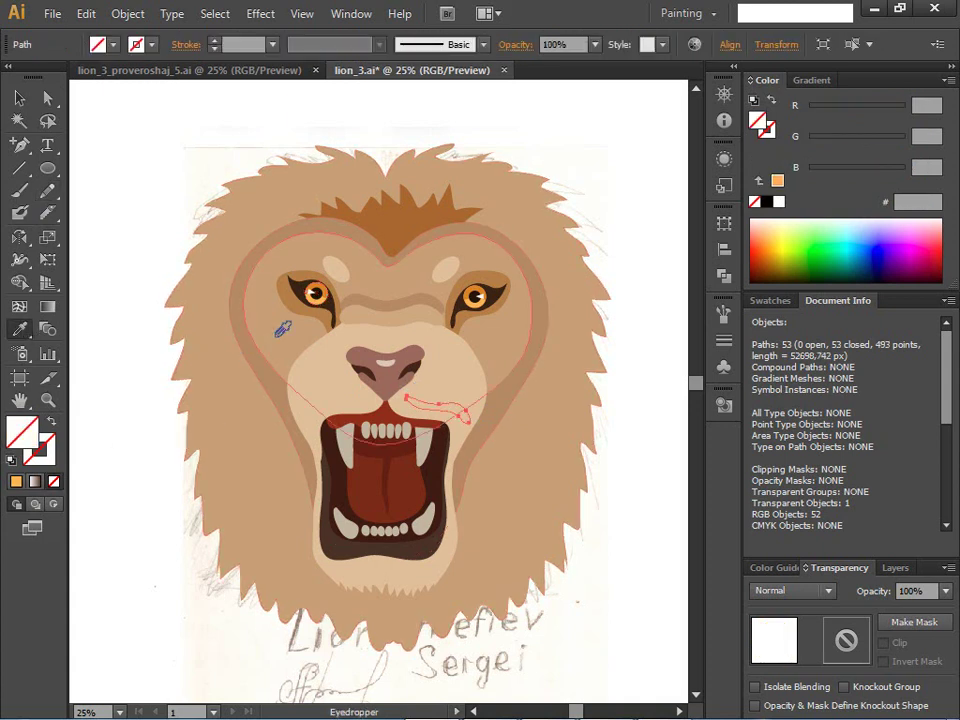
pyautogui.click(283, 329)
pyautogui.click(19, 97)
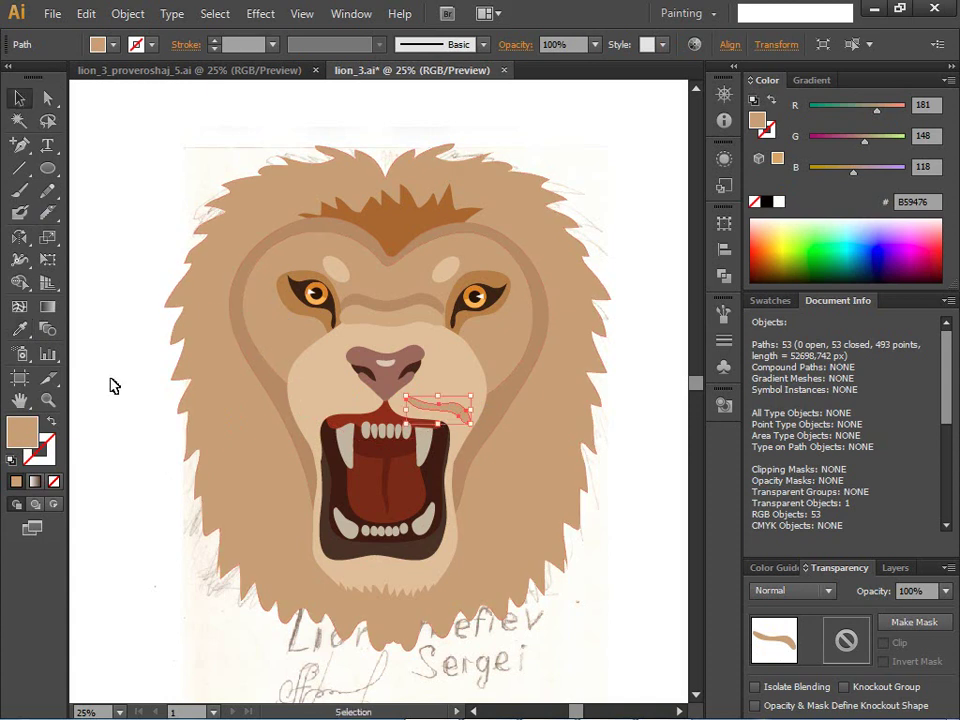
pyautogui.click(116, 399)
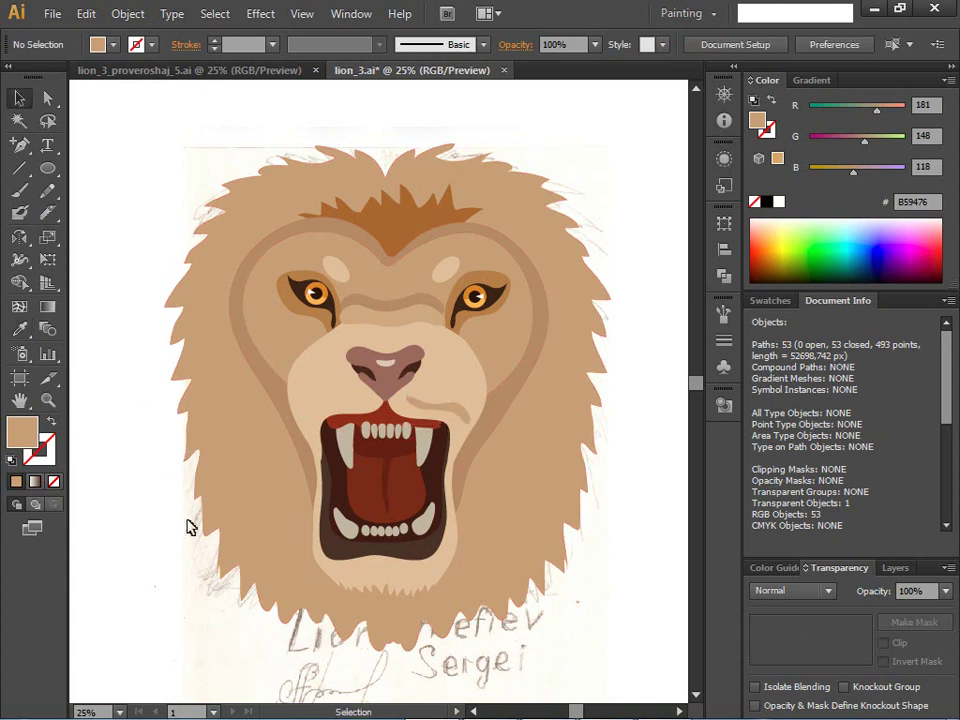
pyautogui.click(150, 72)
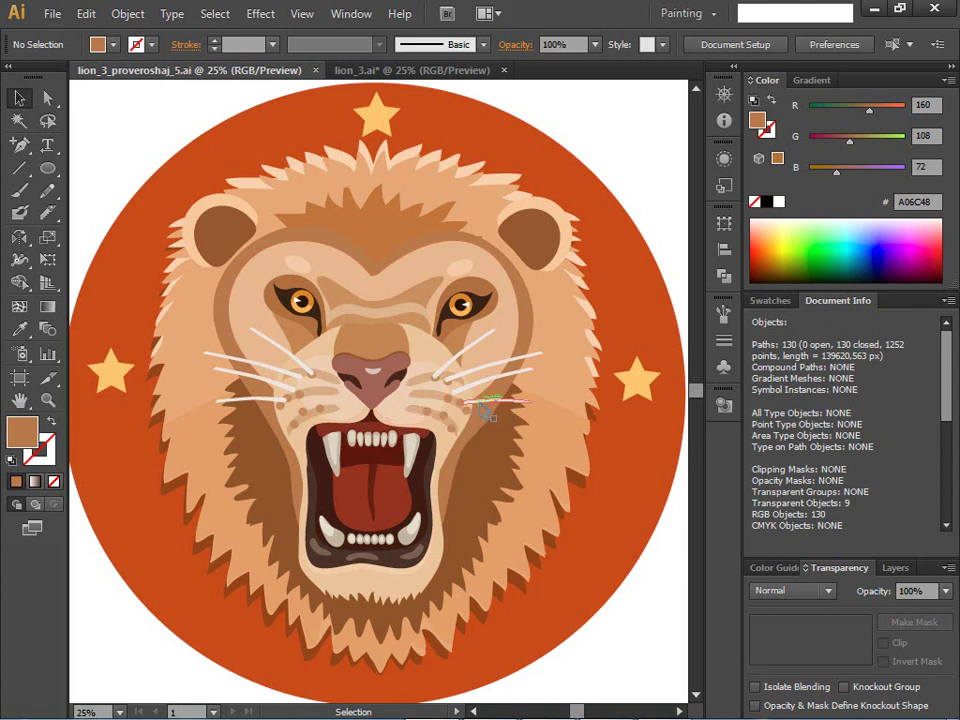
# - In lion_3.ai, place a copy of the tan crease beside the nose
pyautogui.click(380, 72)
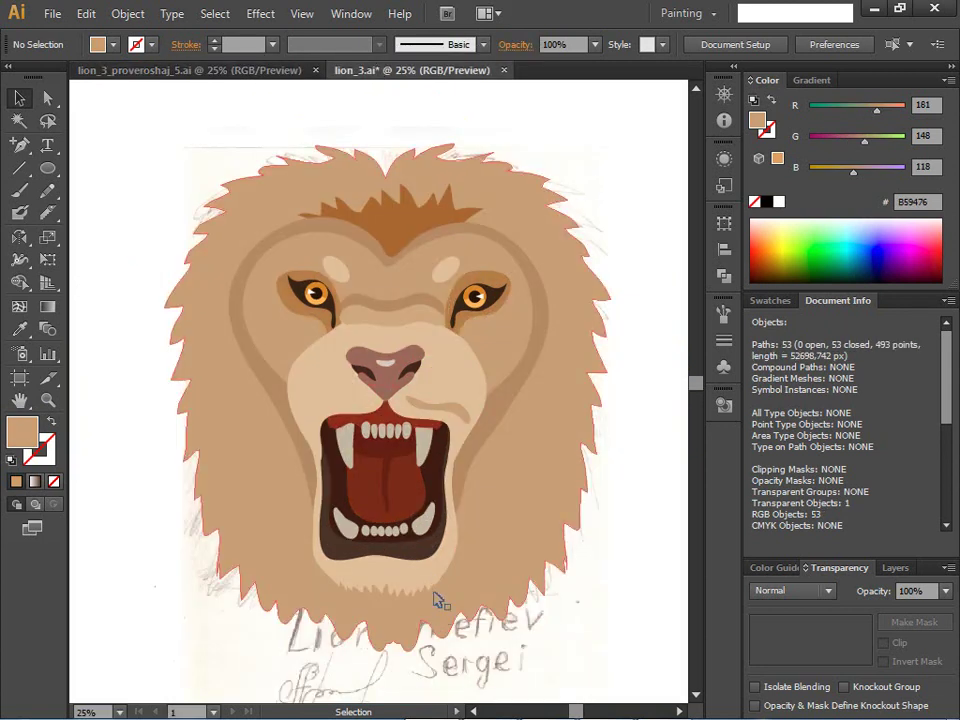
pyautogui.click(456, 422)
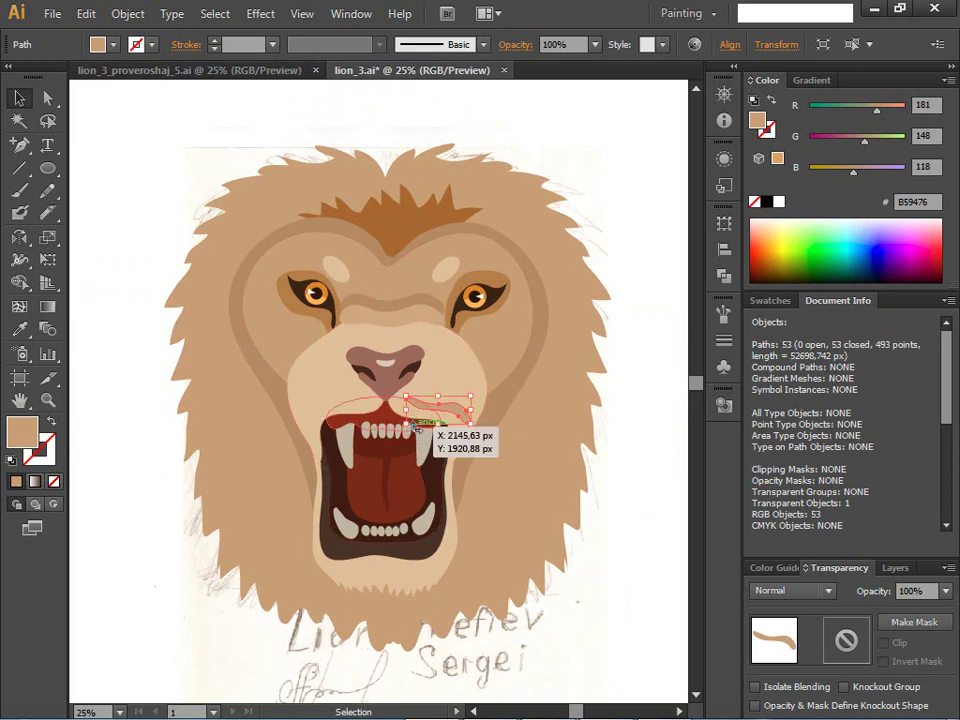
pyautogui.moveTo(440, 422); pyautogui.dragTo(445, 395)
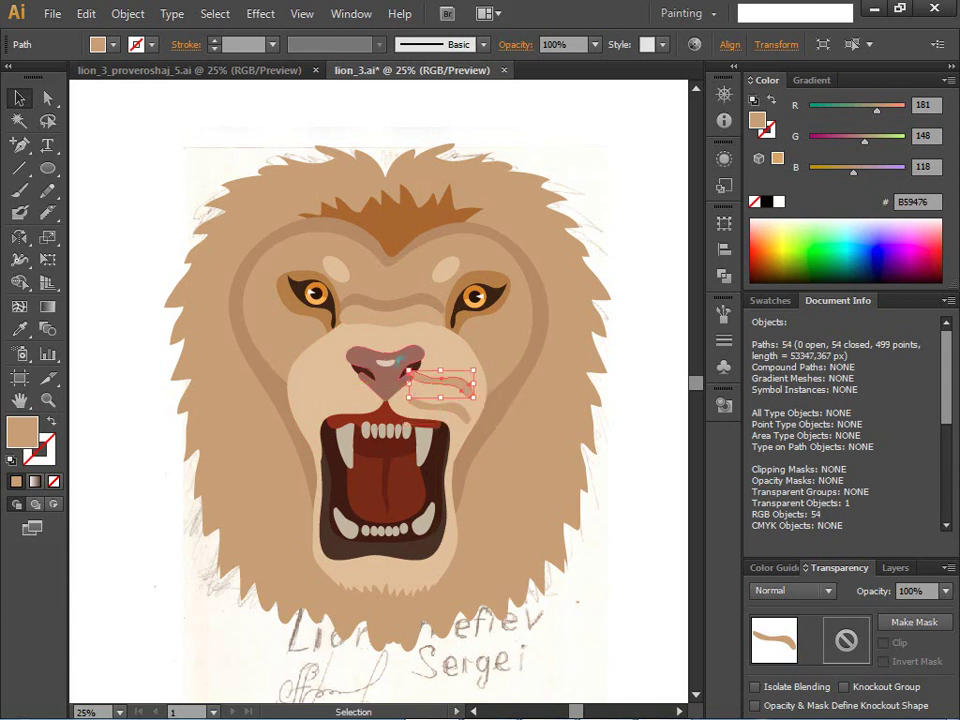
pyautogui.moveTo(406, 359); pyautogui.dragTo(410, 378)
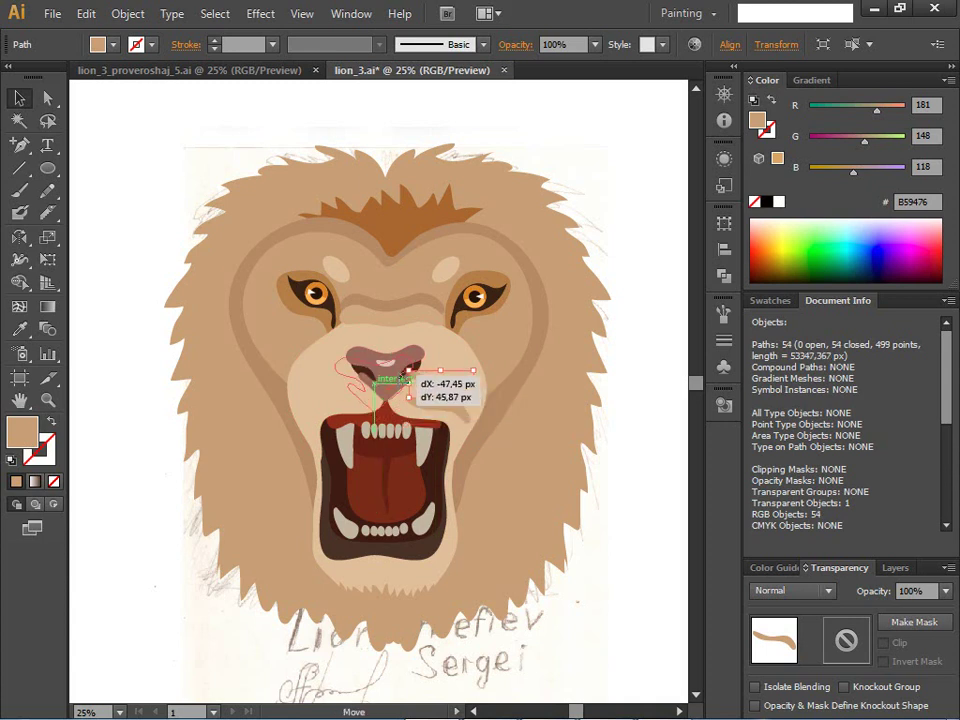
# - Nudge the nose and crease right, then copy, steepen and lower a crease onto the cheek
pyautogui.click(380, 362)
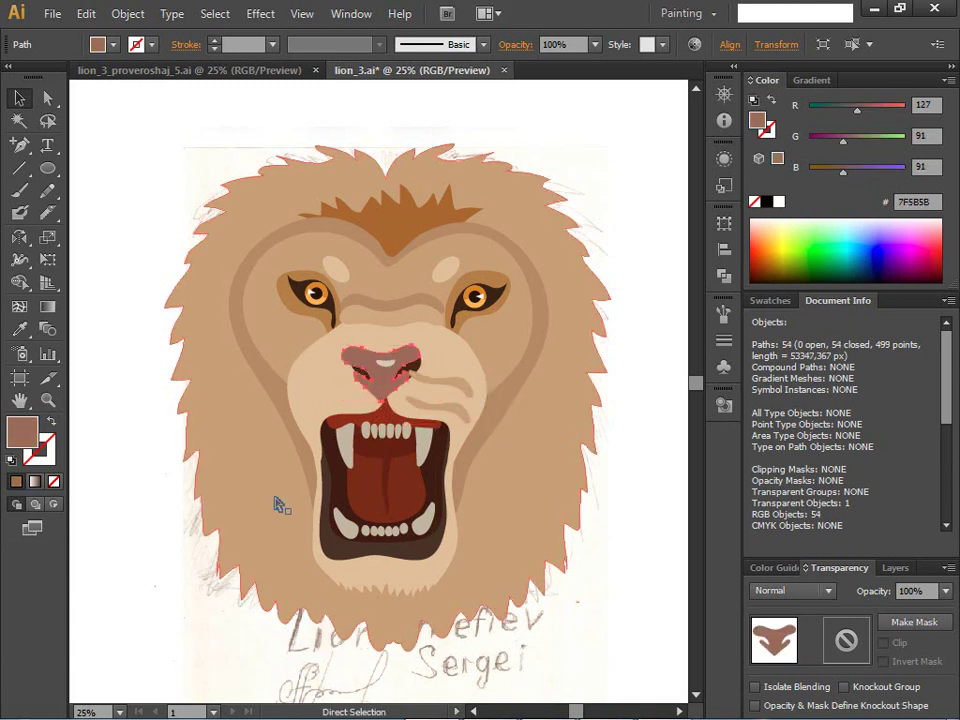
pyautogui.hotkey('shift', 'Right')
pyautogui.hotkey('shift', 'Right')
pyautogui.click(456, 392)
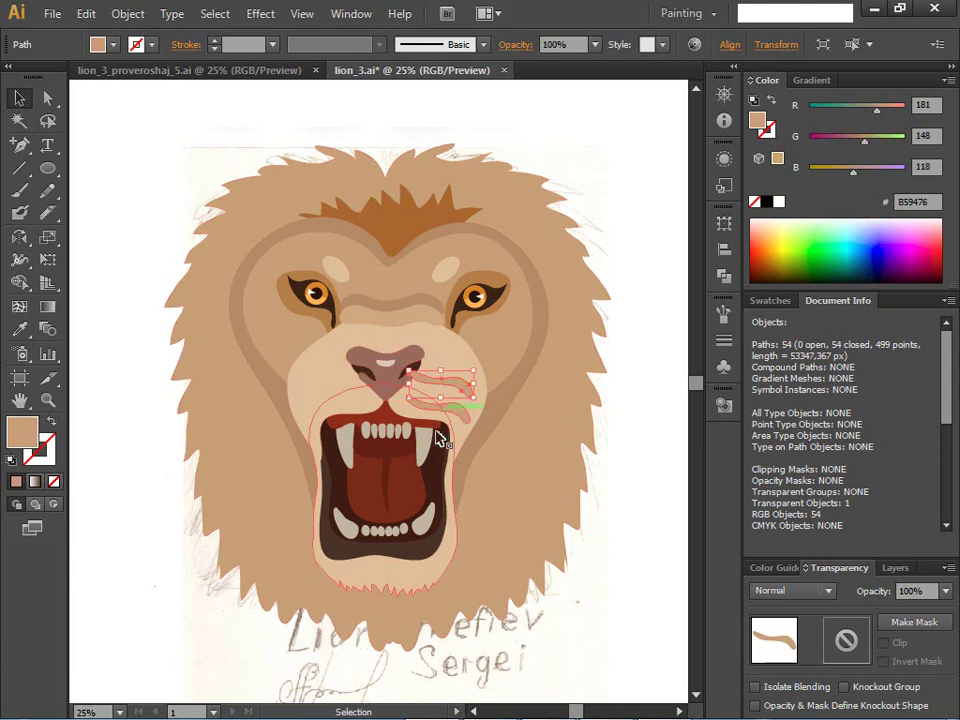
pyautogui.hotkey('shift', 'Right')
pyautogui.hotkey('shift', 'Right')
pyautogui.moveTo(412, 390)
pyautogui.mouseDown()
pyautogui.moveTo(412, 405)
pyautogui.moveTo(425, 388)
pyautogui.mouseUp()
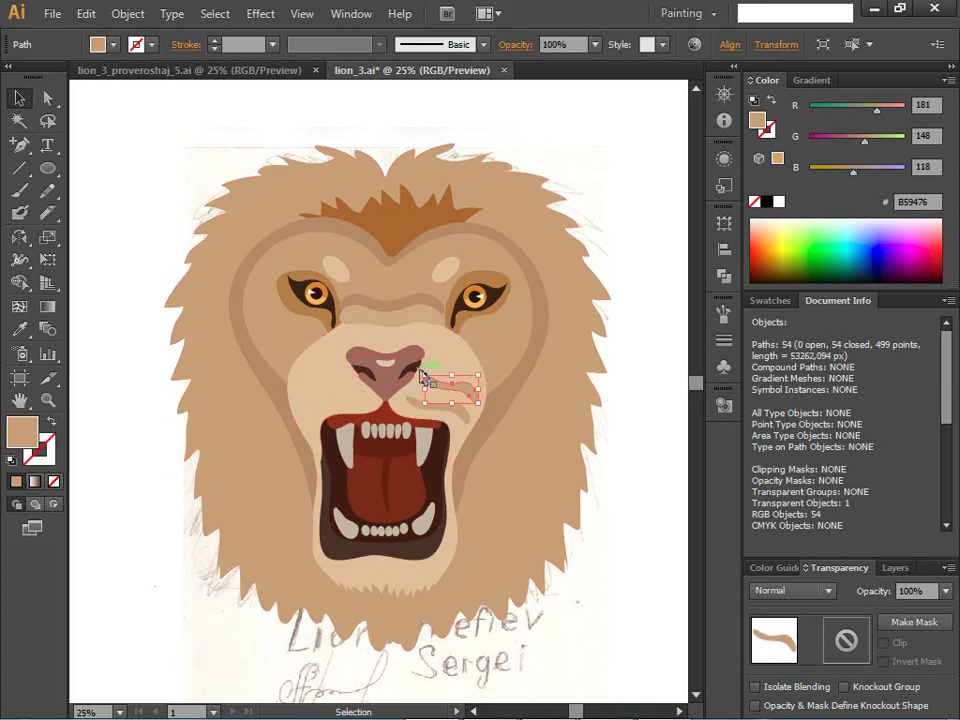
pyautogui.moveTo(425, 375)
pyautogui.mouseDown()
pyautogui.moveTo(413, 388)
pyautogui.moveTo(435, 395)
pyautogui.moveTo(443, 412)
pyautogui.moveTo(406, 395)
pyautogui.mouseUp()
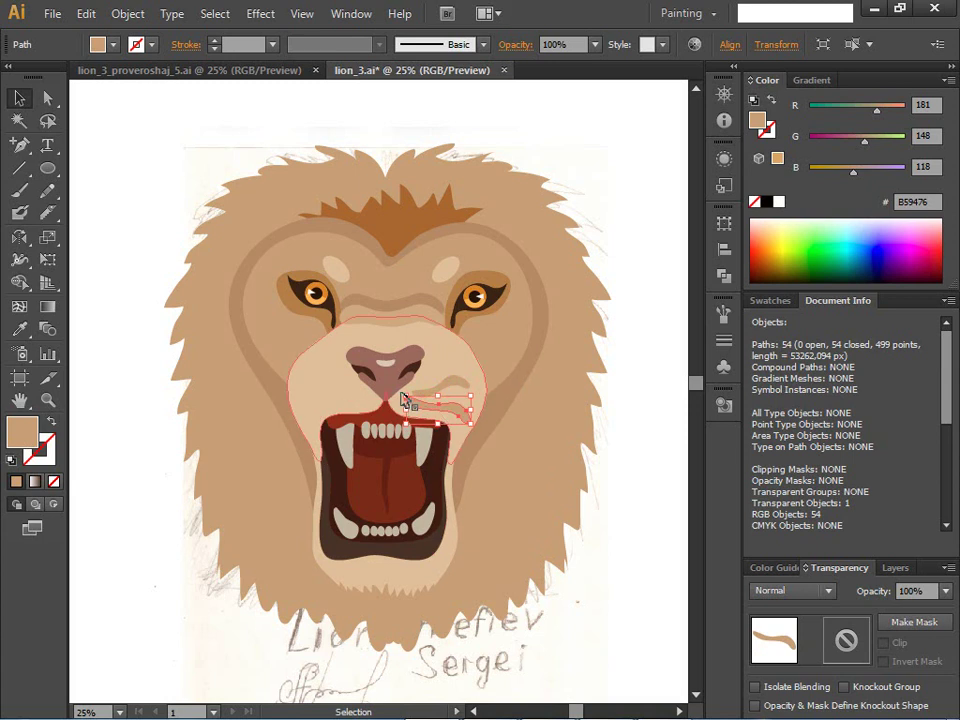
pyautogui.moveTo(406, 397)
pyautogui.mouseDown()
pyautogui.moveTo(405, 428)
pyautogui.moveTo(400, 420)
pyautogui.mouseUp()
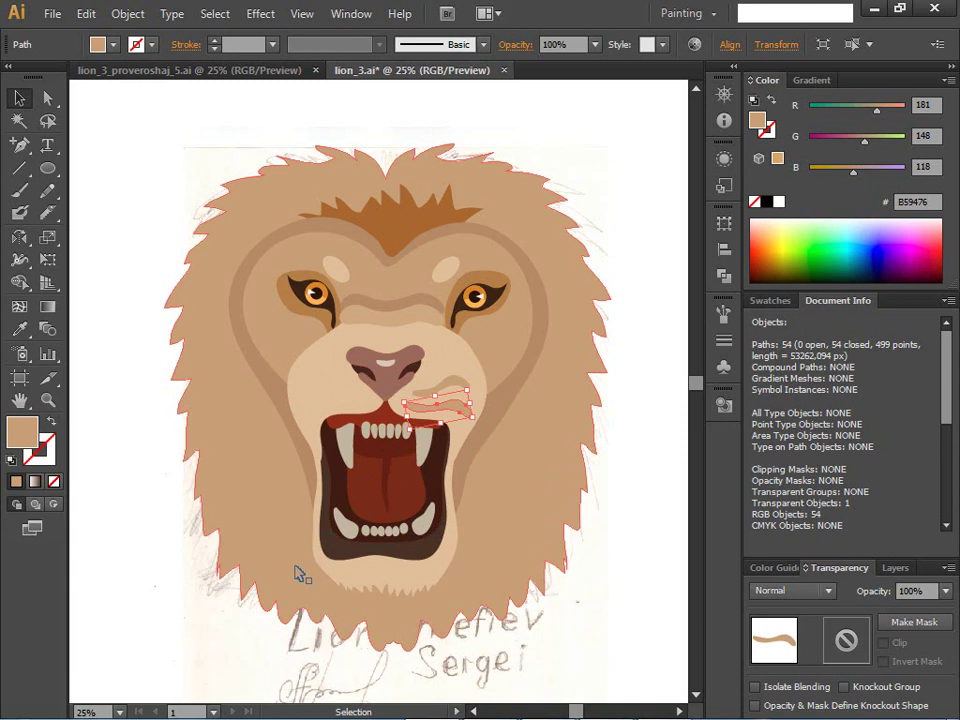
# - Copy a crease up toward the nose and rotate it to match the others
pyautogui.click(239, 572)
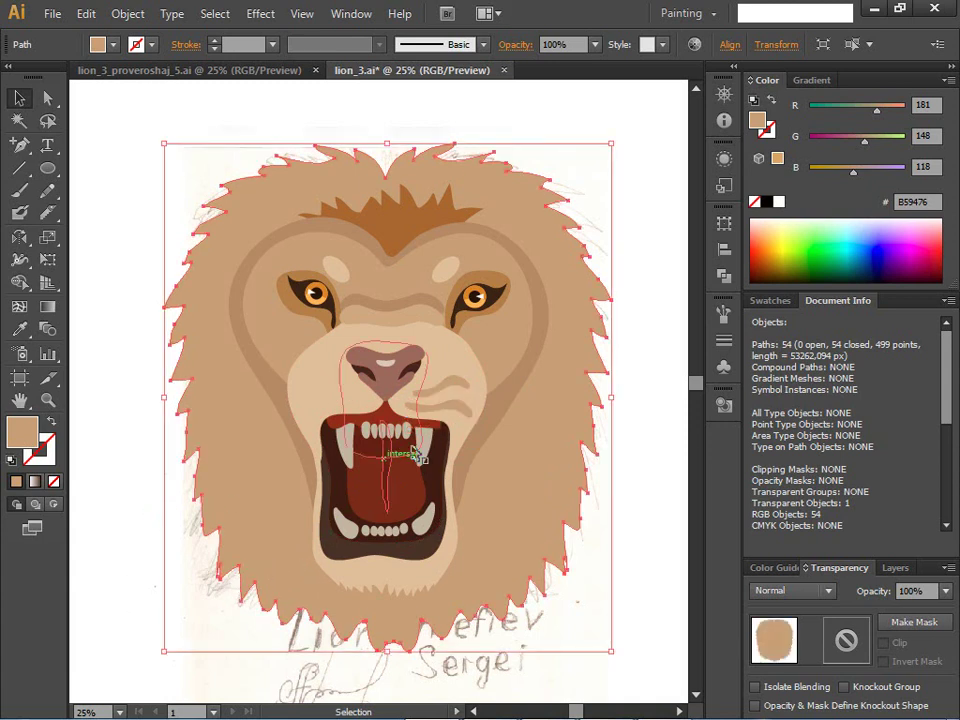
pyautogui.click(452, 388)
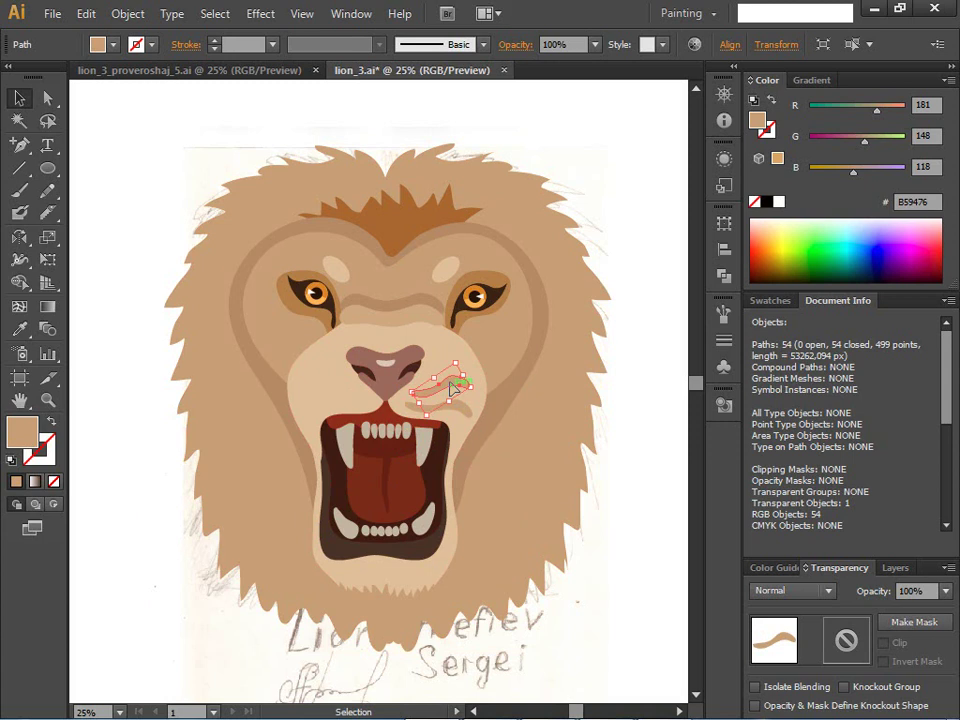
pyautogui.moveTo(459, 386)
pyautogui.mouseDown()
pyautogui.moveTo(464, 359)
pyautogui.moveTo(410, 370)
pyautogui.mouseUp()
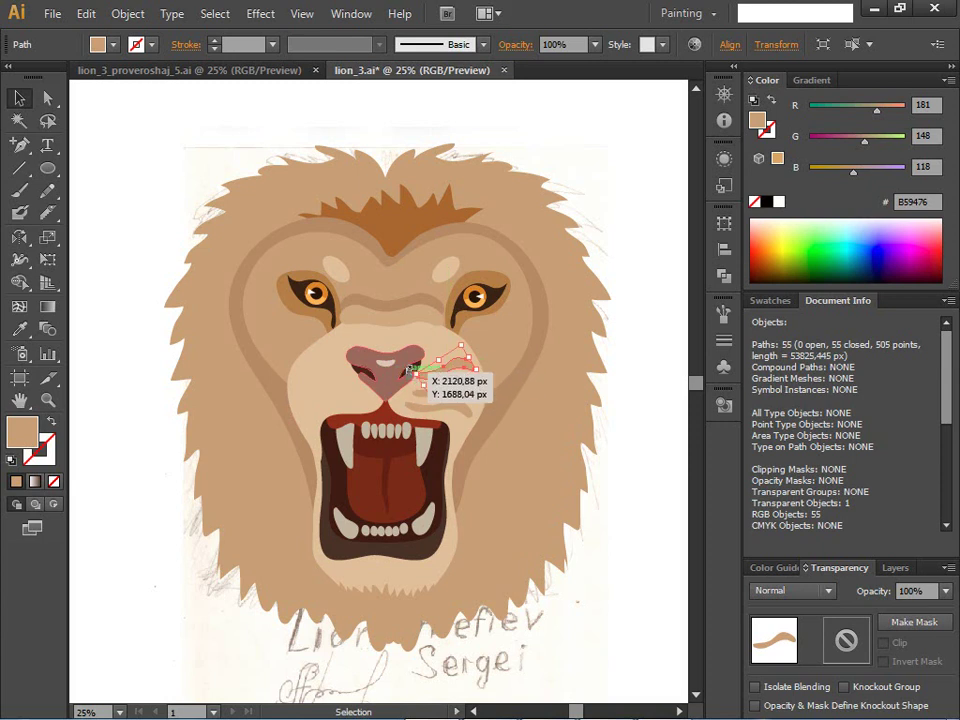
pyautogui.moveTo(410, 370)
pyautogui.mouseDown()
pyautogui.moveTo(420, 388)
pyautogui.moveTo(475, 398)
pyautogui.mouseUp()
# - Reshape the new crease's anchor points, then select the right-cheek whisker stripe
pyautogui.click(47, 97)
pyautogui.moveTo(454, 396); pyautogui.dragTo(468, 391)
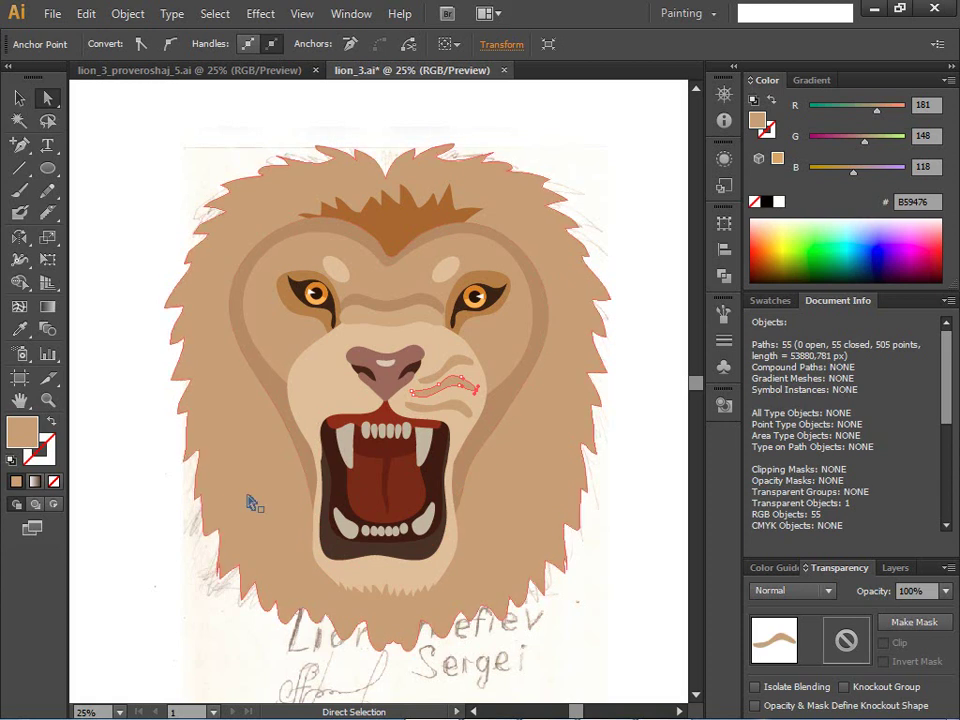
pyautogui.click(140, 515)
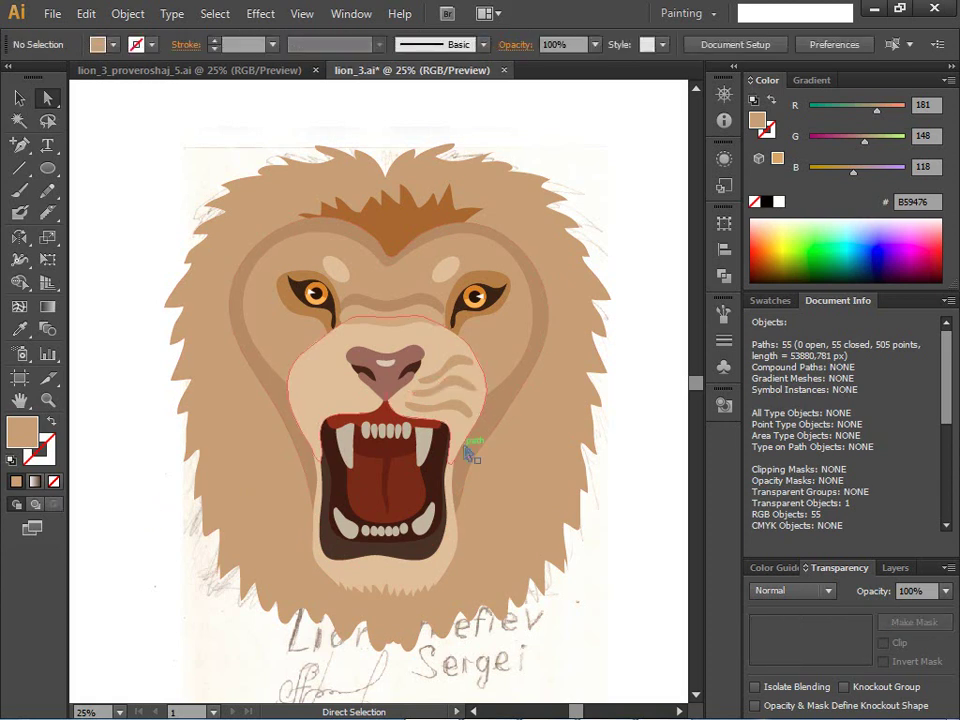
pyautogui.click(474, 410)
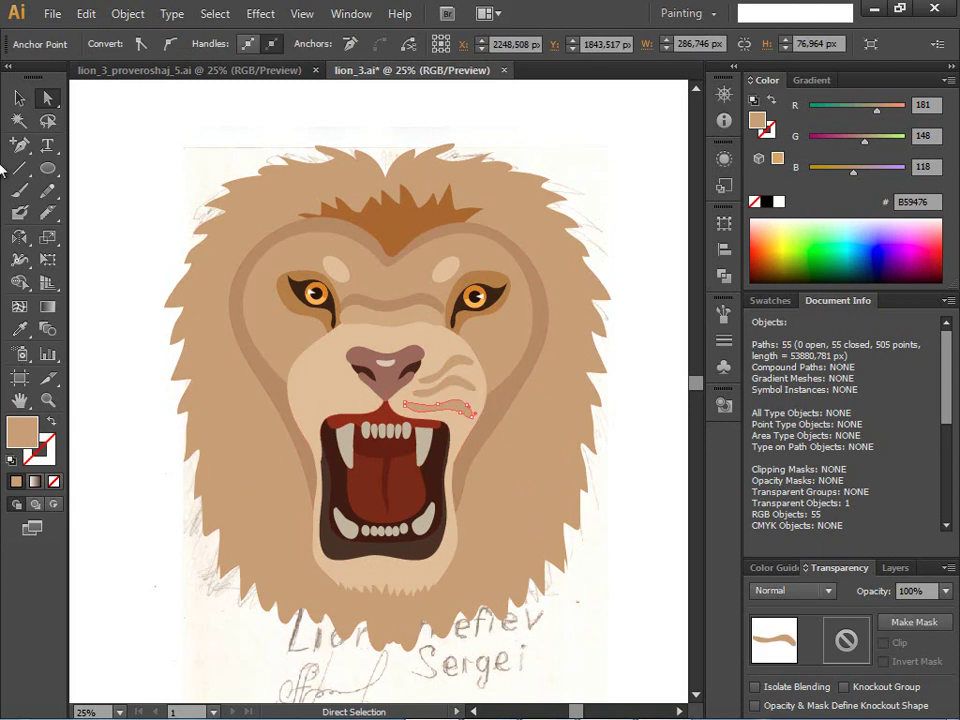
# - Paste whisker copies in front with Ctrl+C / Ctrl+F, moving one above the original
pyautogui.click(19, 97)
pyautogui.hotkey('ctrl', 'c')
pyautogui.hotkey('ctrl', 'f')
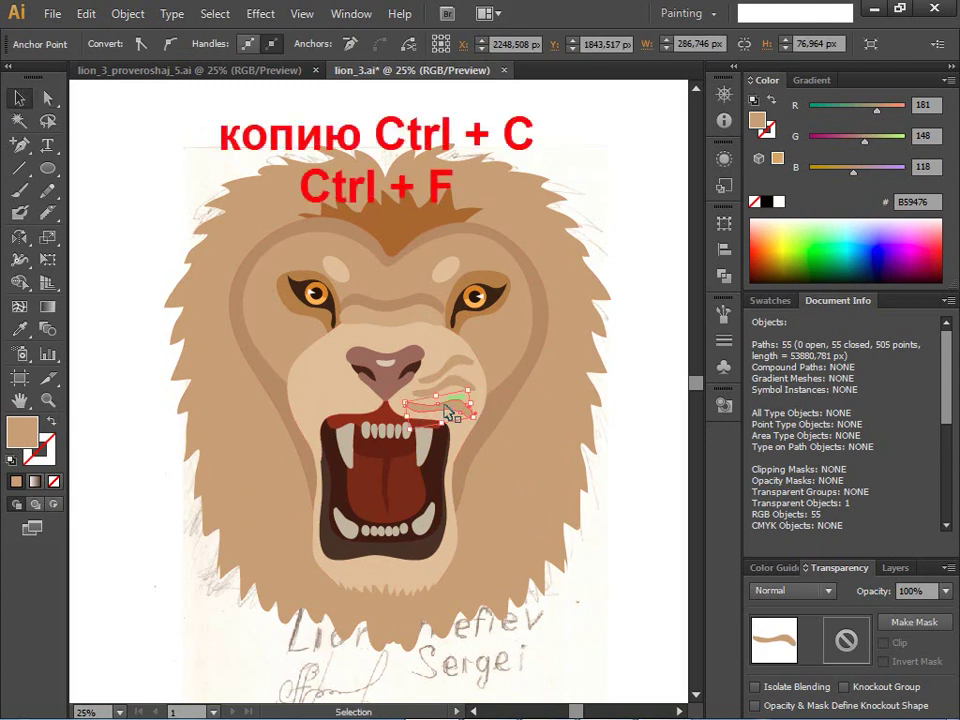
pyautogui.hotkey('ctrl', 'f')
pyautogui.moveTo(446, 410); pyautogui.dragTo(462, 367)
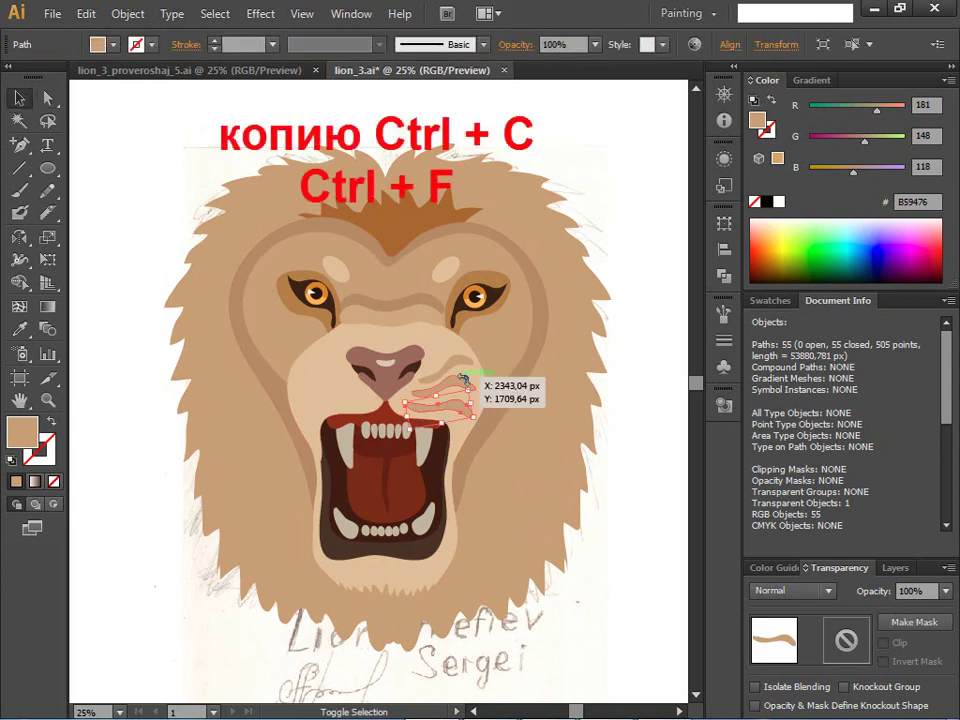
pyautogui.press('a')
pyautogui.hotkey('ctrl', 'c')
pyautogui.hotkey('ctrl', 'f')
pyautogui.press('v')
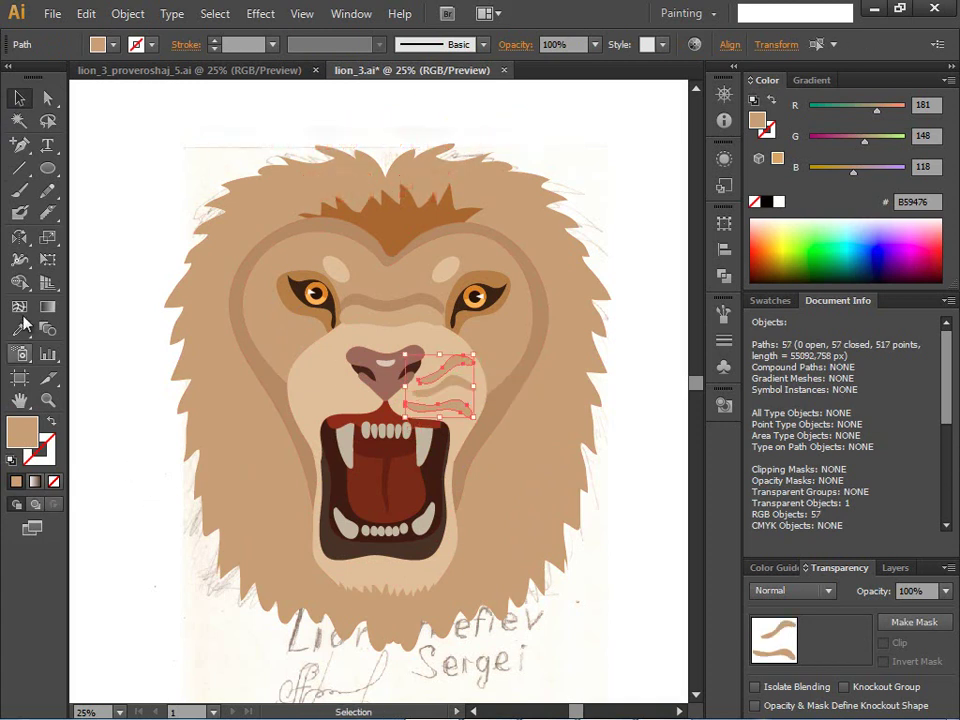
pyautogui.press('o')
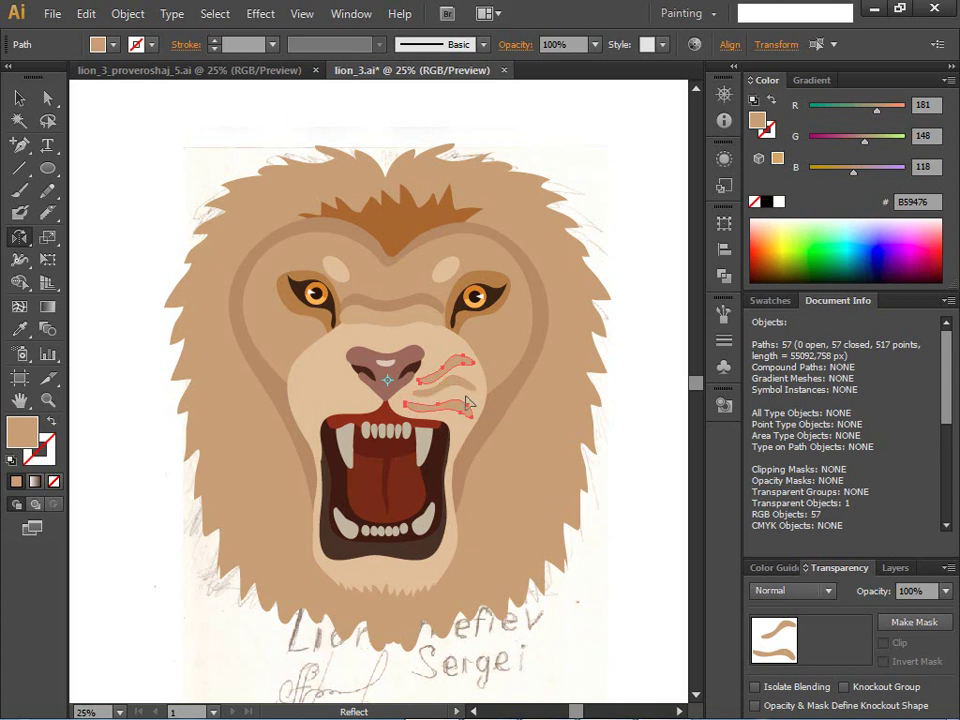
# - Try a mirrored whisker copy on the left cheek, then undo it
pyautogui.moveTo(430, 396)
pyautogui.mouseDown()
pyautogui.moveTo(320, 398)
pyautogui.moveTo(329, 410)
pyautogui.moveTo(300, 489)
pyautogui.mouseUp()
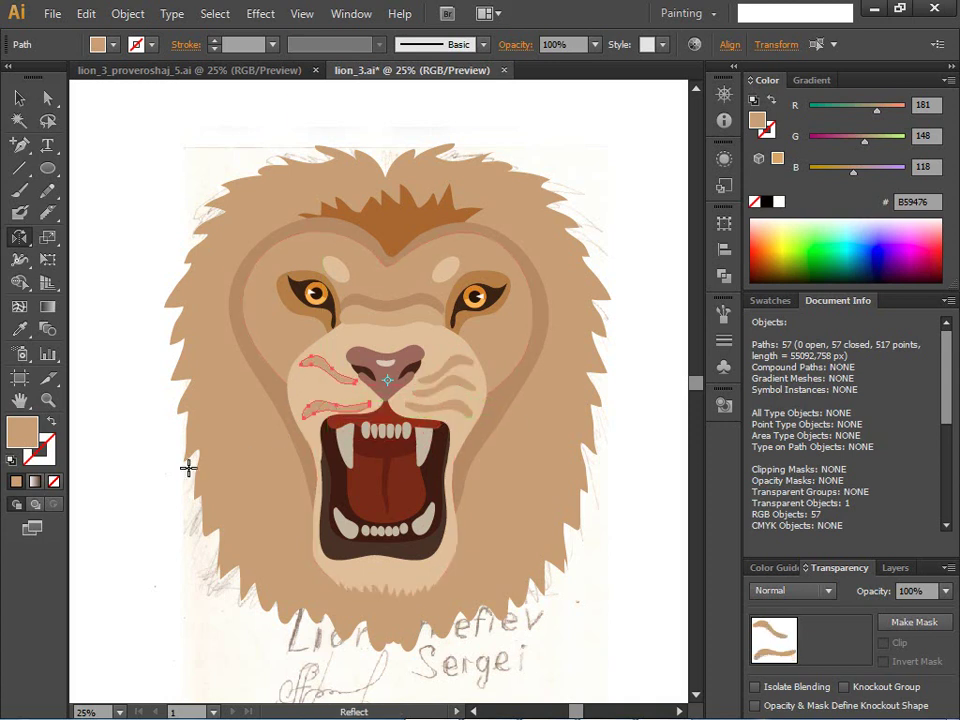
pyautogui.hotkey('ctrl', 'z')
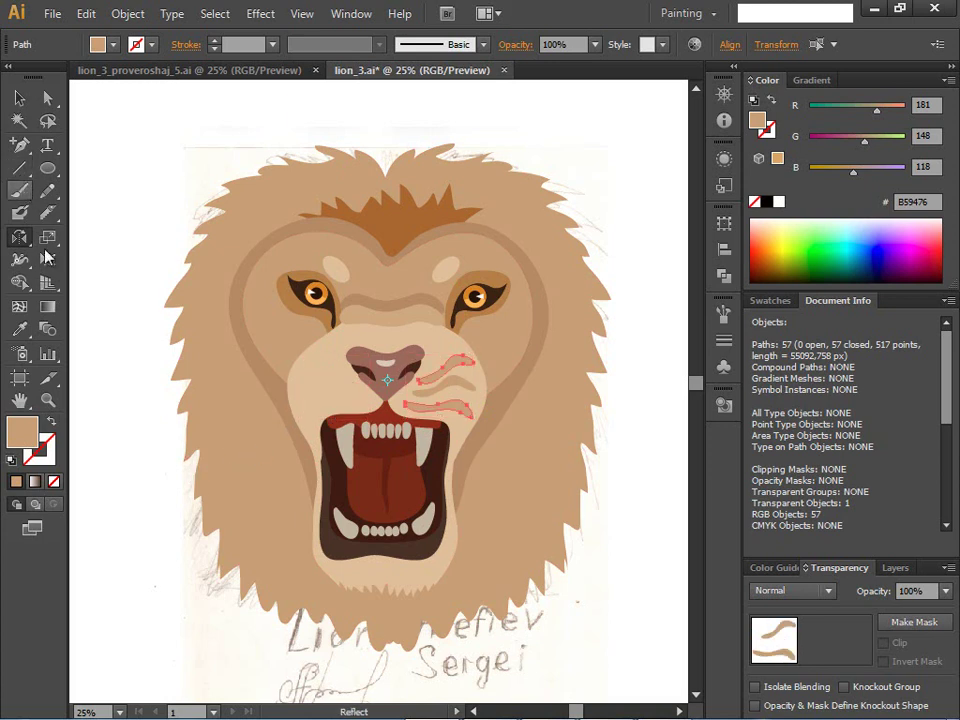
pyautogui.click(18, 97)
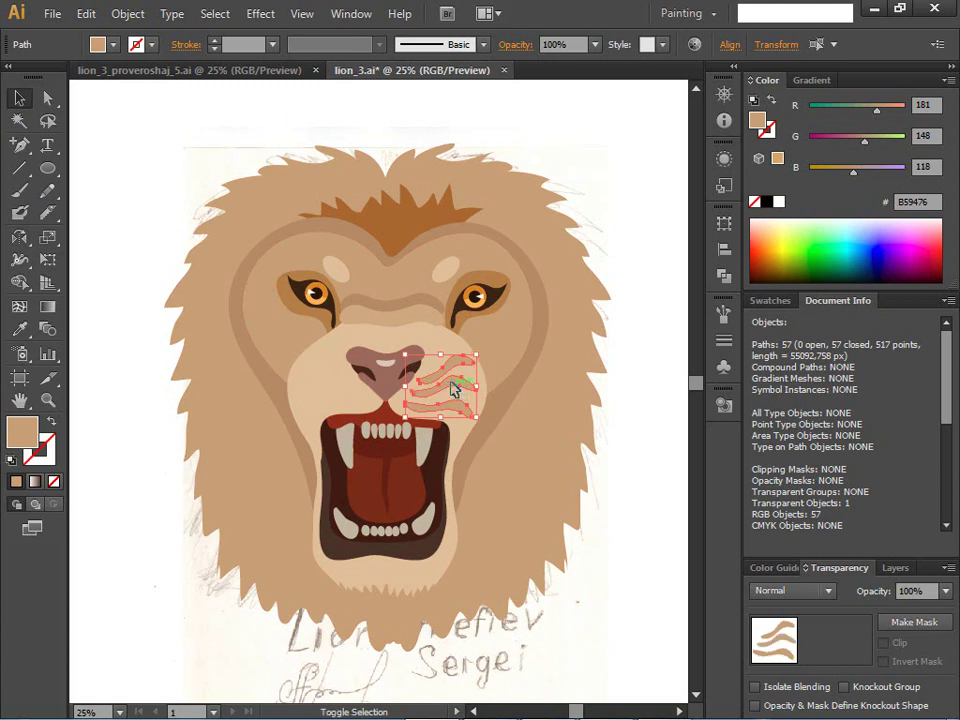
# - Reflect a copy of the whisker set to the left cheek, then select the brown face ring
pyautogui.press('a')
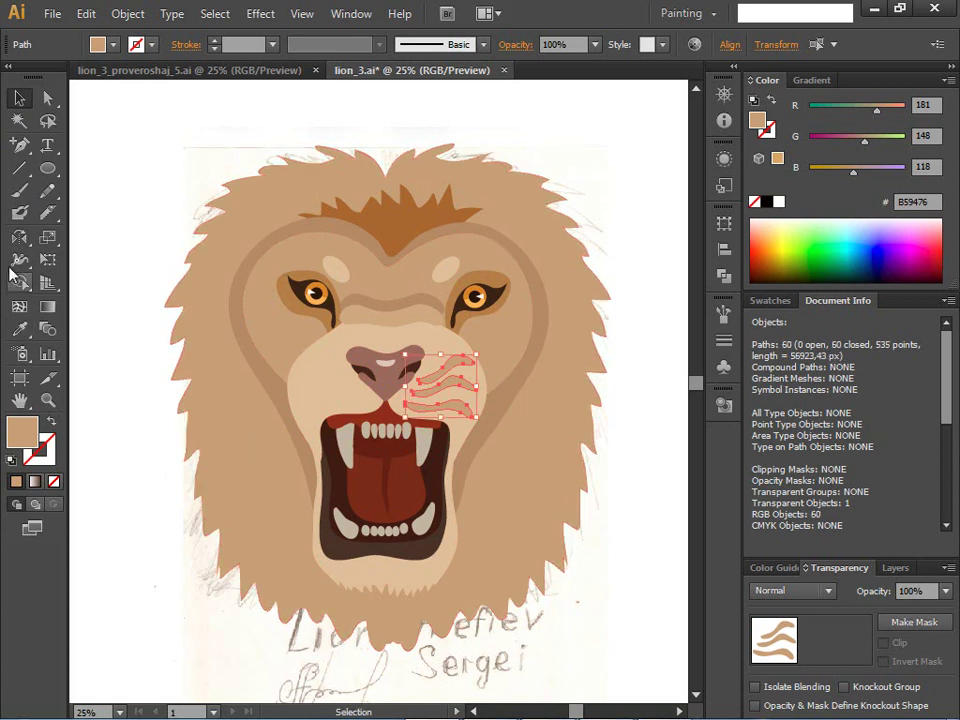
pyautogui.moveTo(19, 237); pyautogui.dragTo(52, 237)
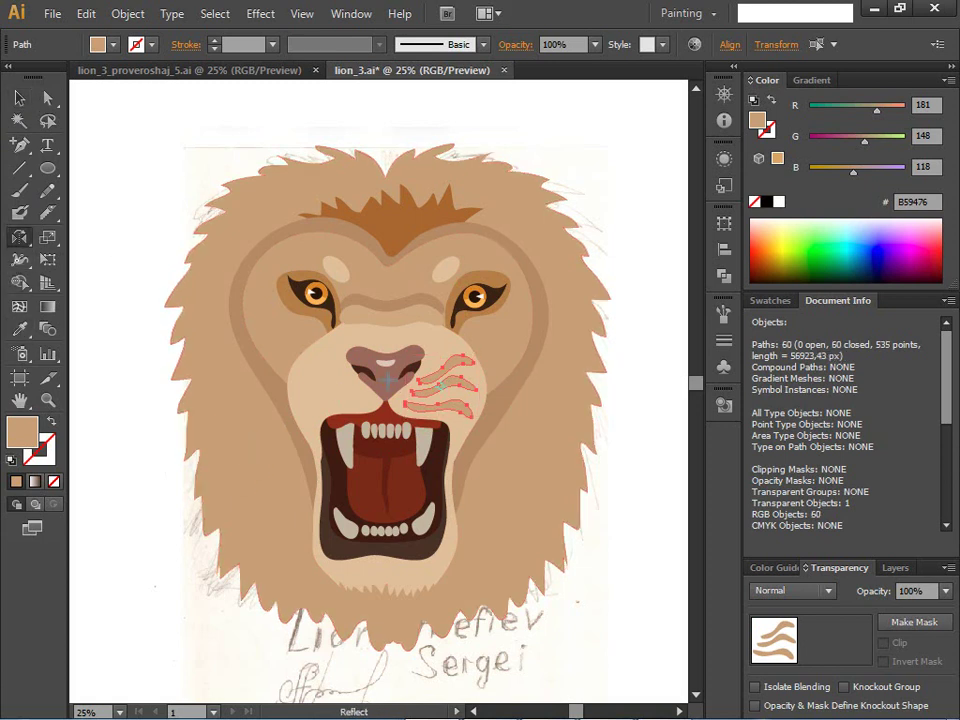
pyautogui.moveTo(440, 395); pyautogui.dragTo(338, 395)
pyautogui.click(19, 97)
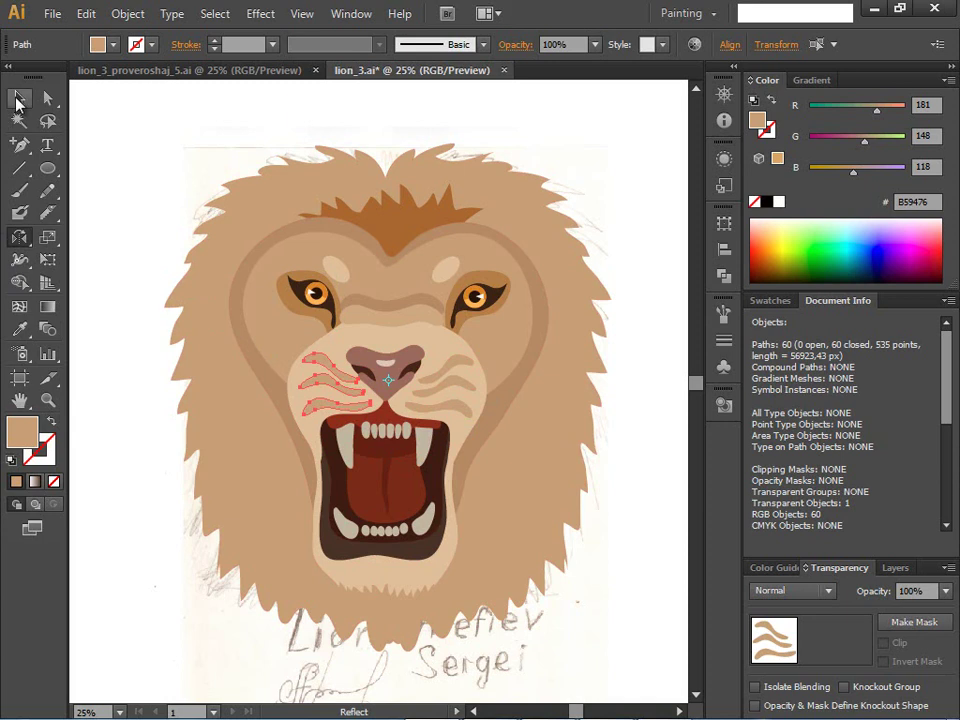
pyautogui.click(128, 254)
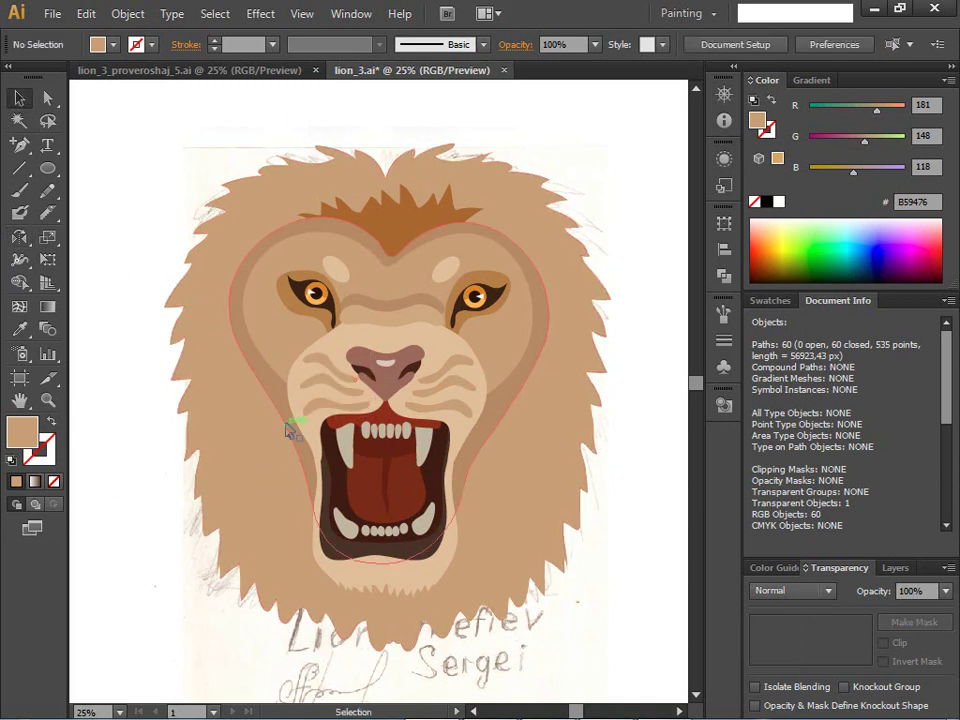
pyautogui.click(484, 432)
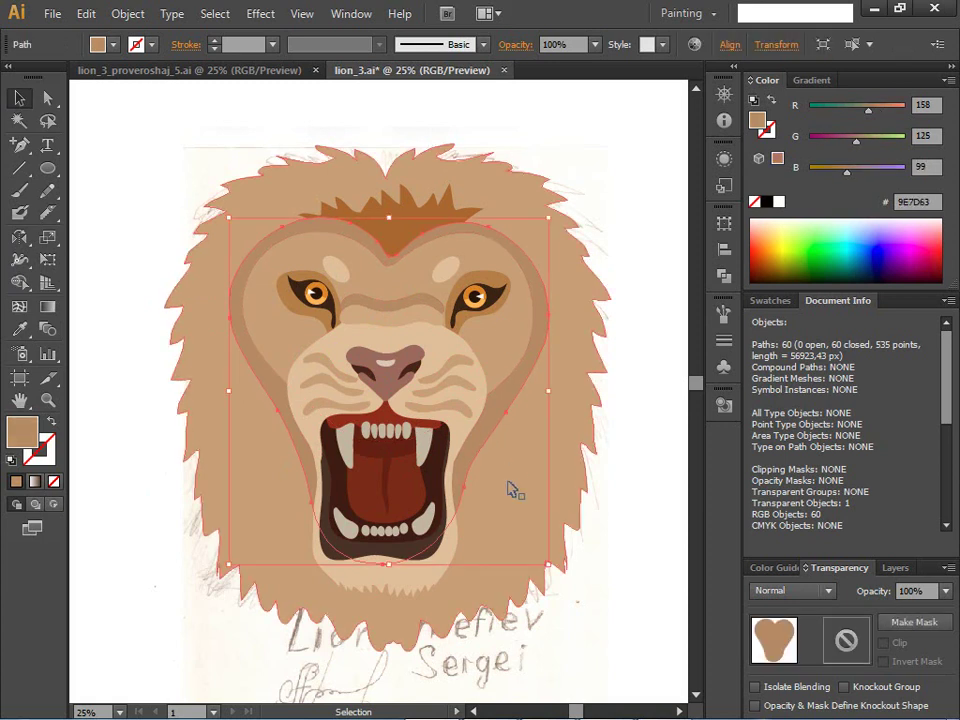
# - Change the face ring's fill from 9E7D63 to the darker brown 89634A
pyautogui.doubleClick(22, 432)
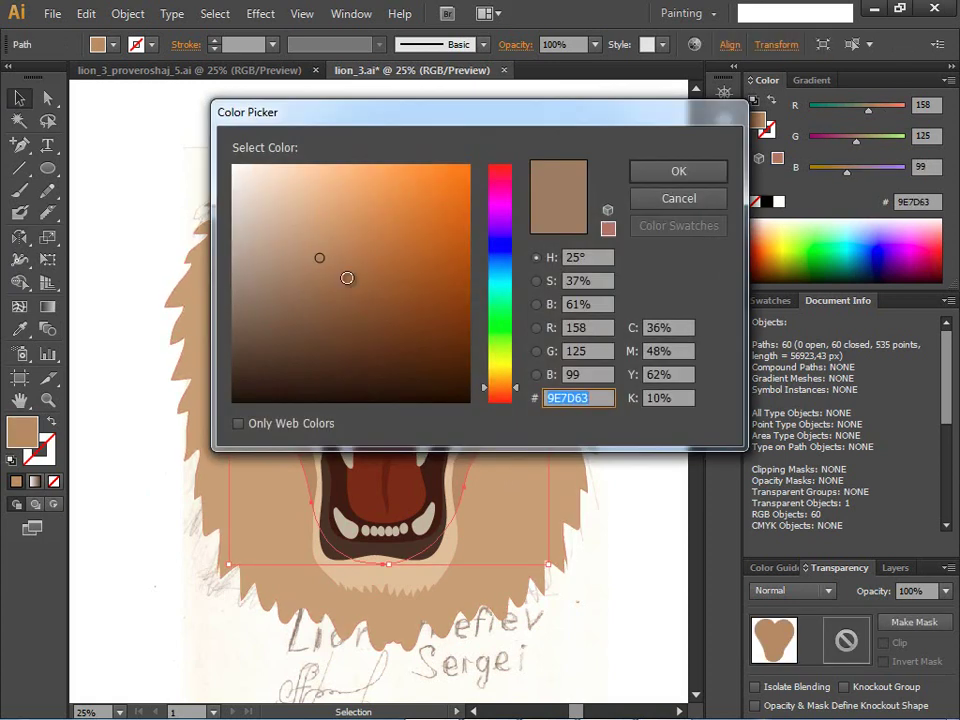
pyautogui.click(342, 272)
pyautogui.click(651, 172)
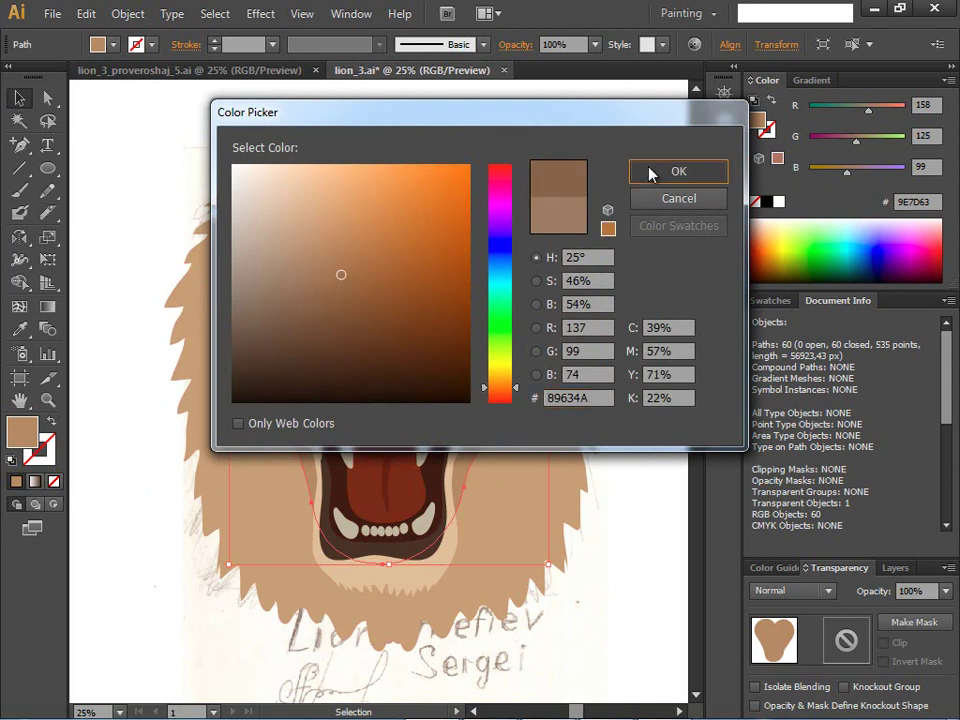
pyautogui.click(130, 587)
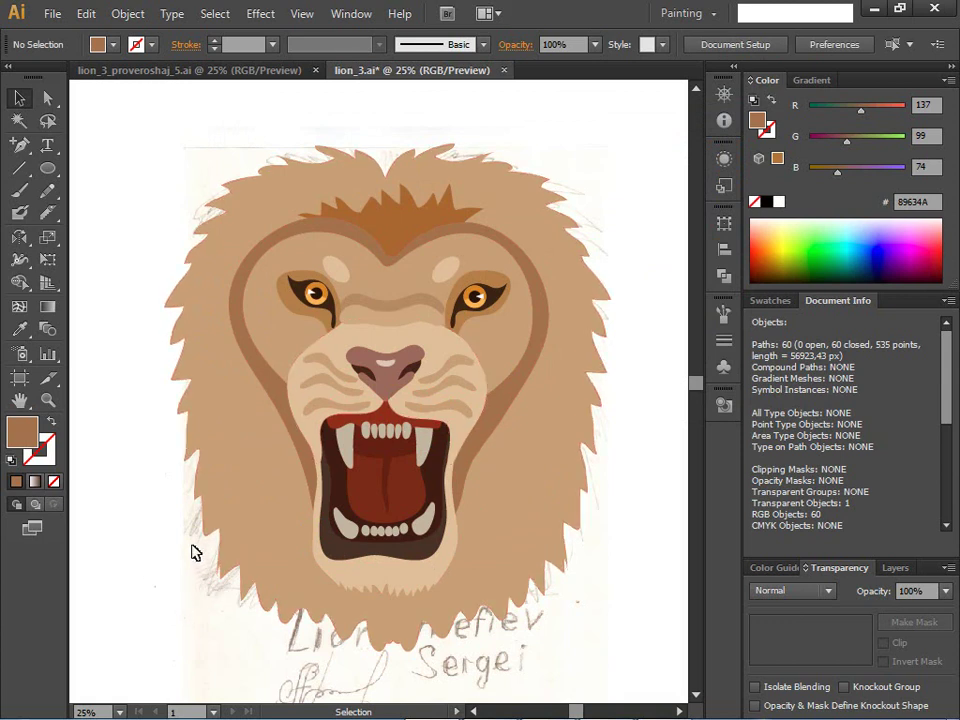
# - Alt-drag a copy of the mane down below the lion's face and mouth
pyautogui.click(227, 505)
pyautogui.scroll(-5, 221, 582)
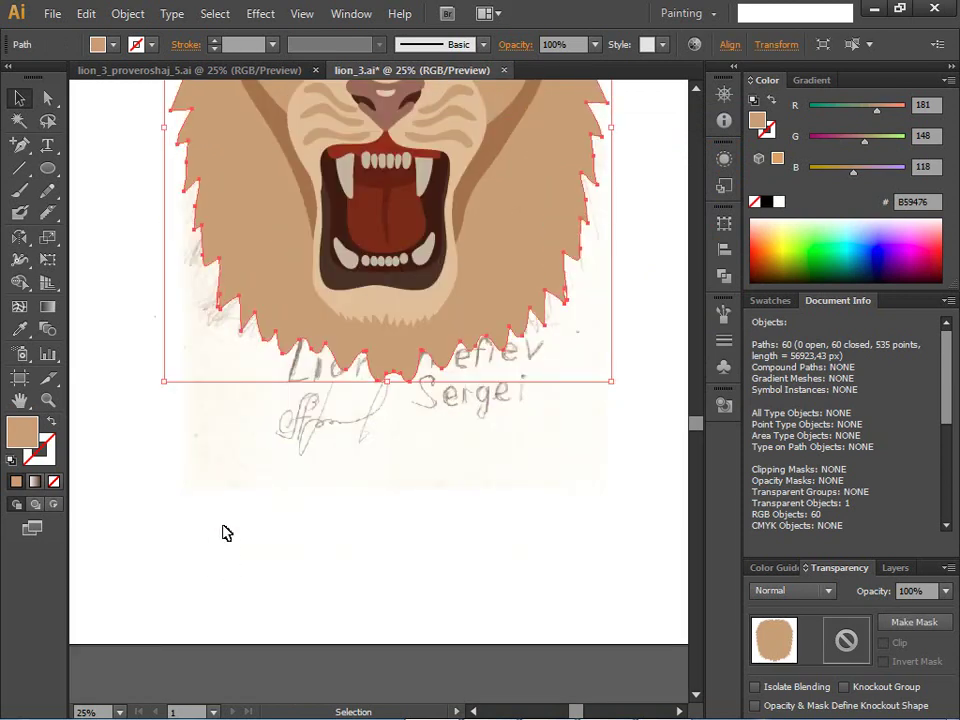
pyautogui.scroll(3, 227, 533)
pyautogui.scroll(3, 236, 328)
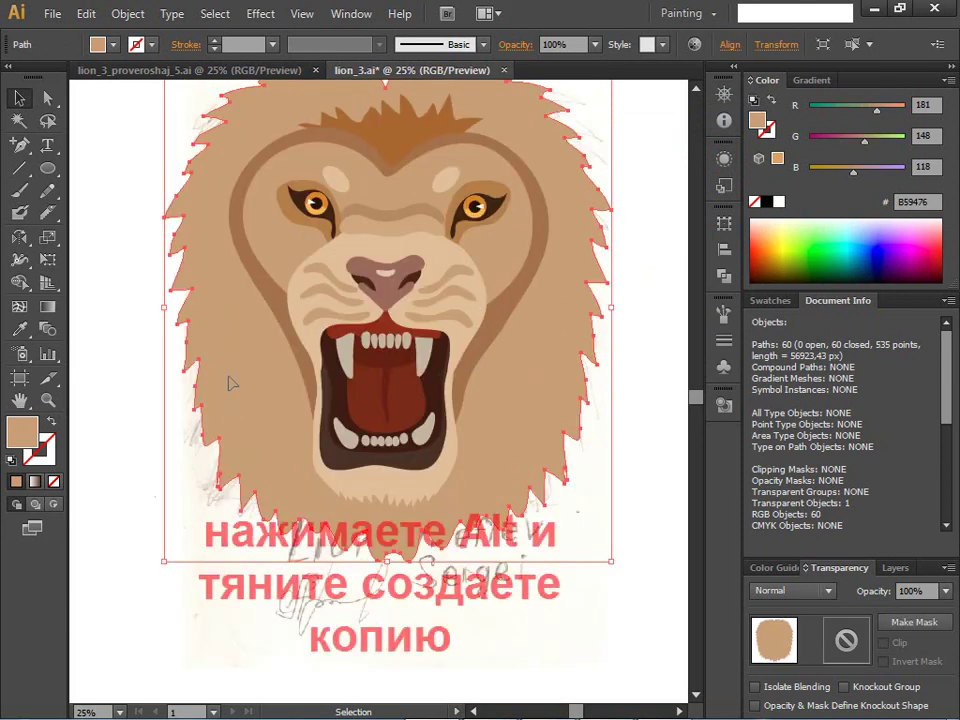
pyautogui.moveTo(229, 401); pyautogui.dragTo(193, 617)
pyautogui.scroll(-3, 141, 631)
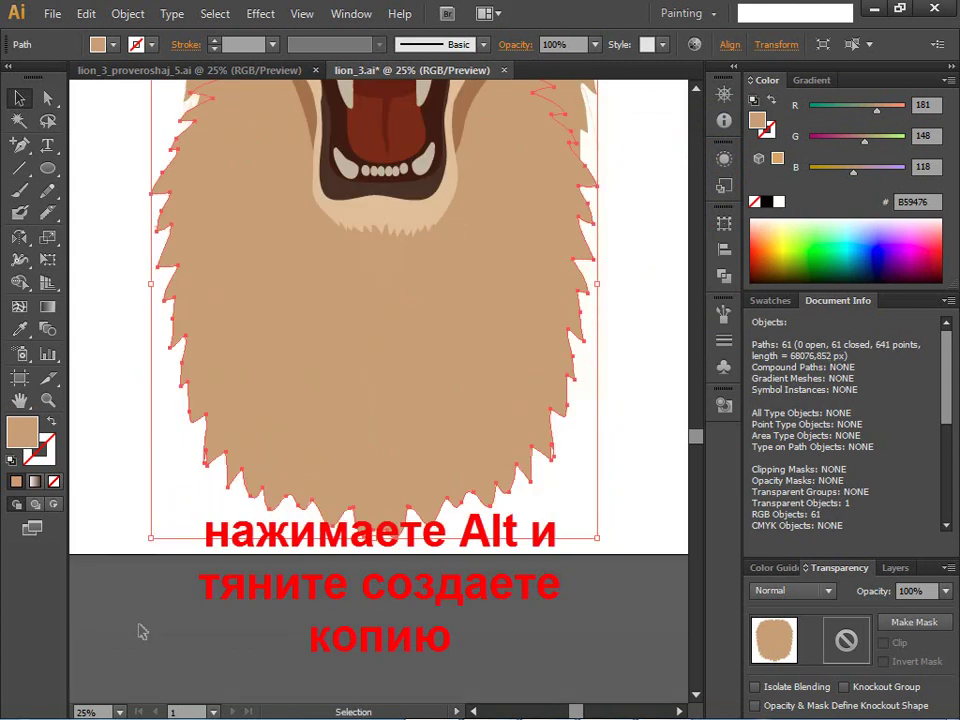
pyautogui.scroll(3, 168, 475)
pyautogui.scroll(3, 170, 470)
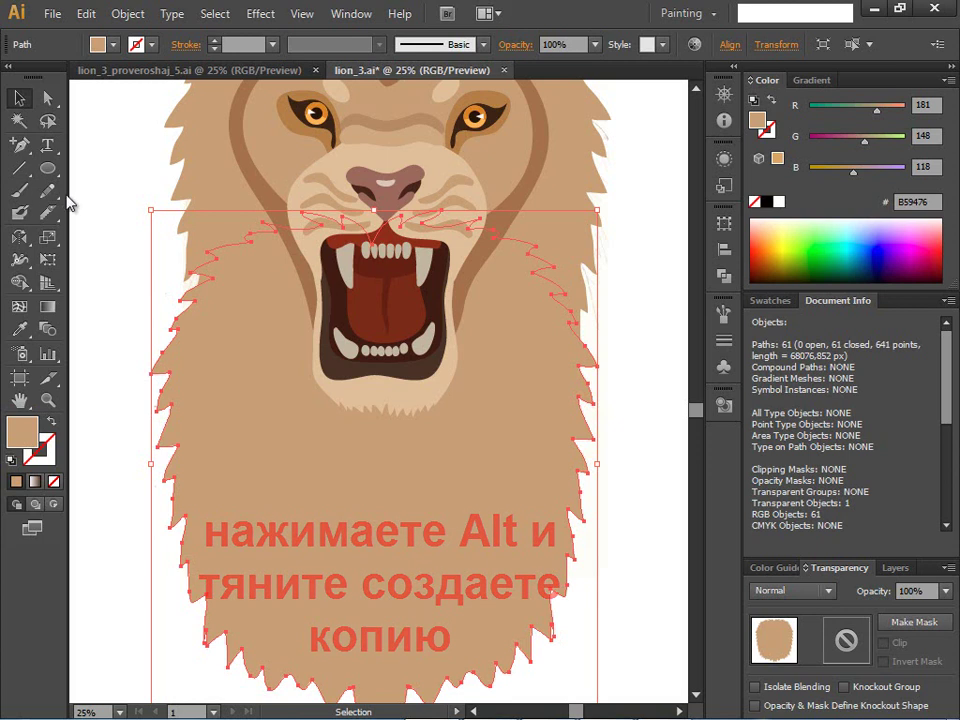
pyautogui.click(55, 215)
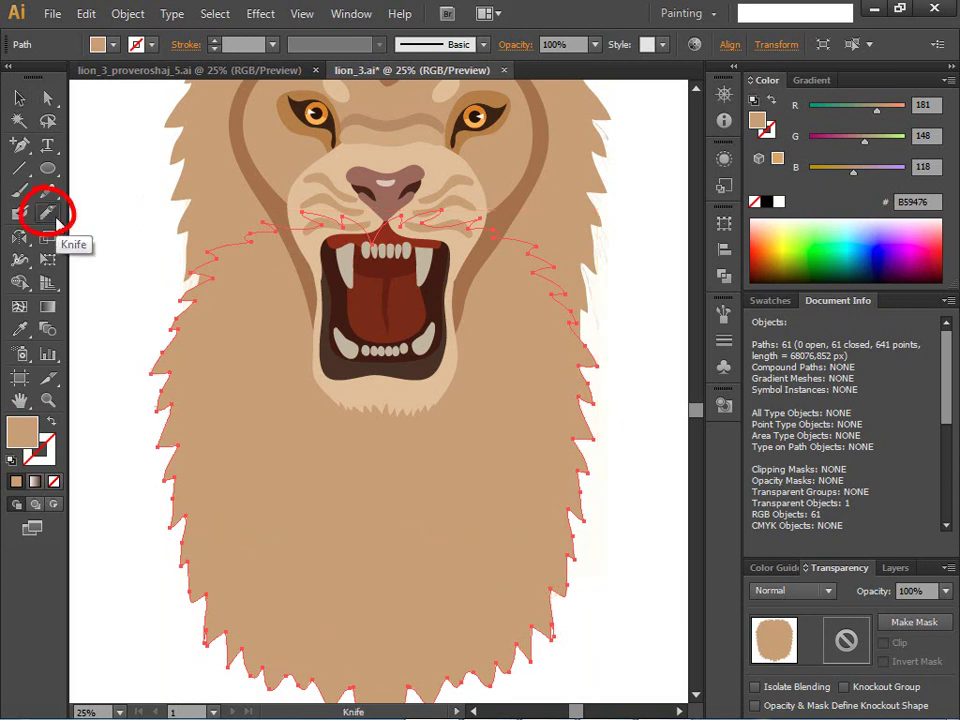
# - Knife-cut the lower mane copy along a curve, then select the upper piece
pyautogui.click(56, 218)
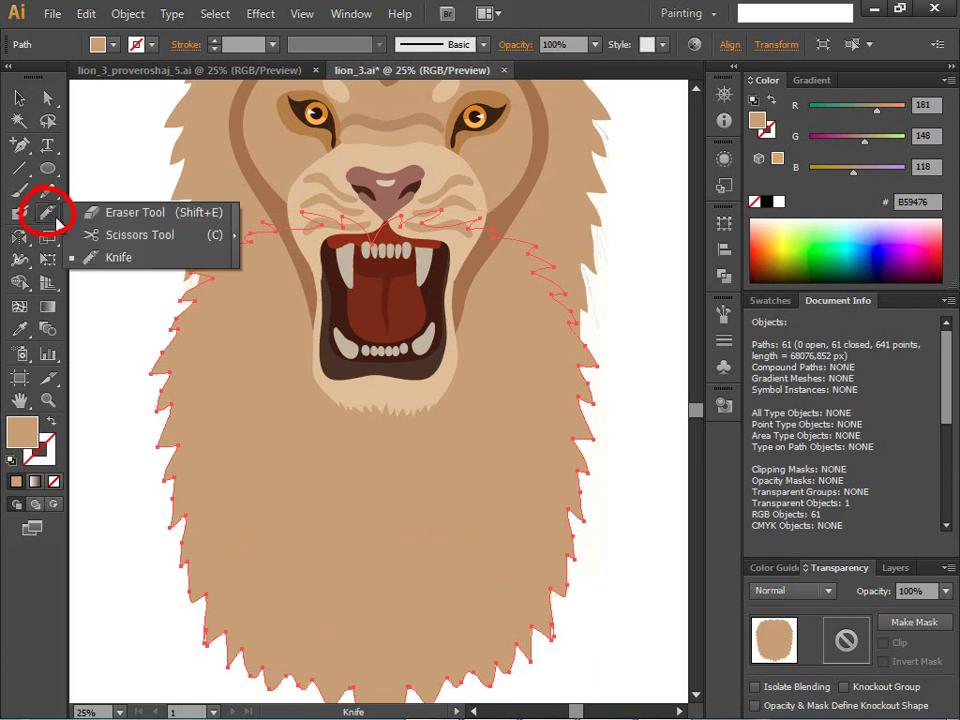
pyautogui.click(100, 259)
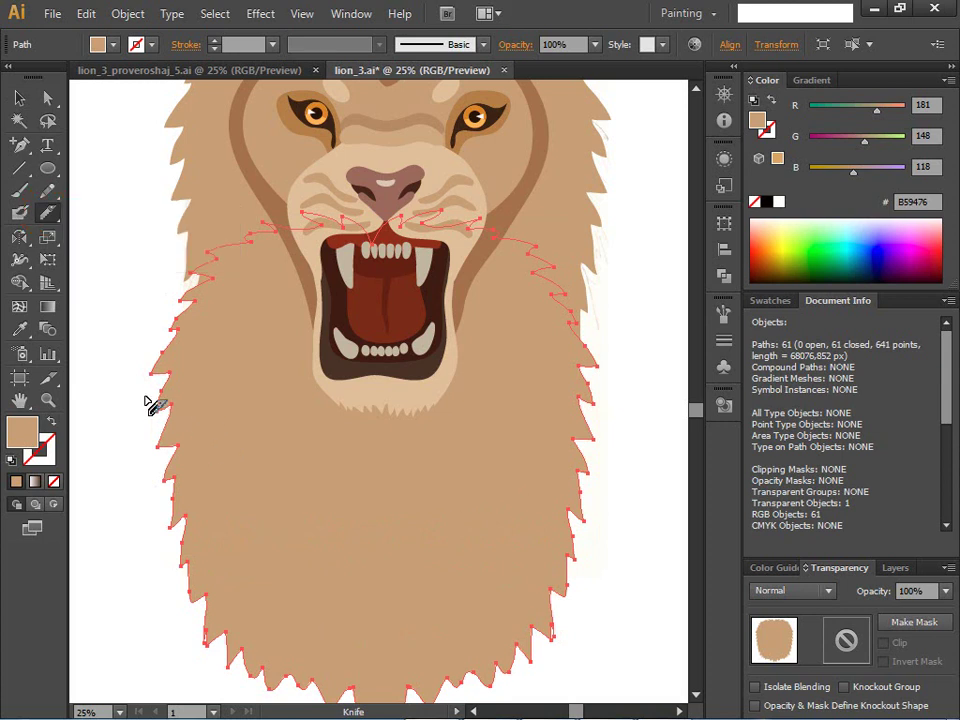
pyautogui.moveTo(123, 377)
pyautogui.mouseDown()
pyautogui.moveTo(378, 523)
pyautogui.moveTo(463, 523)
pyautogui.moveTo(572, 493)
pyautogui.moveTo(655, 447)
pyautogui.moveTo(650, 437)
pyautogui.moveTo(660, 443)
pyautogui.mouseUp()
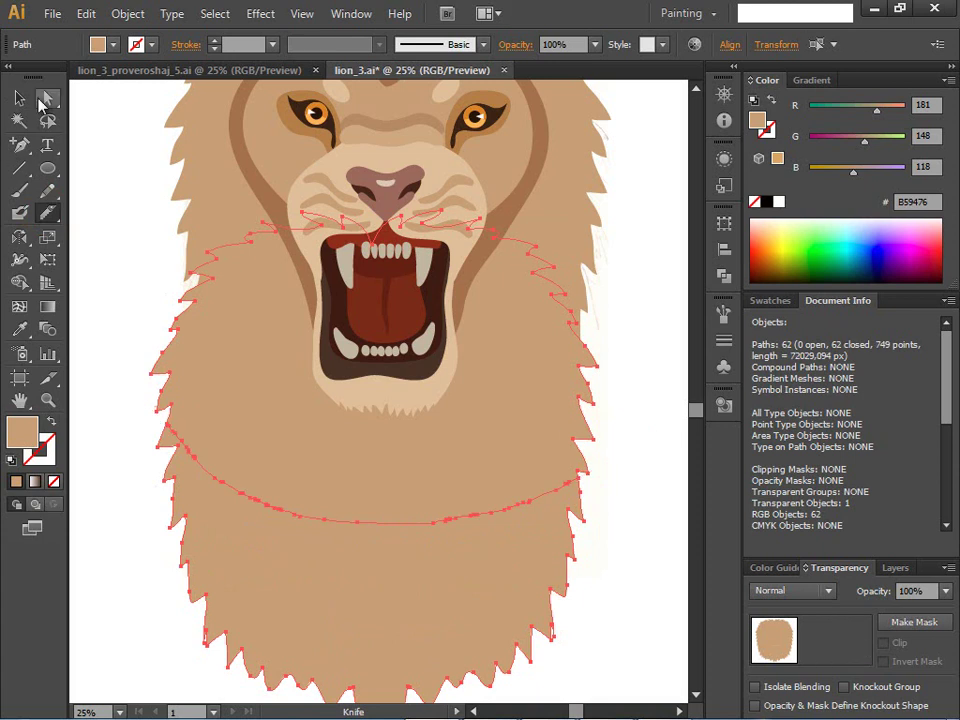
pyautogui.click(46, 98)
pyautogui.click(89, 503)
pyautogui.click(225, 410)
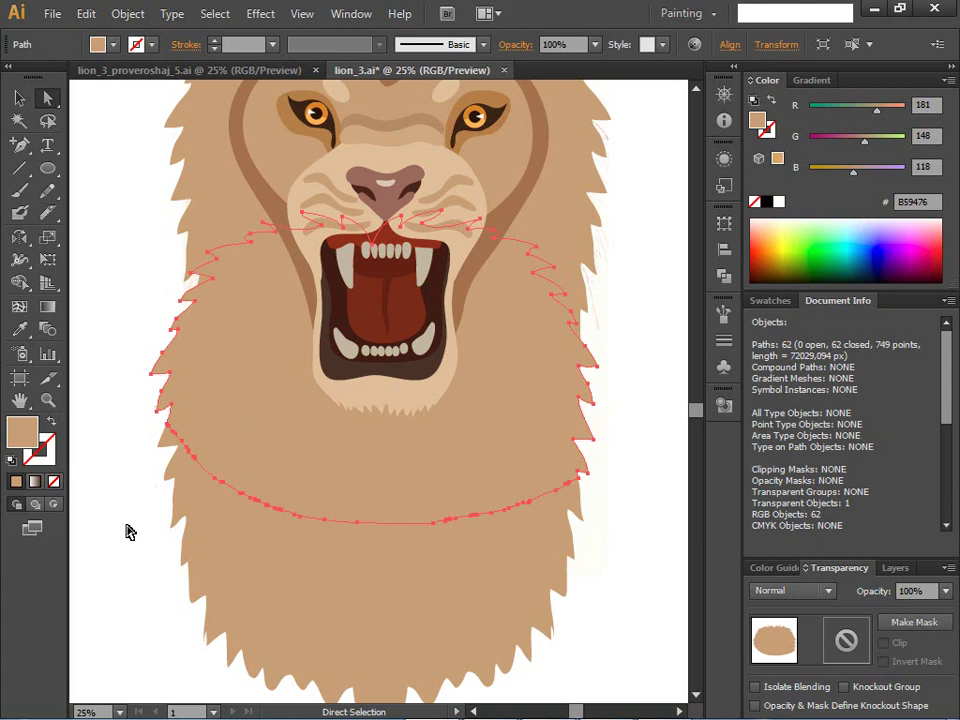
pyautogui.scroll(-3, 130, 523)
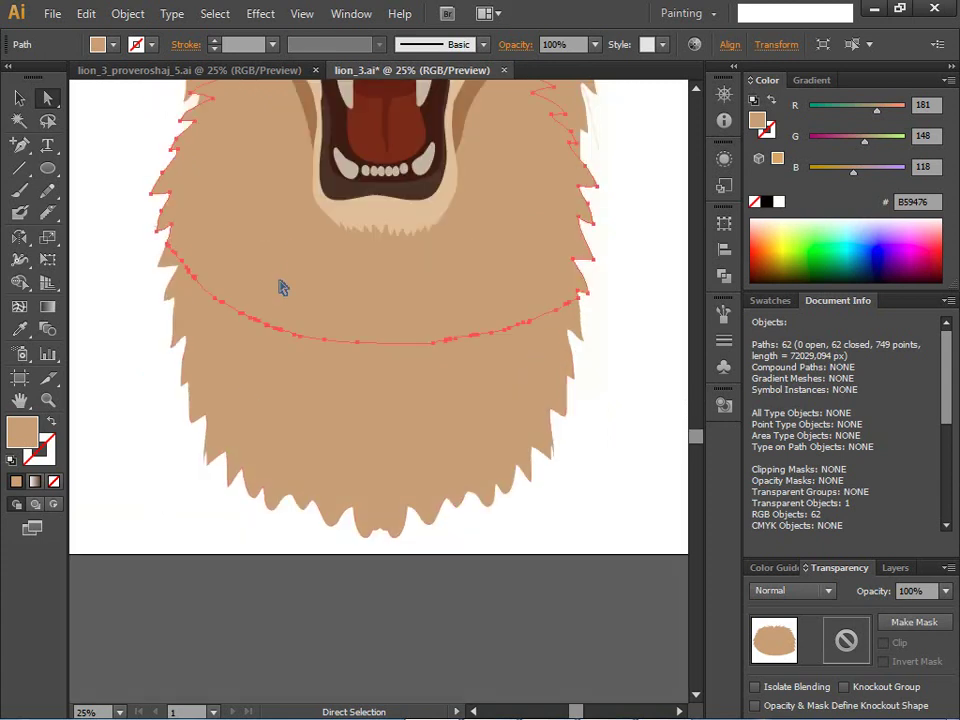
# - Move the upper mane piece away from the lion, leaving the lower fur piece free
pyautogui.click(18, 97)
pyautogui.click(99, 253)
pyautogui.click(226, 224)
pyautogui.moveTo(226, 224); pyautogui.dragTo(229, 681)
pyautogui.hotkey('ctrl', 'z')
pyautogui.scroll(1, 214, 315)
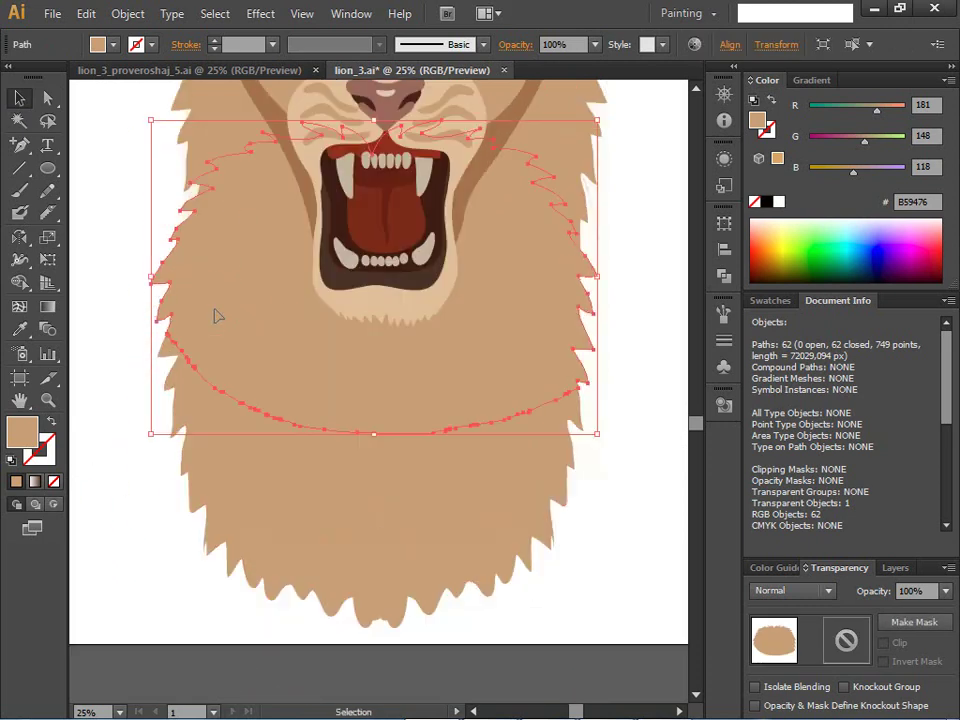
pyautogui.scroll(-1, 225, 467)
pyautogui.scroll(-2, 246, 518)
pyautogui.moveTo(321, 122); pyautogui.dragTo(275, 616)
pyautogui.scroll(-1, 165, 221)
pyautogui.scroll(2, 161, 221)
pyautogui.scroll(-2, 189, 339)
pyautogui.click(257, 229)
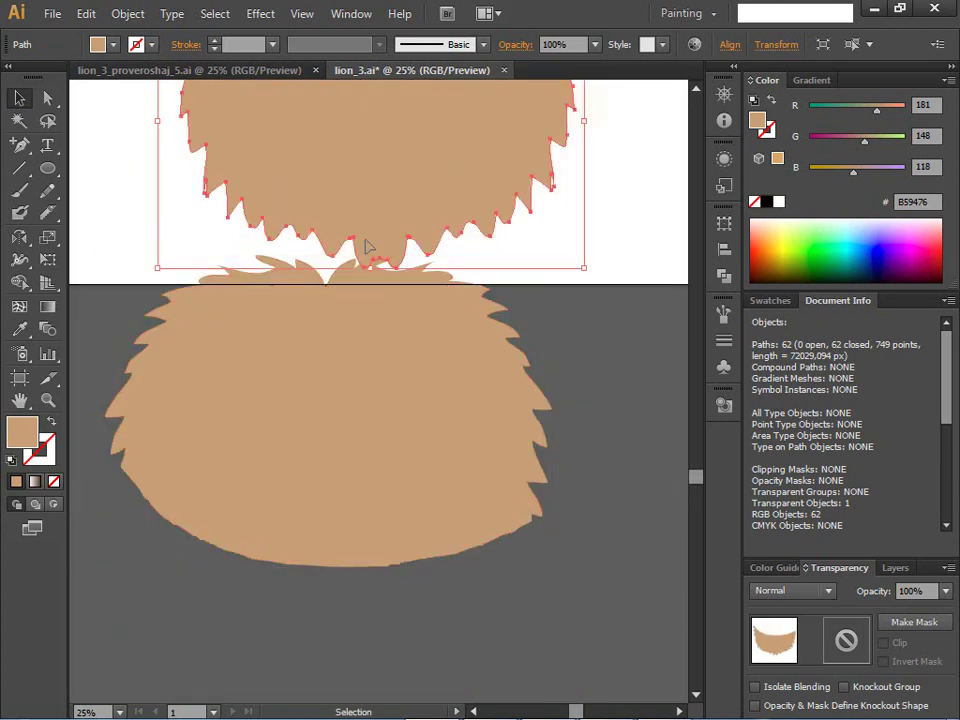
pyautogui.moveTo(696, 480); pyautogui.dragTo(698, 445)
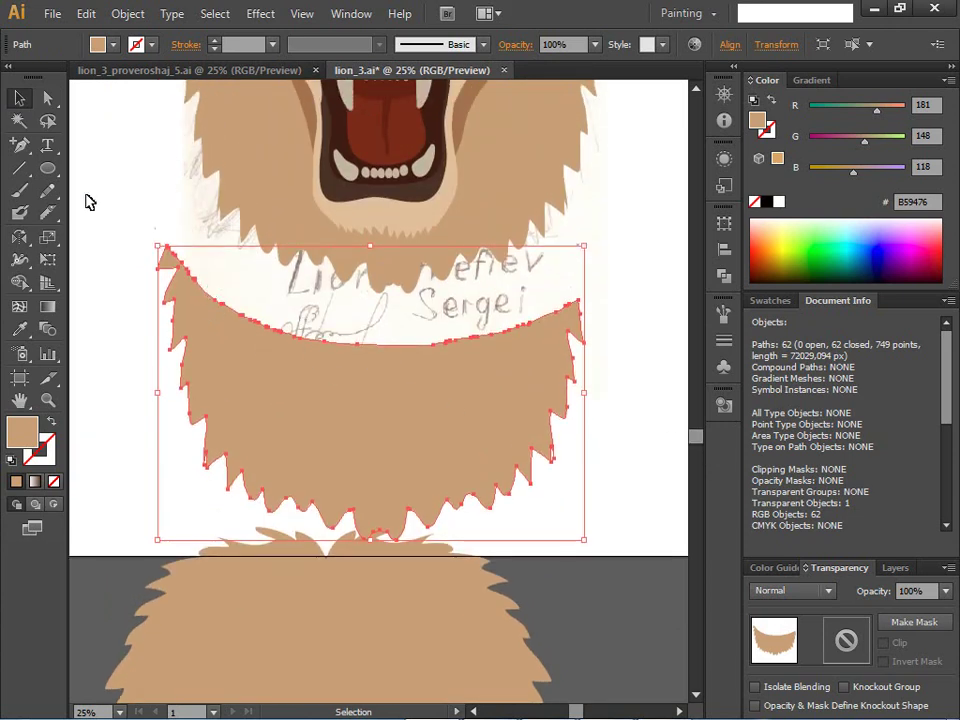
# - Smooth the fur piece's jagged upper-left, curved and right edges with the Smooth Tool
pyautogui.click(48, 193)
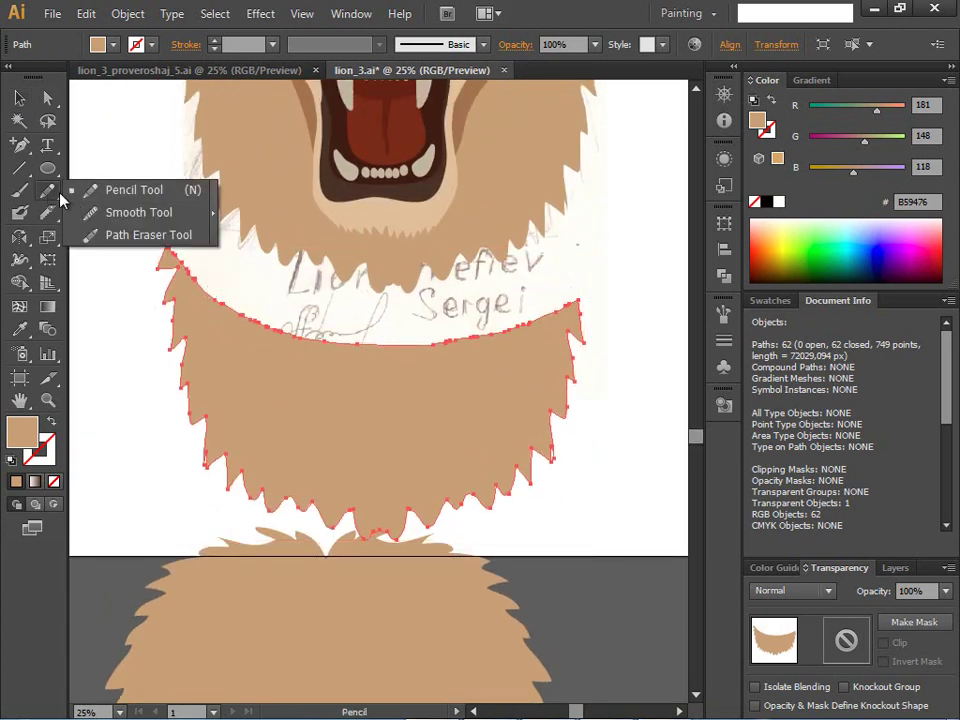
pyautogui.click(108, 217)
pyautogui.moveTo(186, 251); pyautogui.dragTo(214, 292)
pyautogui.moveTo(311, 321); pyautogui.dragTo(429, 343)
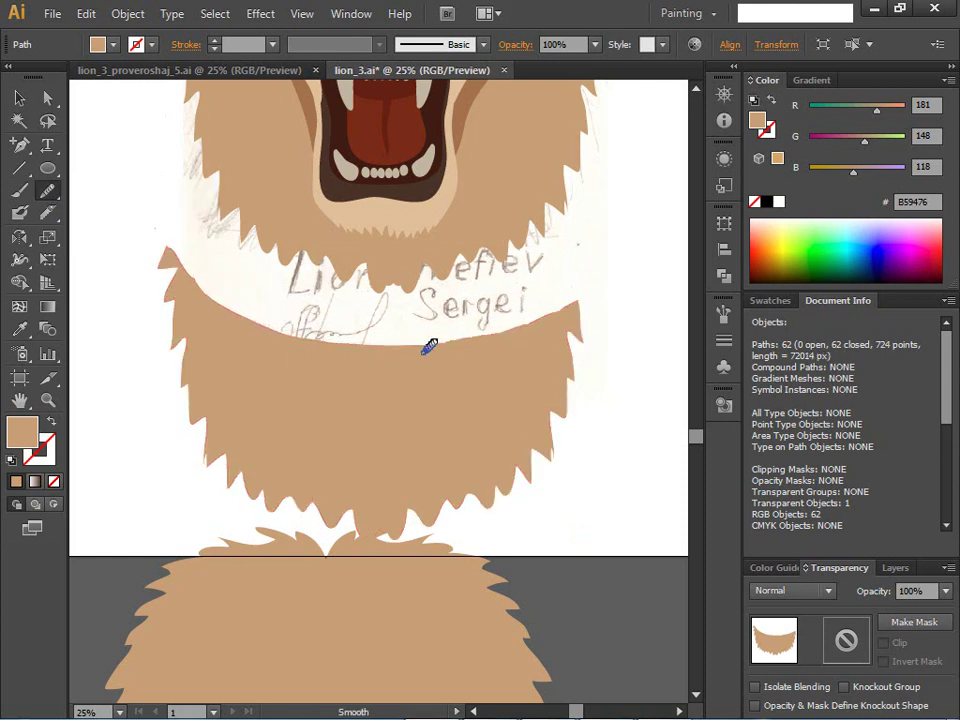
pyautogui.moveTo(497, 326)
pyautogui.mouseDown()
pyautogui.moveTo(567, 308)
pyautogui.moveTo(450, 343)
pyautogui.mouseUp()
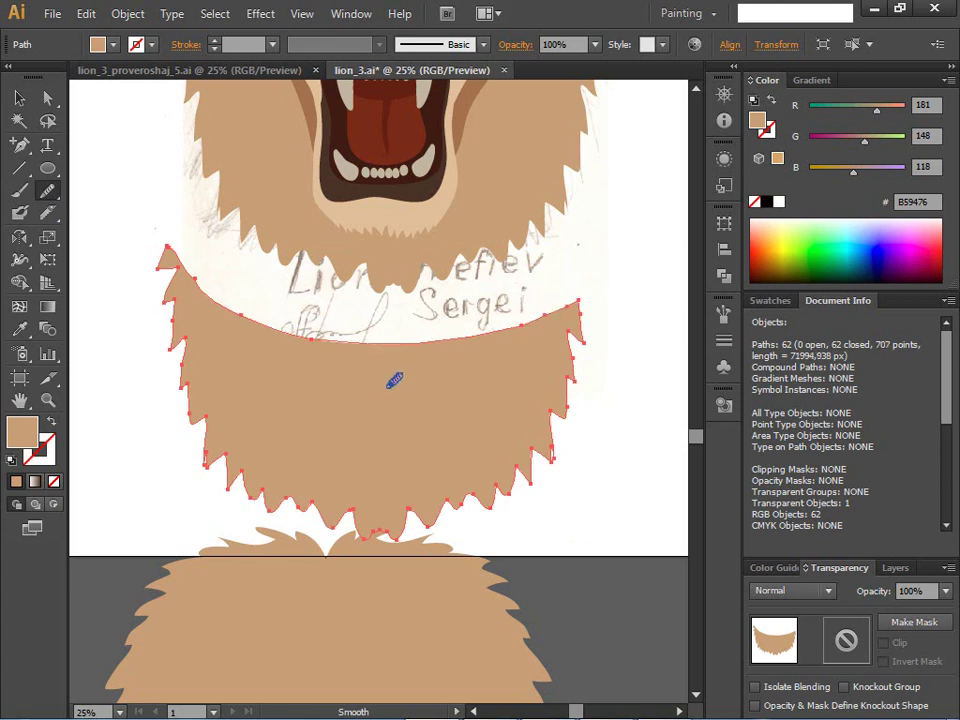
# - Move the smoothed fur piece up behind the open mouth
pyautogui.click(18, 97)
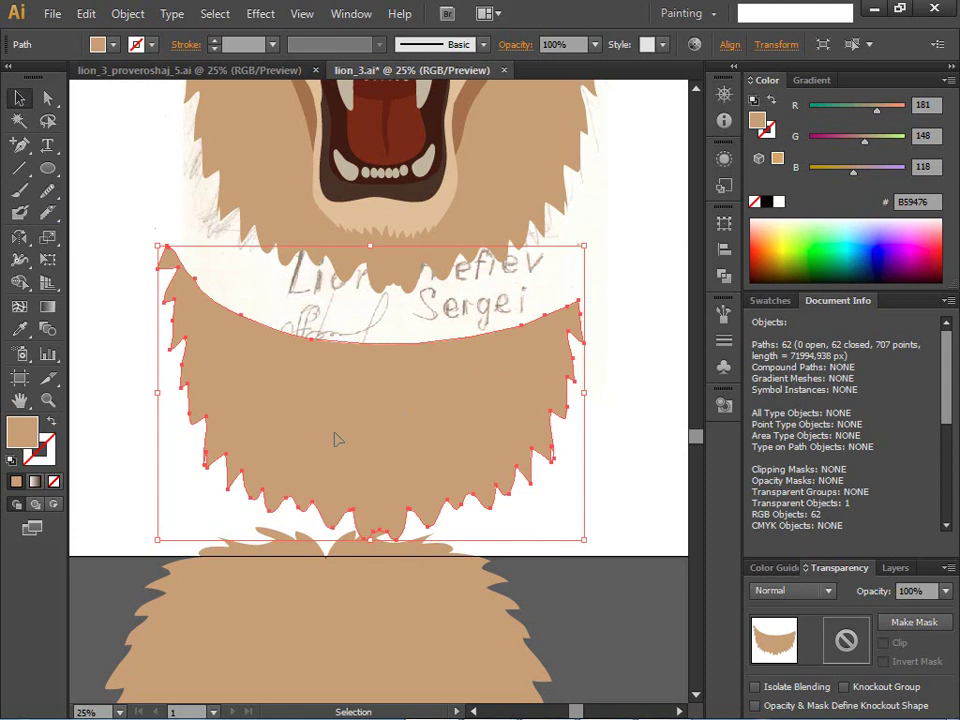
pyautogui.moveTo(340, 428); pyautogui.dragTo(349, 173)
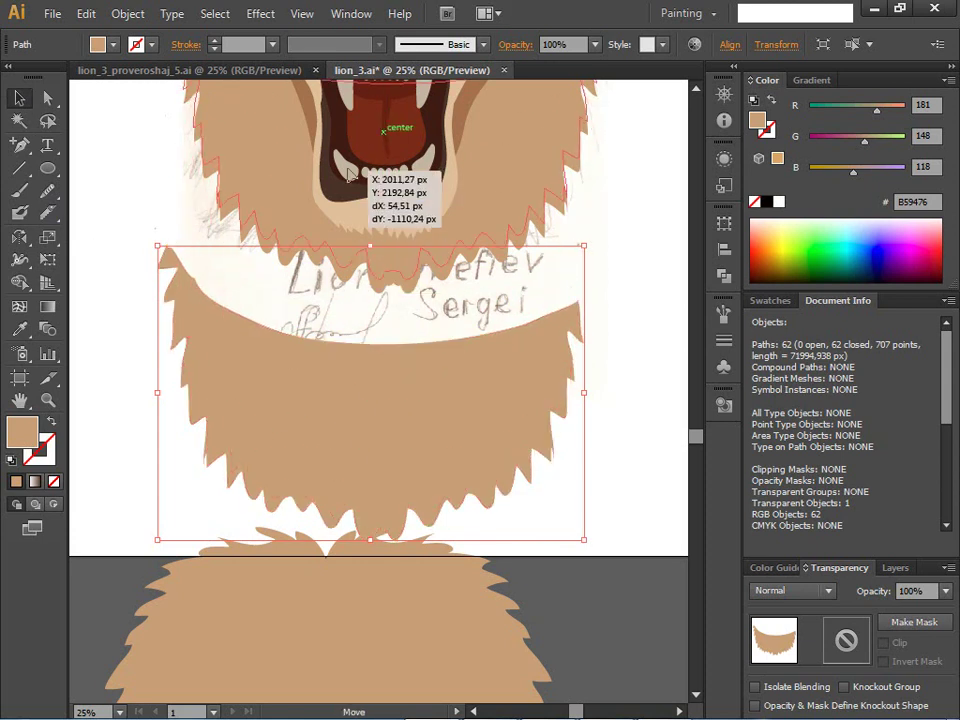
pyautogui.scroll(5, 289, 300)
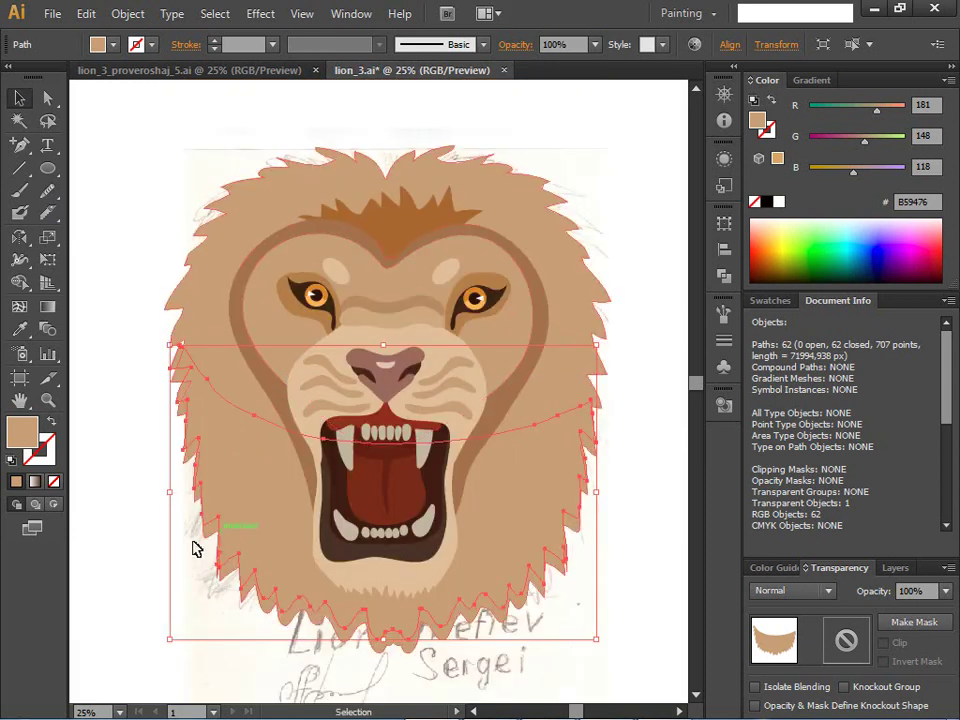
# - Fill the lower fur piece with the darker brown A8774F
pyautogui.doubleClick(20, 437)
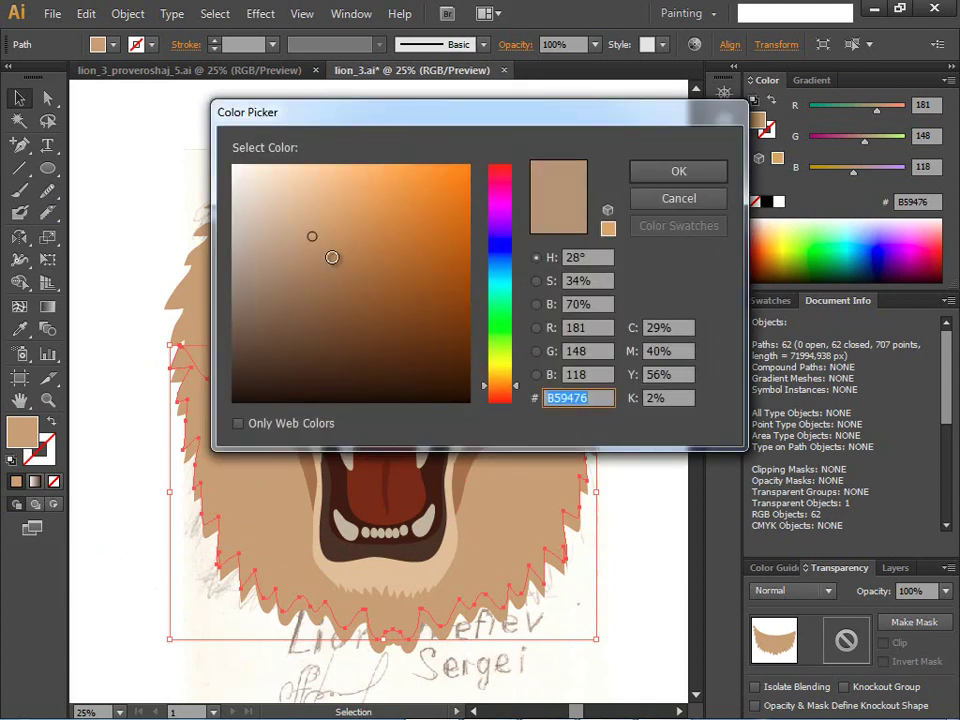
pyautogui.click(358, 244)
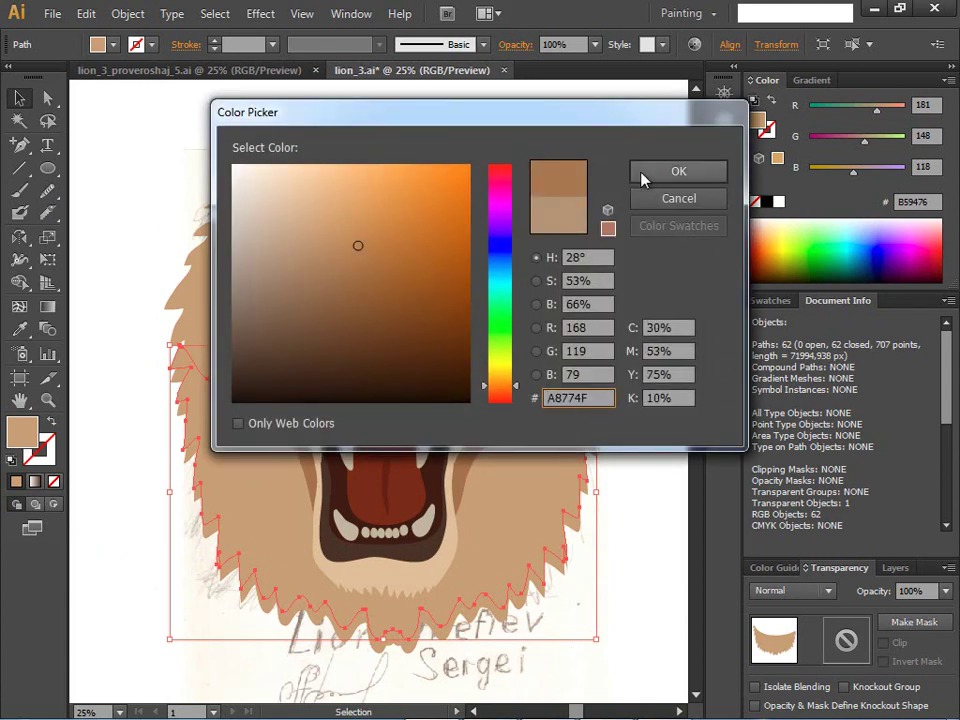
pyautogui.click(655, 172)
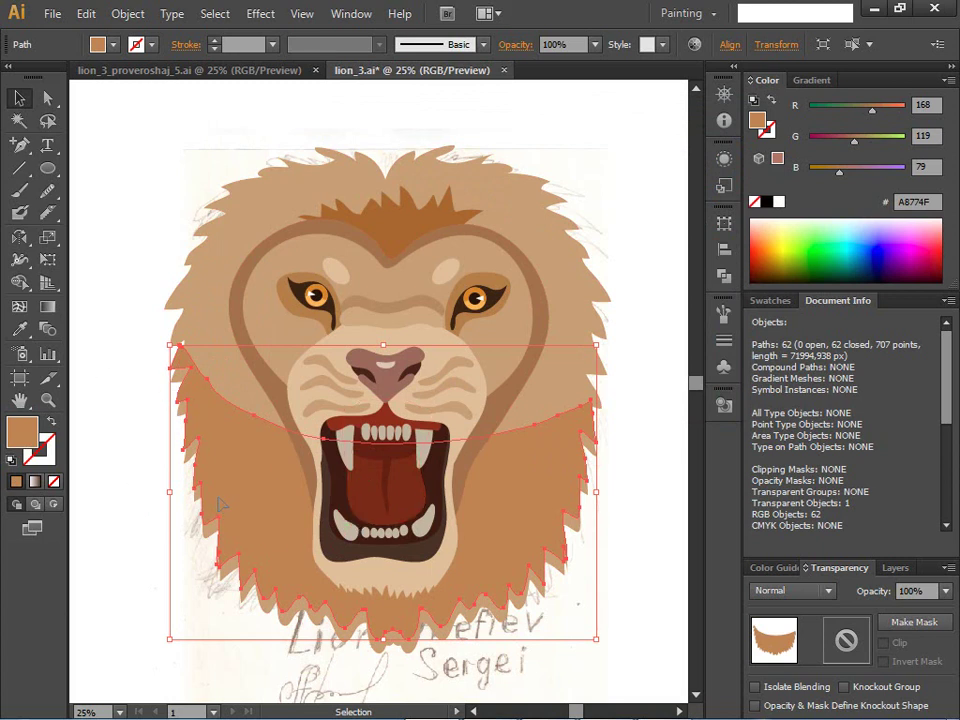
# - Narrow the fur piece from both sides and shift it up to frame the jaw
pyautogui.moveTo(170, 492); pyautogui.dragTo(245, 492)
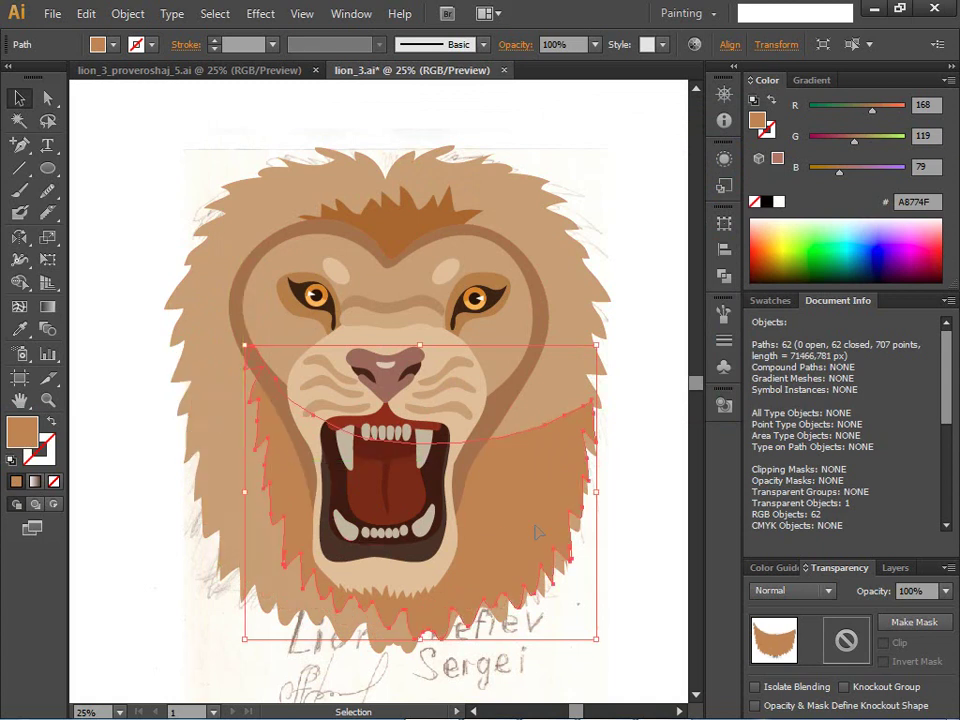
pyautogui.moveTo(597, 492); pyautogui.dragTo(507, 492)
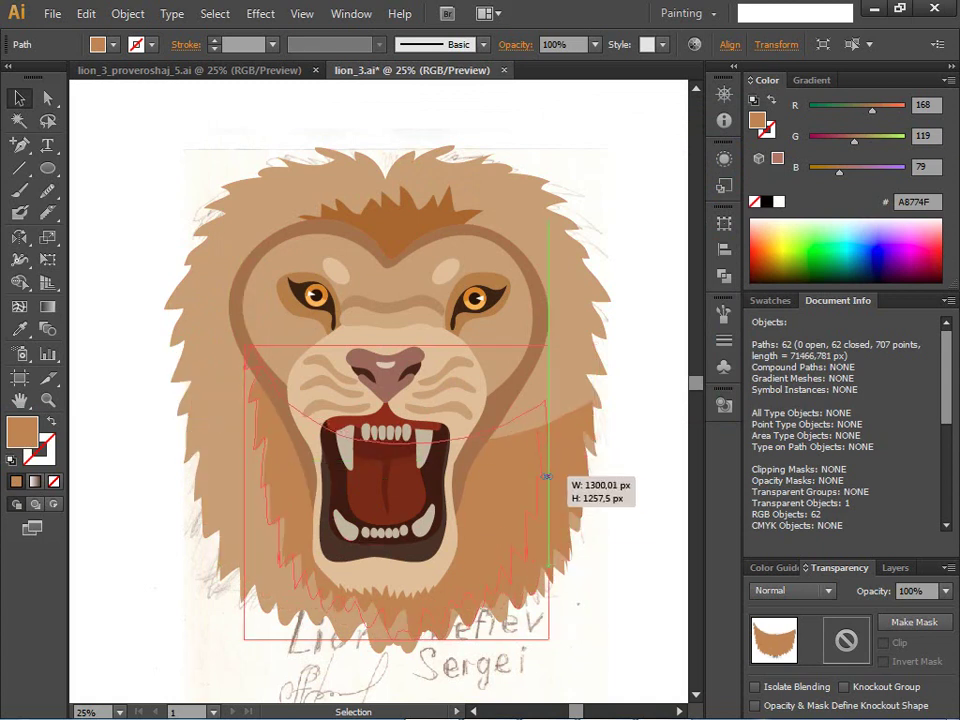
pyautogui.moveTo(279, 521); pyautogui.dragTo(333, 556)
pyautogui.moveTo(402, 488); pyautogui.dragTo(396, 476)
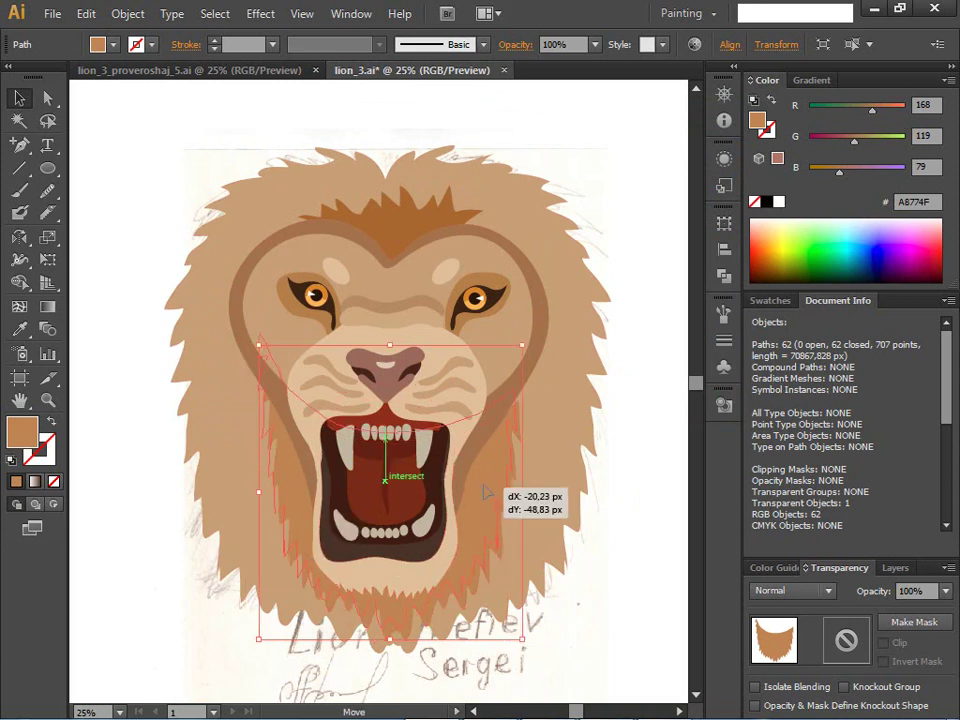
pyautogui.click(84, 656)
# - Recolour the fur around the mouth to the deeper brown 895C3A
pyautogui.click(262, 410)
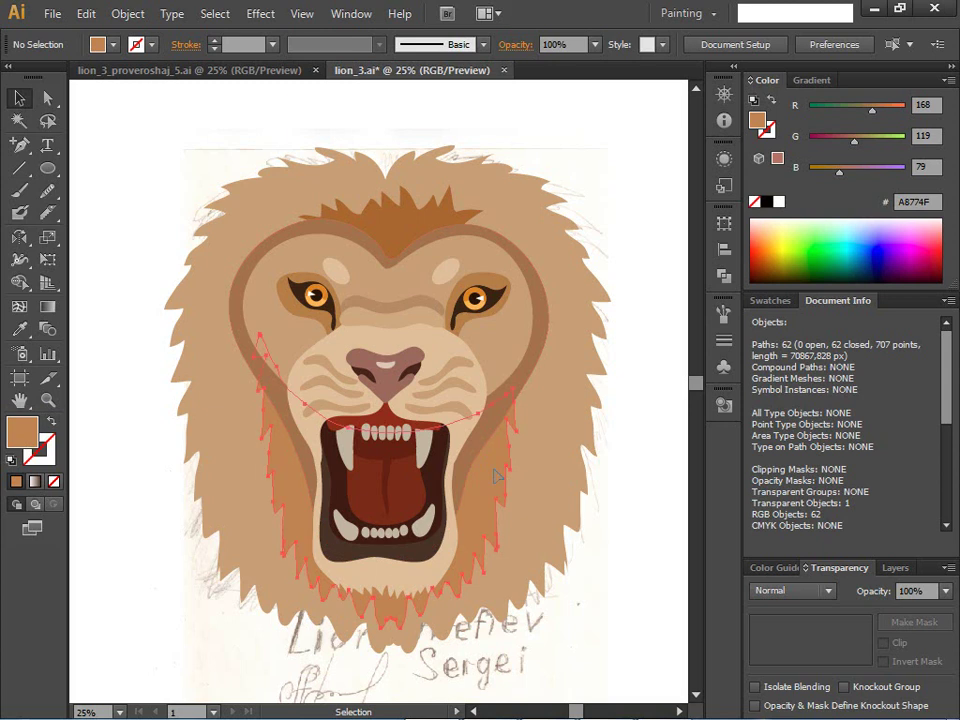
pyautogui.doubleClick(20, 432)
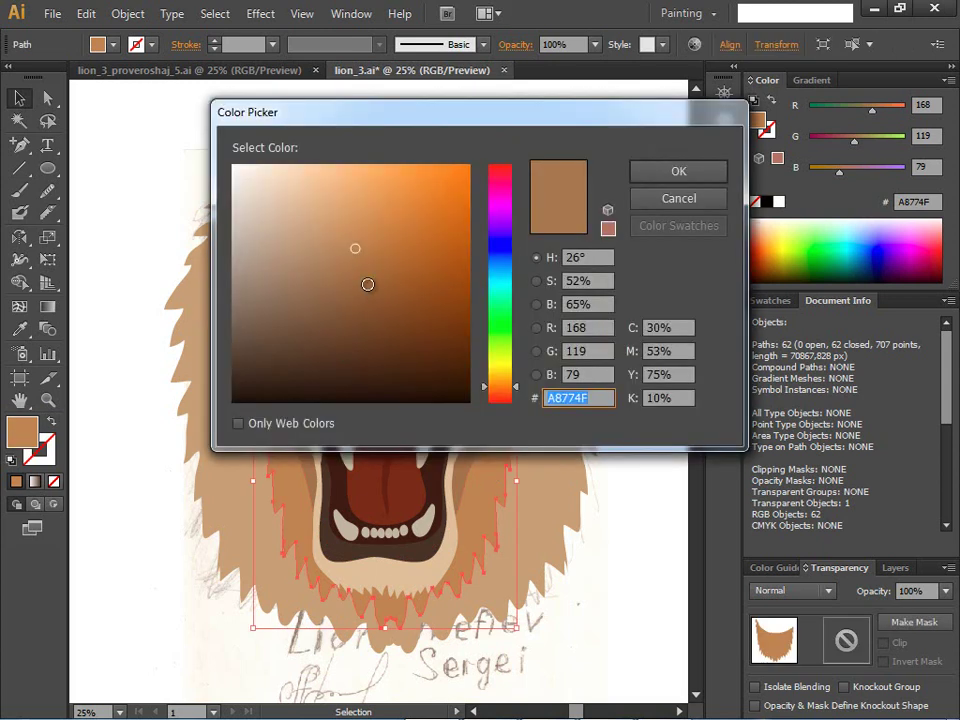
pyautogui.click(370, 274)
pyautogui.click(663, 176)
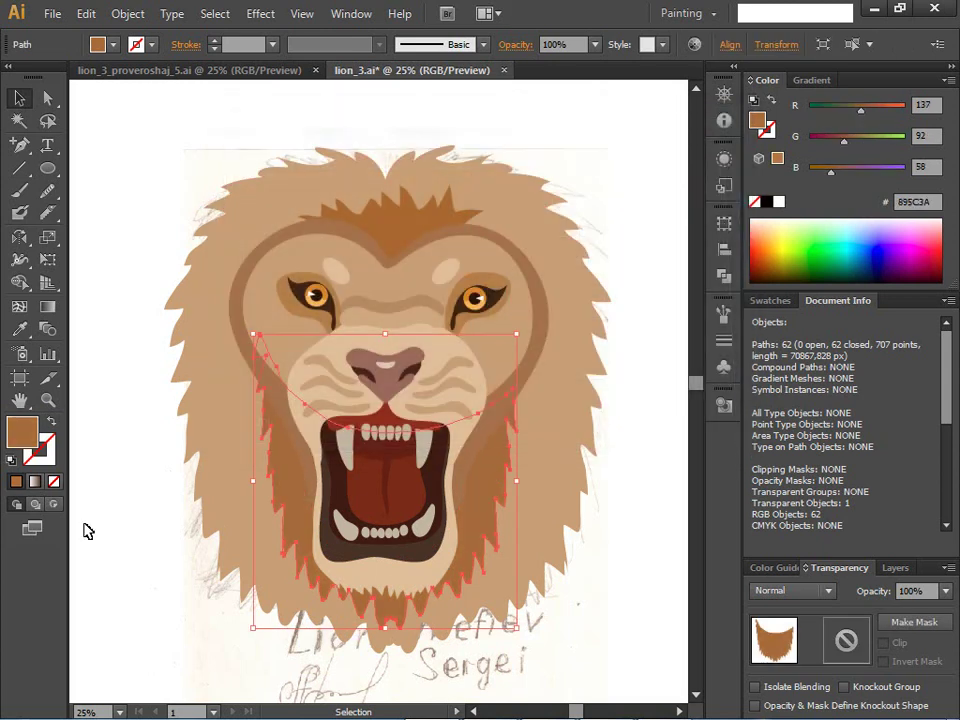
pyautogui.click(95, 545)
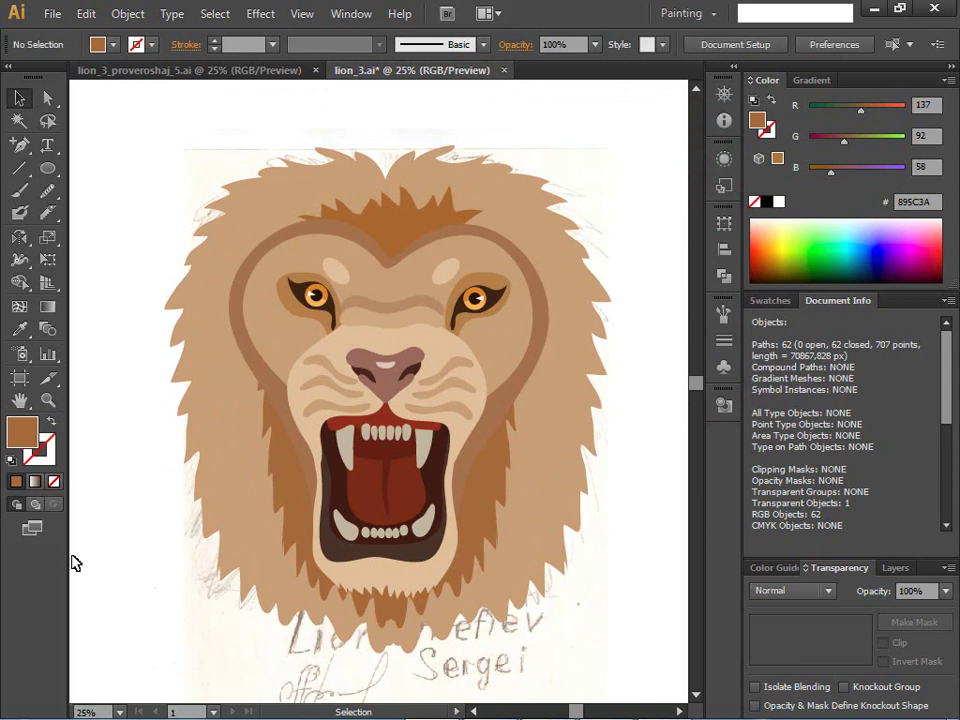
# - Darken the mouth fur further to 63442F and check the result deselected
pyautogui.click(289, 493)
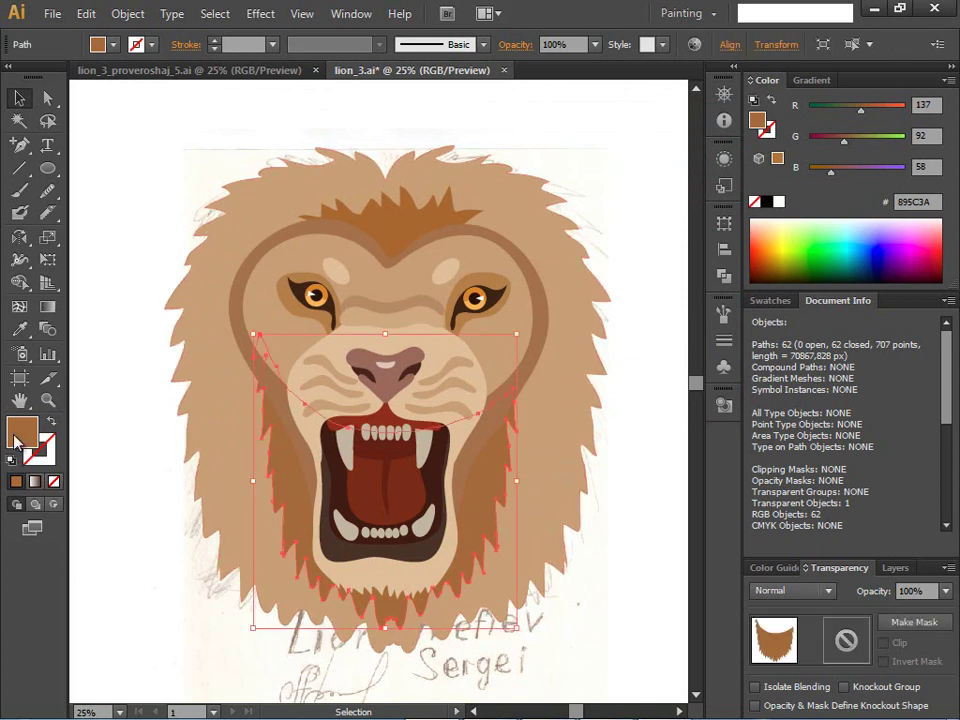
pyautogui.doubleClick(15, 441)
pyautogui.click(358, 303)
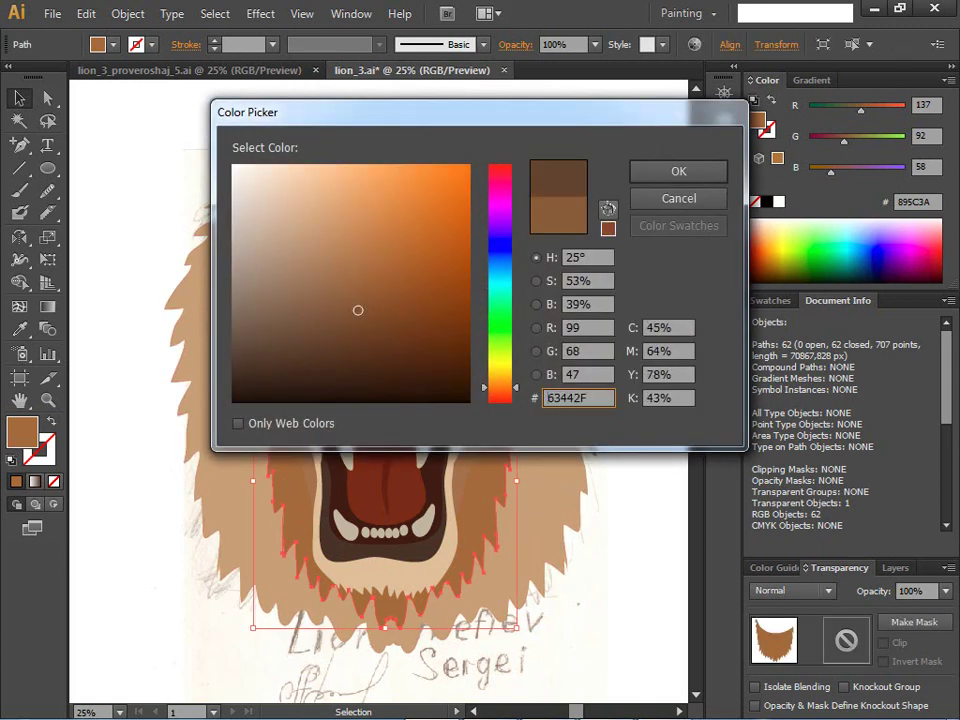
pyautogui.click(655, 178)
pyautogui.click(129, 566)
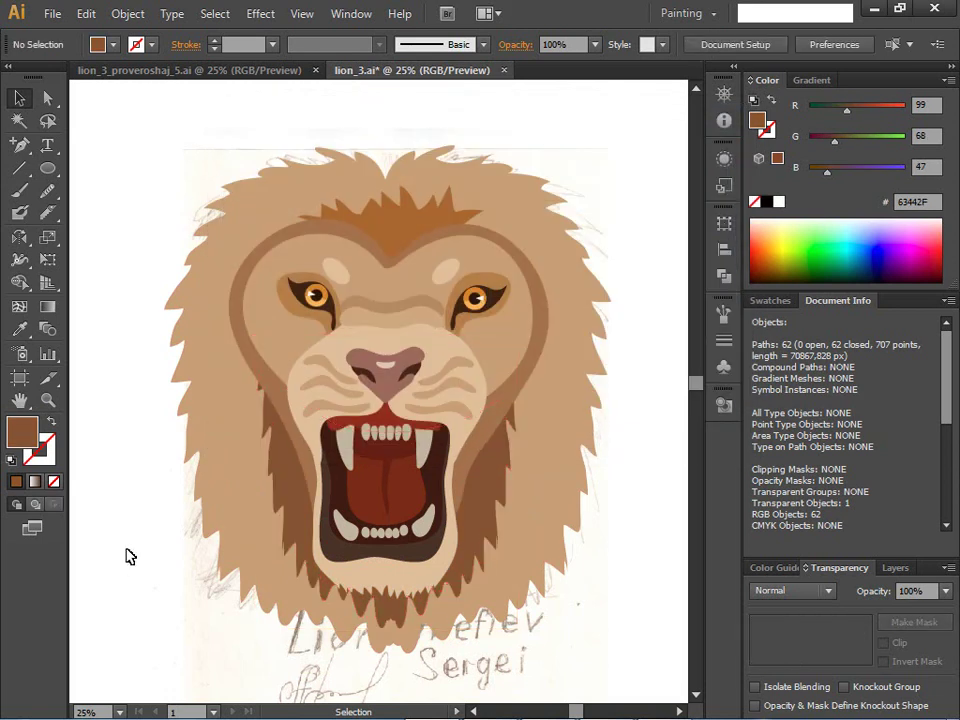
pyautogui.click(503, 470)
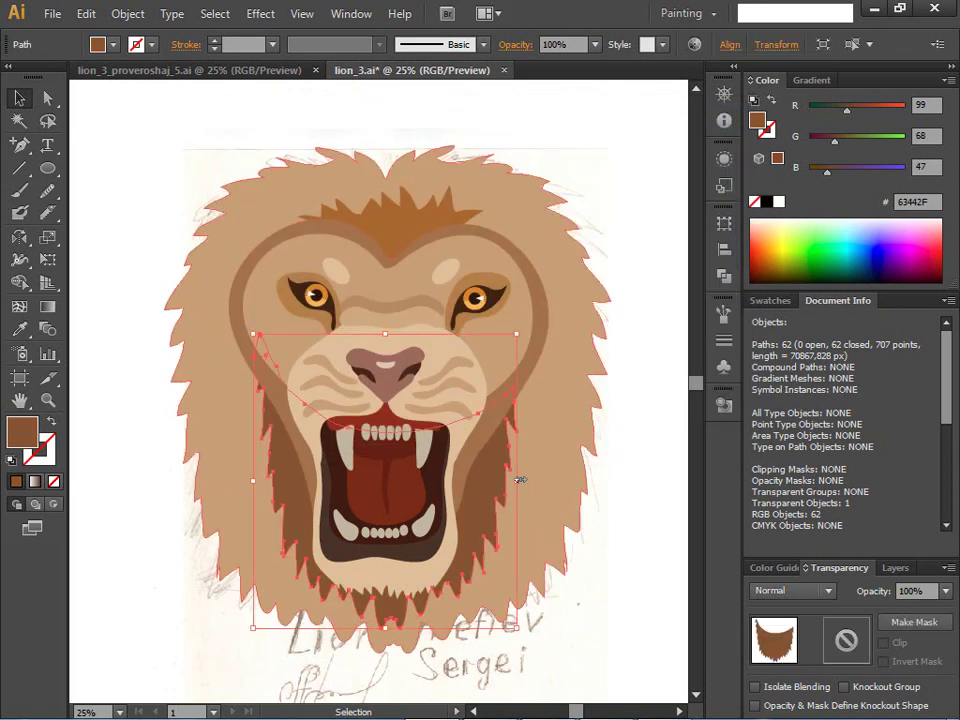
pyautogui.click(155, 538)
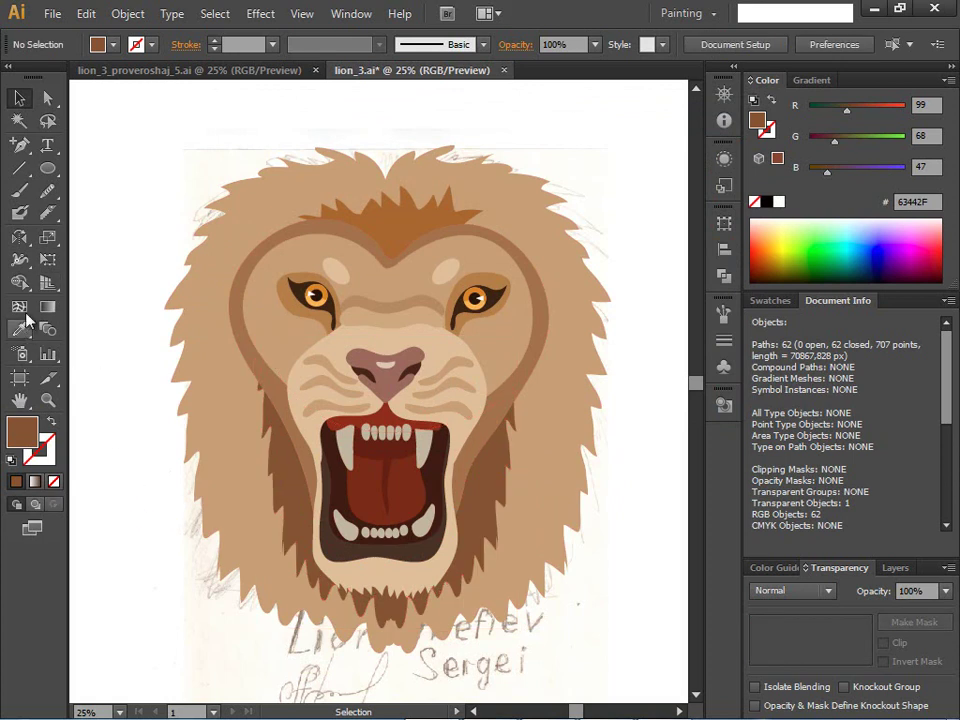
# - Save the artwork as lion_4.ai in the 333_lion folder, accepting the default Illustrator options
pyautogui.click(52, 13)
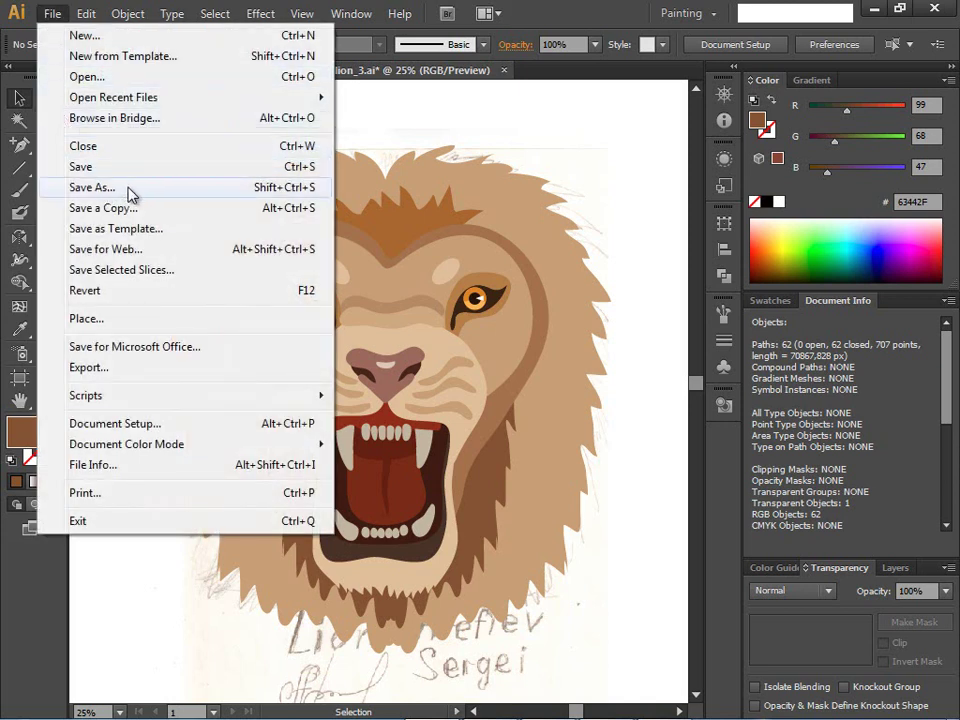
pyautogui.click(92, 187)
pyautogui.click(228, 449)
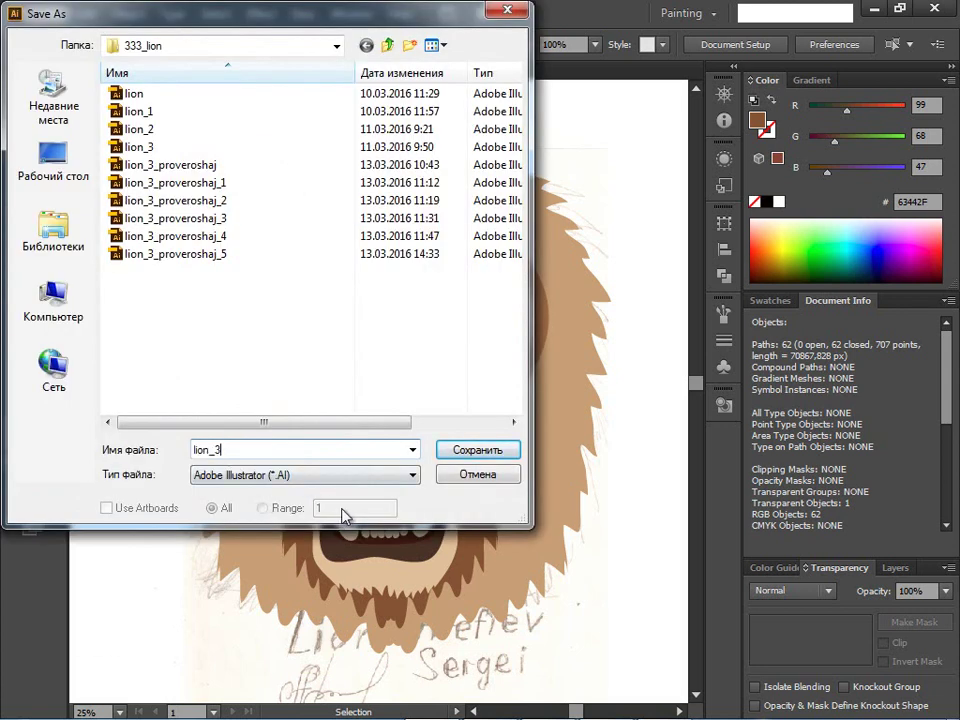
pyautogui.press('BackSpace')
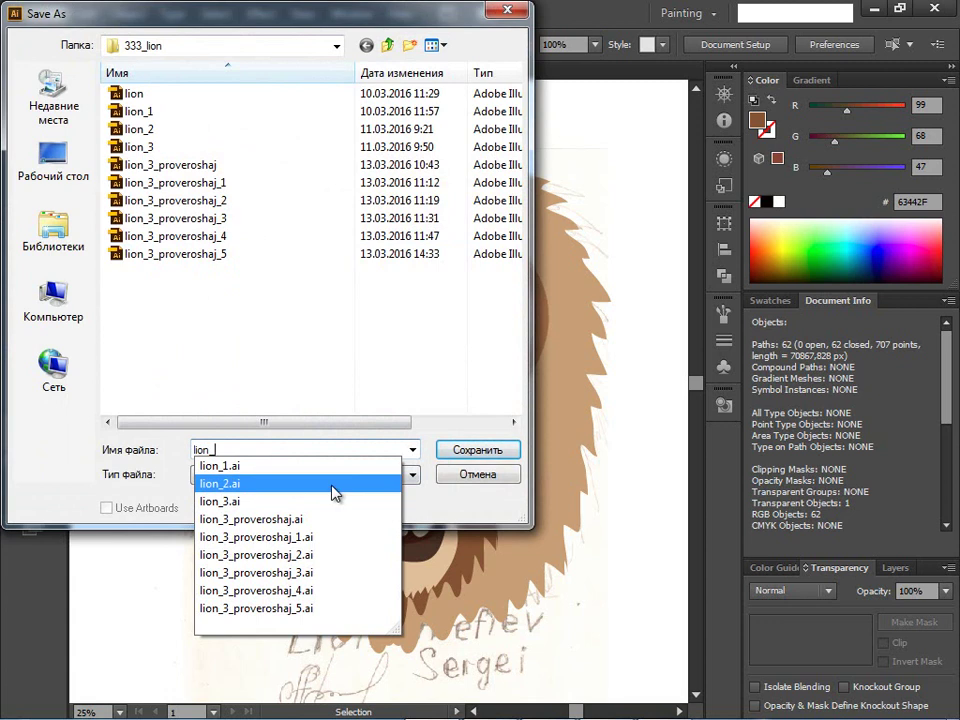
pyautogui.write('4')
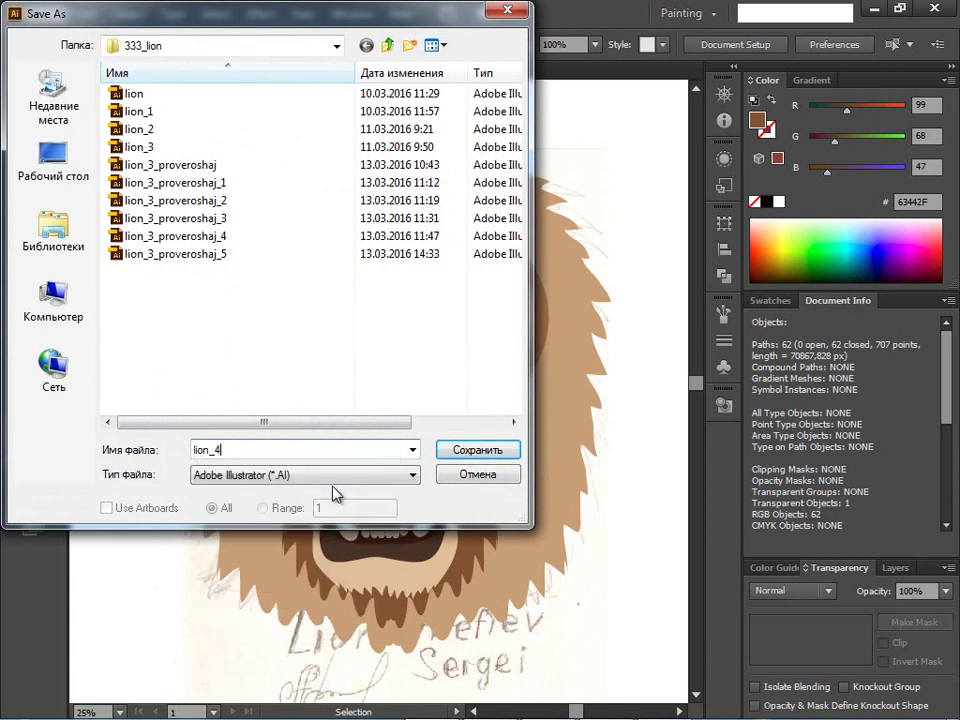
pyautogui.click(462, 452)
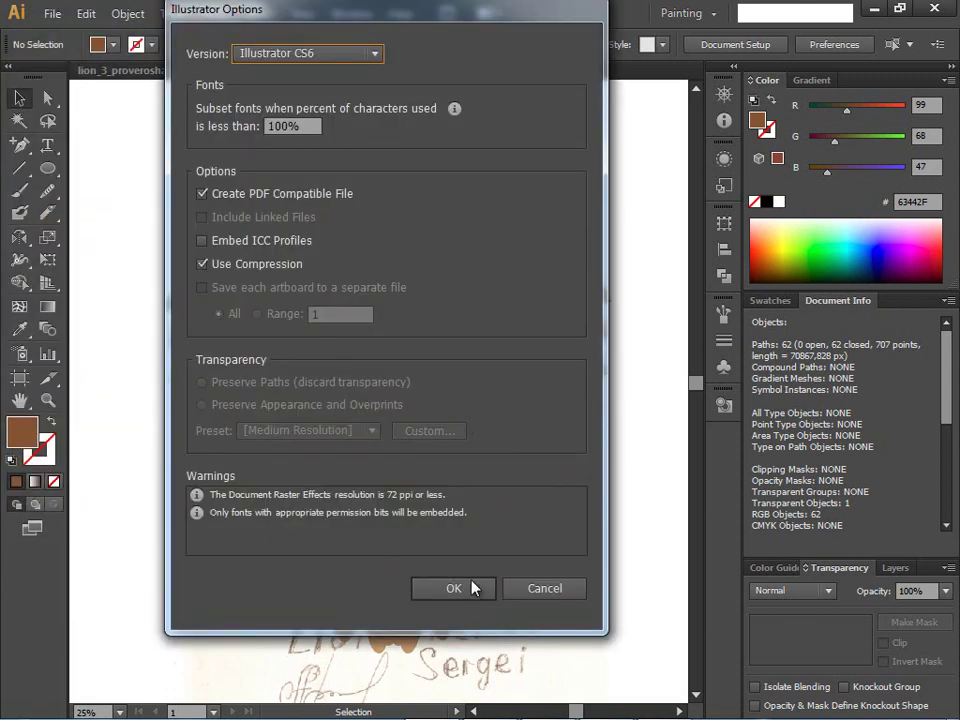
pyautogui.click(474, 588)
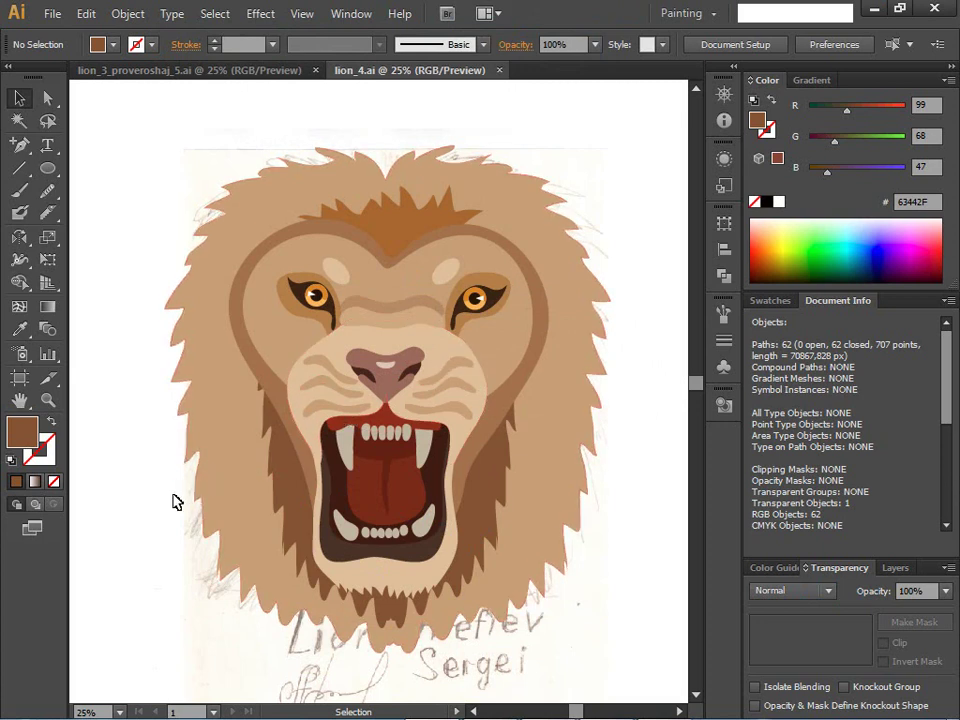
# - Compare lion_4 against lion_3_proveroshaj_5, then deselect and zoom lion_4 to 33.33%
pyautogui.click(137, 72)
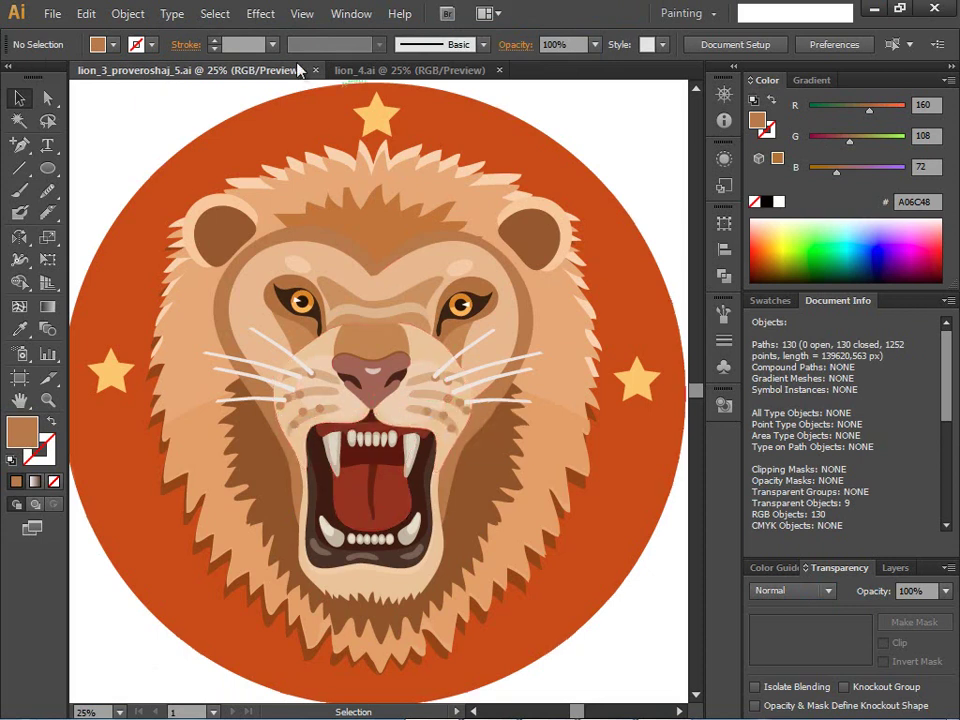
pyautogui.click(369, 71)
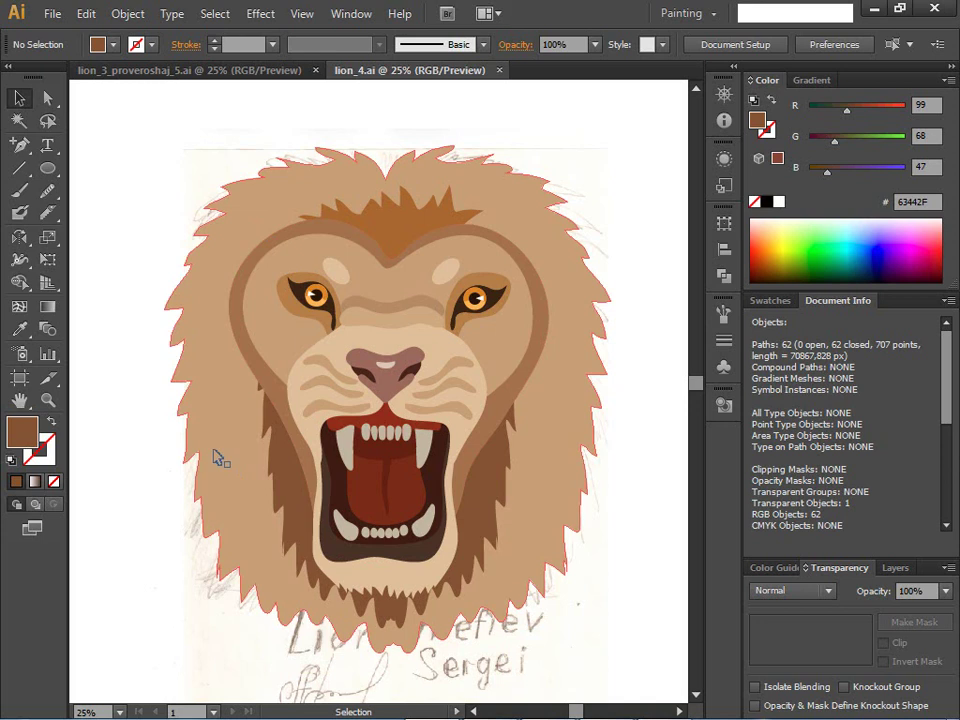
pyautogui.click(204, 422)
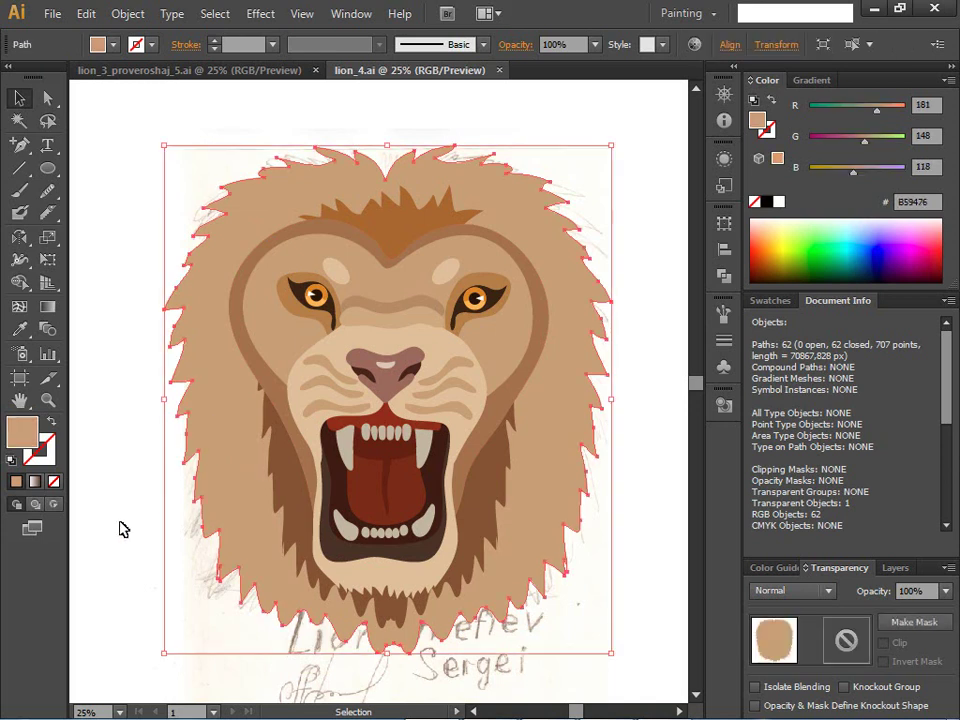
pyautogui.hotkey('ctrl', '-')
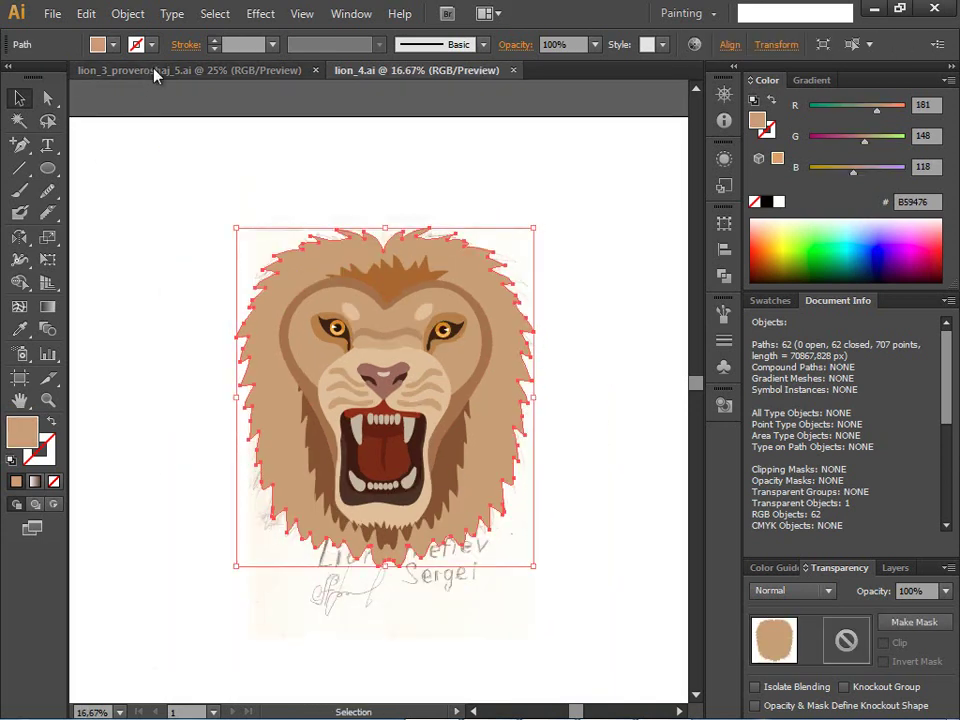
pyautogui.click(155, 72)
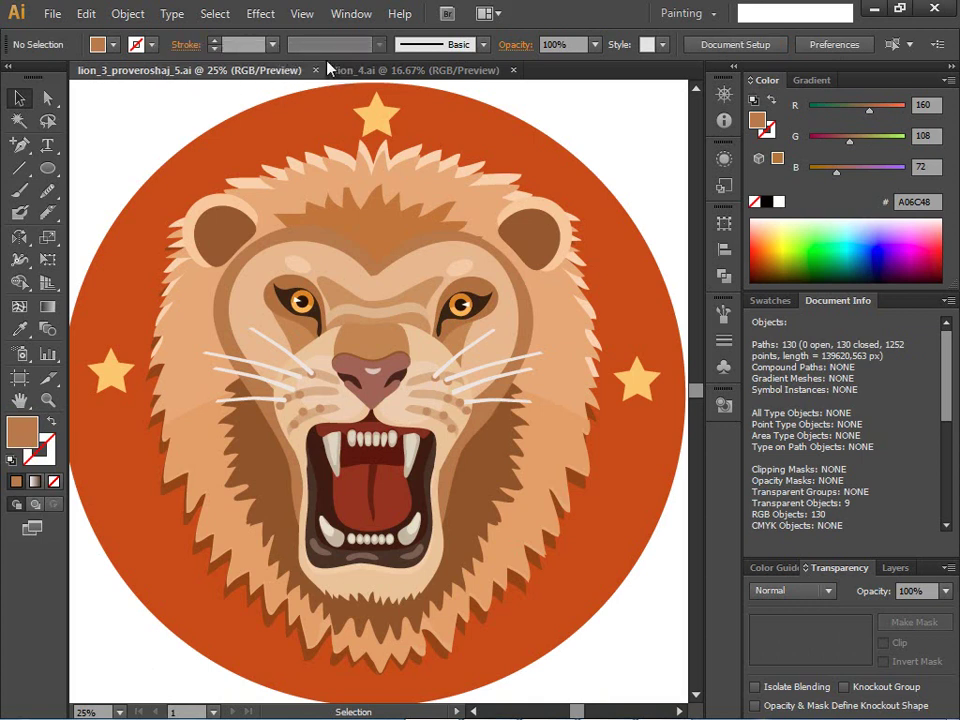
pyautogui.click(366, 72)
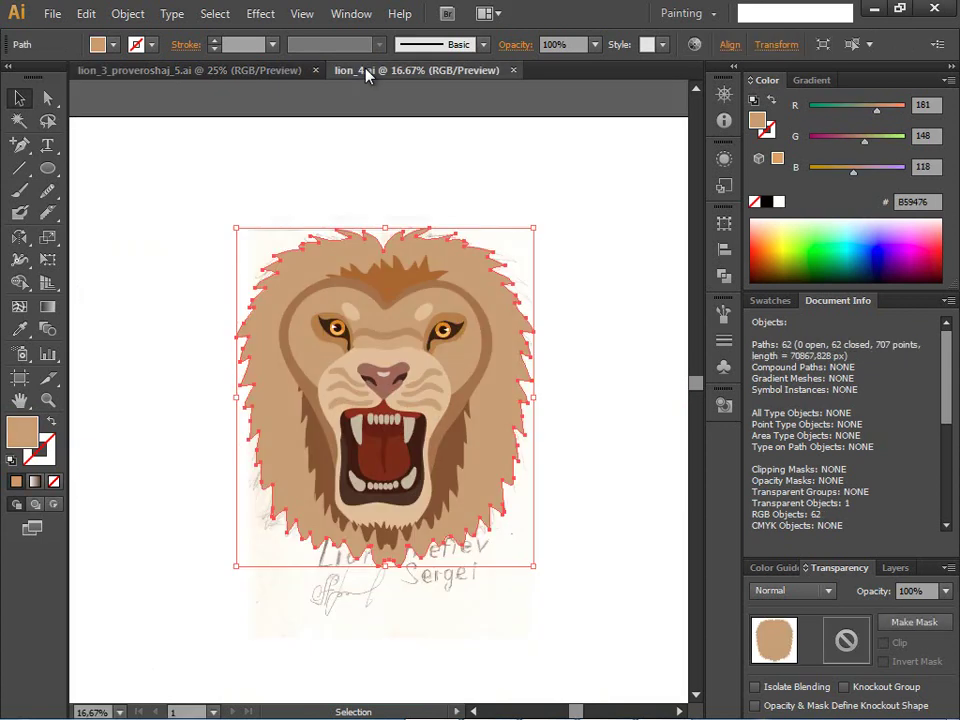
pyautogui.click(183, 545)
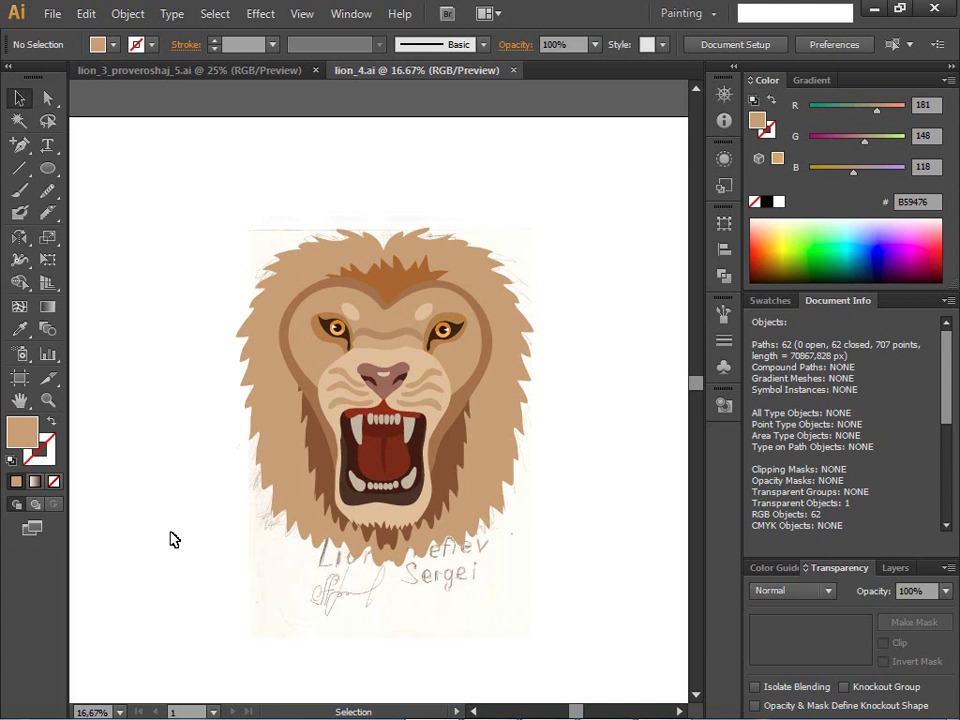
pyautogui.hotkey('ctrl', '-')
pyautogui.hotkey('ctrl', '+')
pyautogui.hotkey('ctrl', '+')
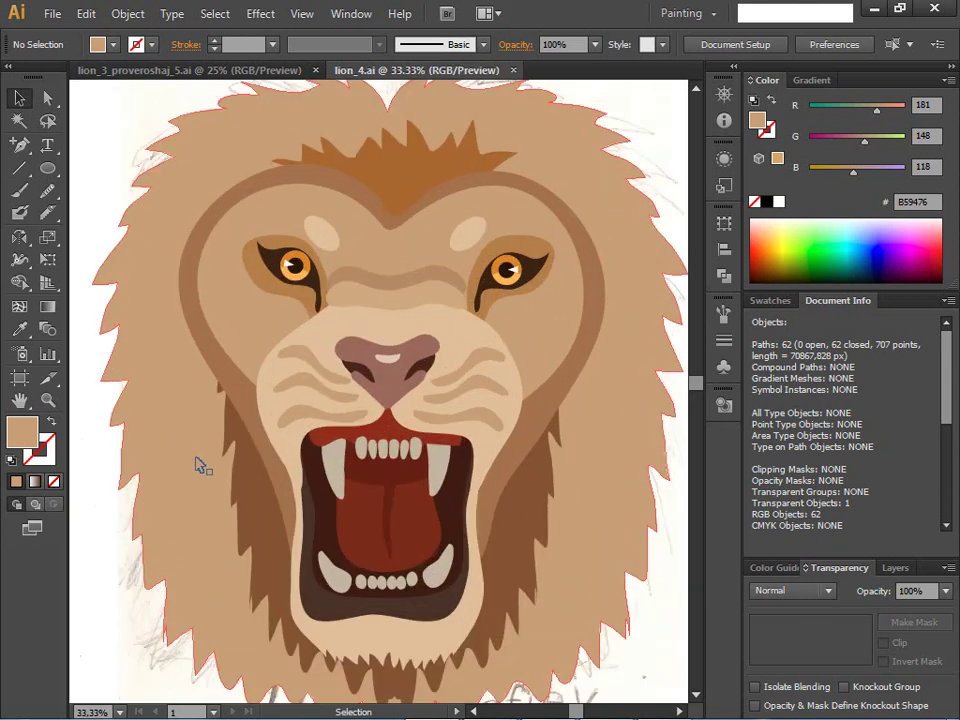
# - Draw a closed Pencil shape over the nose bridge and give it the mane's sampled brown
pyautogui.keyDown('alt'); pyautogui.click(47, 189); pyautogui.keyUp('alt')
pyautogui.click(49, 170)
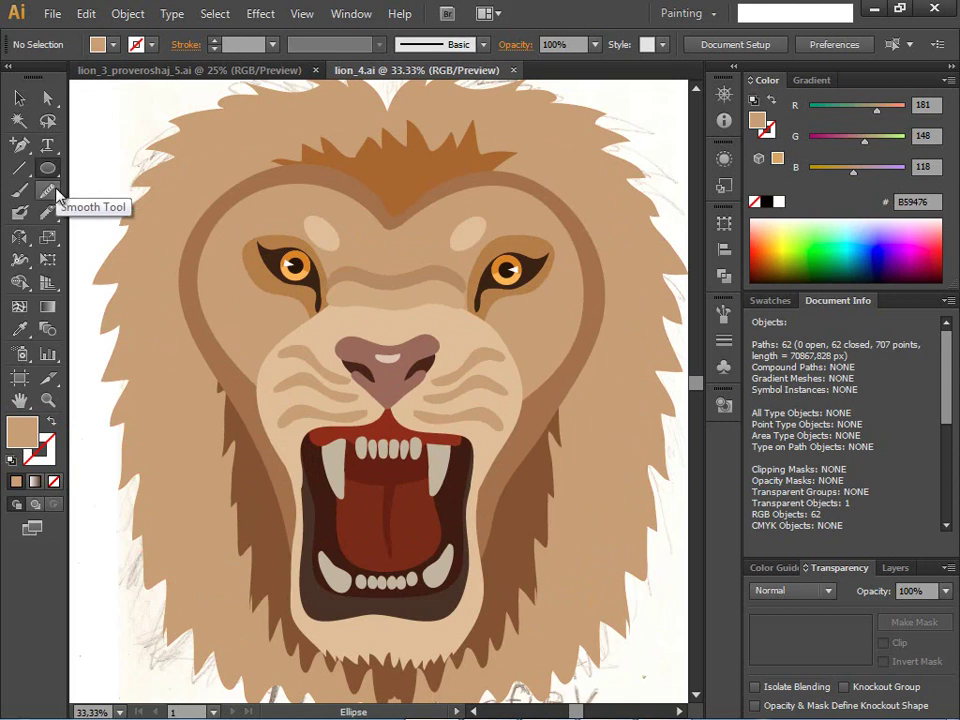
pyautogui.moveTo(57, 193); pyautogui.dragTo(110, 190)
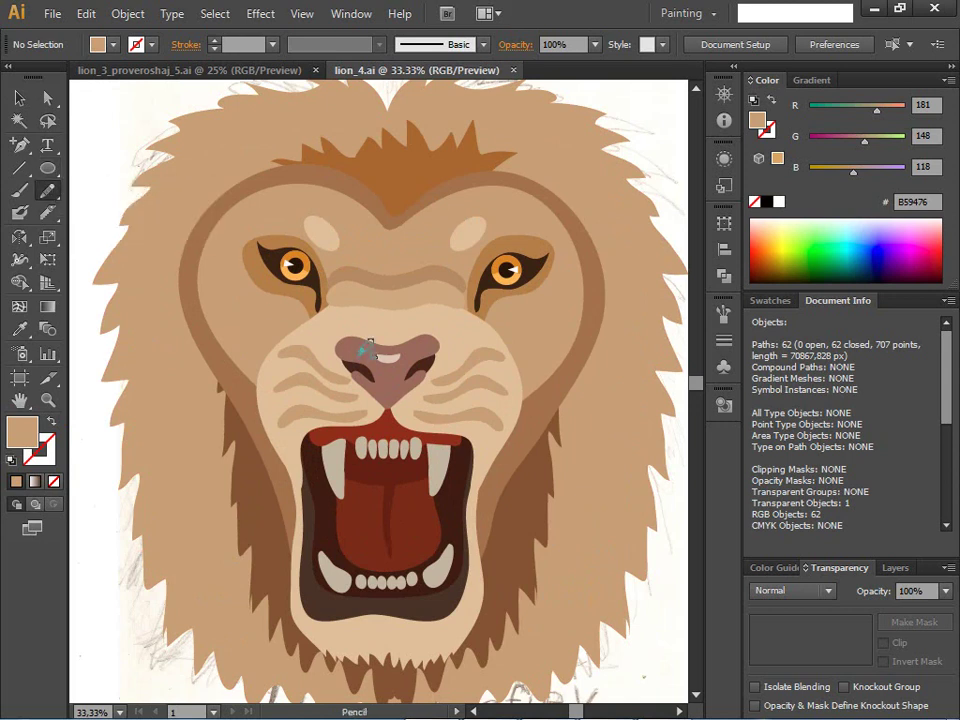
pyautogui.moveTo(324, 306); pyautogui.dragTo(341, 338)
pyautogui.moveTo(428, 352)
pyautogui.mouseDown()
pyautogui.moveTo(448, 330)
pyautogui.moveTo(452, 305)
pyautogui.moveTo(441, 293)
pyautogui.moveTo(336, 306)
pyautogui.mouseUp()
pyautogui.moveTo(338, 302); pyautogui.dragTo(334, 292)
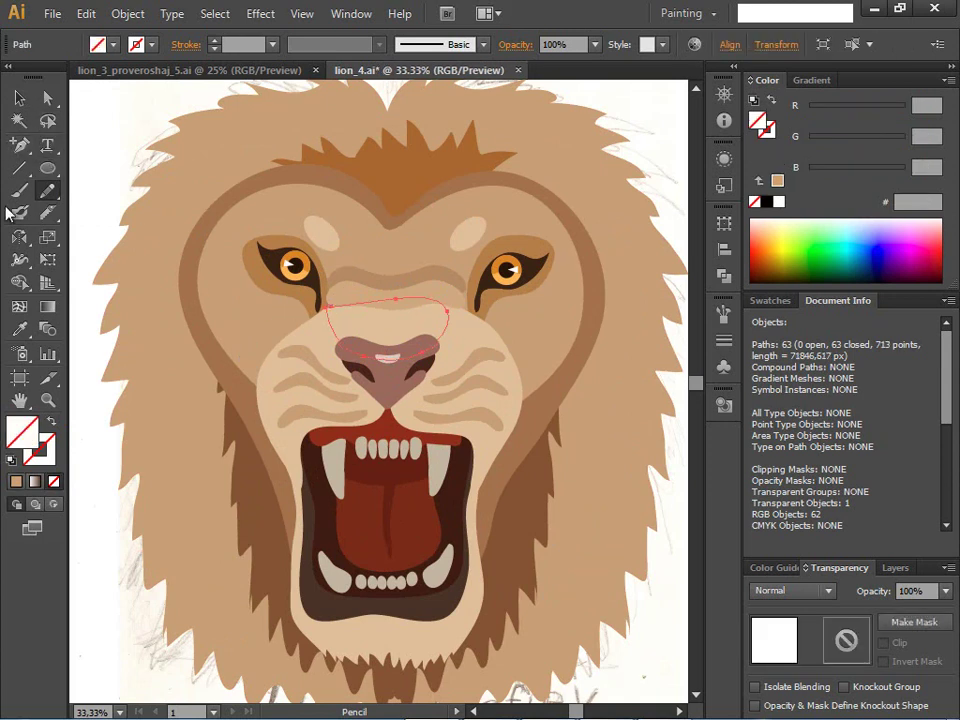
pyautogui.click(20, 329)
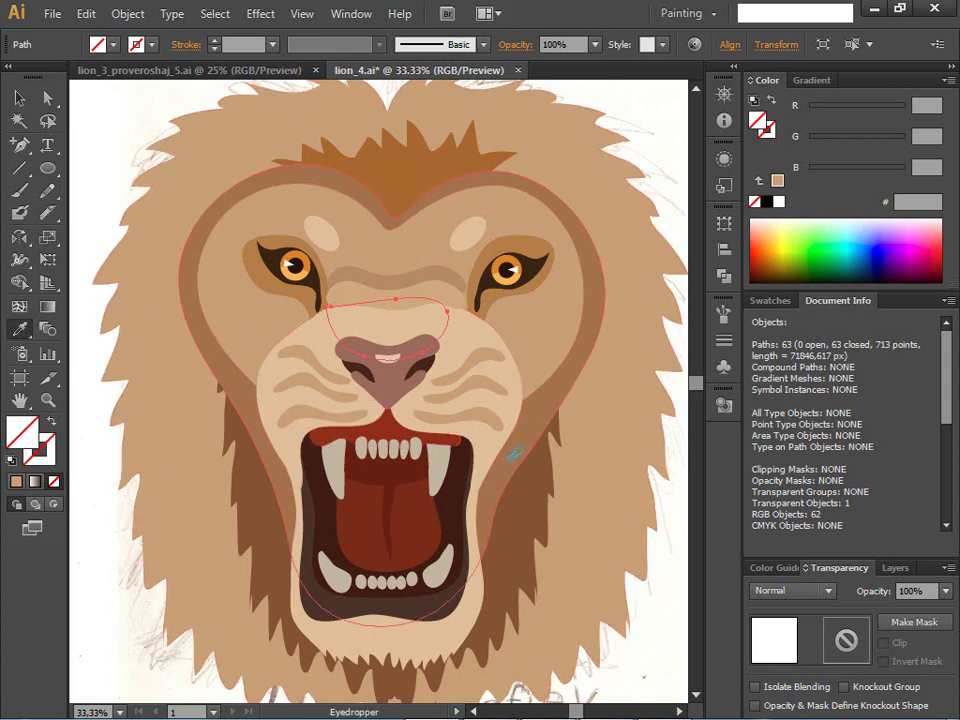
pyautogui.click(527, 440)
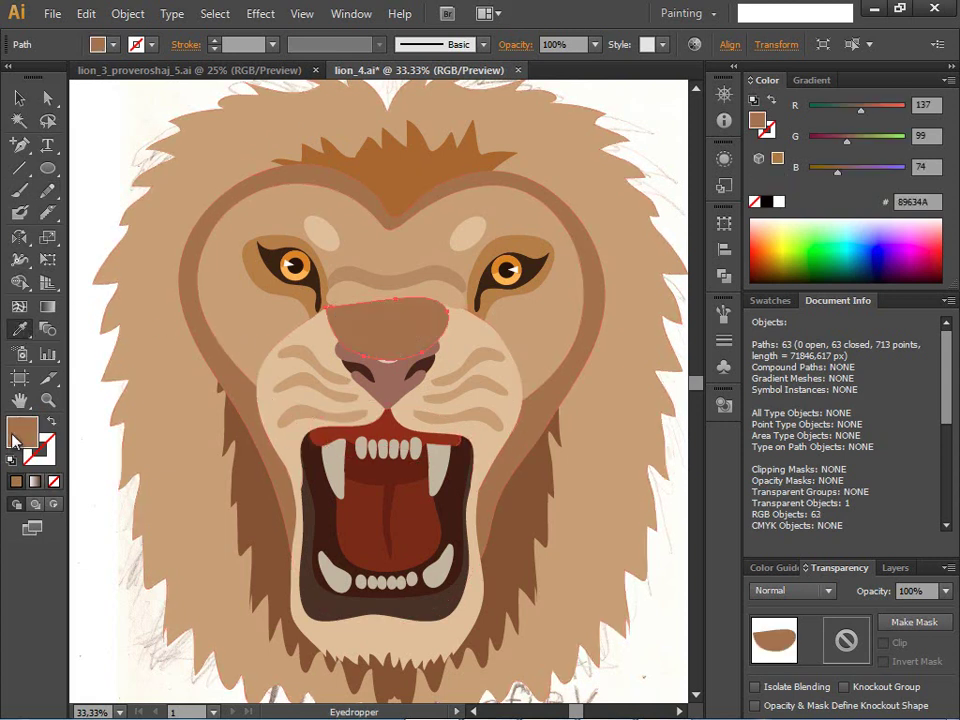
# - Recolour the nose-bridge shape to A06D50 and adjust its stacking order around the muzzle
pyautogui.doubleClick(22, 432)
pyautogui.click(354, 251)
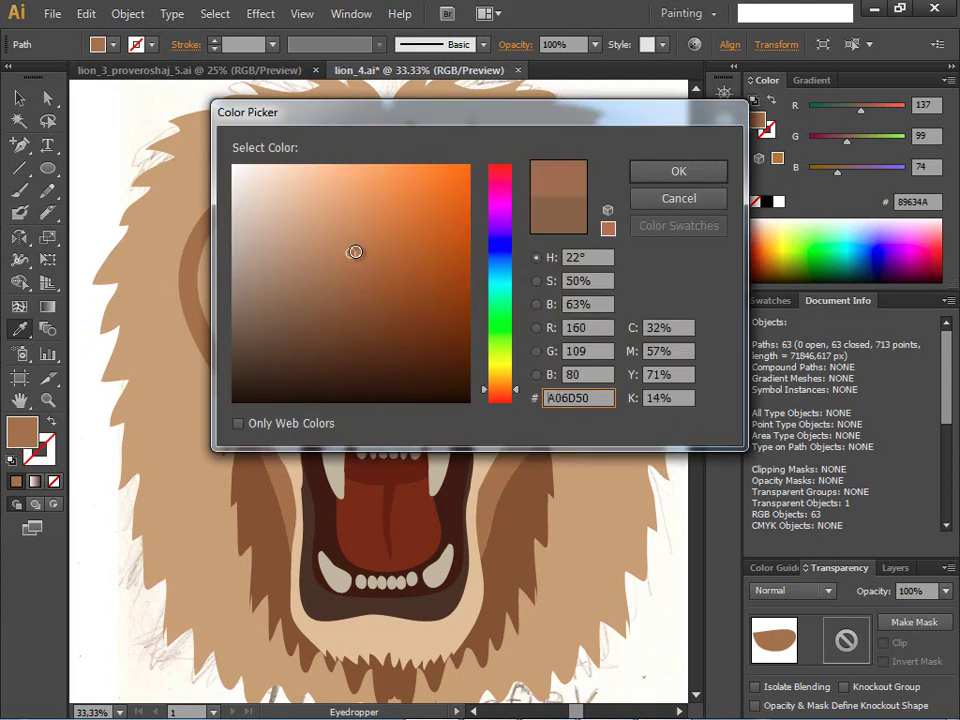
pyautogui.click(678, 171)
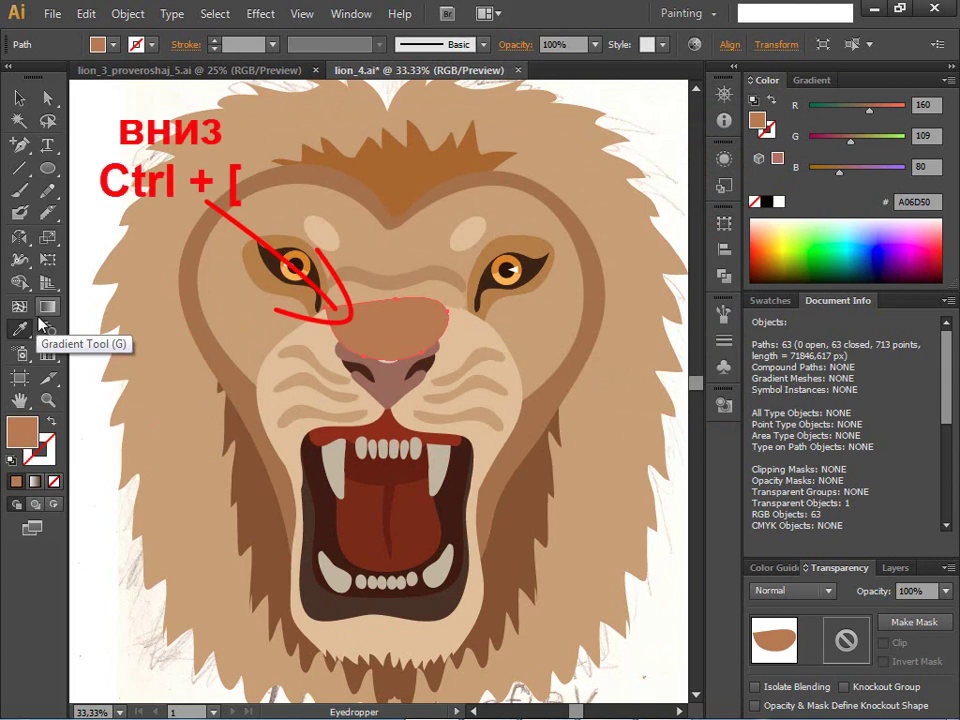
pyautogui.hotkey('ctrl', '[')
pyautogui.hotkey('ctrl', '[')
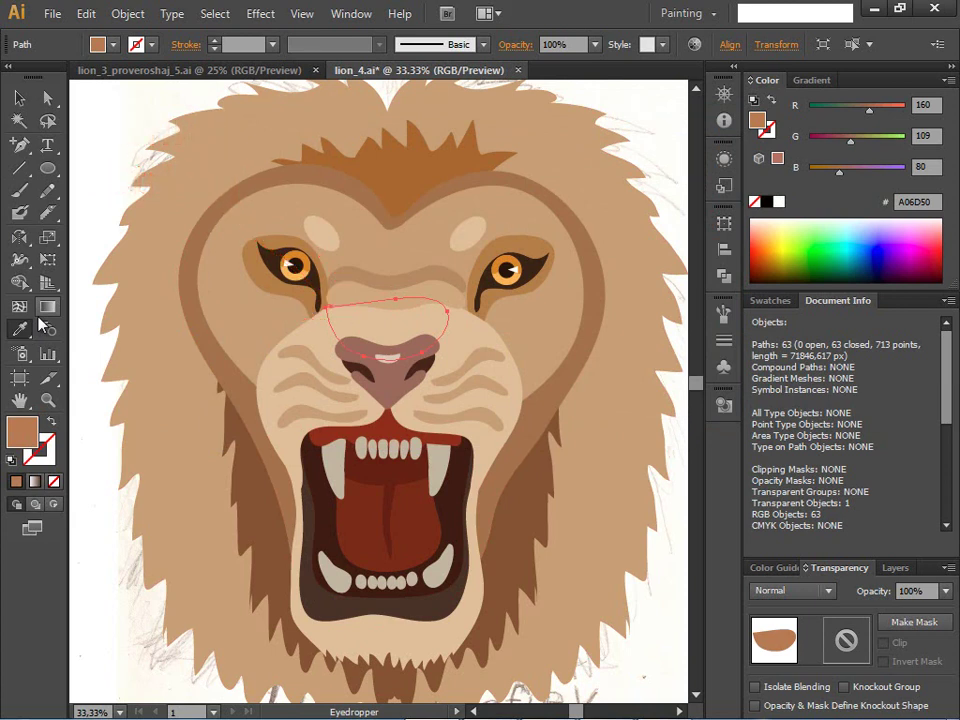
pyautogui.hotkey('ctrl', ']')
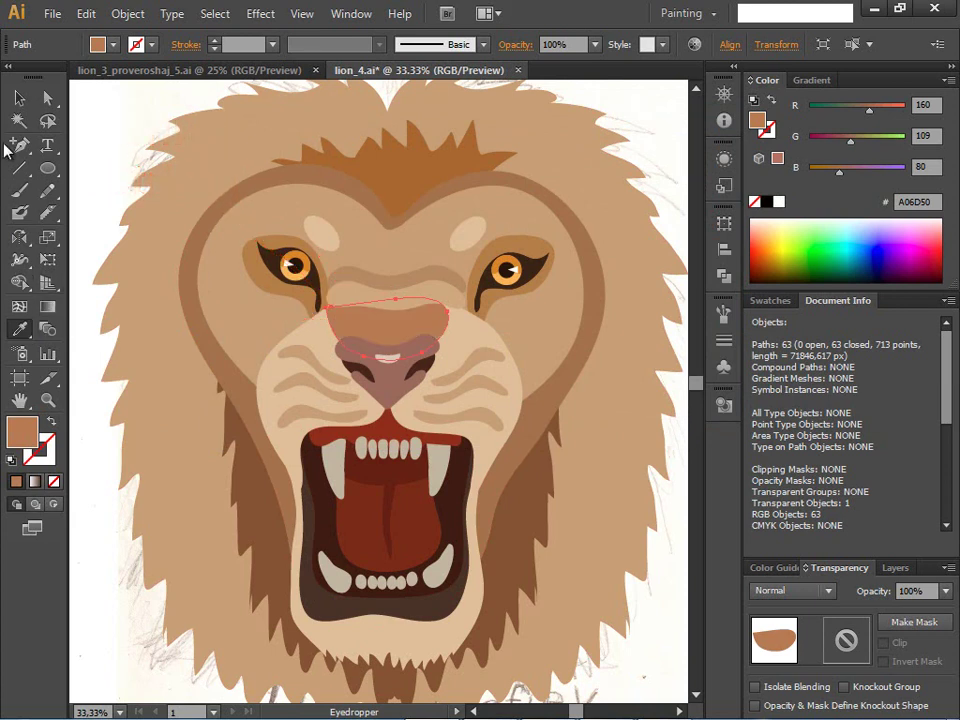
pyautogui.click(53, 103)
# - Select the nose-bridge shape and inspect its anchor points
pyautogui.click(274, 332)
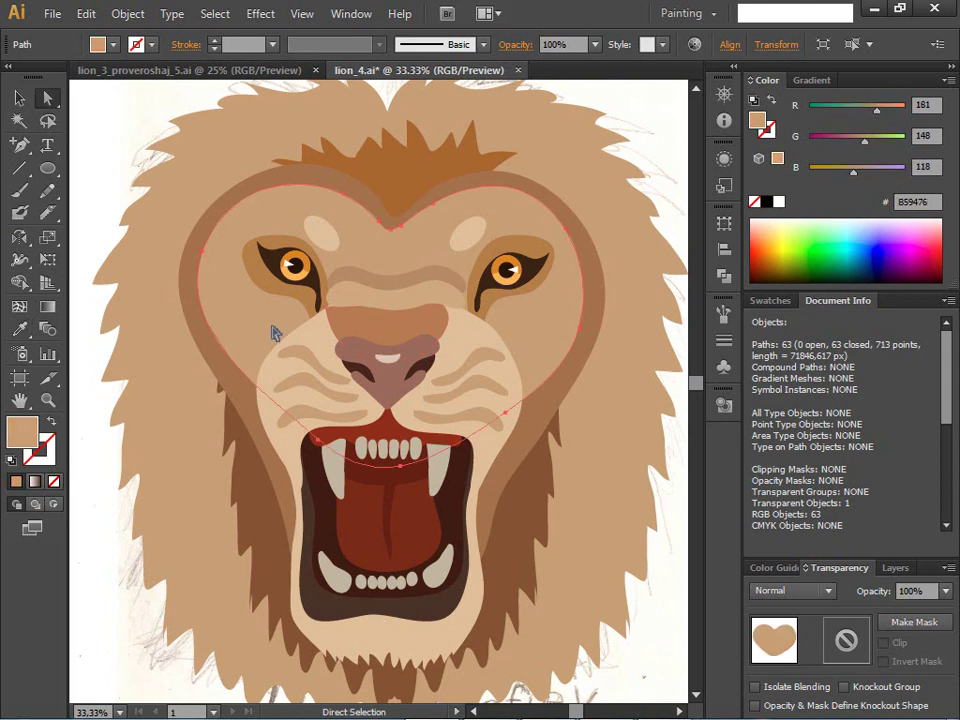
pyautogui.keyDown('shift'); pyautogui.click(364, 326); pyautogui.keyUp('shift')
pyautogui.keyDown('shift'); pyautogui.click(317, 306); pyautogui.keyUp('shift')
pyautogui.click(332, 312)
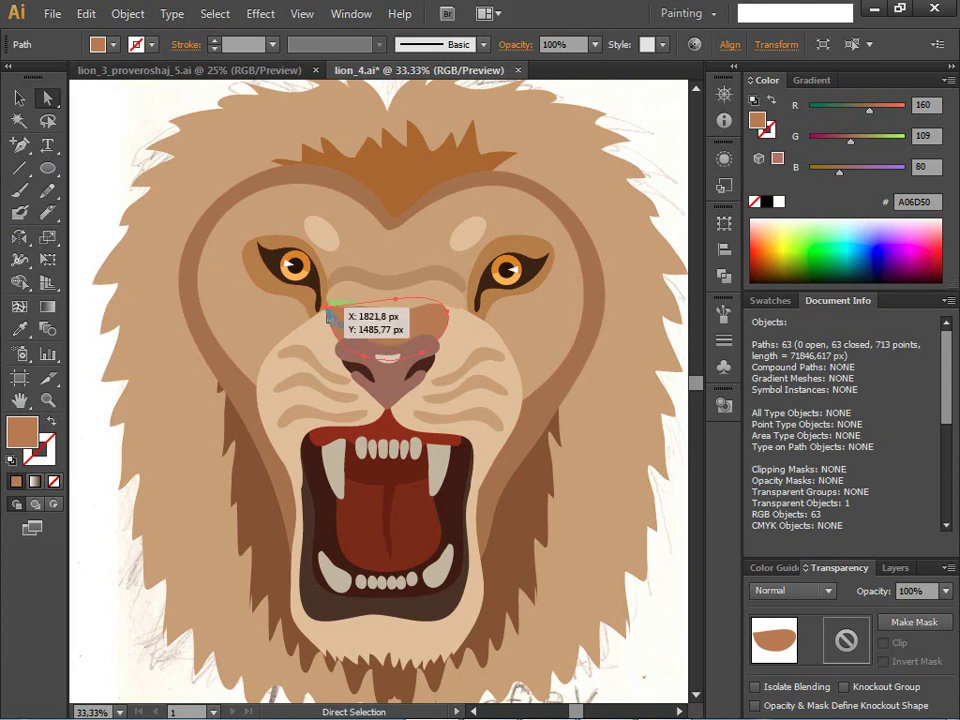
pyautogui.click(332, 310)
pyautogui.keyDown('shift'); pyautogui.click(250, 416); pyautogui.keyUp('shift')
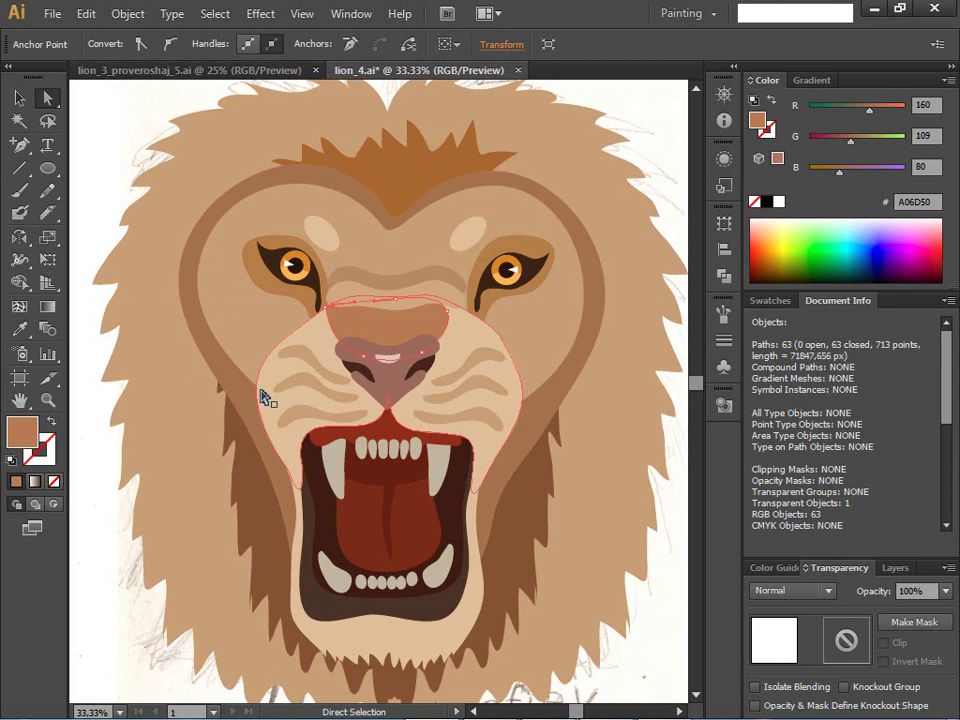
pyautogui.keyDown('shift'); pyautogui.click(267, 393); pyautogui.keyUp('shift')
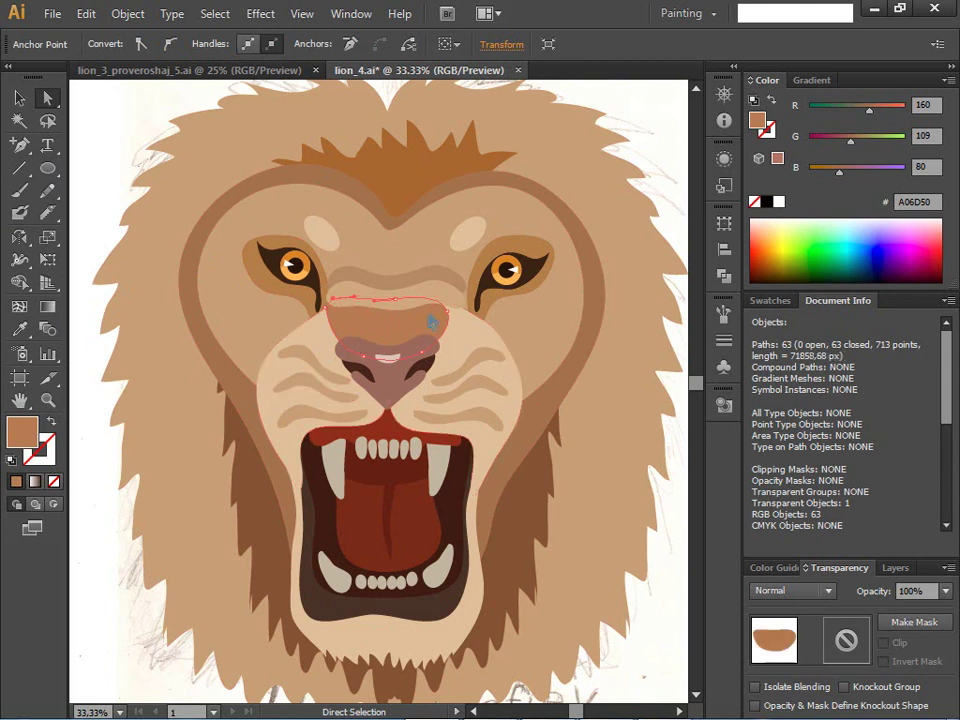
pyautogui.click(18, 97)
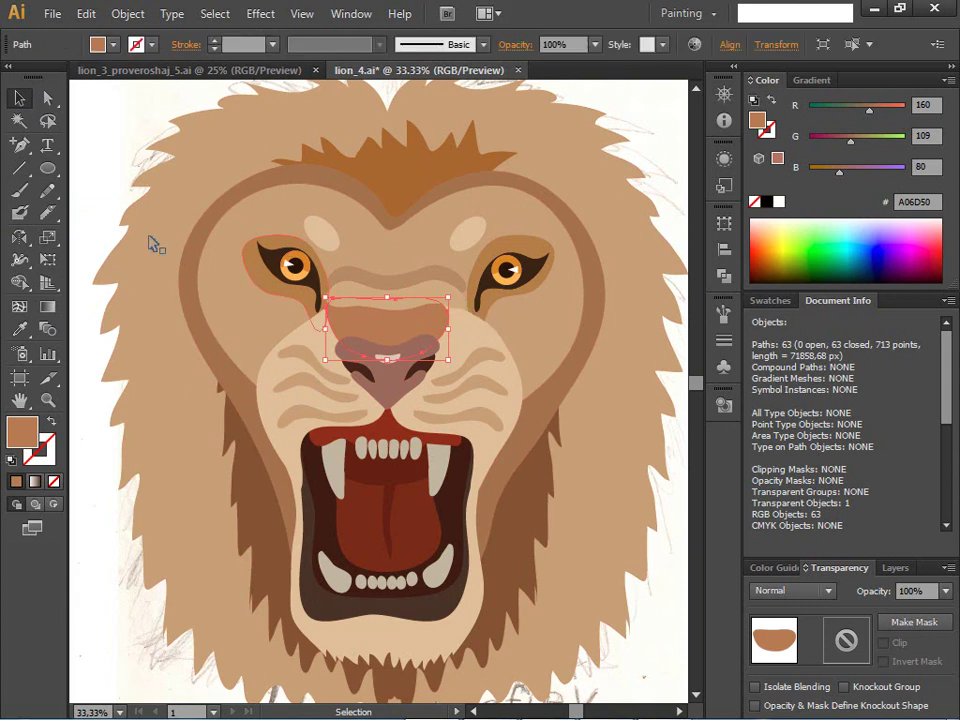
pyautogui.click(47, 97)
# - Reshape the curve at the nose bridge's right end, then switch to lion_3_proveroshaj_5
pyautogui.moveTo(447, 311); pyautogui.dragTo(445, 308)
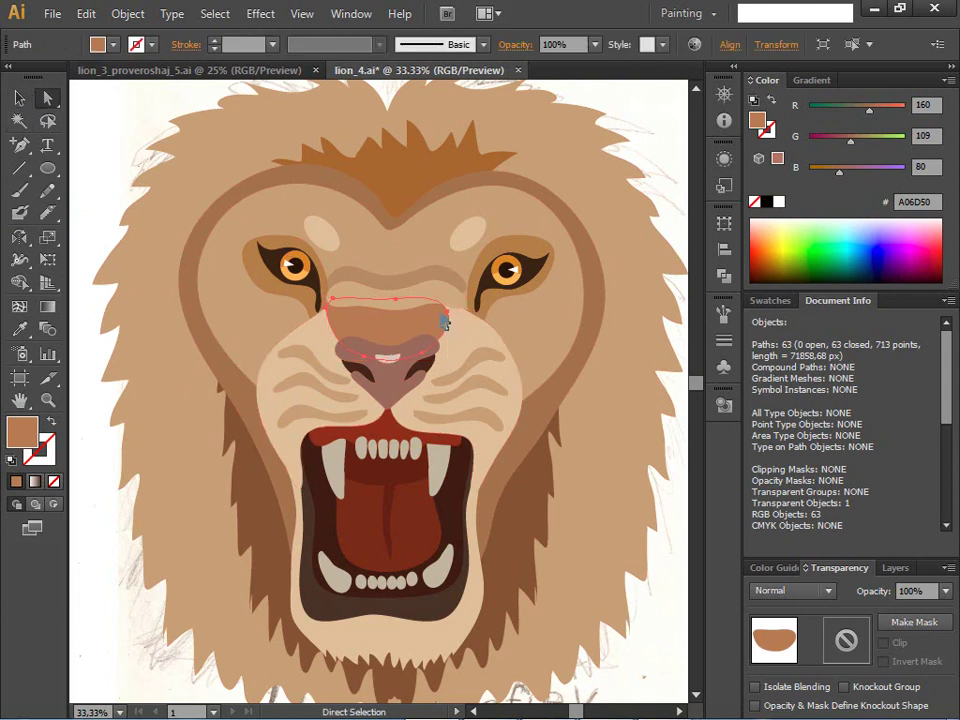
pyautogui.moveTo(350, 405); pyautogui.dragTo(324, 316)
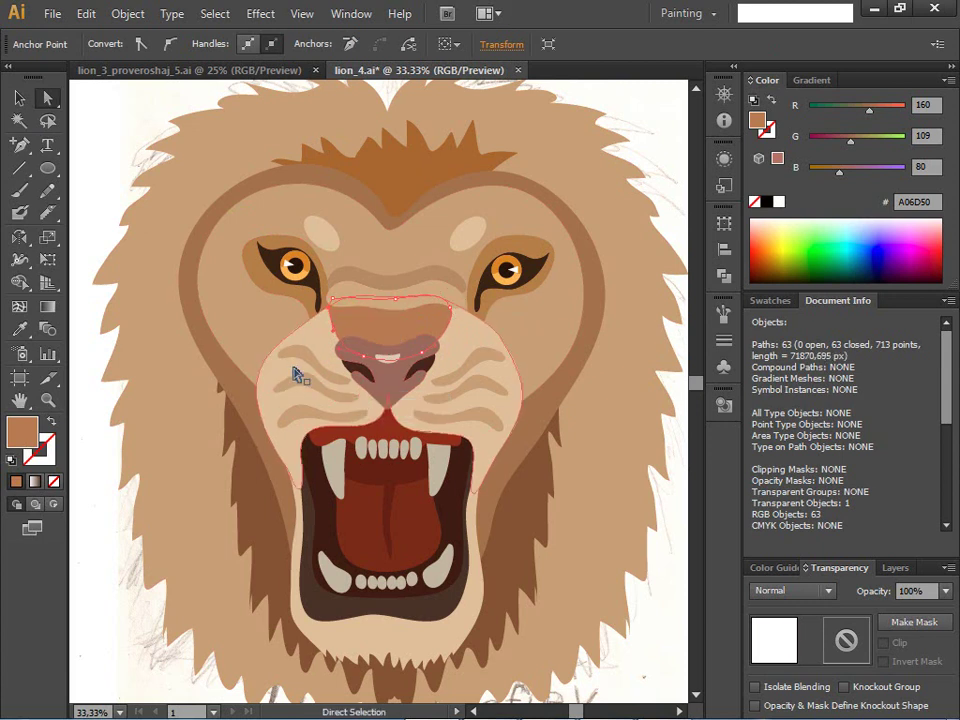
pyautogui.moveTo(451, 317); pyautogui.dragTo(452, 322)
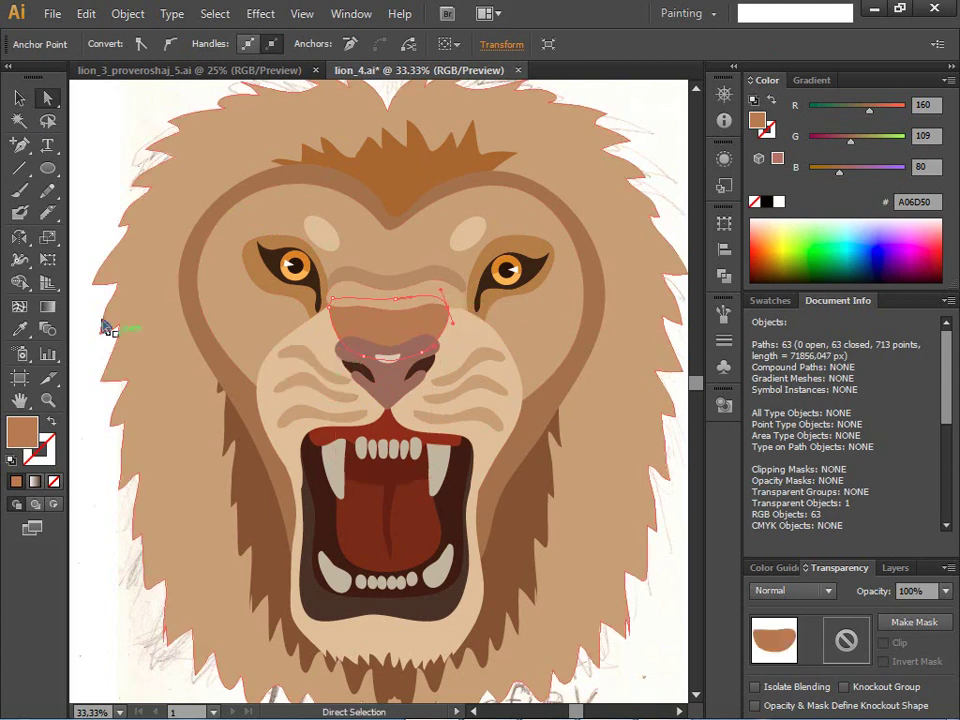
pyautogui.click(111, 498)
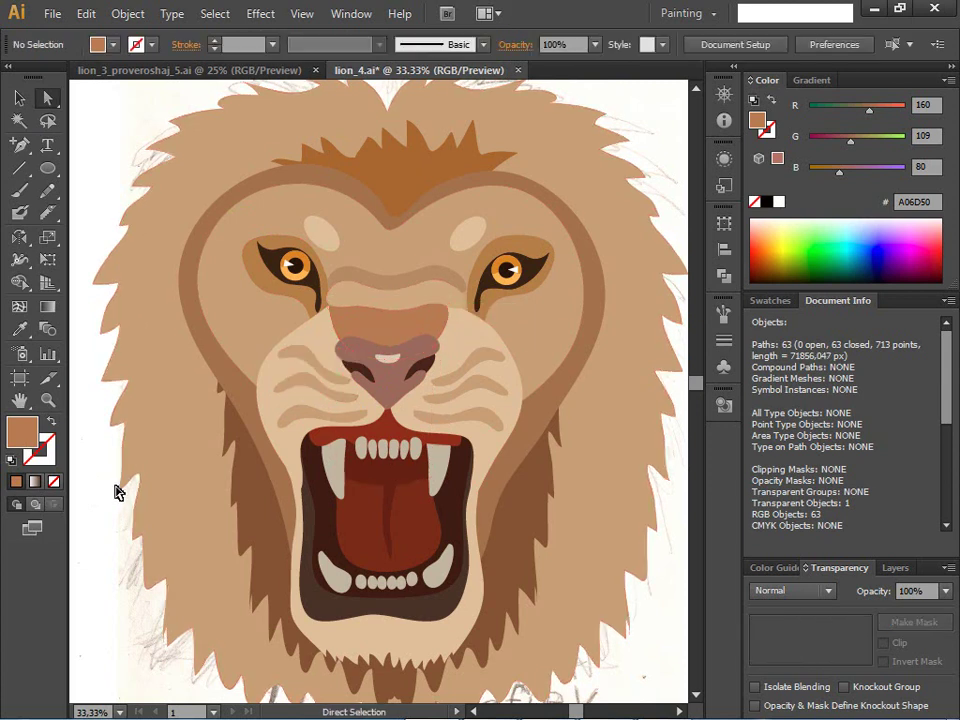
pyautogui.click(340, 333)
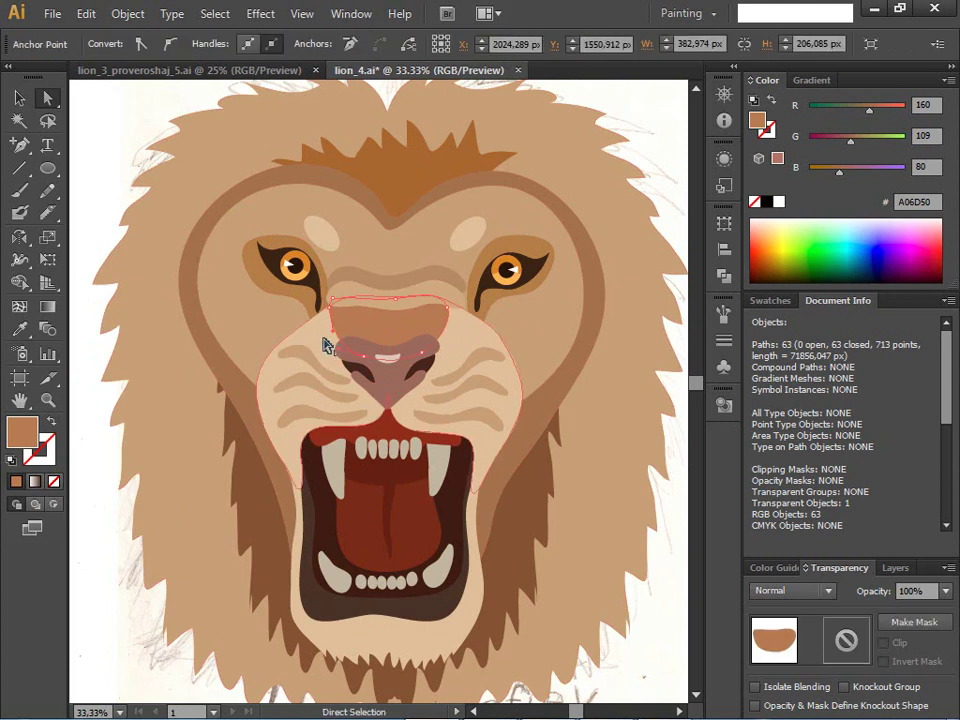
pyautogui.keyDown('shift'); pyautogui.click(252, 424); pyautogui.keyUp('shift')
pyautogui.keyDown('shift'); pyautogui.click(258, 425); pyautogui.keyUp('shift')
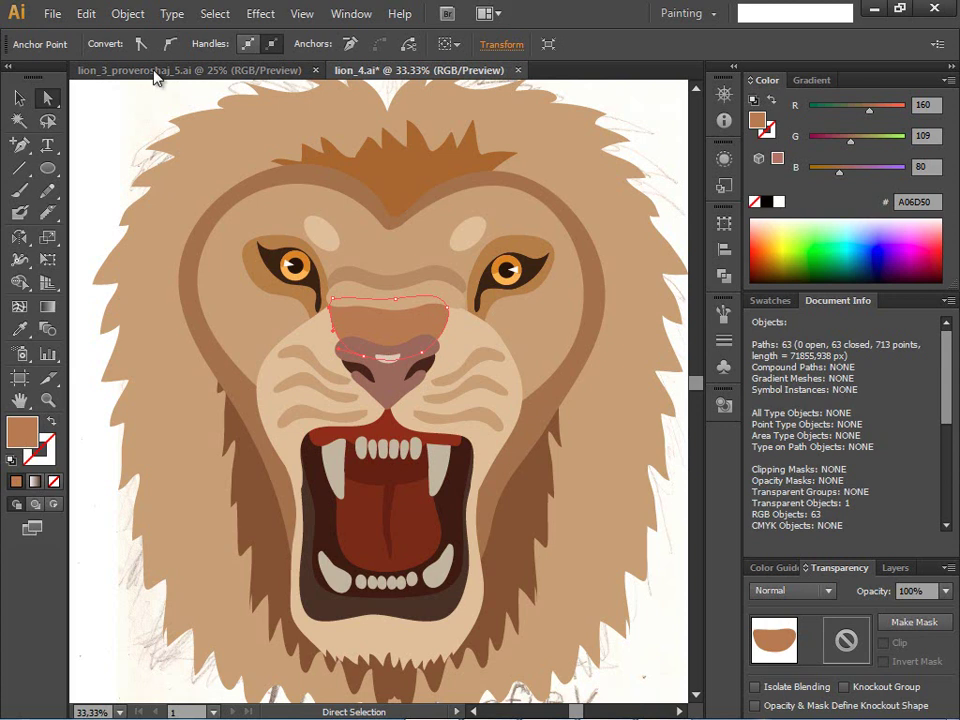
pyautogui.click(155, 75)
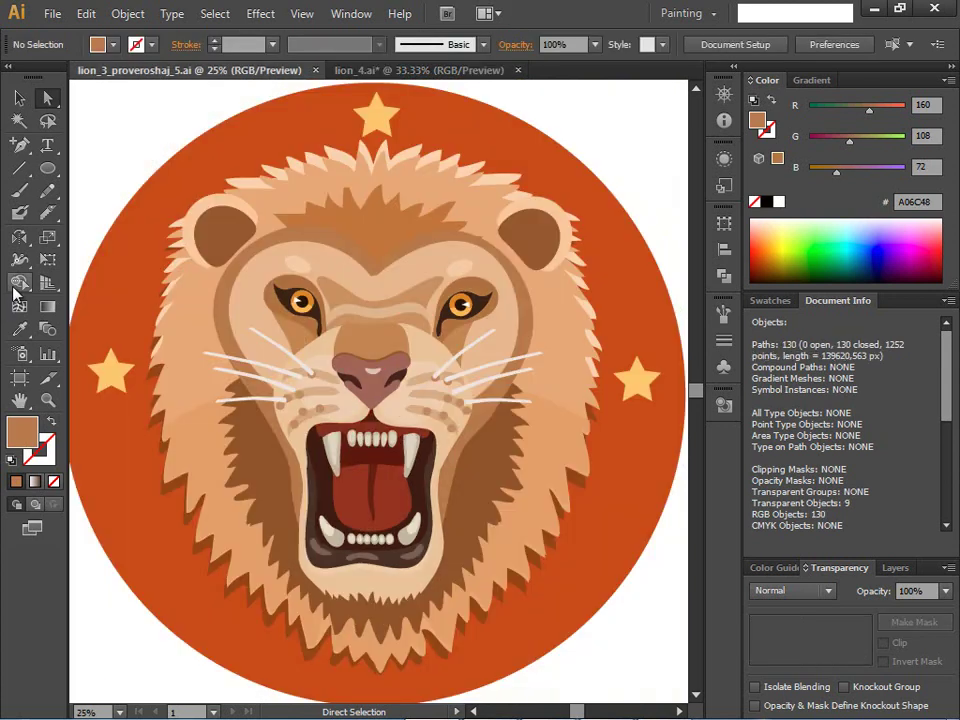
# - Show the whole lion head in lion_4.ai at 16.67% and select the mane path
pyautogui.click(395, 72)
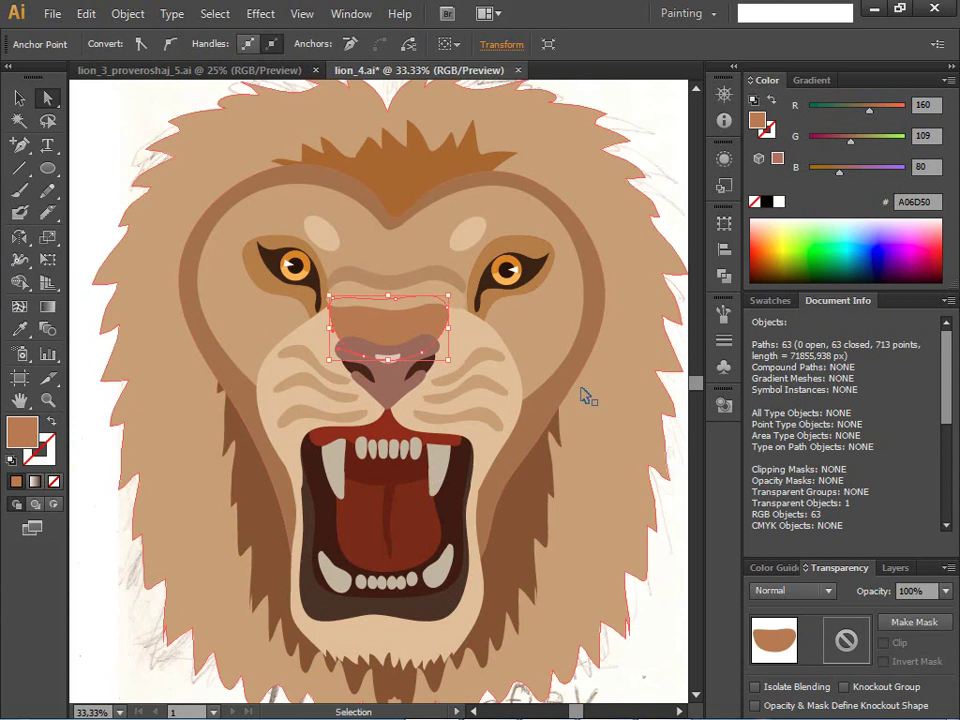
pyautogui.hotkey('ctrl', '-')
pyautogui.hotkey('ctrl', '-')
pyautogui.click(226, 551)
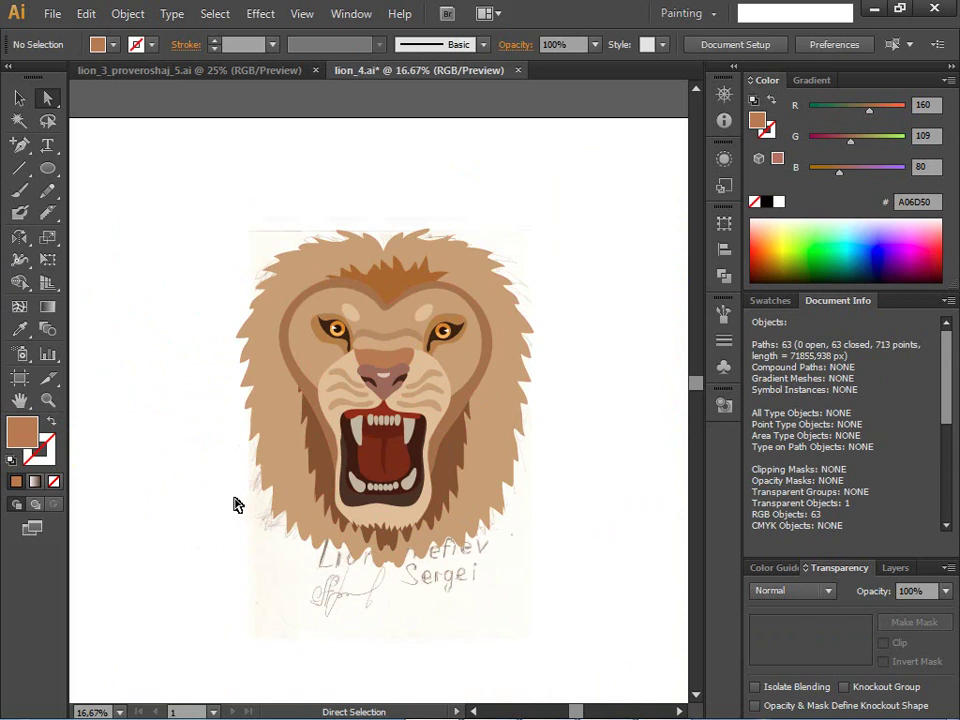
pyautogui.click(270, 470)
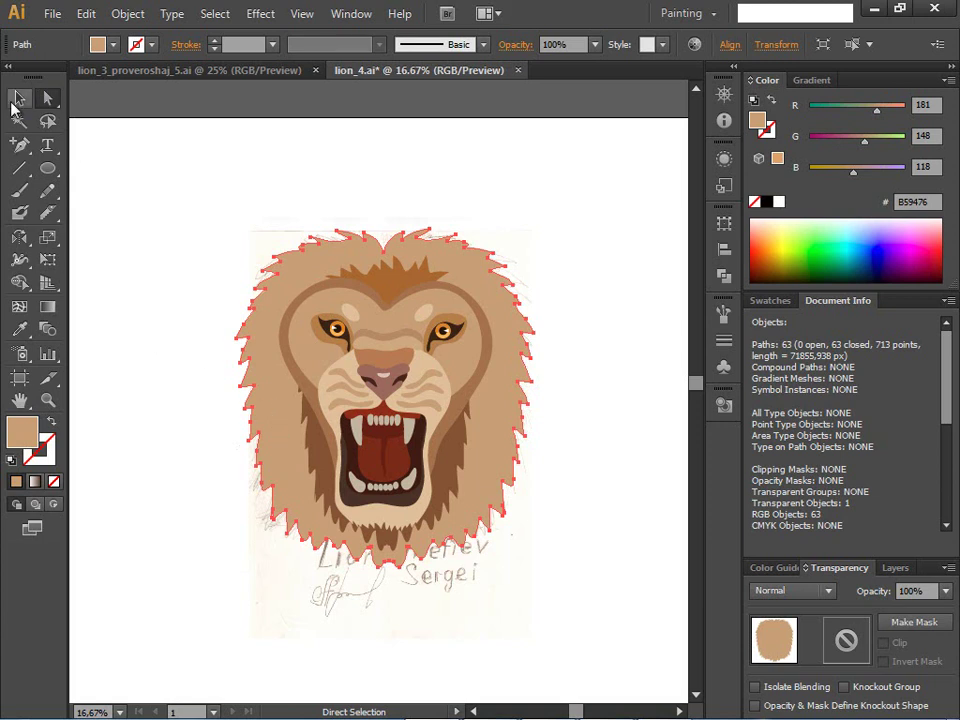
# - Paste a front copy of the mane, nudge it up and give it a light peach fill
pyautogui.click(19, 97)
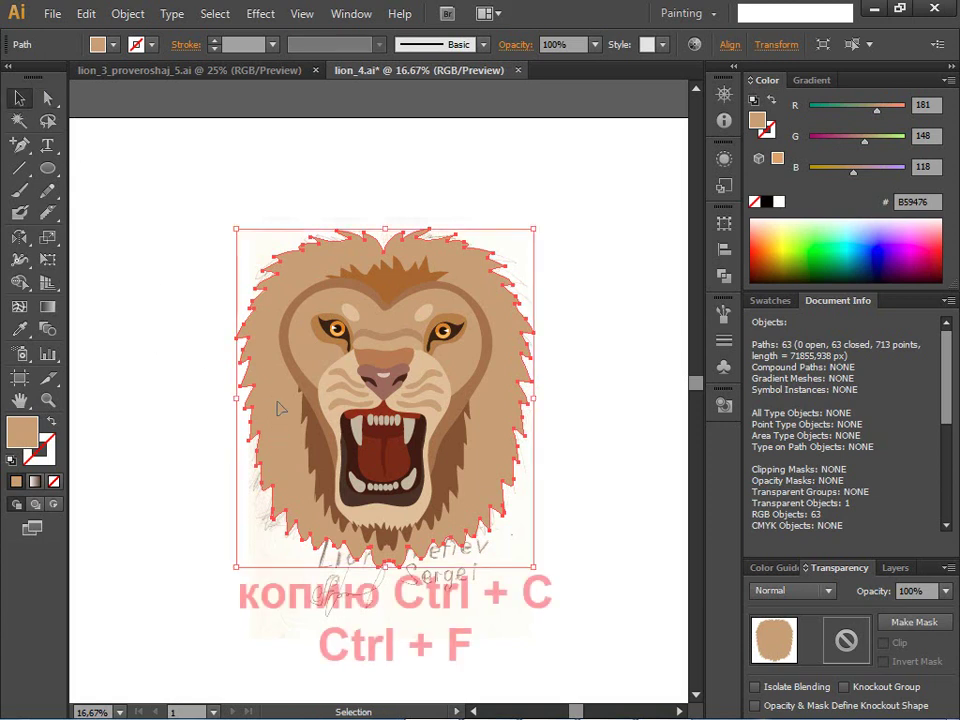
pyautogui.hotkey('ctrl', 'c')
pyautogui.hotkey('ctrl', 'f')
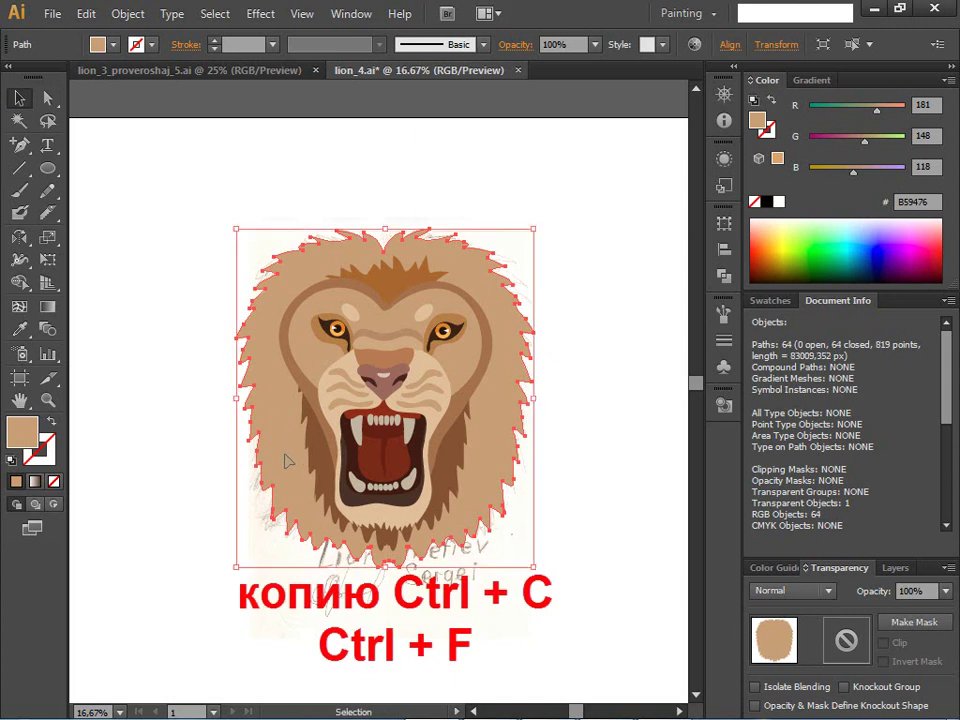
pyautogui.moveTo(285, 469); pyautogui.dragTo(285, 458)
pyautogui.doubleClick(22, 432)
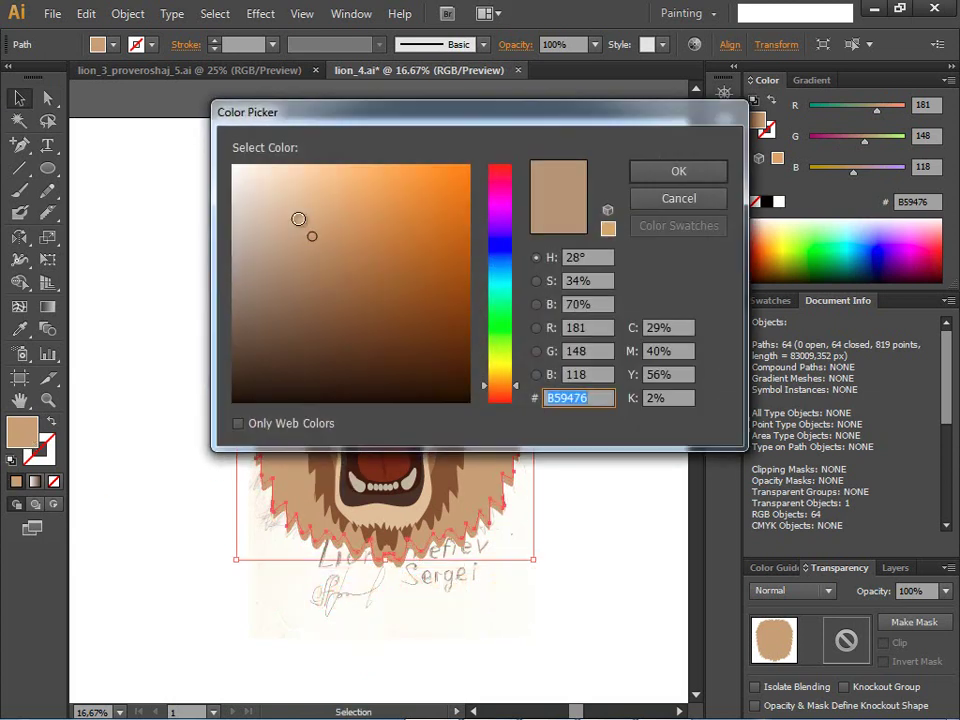
pyautogui.click(312, 198)
pyautogui.click(678, 176)
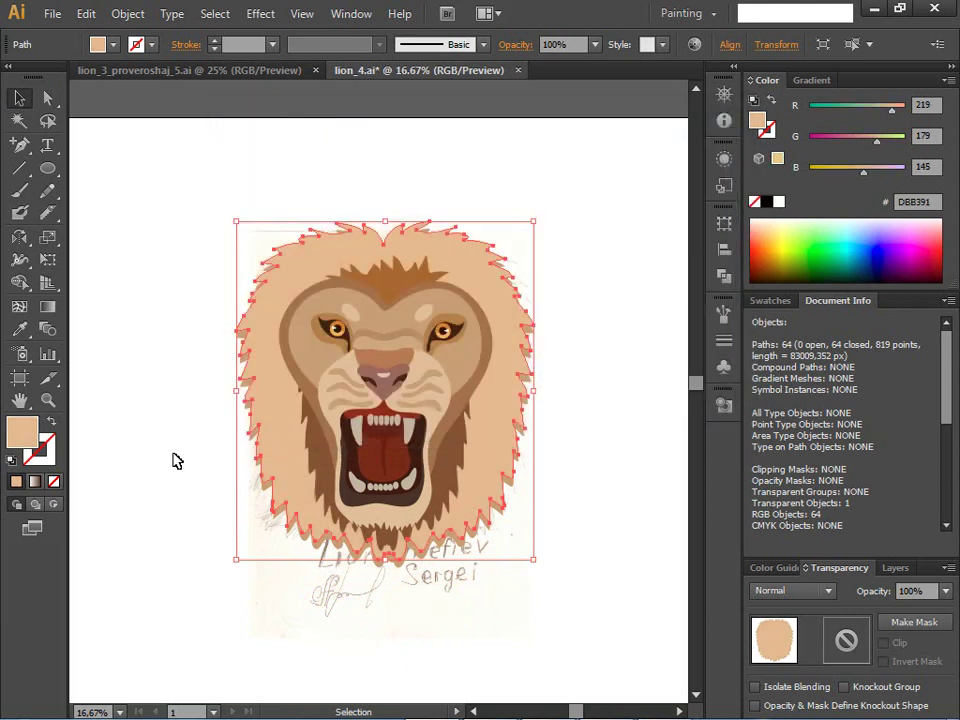
pyautogui.press('a')
pyautogui.hotkey('ctrl', 'z')
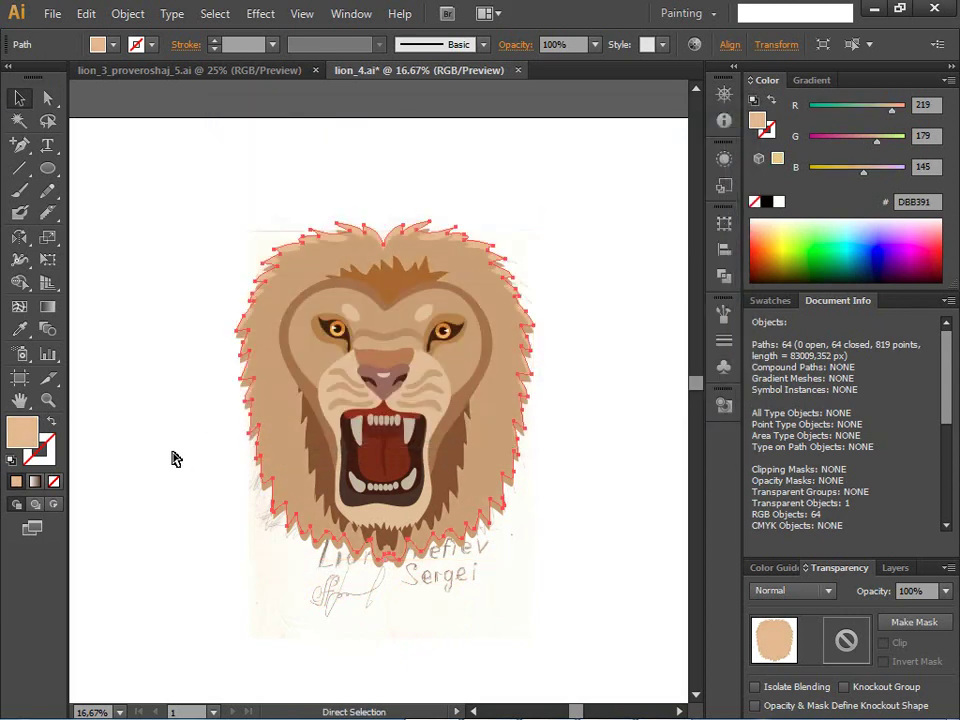
pyautogui.click(168, 444)
pyautogui.press('v')
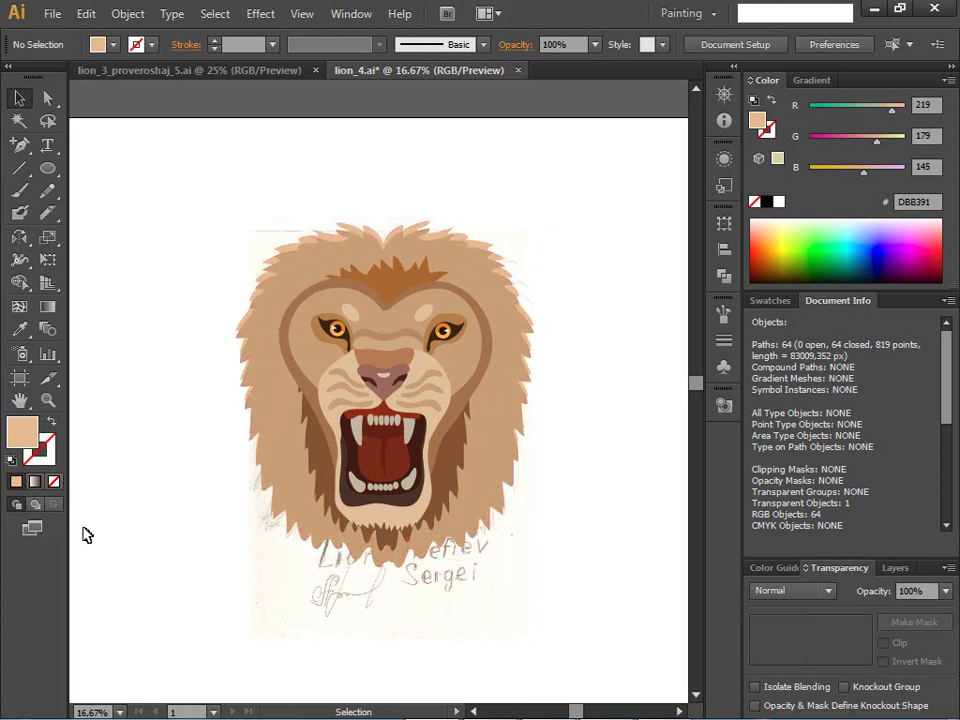
# - Lighten the mane copy's fill further to peach EFCBB1
pyautogui.click(285, 307)
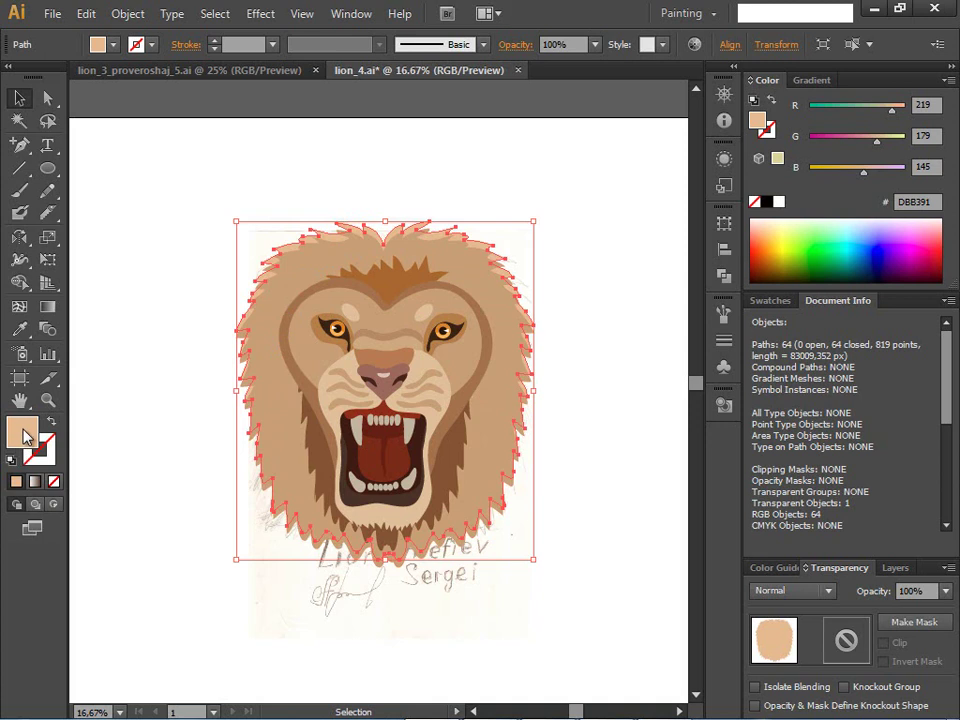
pyautogui.doubleClick(24, 431)
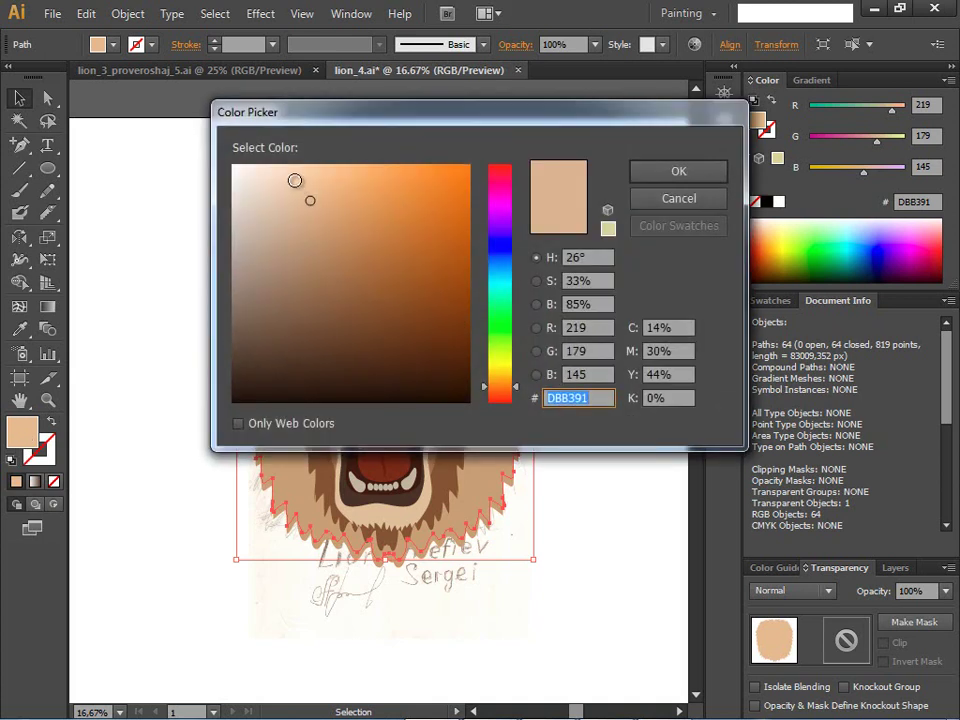
pyautogui.click(295, 180)
pyautogui.click(673, 171)
pyautogui.click(202, 547)
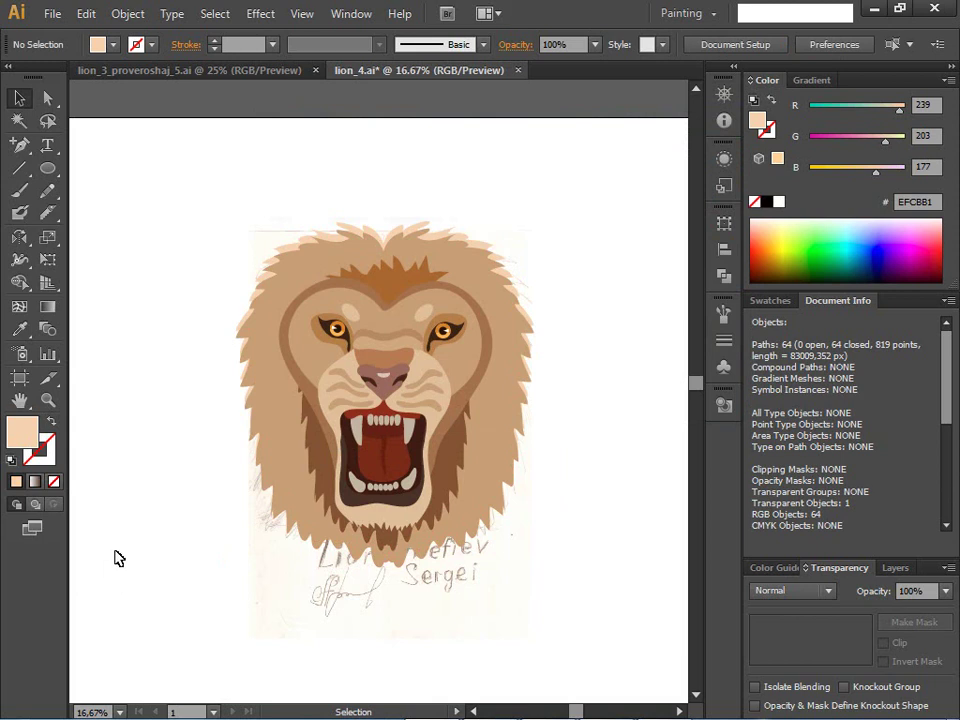
pyautogui.scroll(3, 117, 558)
pyautogui.scroll(-8, 120, 575)
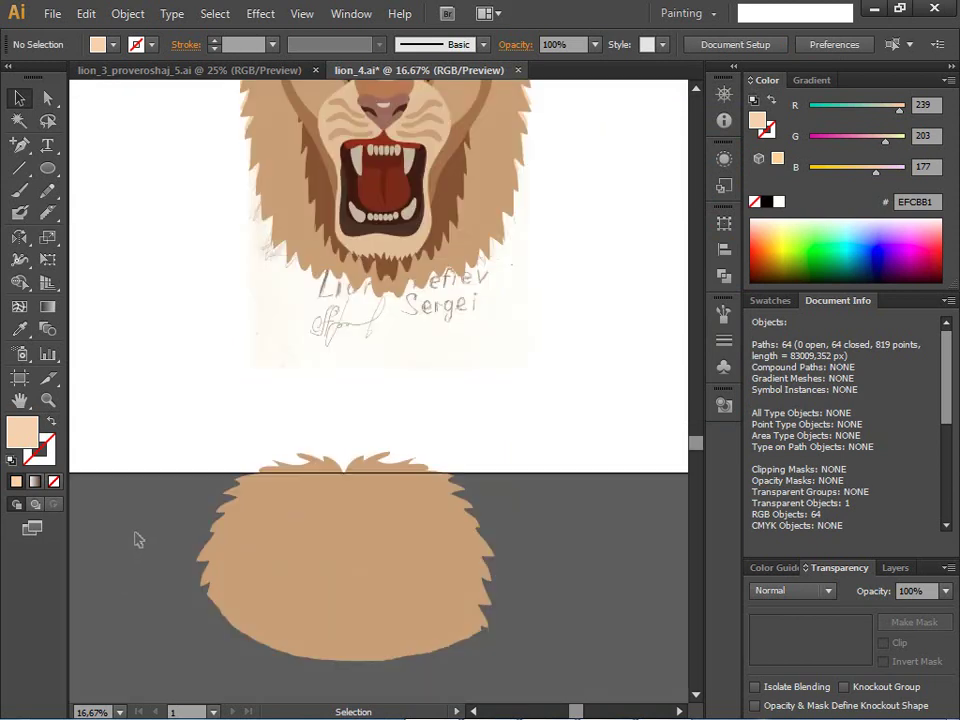
# - Drag the spare tan fur shape up from below the lion artwork
pyautogui.scroll(6, 138, 540)
pyautogui.scroll(-3, 144, 529)
pyautogui.moveTo(273, 636)
pyautogui.mouseDown()
pyautogui.moveTo(265, 573)
pyautogui.moveTo(212, 437)
pyautogui.moveTo(189, 480)
pyautogui.moveTo(190, 470)
pyautogui.mouseUp()
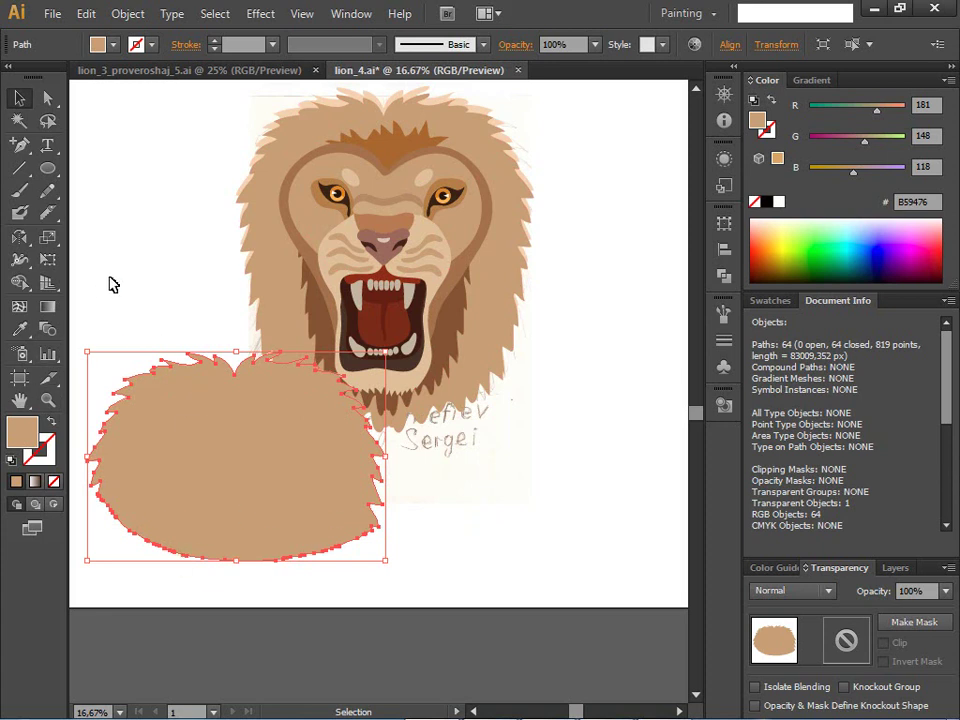
# - Smooth the bottom and bottom-right edges of the fur shape with the Smooth tool
pyautogui.click(57, 179)
pyautogui.moveTo(57, 179)
pyautogui.mouseDown()
pyautogui.moveTo(50, 214)
pyautogui.moveTo(118, 215)
pyautogui.mouseUp()
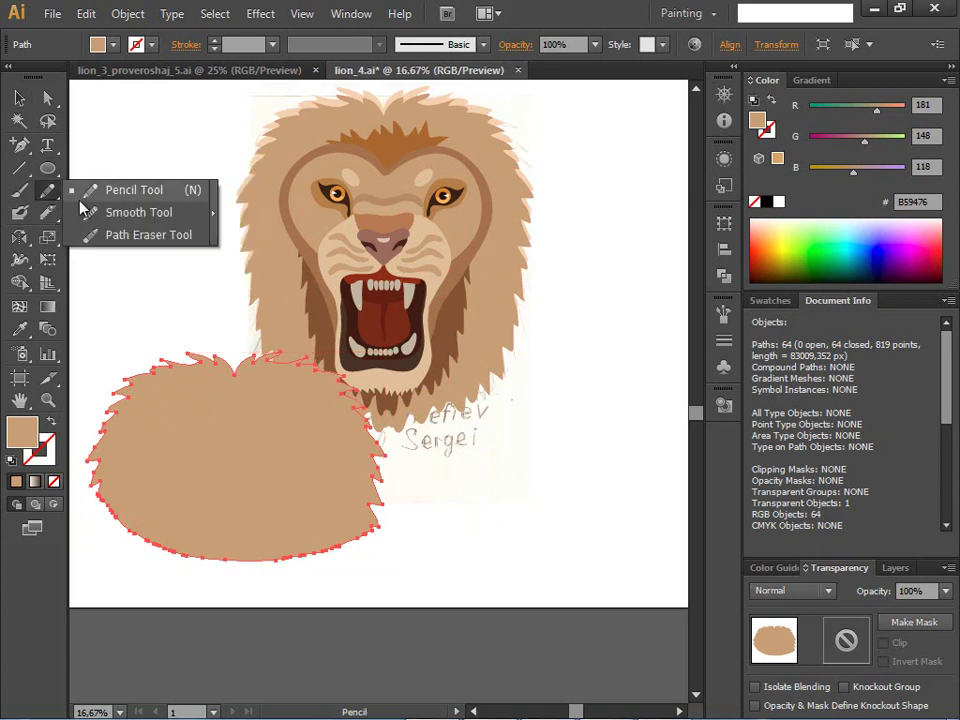
pyautogui.click(157, 222)
pyautogui.moveTo(118, 508)
pyautogui.mouseDown()
pyautogui.moveTo(231, 540)
pyautogui.moveTo(144, 527)
pyautogui.moveTo(261, 561)
pyautogui.moveTo(346, 533)
pyautogui.moveTo(279, 534)
pyautogui.moveTo(328, 546)
pyautogui.mouseUp()
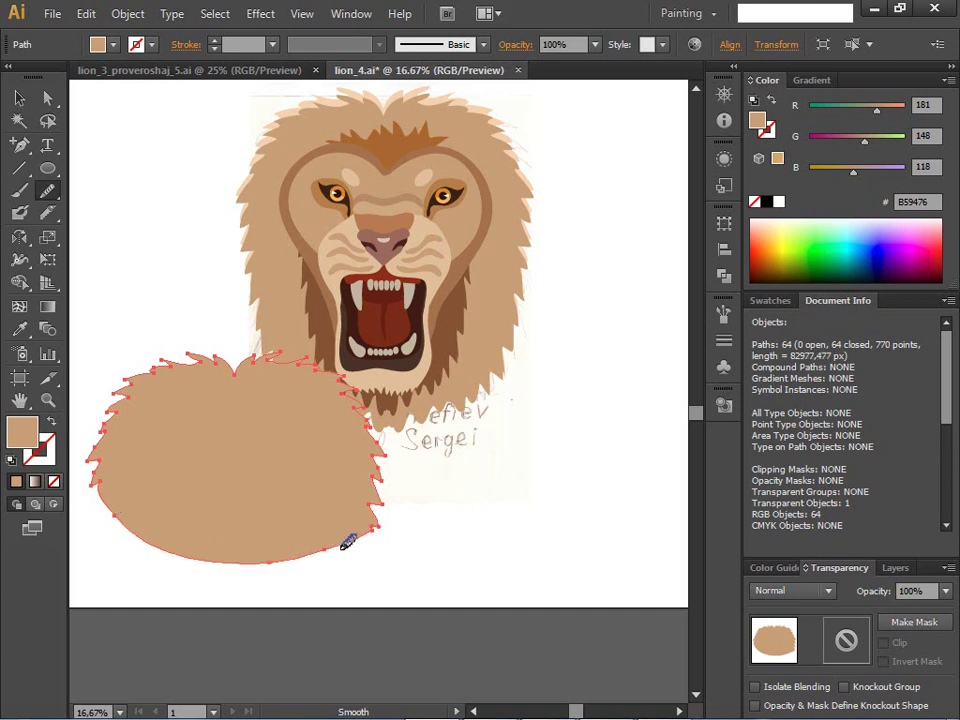
pyautogui.moveTo(354, 527); pyautogui.dragTo(261, 561)
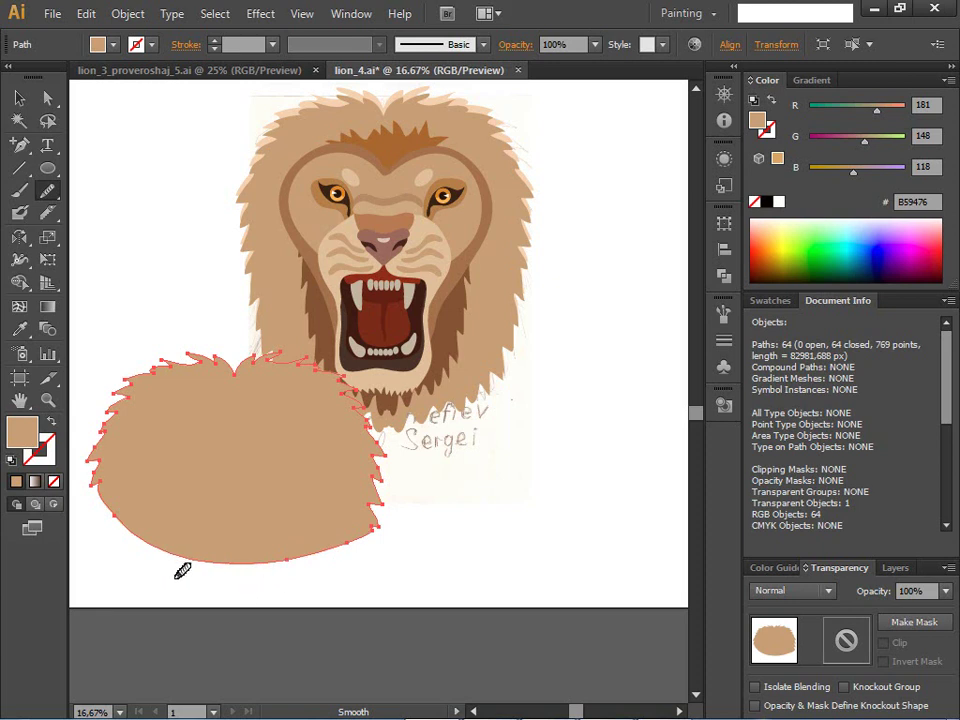
# - Add an anchor point on the fur shape's lower edge, then delete the whole shape
pyautogui.click(19, 144)
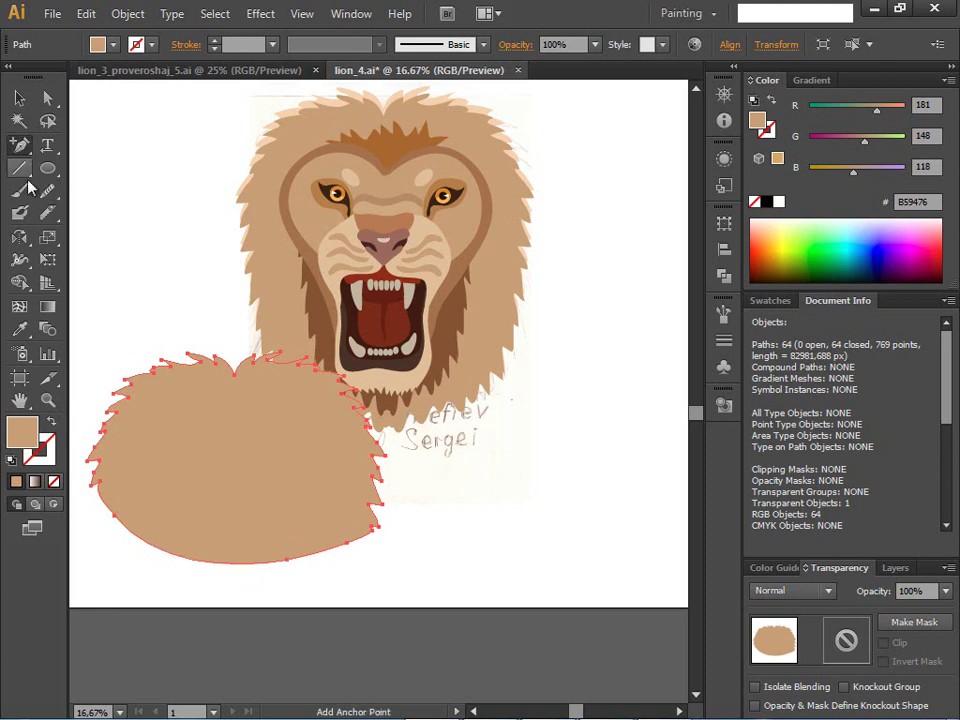
pyautogui.click(175, 558)
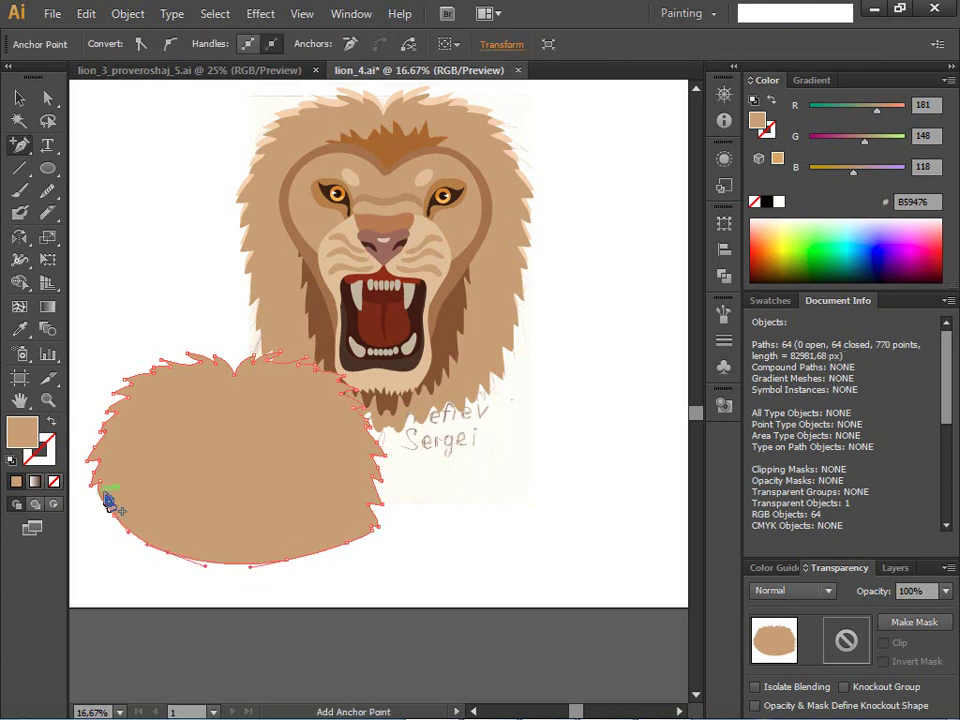
pyautogui.click(19, 97)
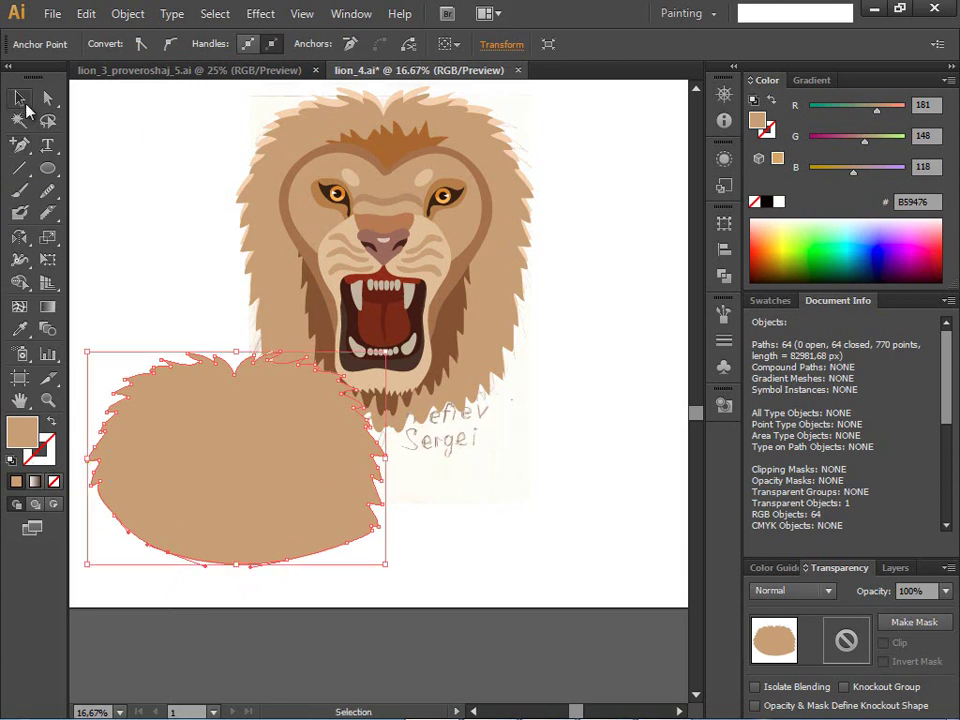
pyautogui.click(213, 503)
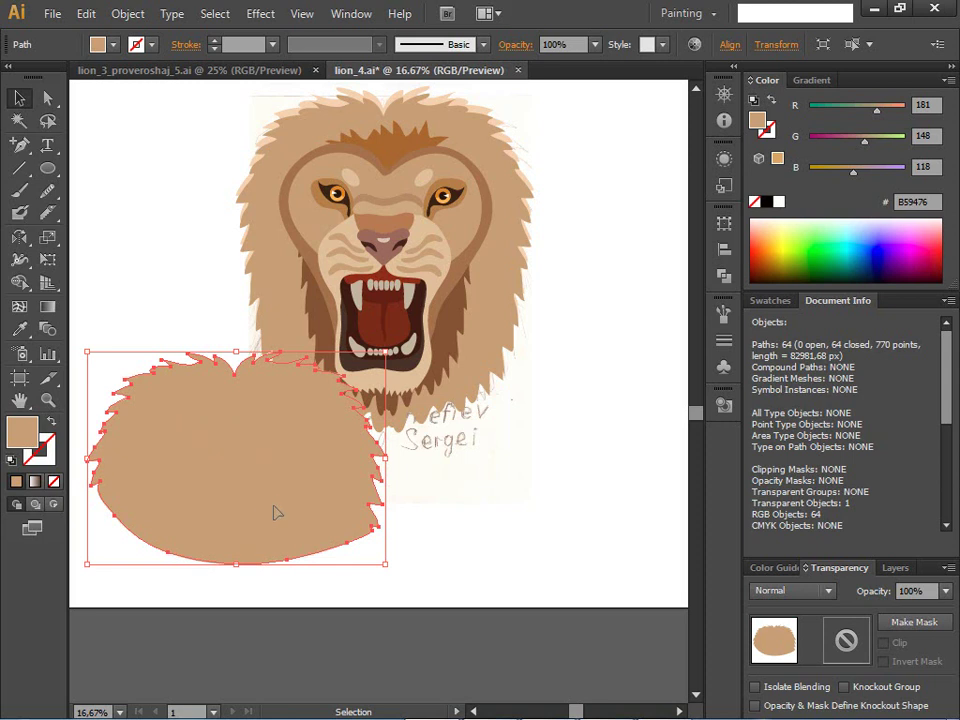
pyautogui.press('Delete')
pyautogui.scroll(-3, 166, 427)
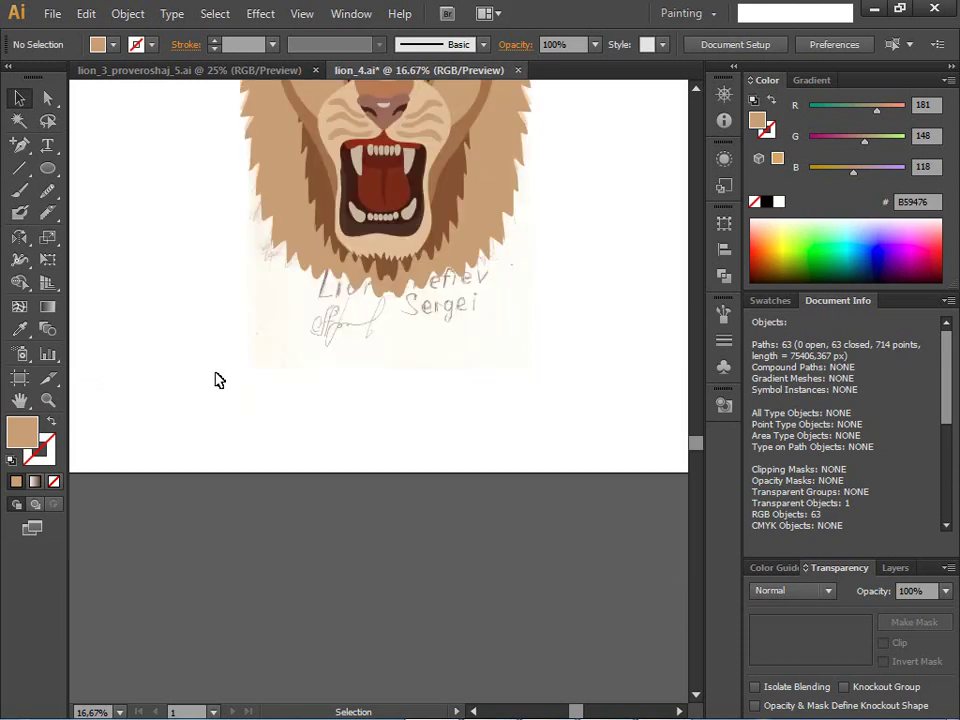
pyautogui.moveTo(697, 450); pyautogui.dragTo(692, 372)
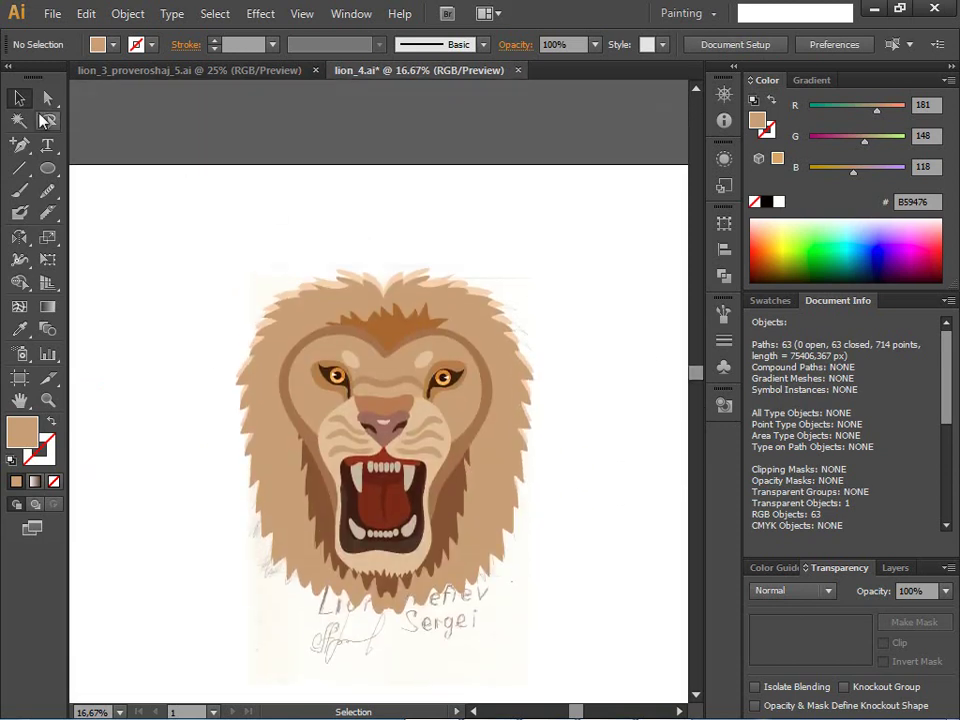
pyautogui.click(50, 14)
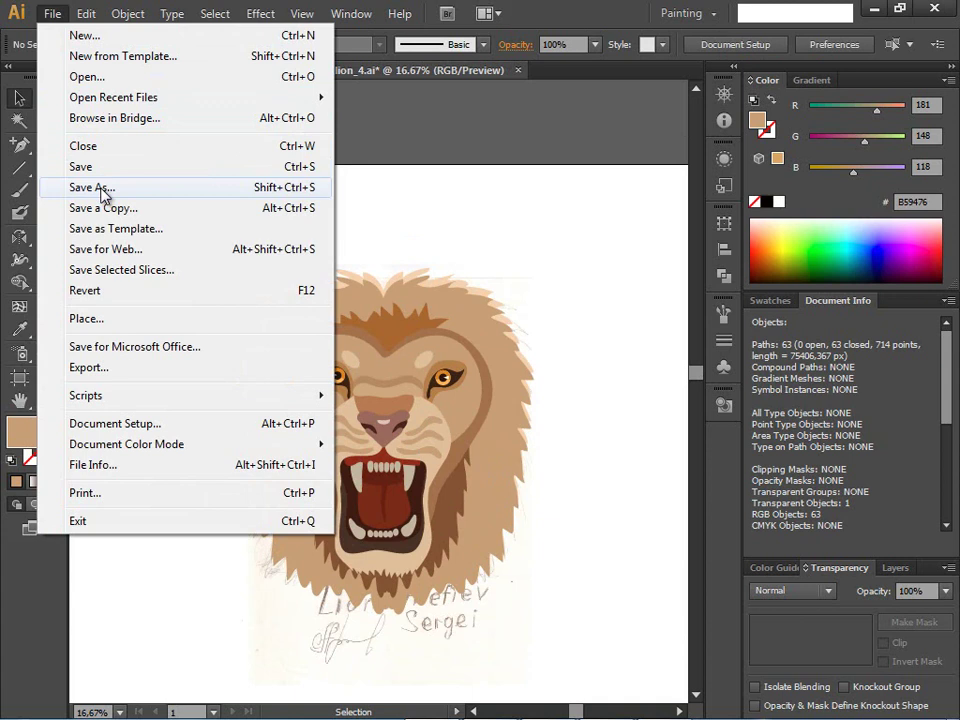
pyautogui.click(92, 187)
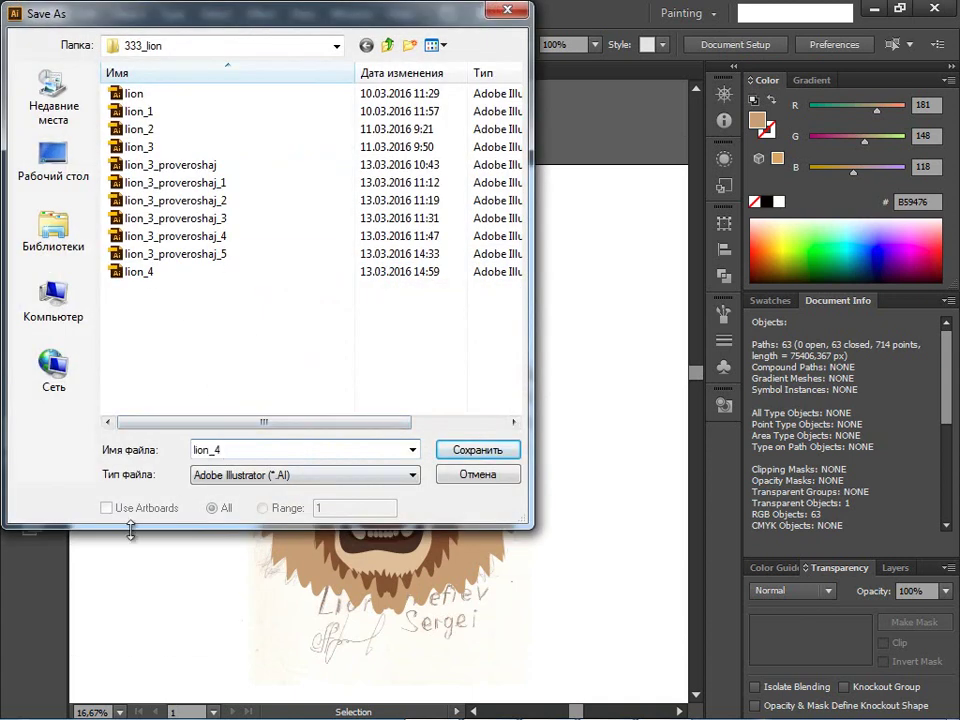
pyautogui.press('BackSpace')
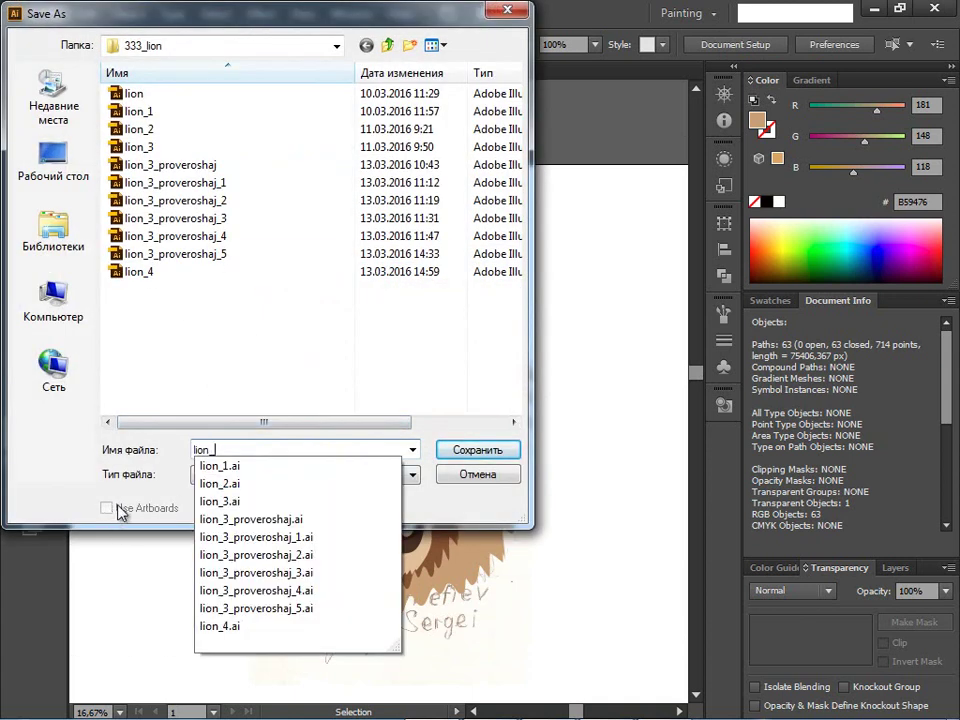
pyautogui.write('5')
pyautogui.click(474, 452)
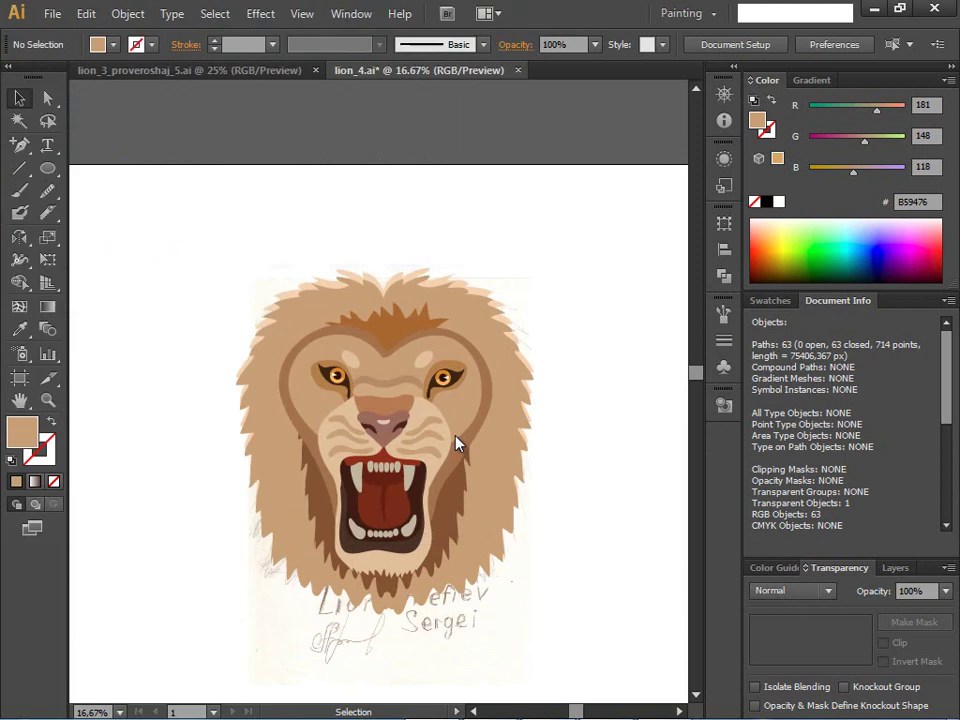
pyautogui.click(455, 589)
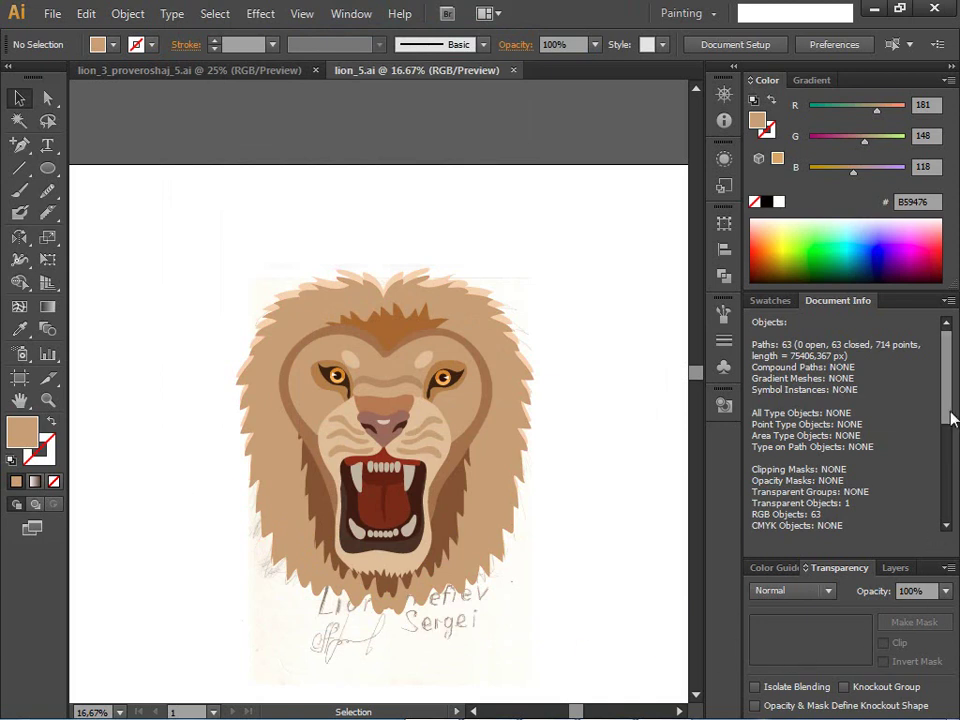
# - Unlock the pencil sketch Layer 1 and drag it to the trash
pyautogui.click(900, 568)
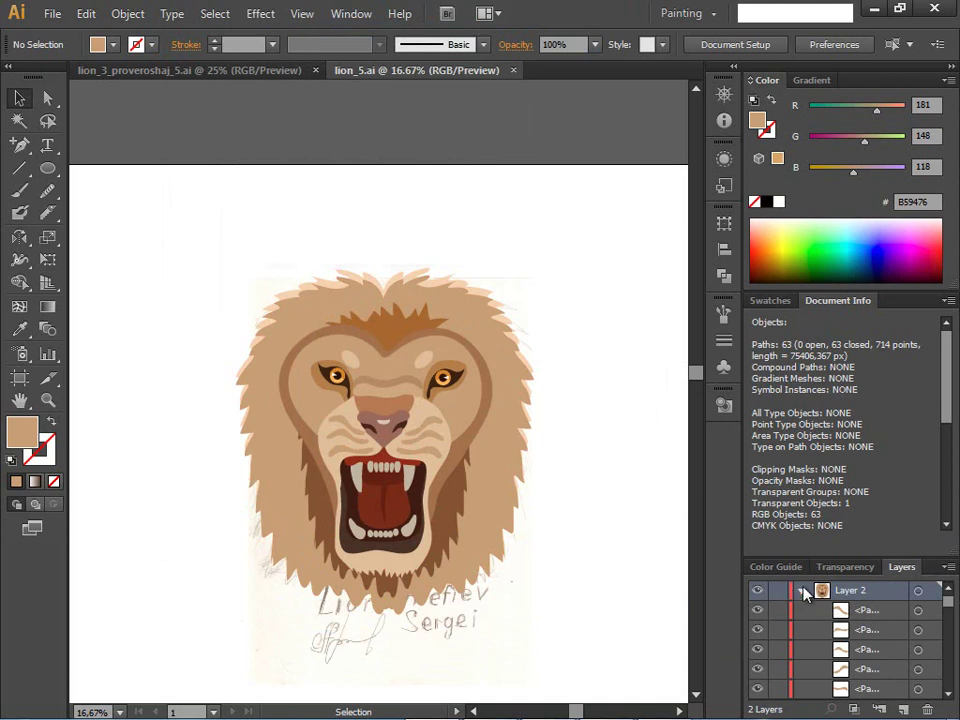
pyautogui.click(802, 591)
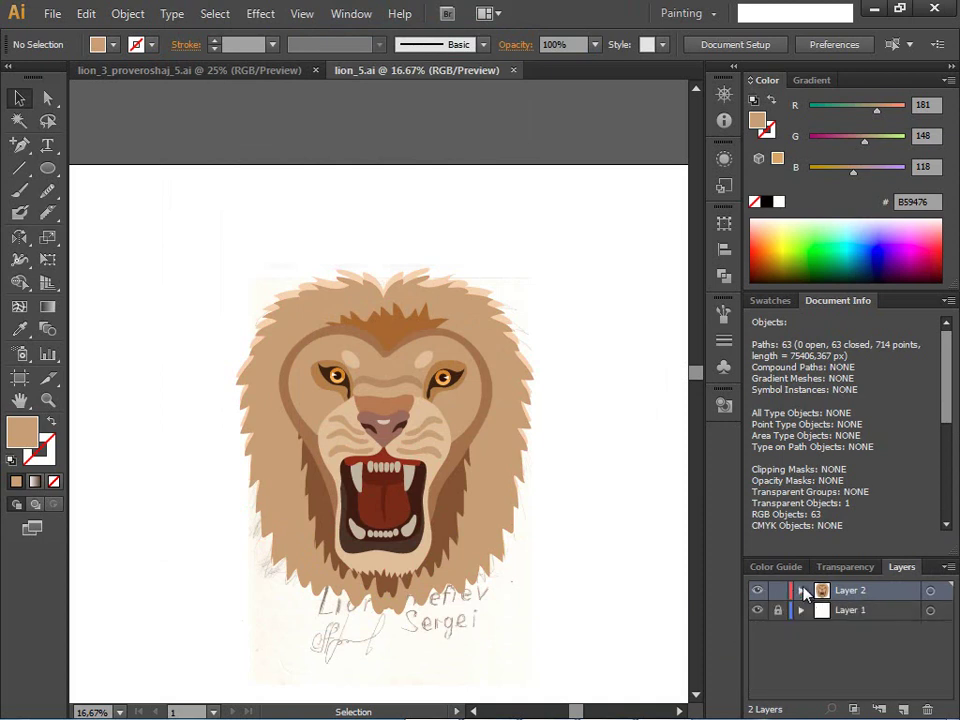
pyautogui.click(886, 614)
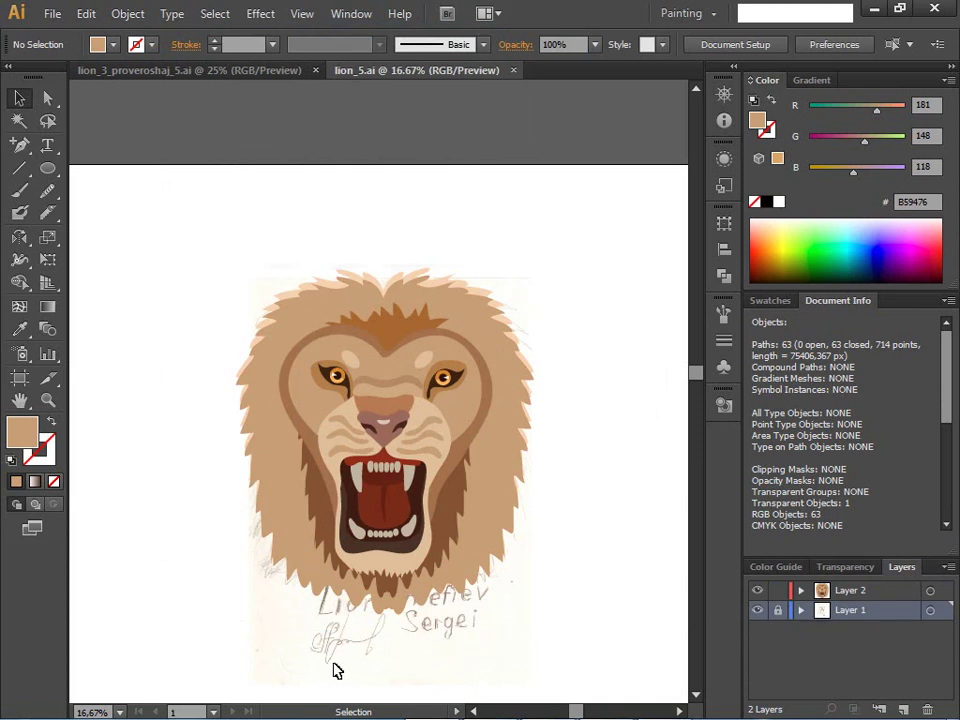
pyautogui.click(778, 611)
pyautogui.moveTo(886, 614); pyautogui.dragTo(939, 716)
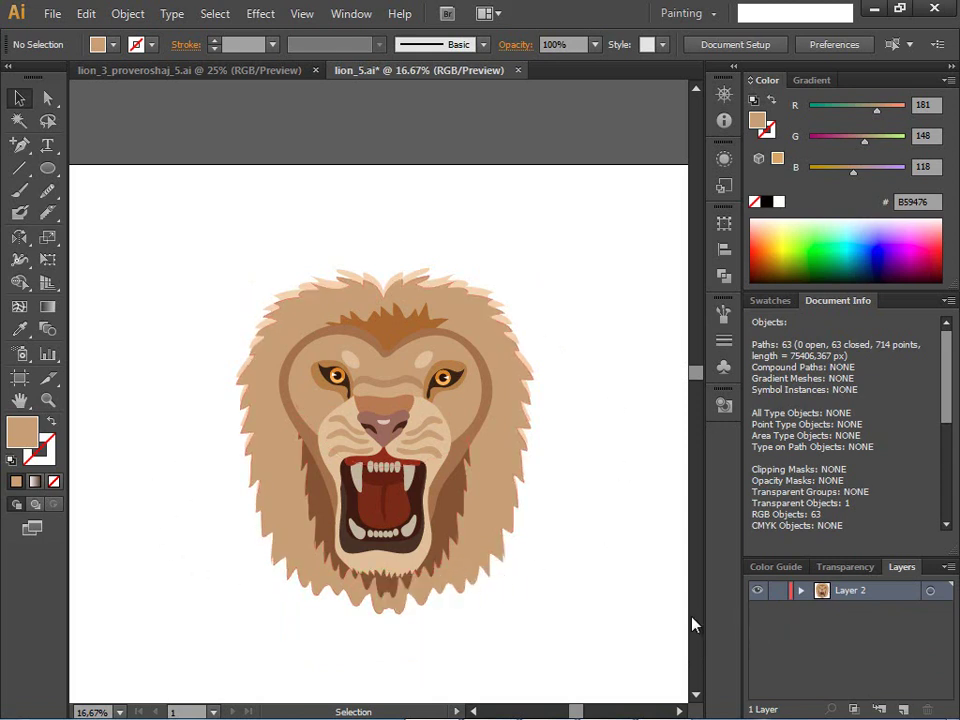
# - Save As lion_5.ai, confirm replacing the existing file, and accept the Illustrator CS6 options
pyautogui.click(51, 14)
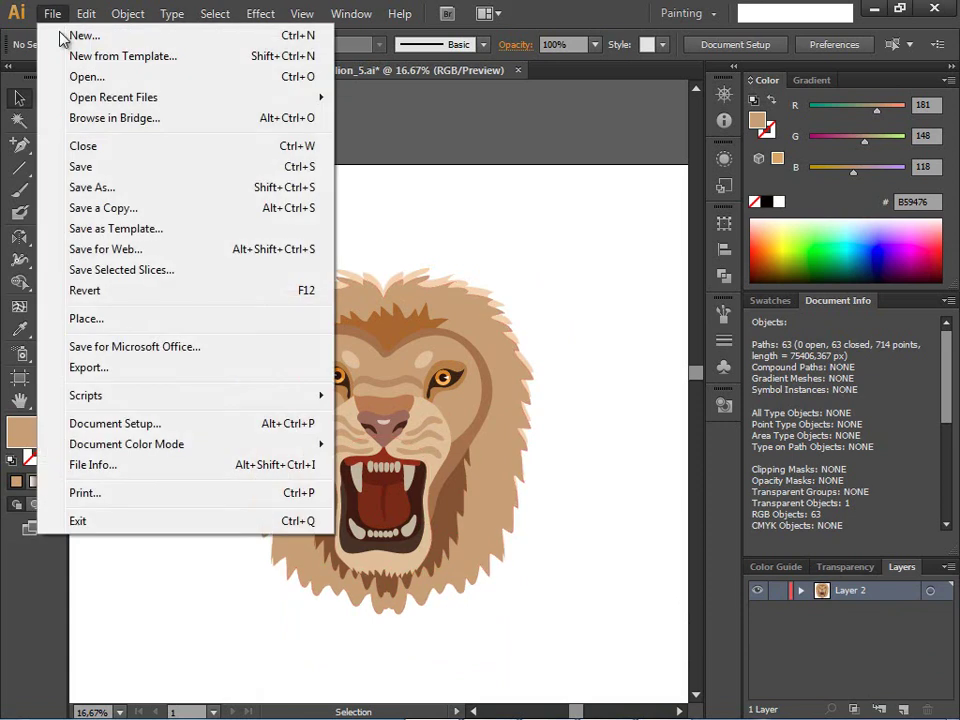
pyautogui.click(89, 187)
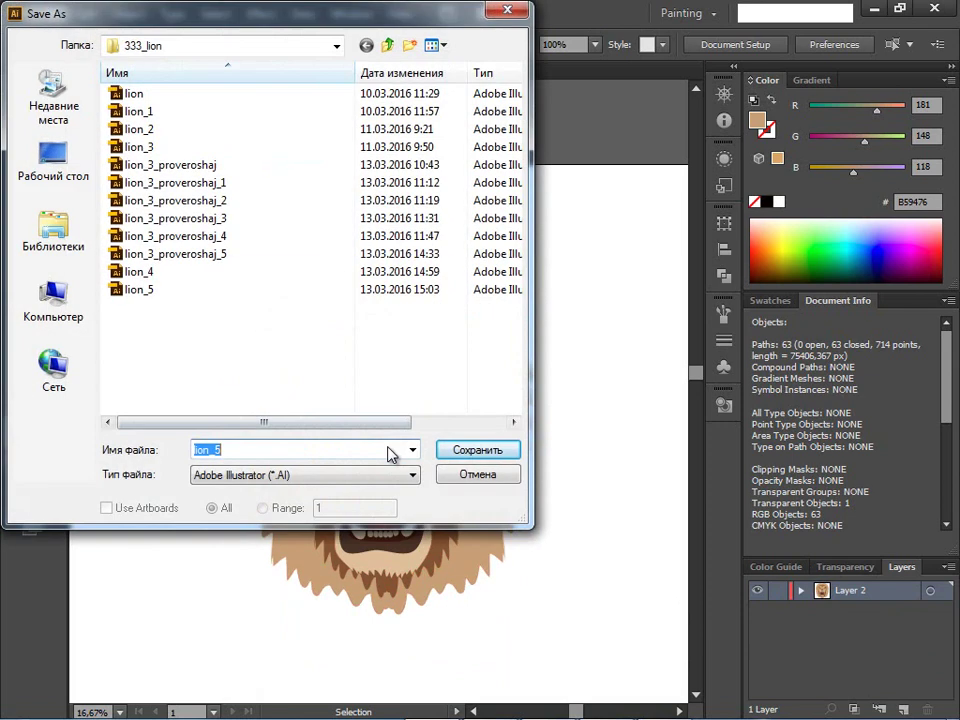
pyautogui.click(459, 452)
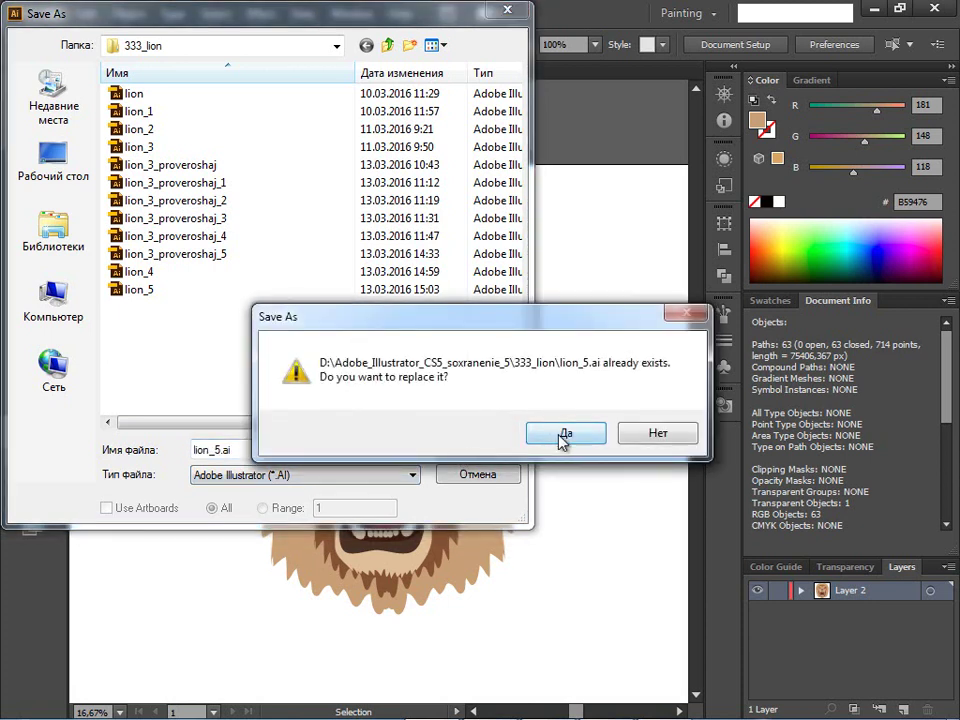
pyautogui.click(561, 433)
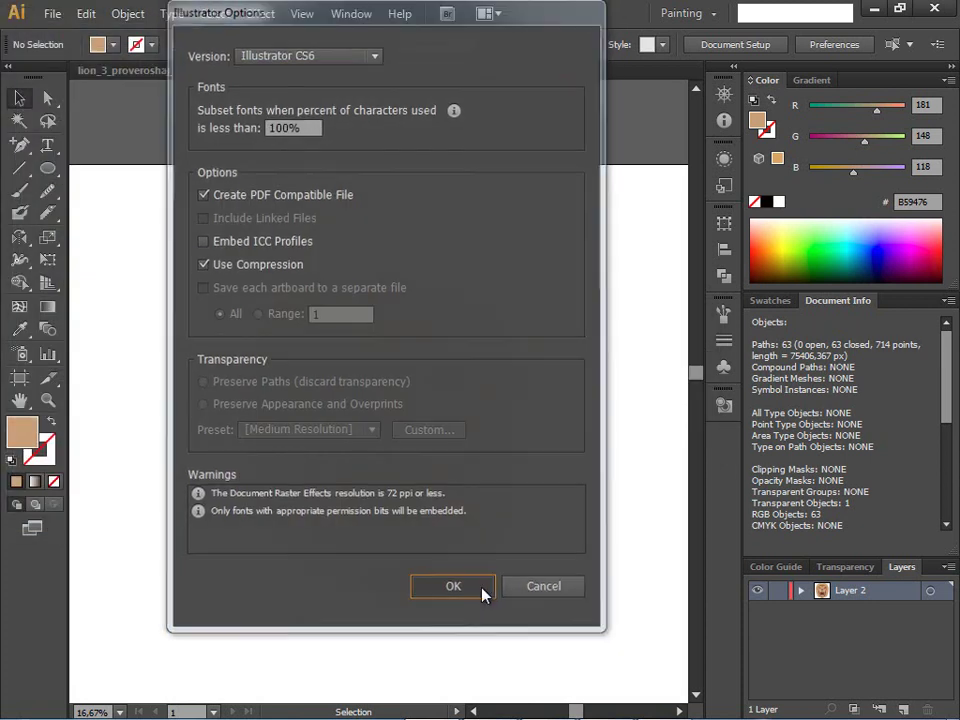
pyautogui.click(484, 590)
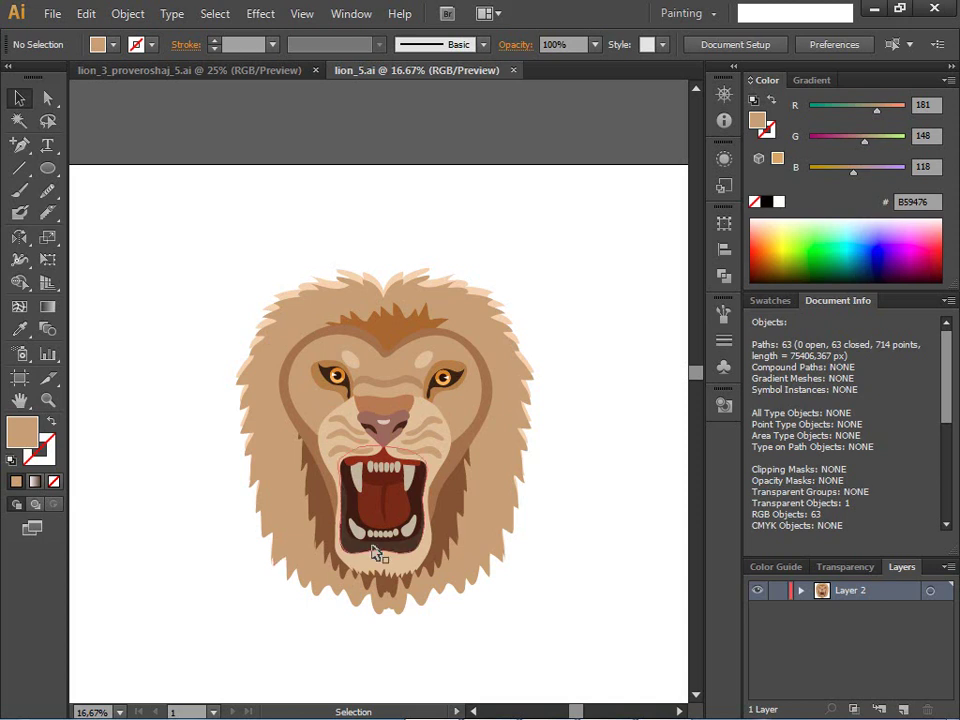
# - Zoom in on the mouth and smooth its lower edge with the Smooth tool
pyautogui.press('a')
pyautogui.hotkey('ctrl', '-')
pyautogui.hotkey('ctrl', '+')
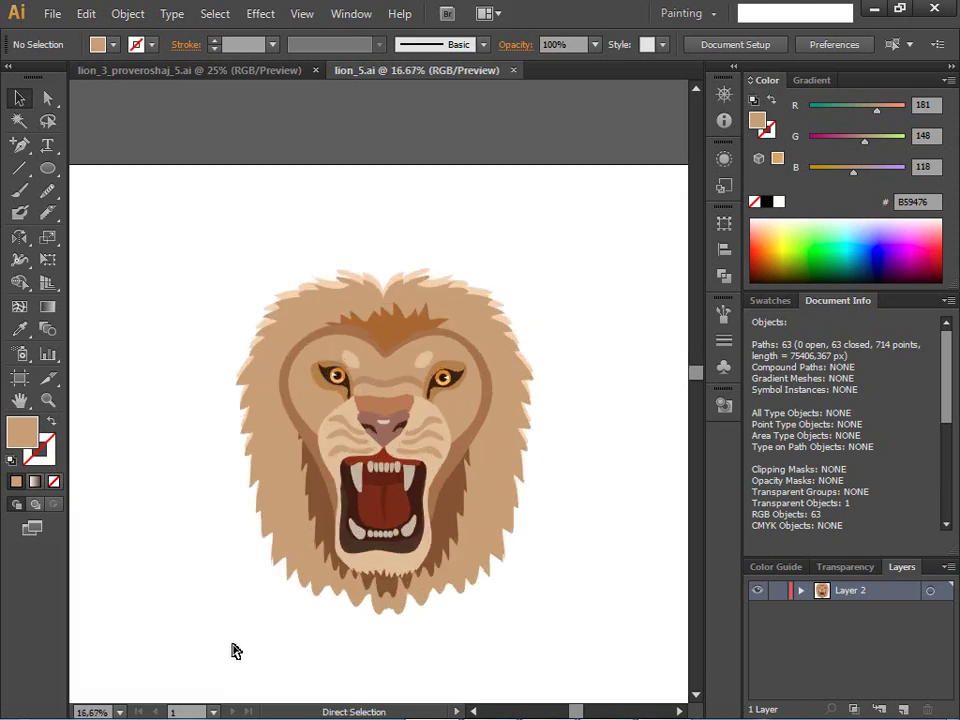
pyautogui.hotkey('ctrl', '+')
pyautogui.scroll(-2, 188, 620)
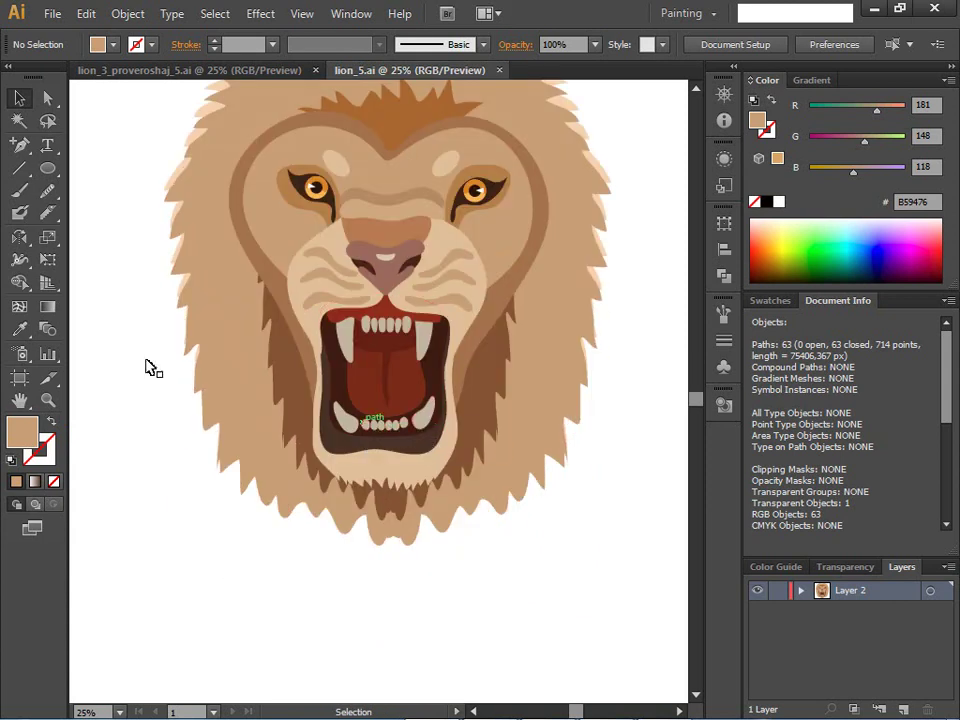
pyautogui.click(53, 191)
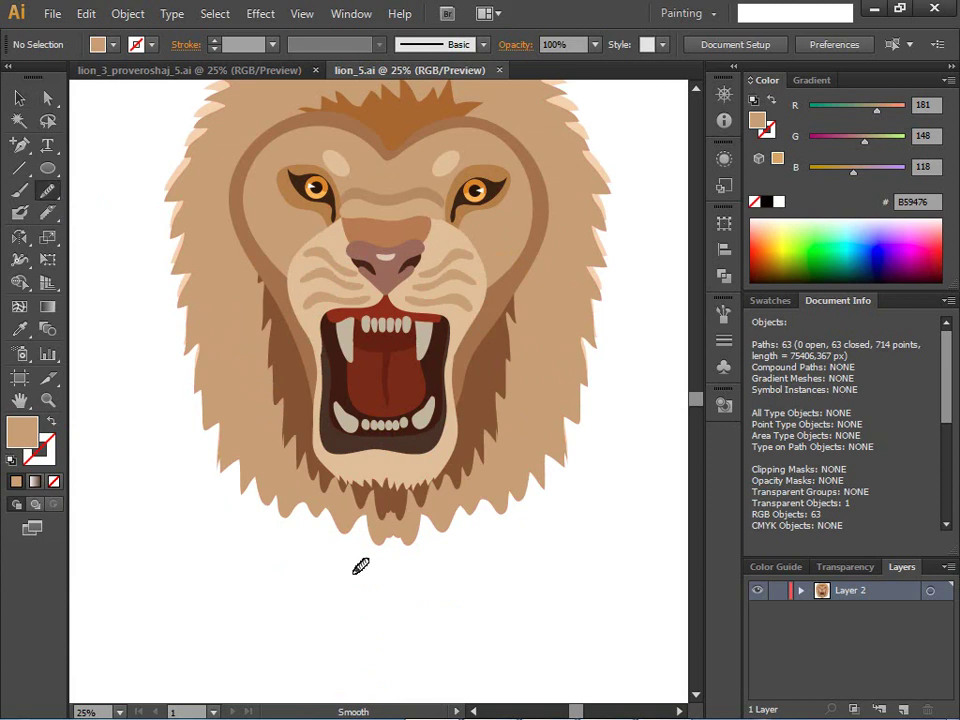
pyautogui.hotkey('ctrl', '+')
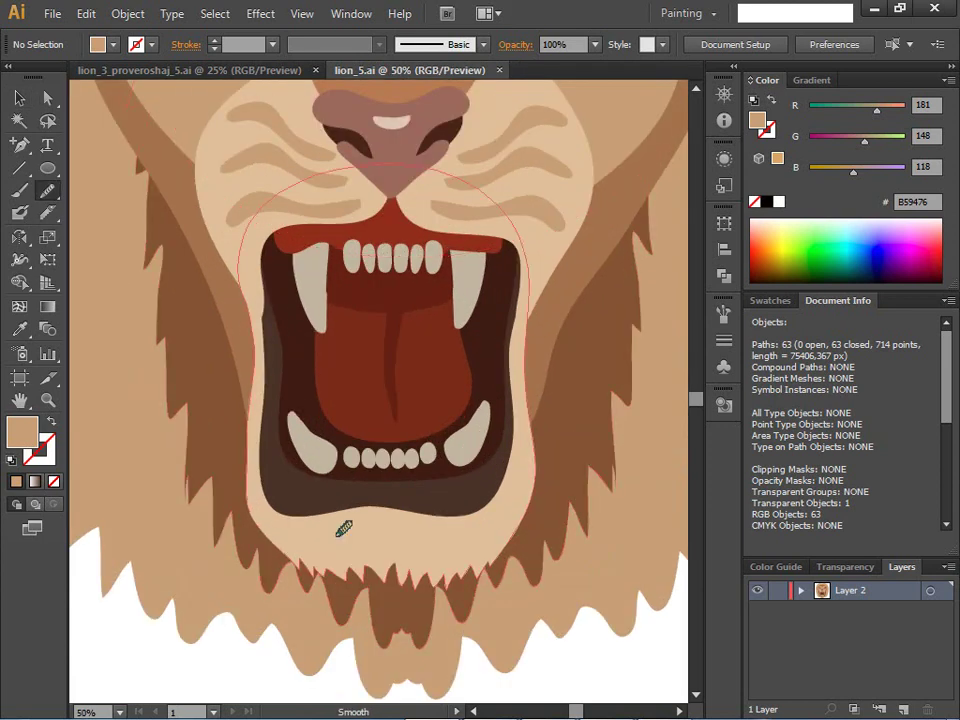
pyautogui.moveTo(343, 489)
pyautogui.mouseDown()
pyautogui.moveTo(409, 490)
pyautogui.moveTo(373, 490)
pyautogui.mouseUp()
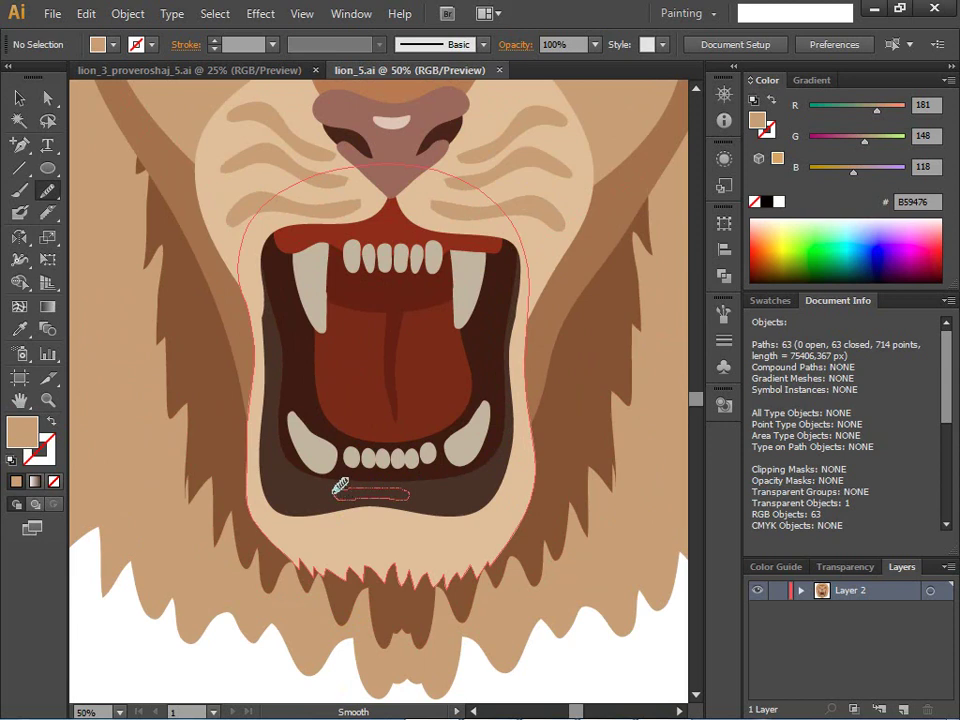
pyautogui.moveTo(340, 487); pyautogui.dragTo(338, 489)
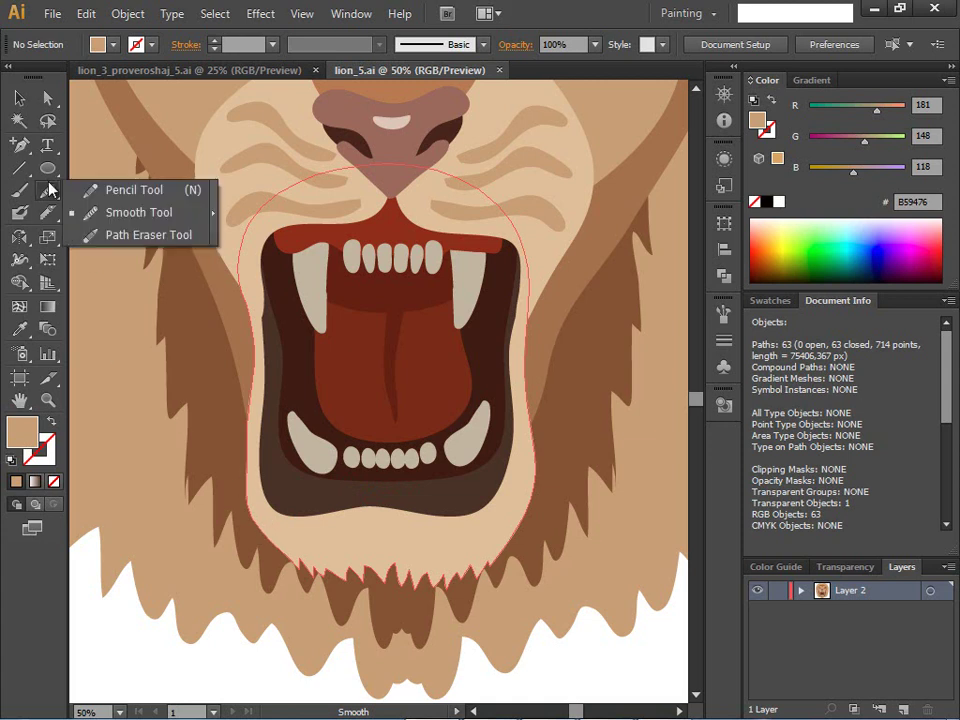
# - Pencil a curved lip shape below the lower teeth, filled with the dark mouth brown 282222
pyautogui.moveTo(50, 190); pyautogui.dragTo(90, 189)
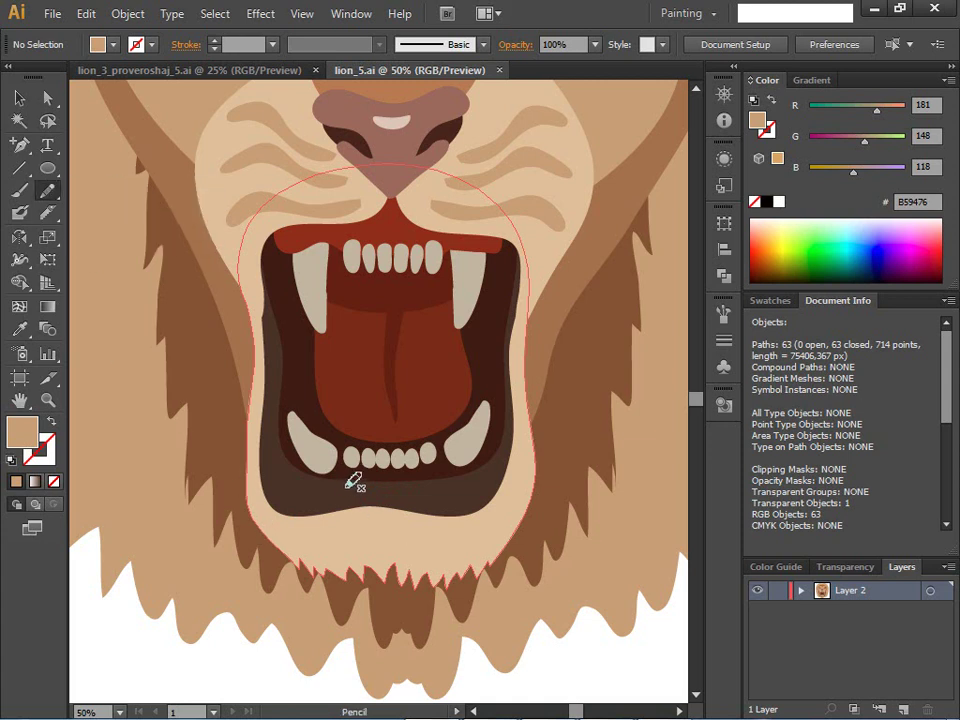
pyautogui.moveTo(353, 490); pyautogui.dragTo(411, 493)
pyautogui.hotkey('ctrl', 'z')
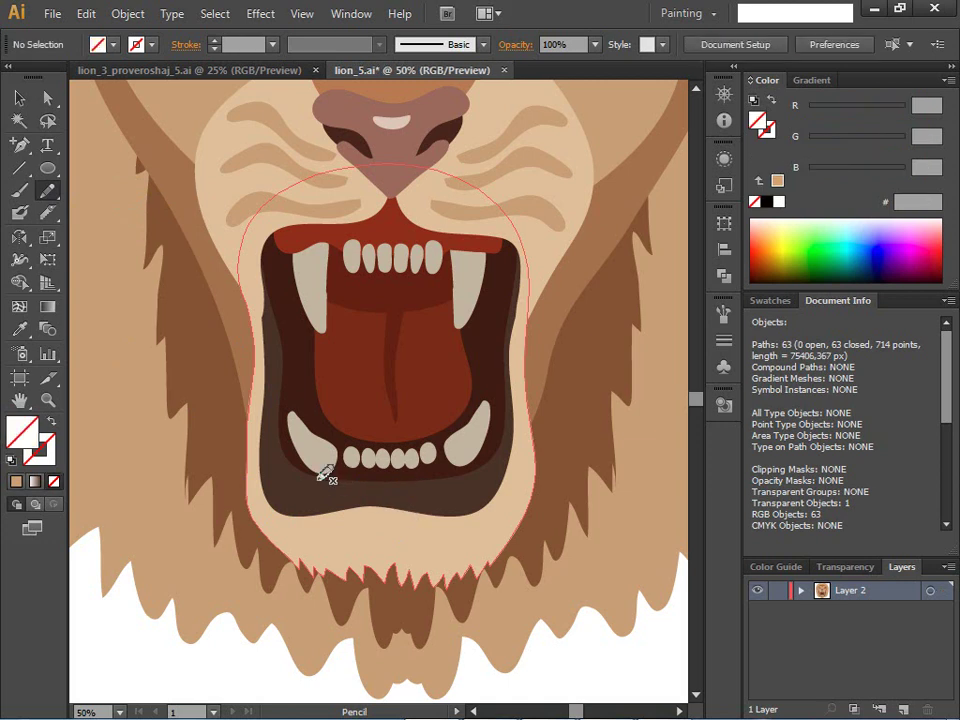
pyautogui.moveTo(342, 490)
pyautogui.mouseDown()
pyautogui.moveTo(392, 493)
pyautogui.moveTo(362, 500)
pyautogui.moveTo(342, 490)
pyautogui.mouseUp()
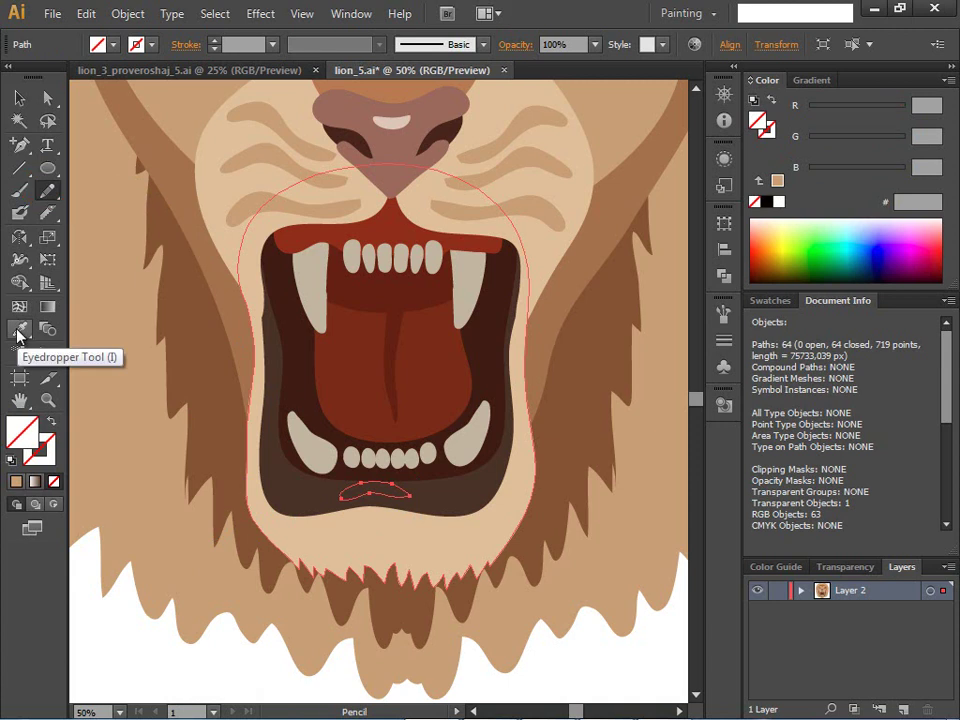
pyautogui.click(18, 333)
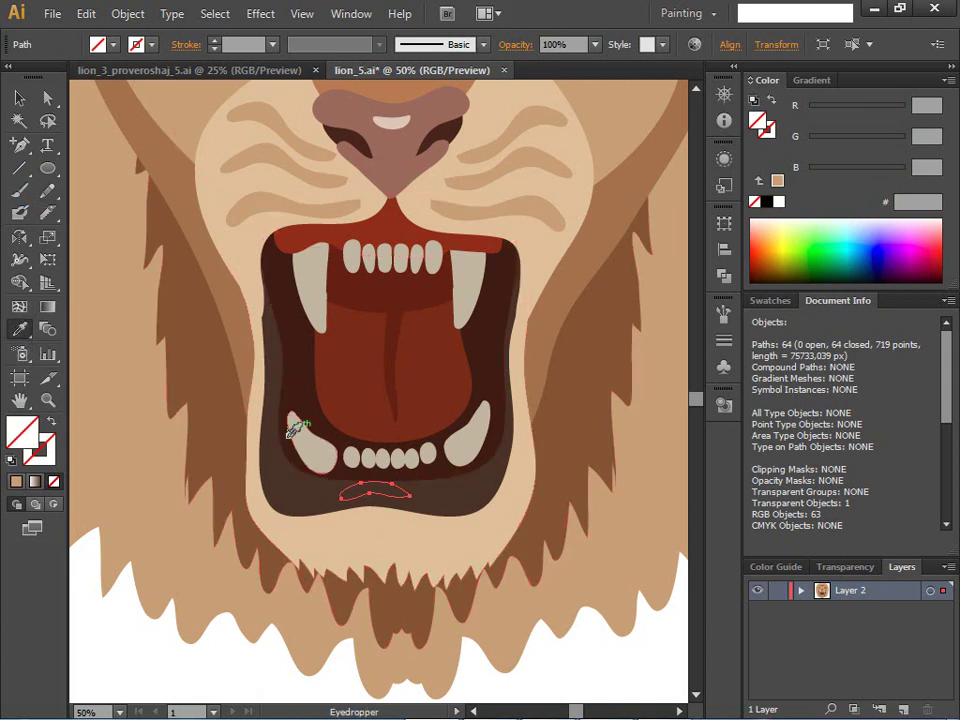
pyautogui.click(291, 490)
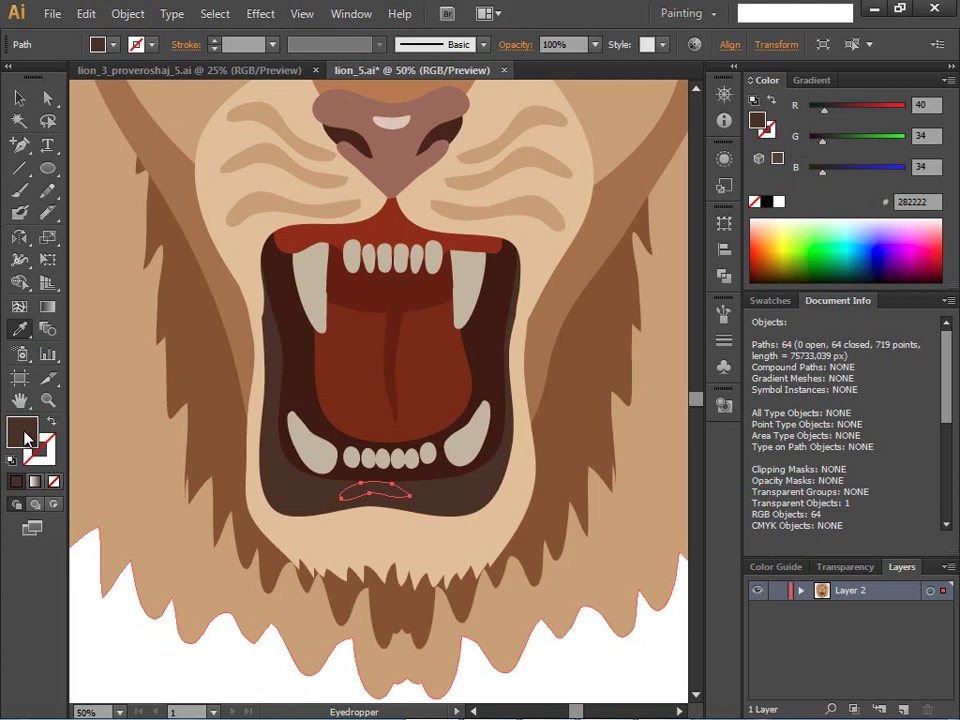
# - Fill the lip shape pale grey B5B0B0 at 50% opacity
pyautogui.doubleClick(25, 432)
pyautogui.click(238, 233)
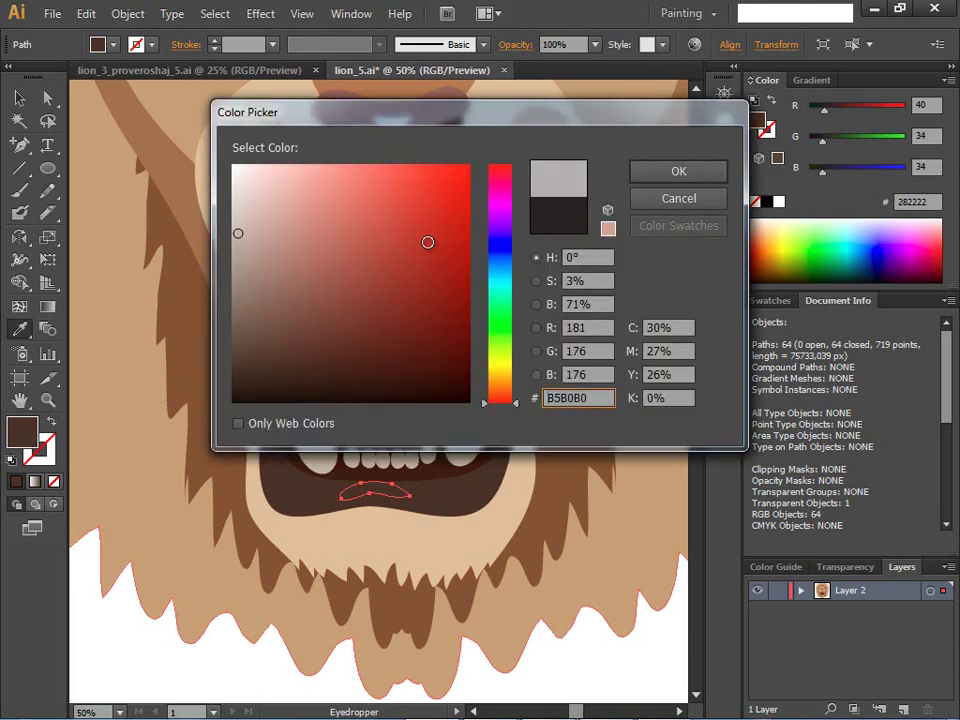
pyautogui.click(678, 171)
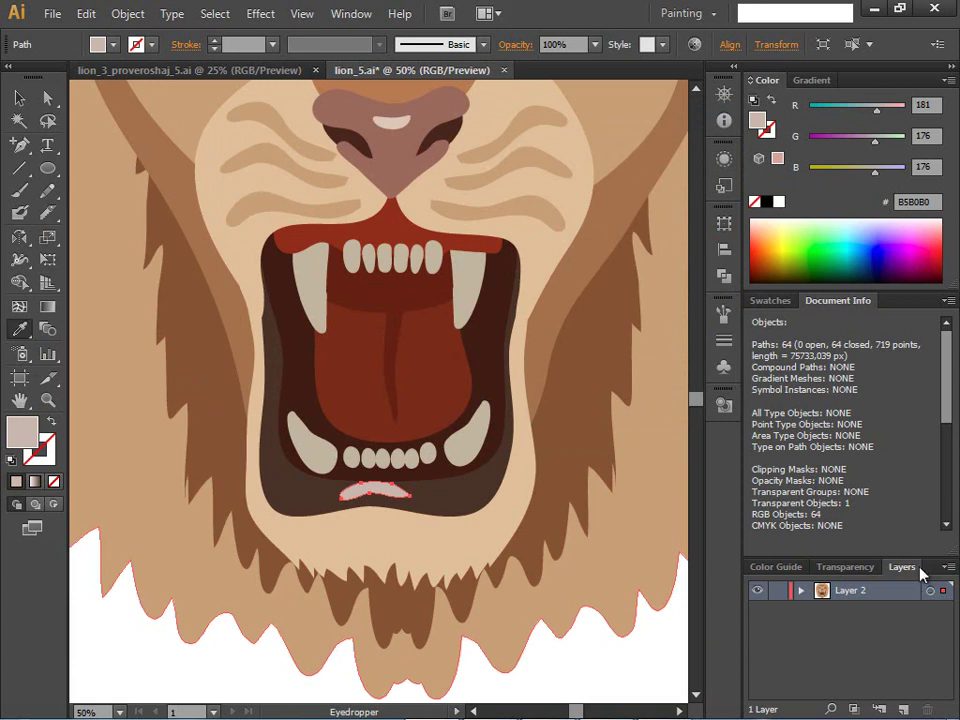
pyautogui.click(848, 567)
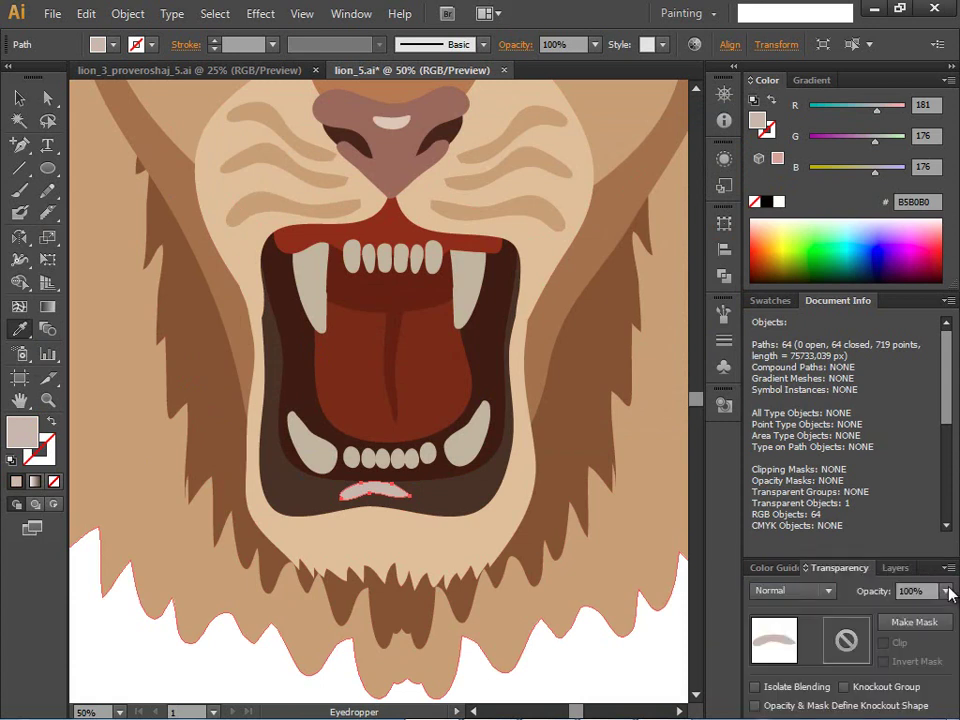
pyautogui.click(946, 591)
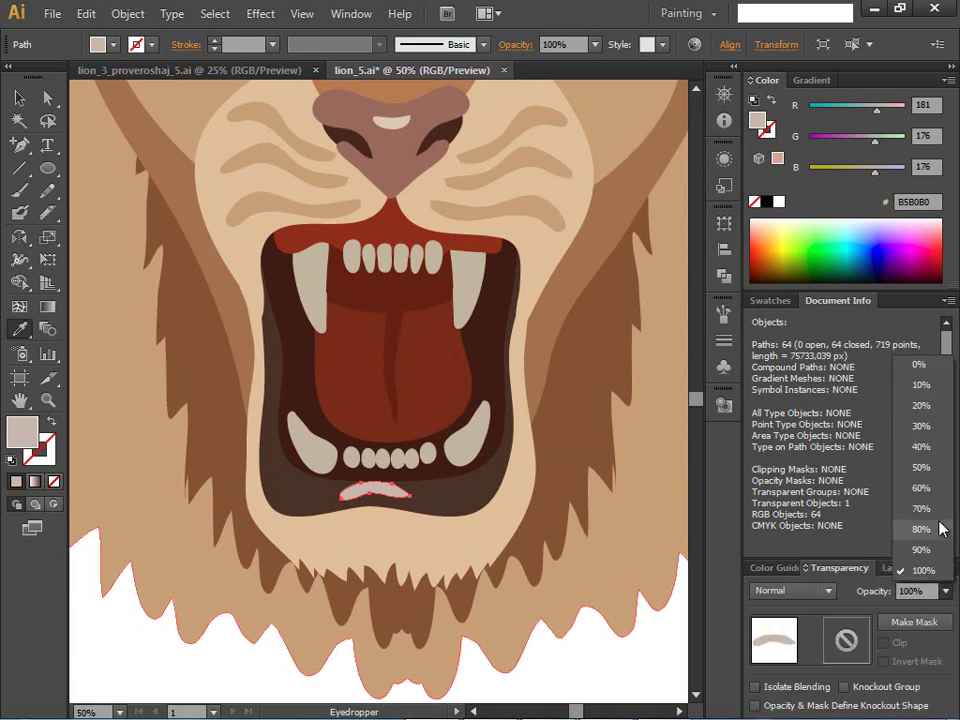
pyautogui.click(921, 468)
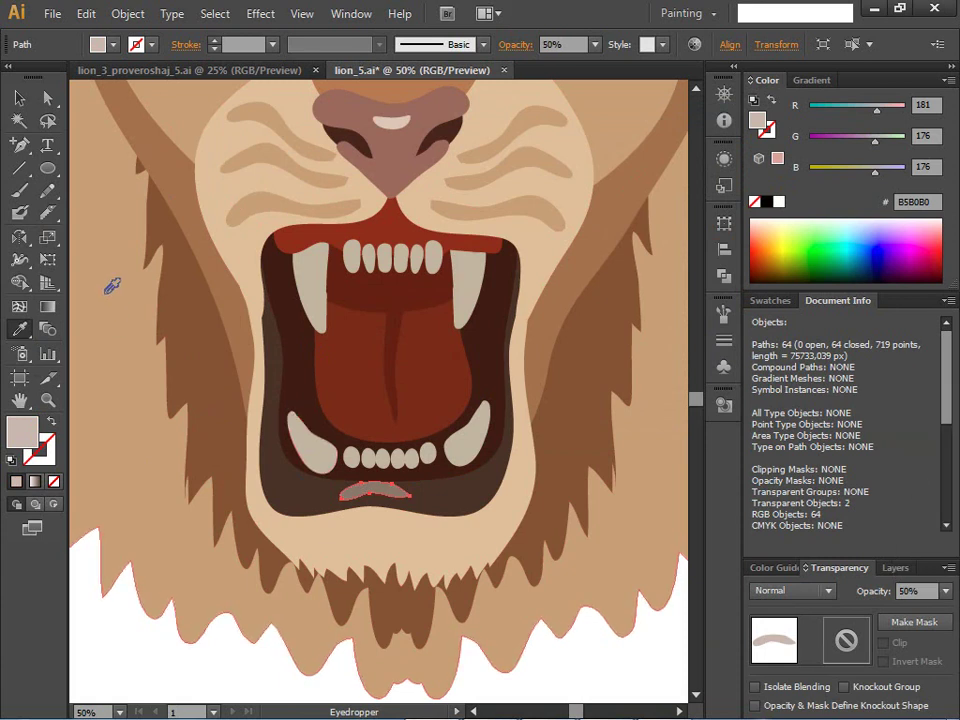
# - Nudge the lip shape slightly right and lower its opacity to 30%
pyautogui.click(20, 99)
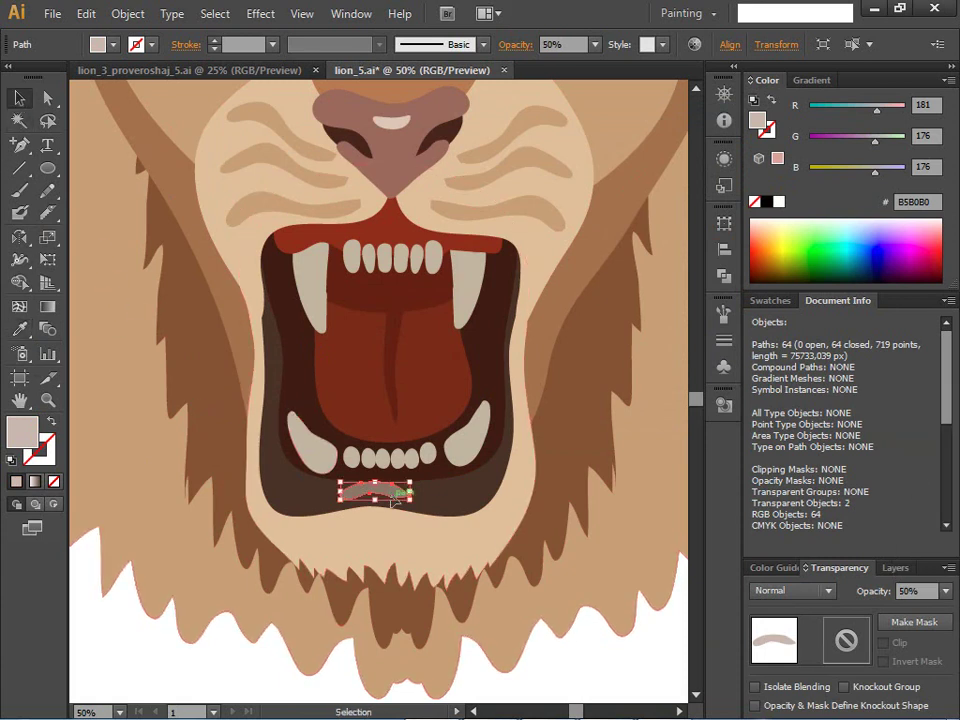
pyautogui.moveTo(397, 498); pyautogui.dragTo(399, 497)
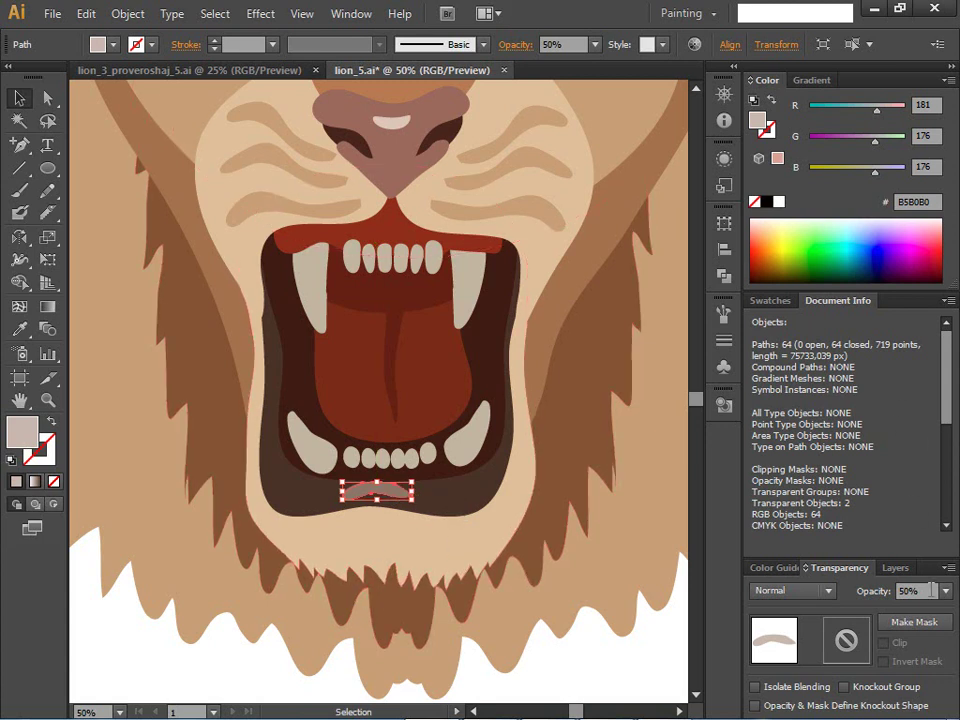
pyautogui.click(945, 593)
pyautogui.click(913, 435)
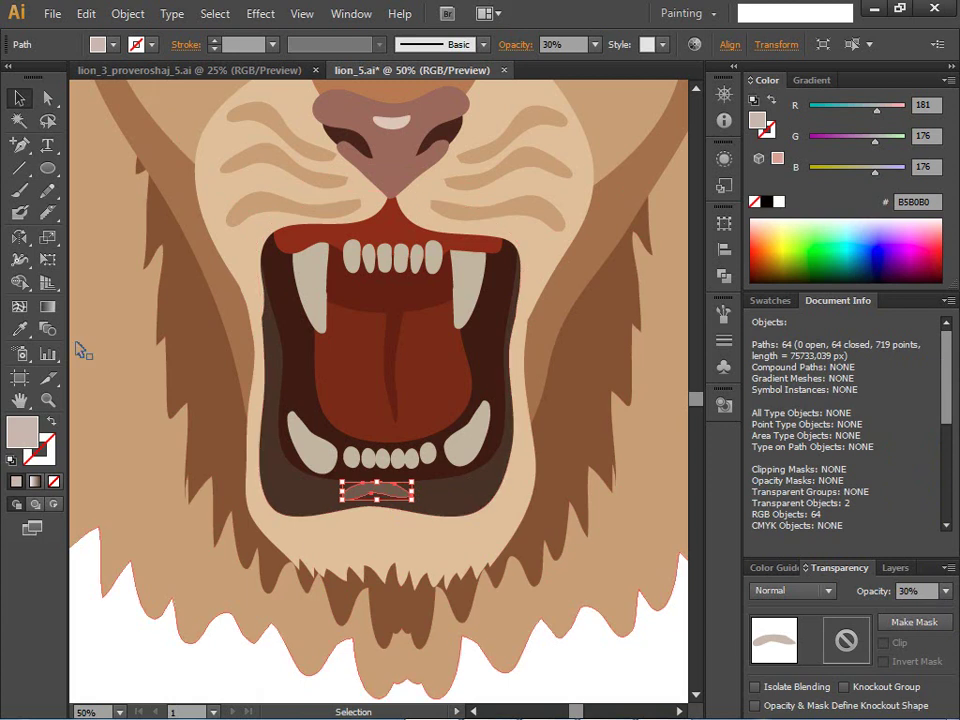
# - Reposition the grey lip highlight under the teeth with small arrow-key nudges, then deselect
pyautogui.click(14, 97)
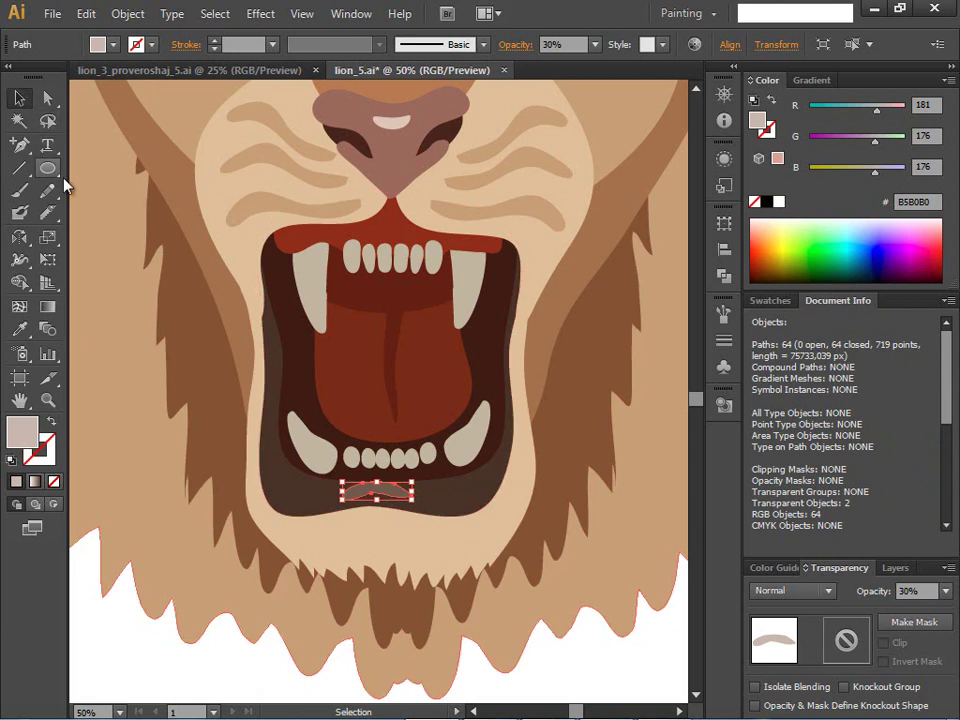
pyautogui.click(90, 228)
pyautogui.moveTo(375, 495); pyautogui.dragTo(366, 496)
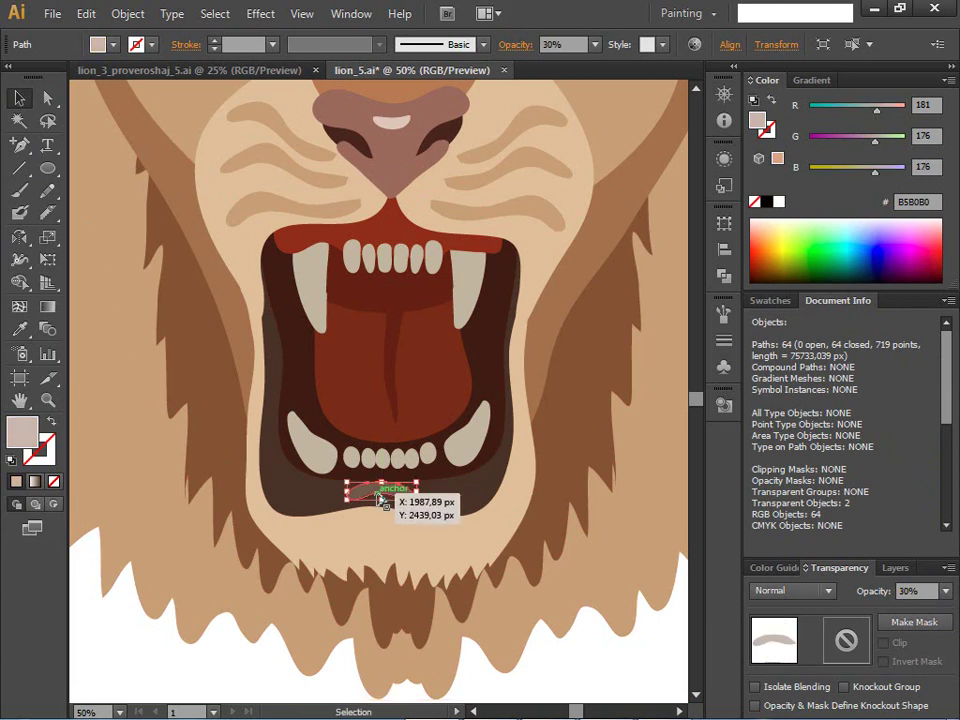
pyautogui.press('Down')
pyautogui.press('Down')
pyautogui.press('Down')
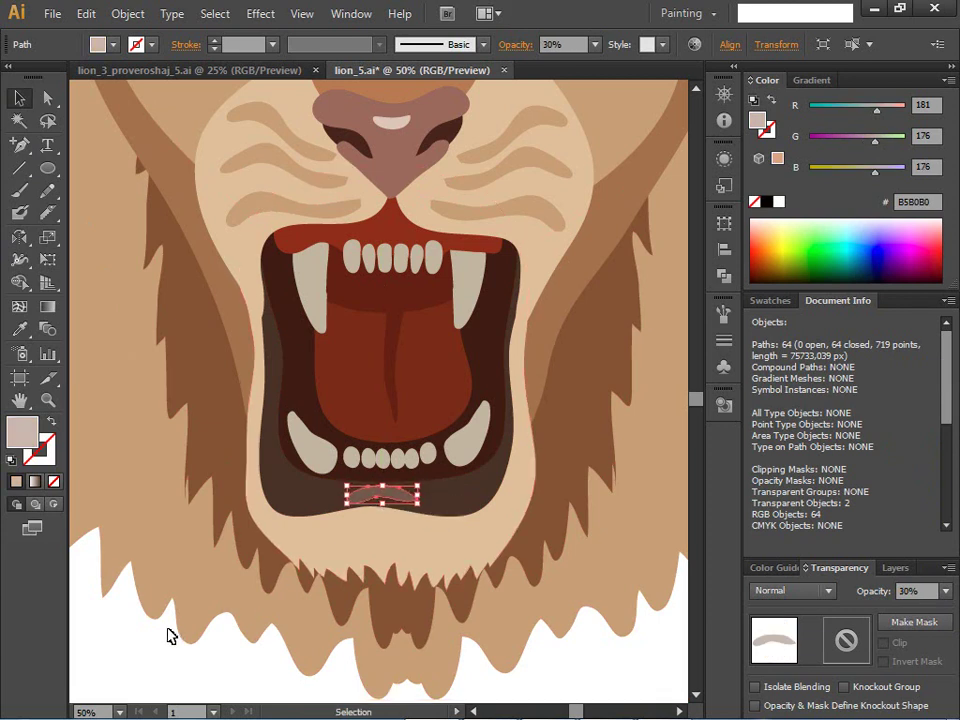
pyautogui.press('Up')
pyautogui.click(107, 651)
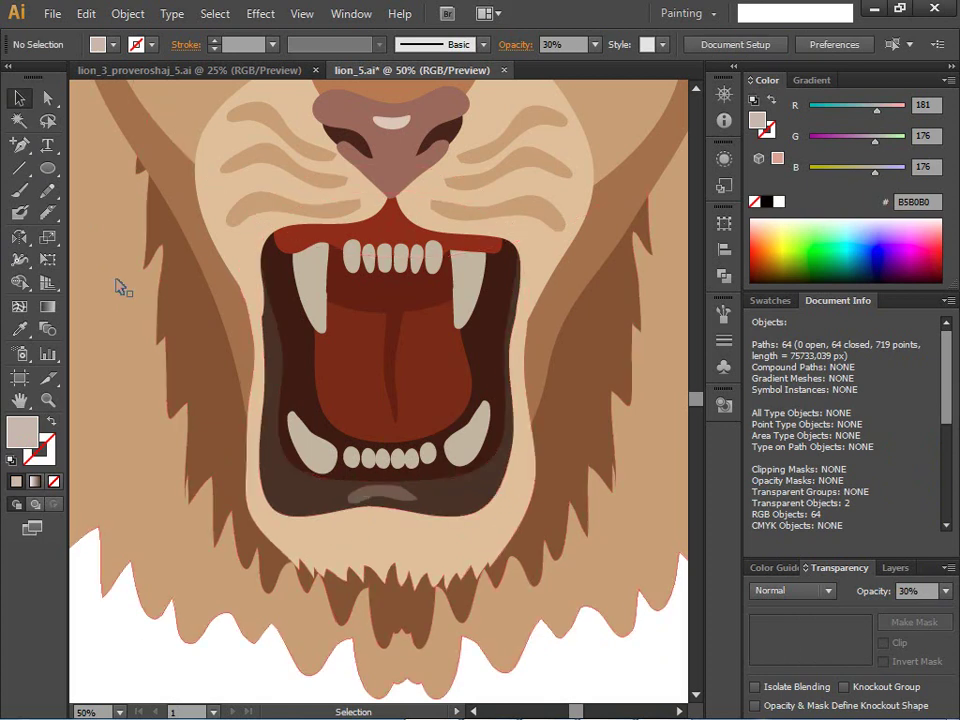
# - Pencil a closed highlight shape in the mouth's lower-left corner
pyautogui.click(47, 190)
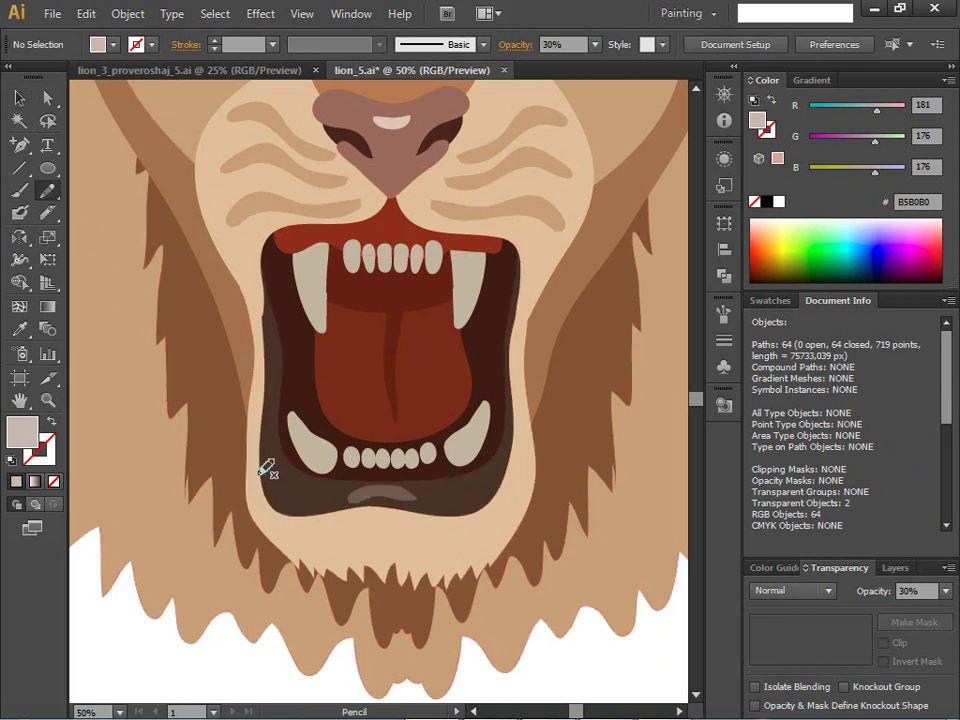
pyautogui.moveTo(273, 458)
pyautogui.mouseDown()
pyautogui.moveTo(285, 492)
pyautogui.moveTo(304, 486)
pyautogui.moveTo(289, 478)
pyautogui.moveTo(279, 447)
pyautogui.mouseUp()
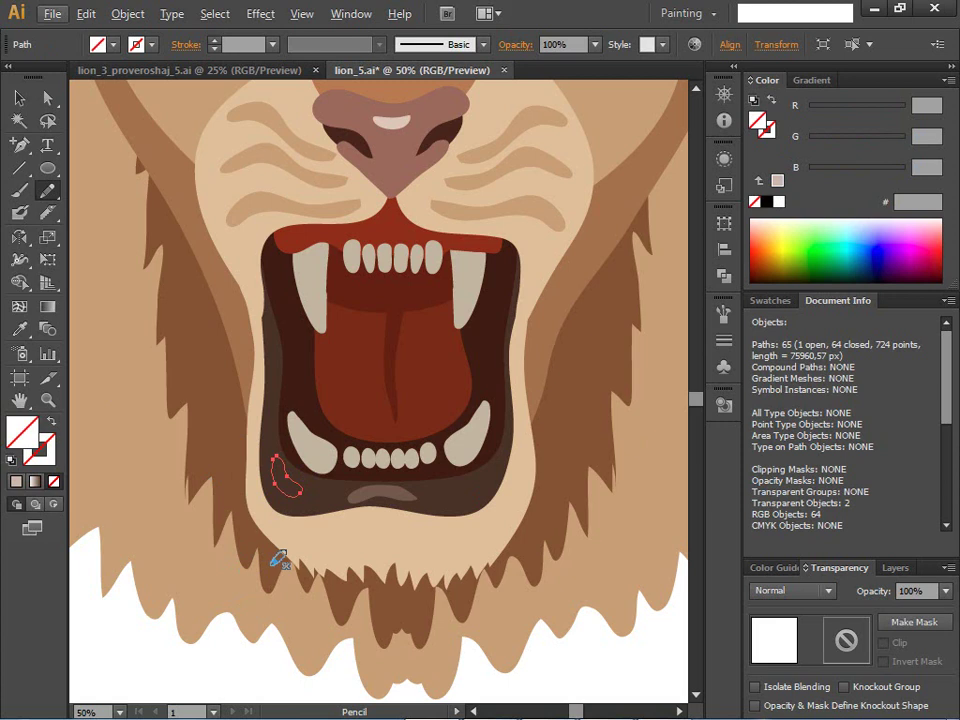
pyautogui.press('ctrl')
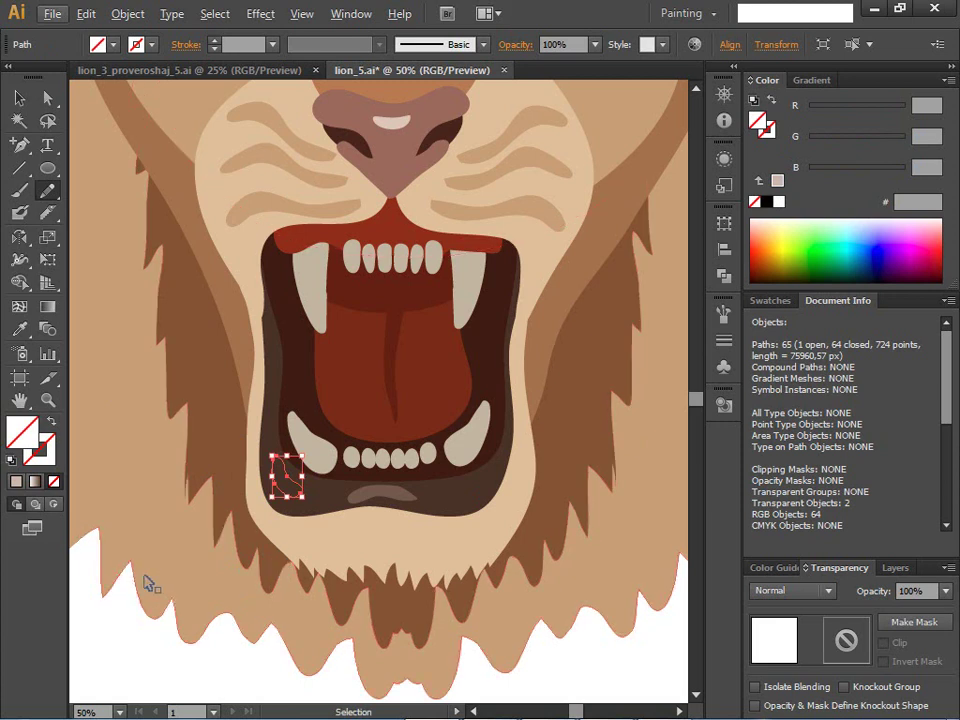
pyautogui.hotkey('ctrl', 'z')
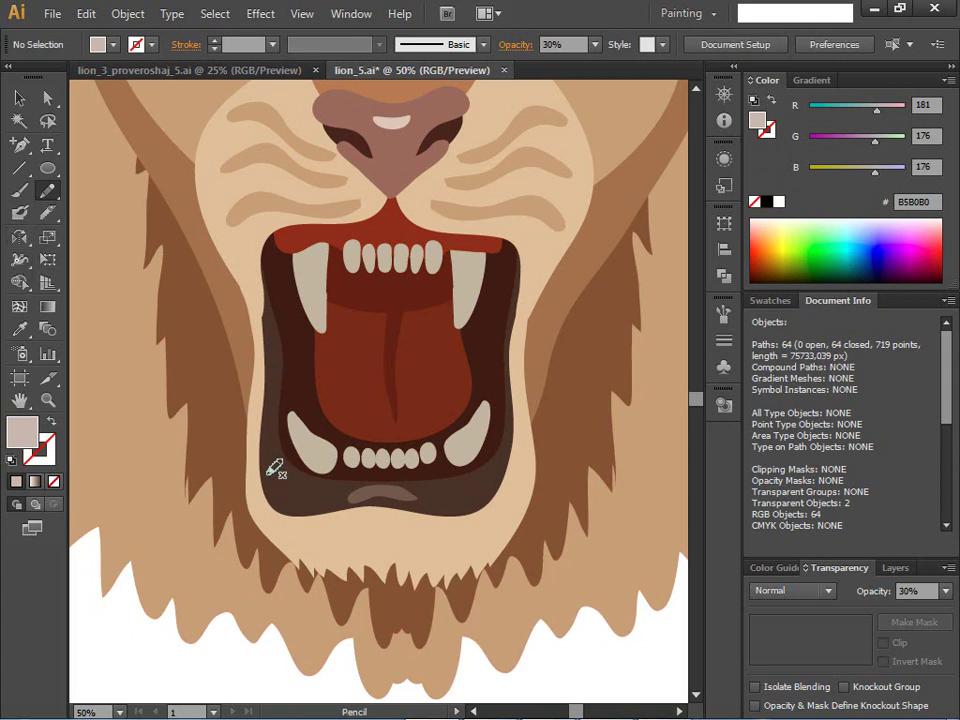
pyautogui.moveTo(271, 465)
pyautogui.mouseDown()
pyautogui.moveTo(312, 490)
pyautogui.moveTo(279, 461)
pyautogui.mouseUp()
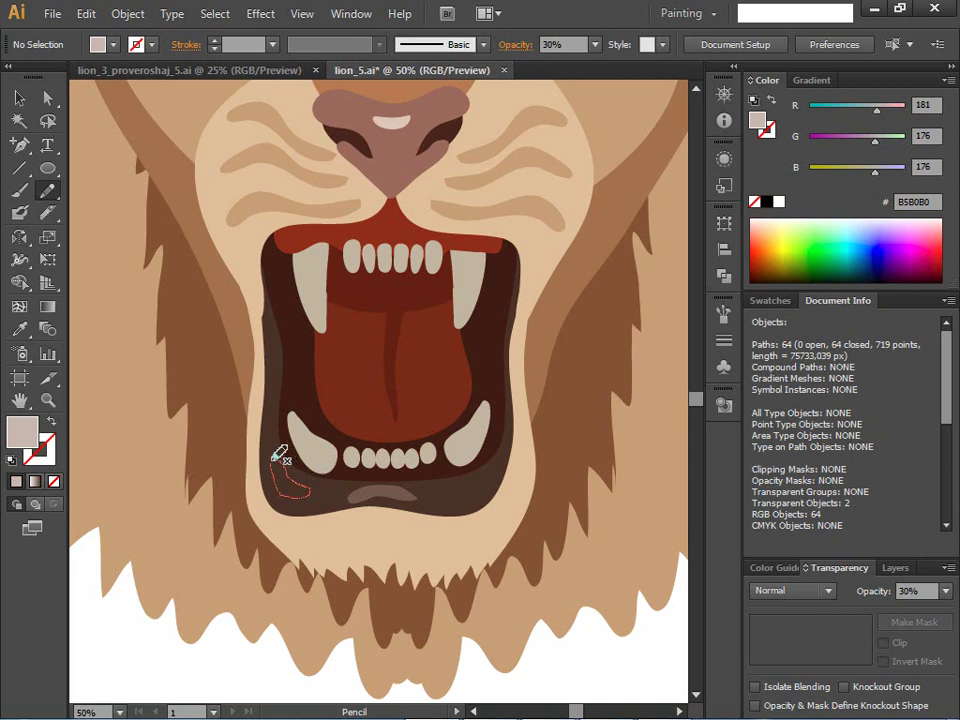
pyautogui.moveTo(280, 455); pyautogui.dragTo(279, 456)
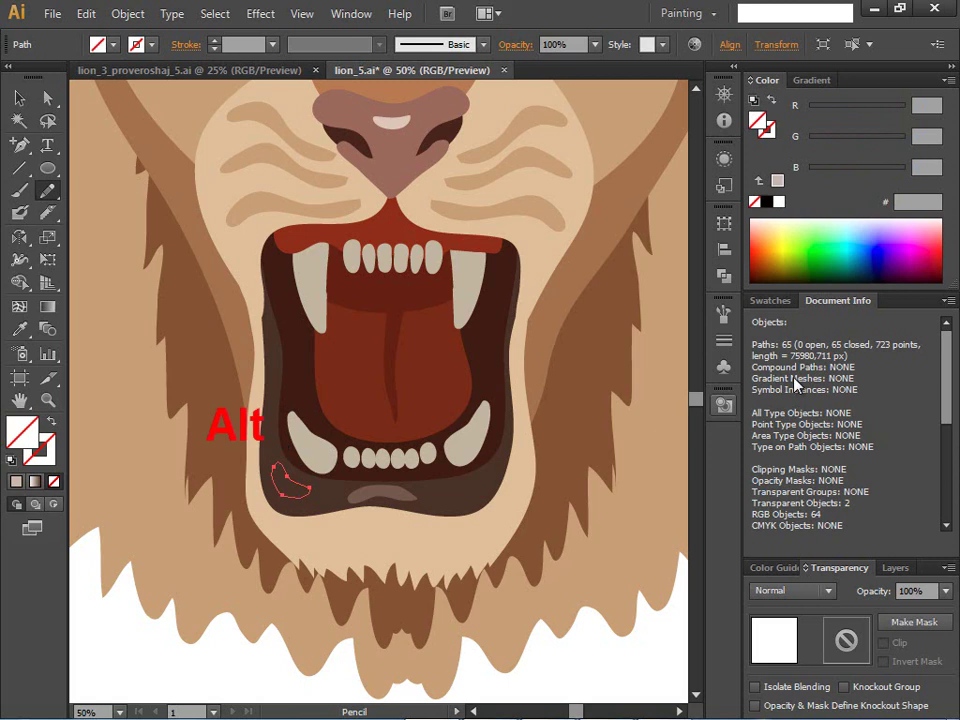
# - Eyedropper the central highlight's grey B5B0B0 at 30% opacity onto the new shape
pyautogui.click(19, 328)
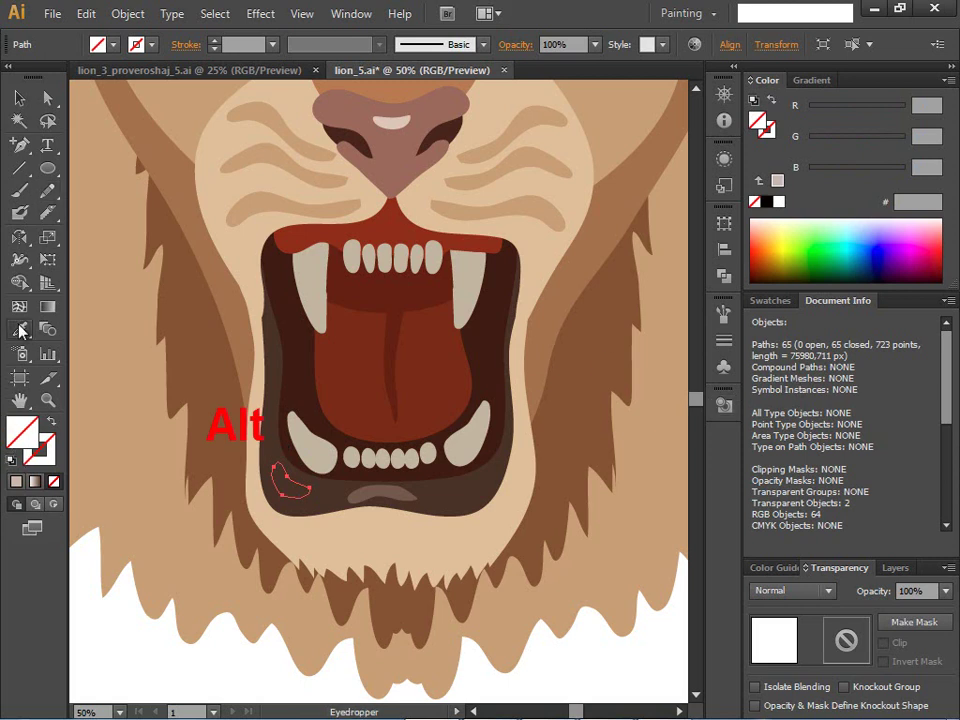
pyautogui.click(401, 488)
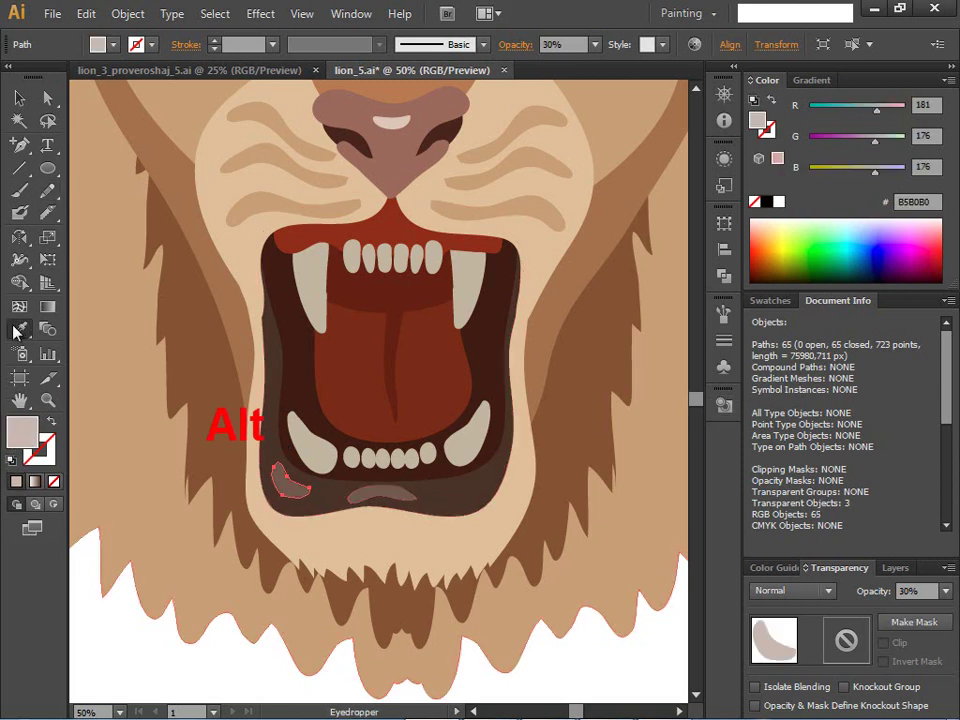
pyautogui.click(19, 97)
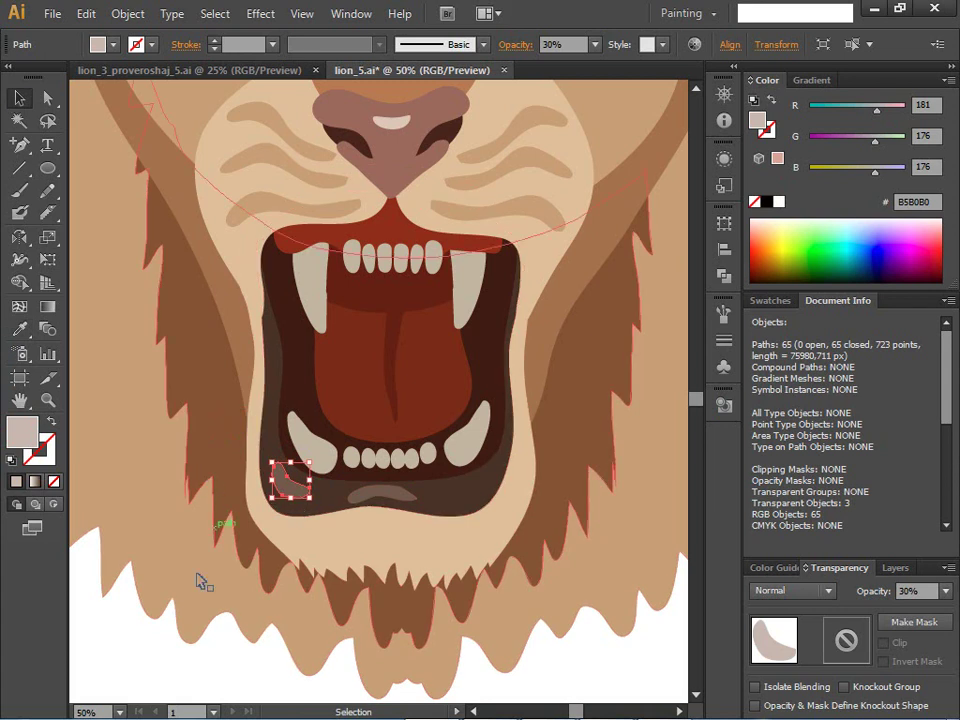
pyautogui.click(200, 663)
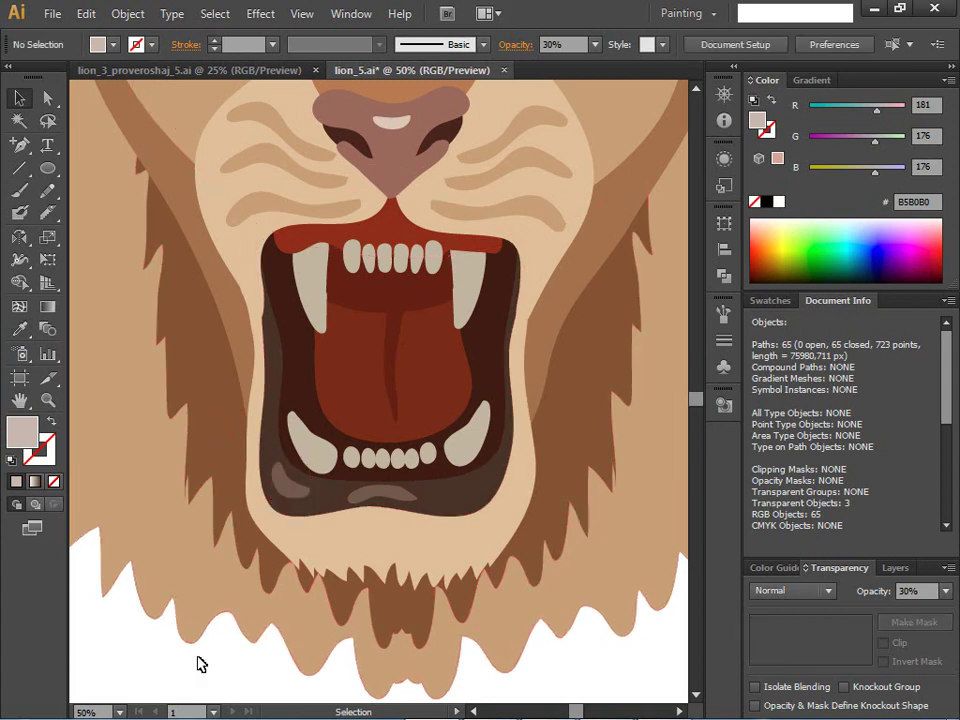
pyautogui.click(287, 484)
# - Copy the left highlight in front and reflect it across the mouth centre to the lower-right
pyautogui.hotkey('ctrl', 'c')
pyautogui.hotkey('ctrl', 'f')
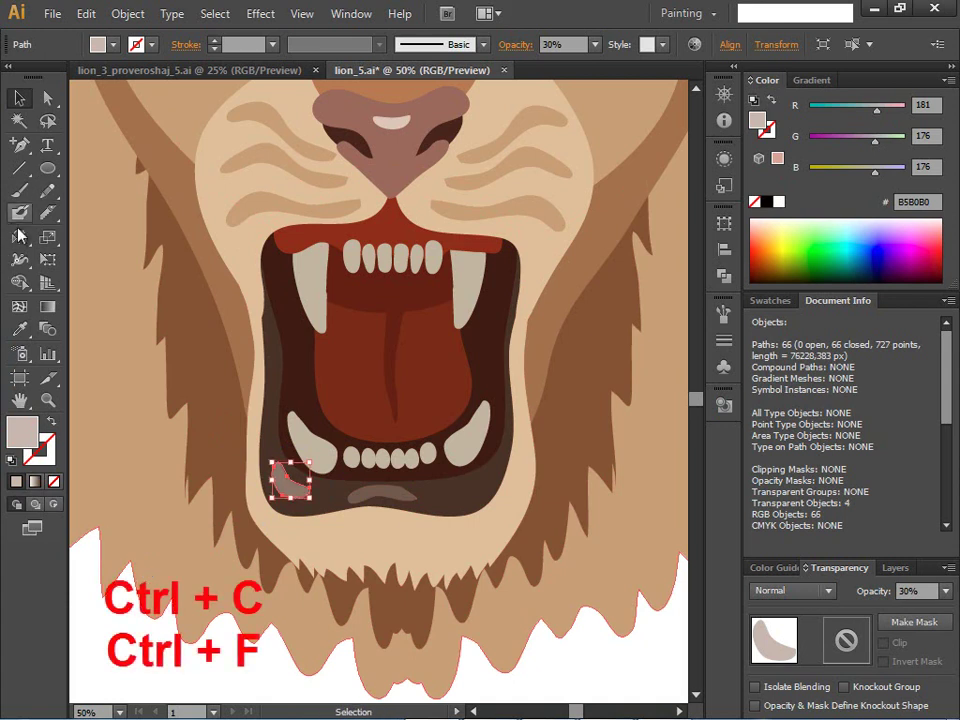
pyautogui.click(19, 237)
pyautogui.click(381, 491)
pyautogui.moveTo(400, 492); pyautogui.dragTo(488, 490)
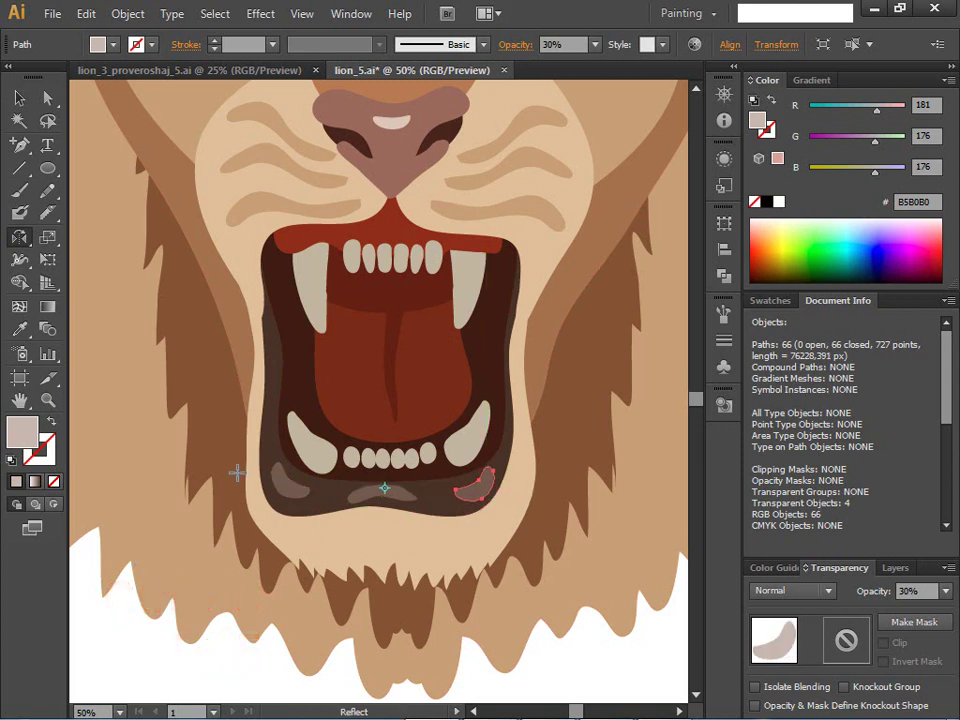
# - Adjust anchors of the left and right highlights and curve the middle one more
pyautogui.click(47, 97)
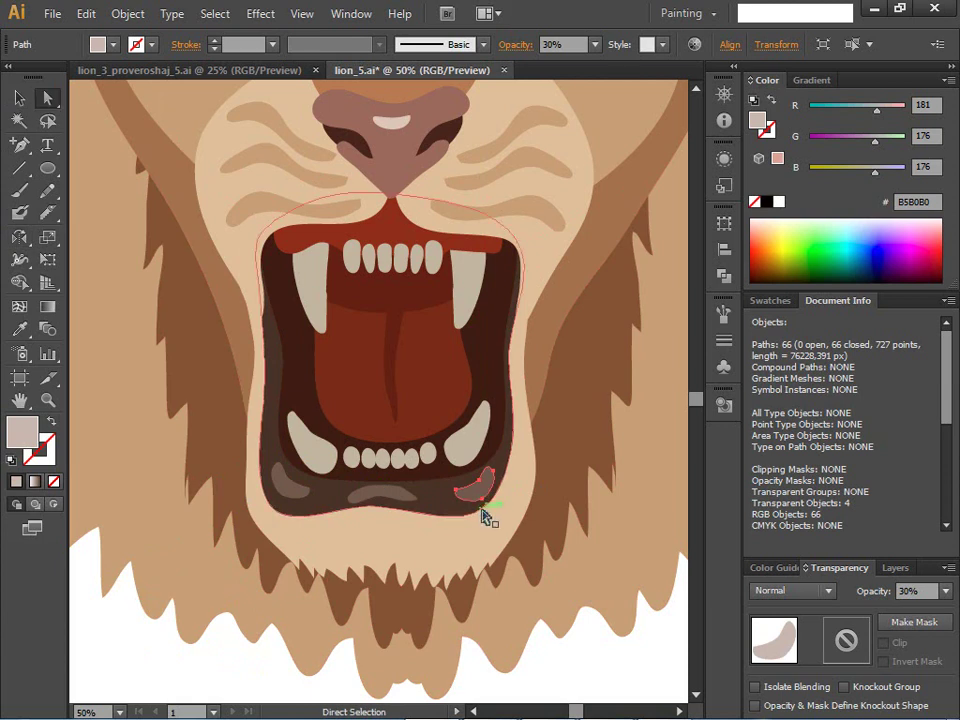
pyautogui.moveTo(483, 512); pyautogui.dragTo(481, 505)
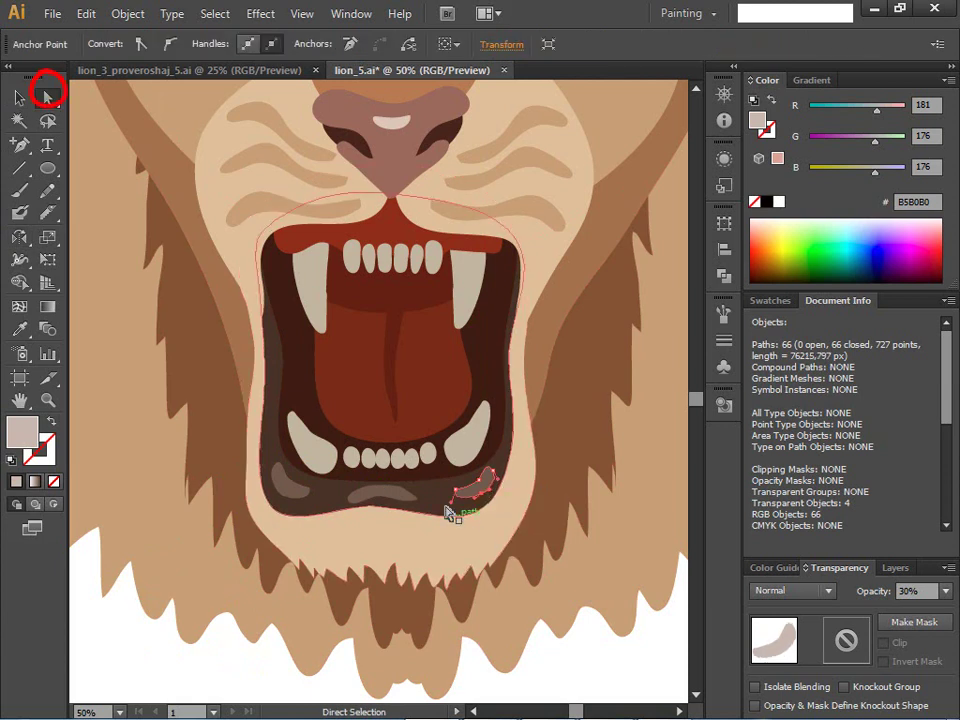
pyautogui.moveTo(292, 499); pyautogui.dragTo(290, 498)
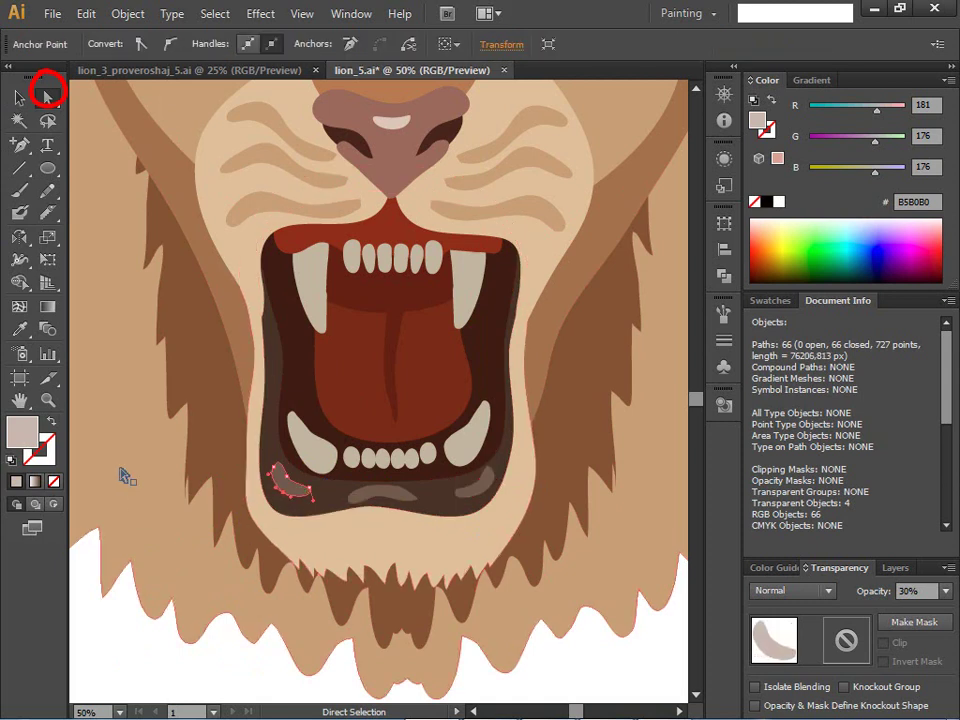
pyautogui.click(386, 494)
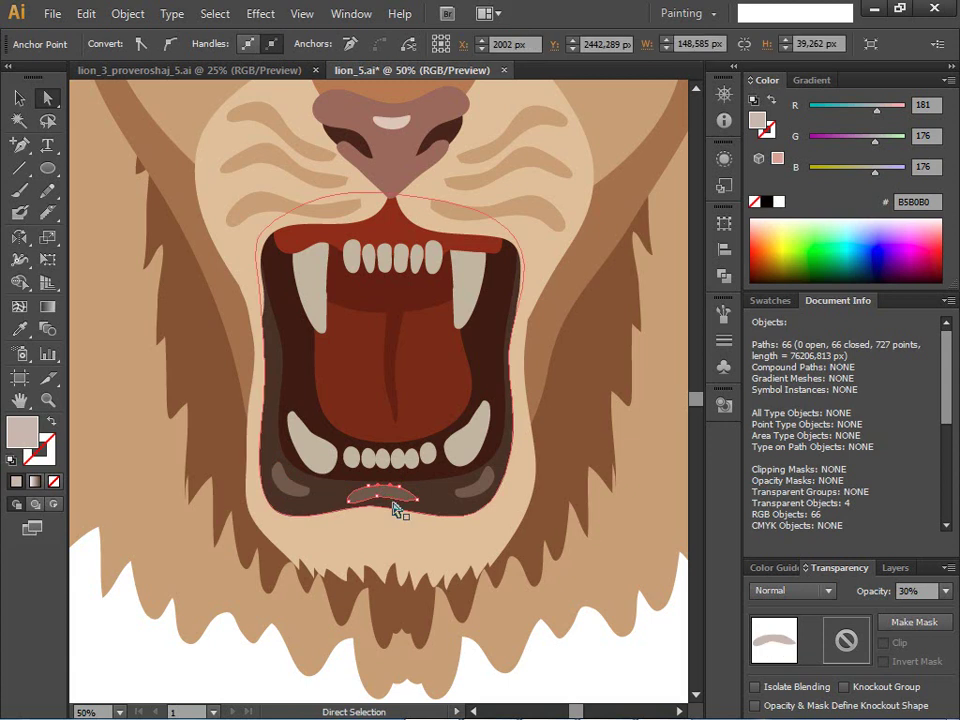
pyautogui.moveTo(370, 494); pyautogui.dragTo(424, 495)
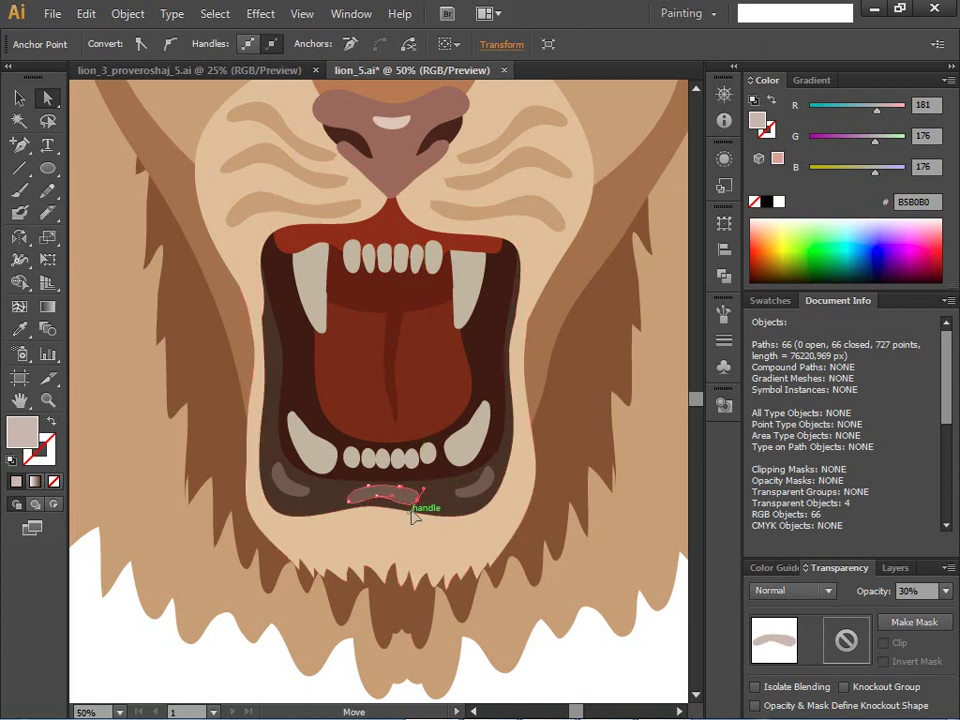
pyautogui.click(364, 555)
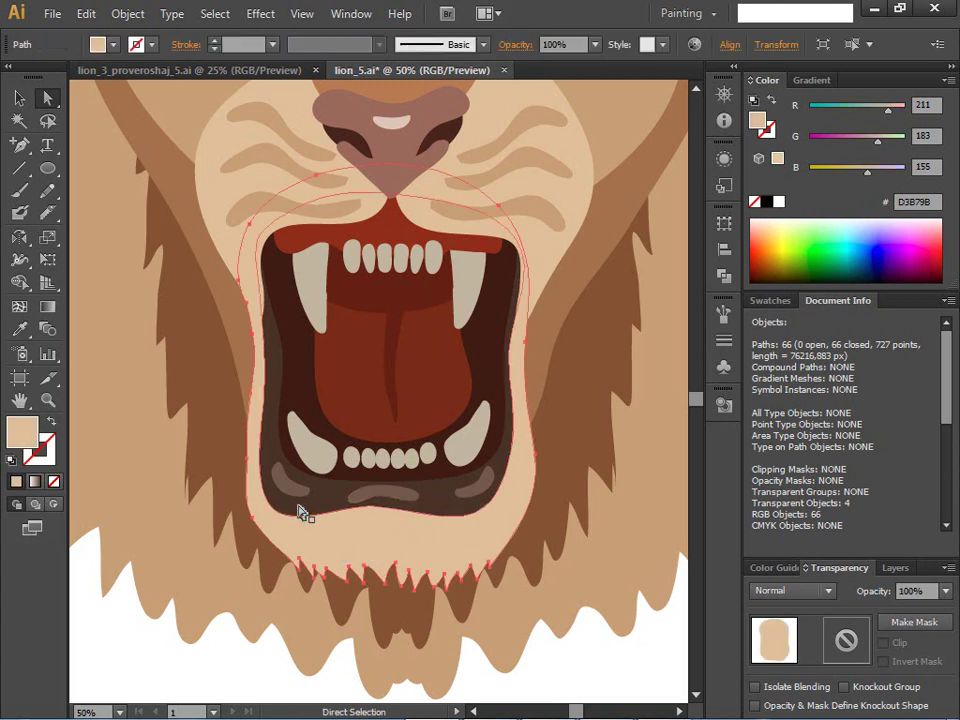
# - Zoom close on the mouth to inspect the three grey highlights along its lower edge
pyautogui.keyDown('shift'); pyautogui.click(257, 557); pyautogui.keyUp('shift')
pyautogui.hotkey('ctrl', '-')
pyautogui.hotkey('ctrl', '-')
pyautogui.hotkey('ctrl', '+')
pyautogui.hotkey('ctrl', '+')
pyautogui.hotkey('ctrl', '+')
pyautogui.hotkey('ctrl', '+')
pyautogui.hotkey('ctrl', '+')
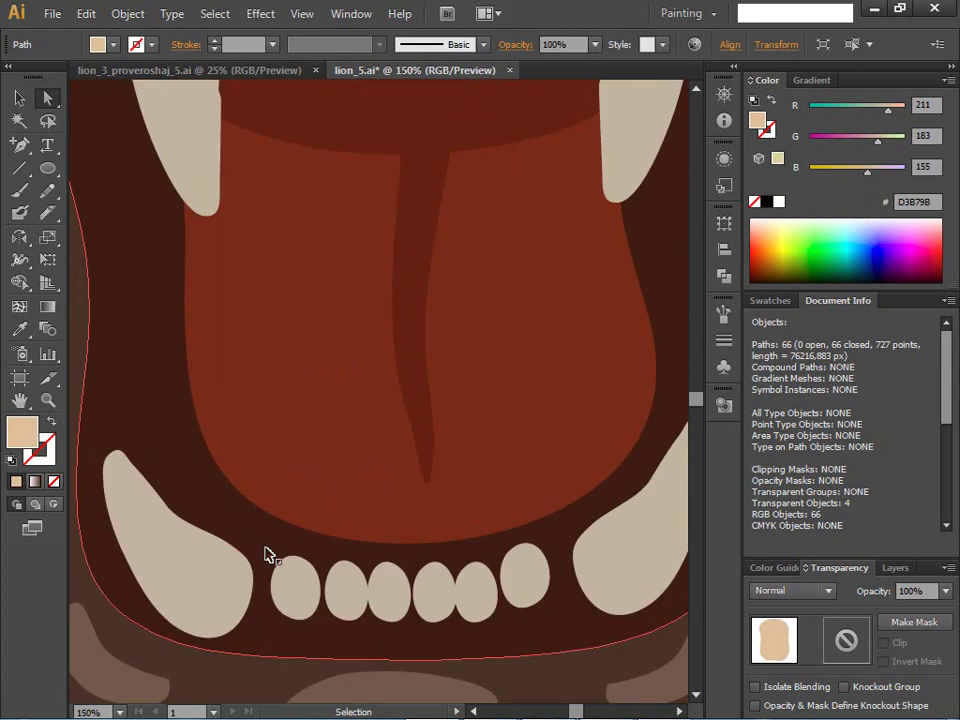
pyautogui.hotkey('ctrl', '-')
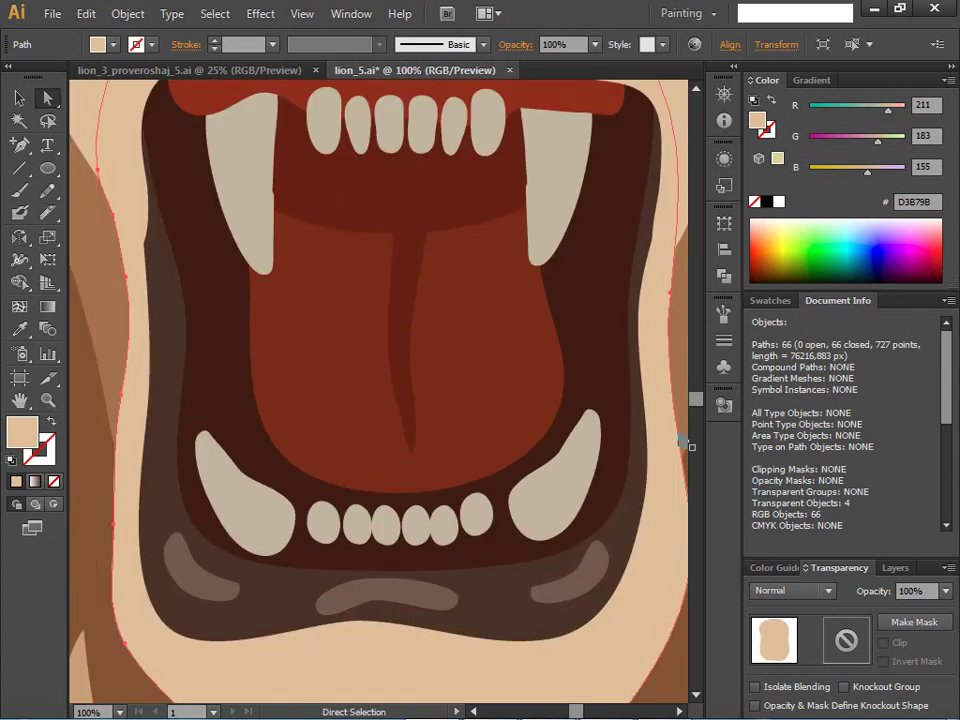
pyautogui.moveTo(695, 400)
pyautogui.mouseDown()
pyautogui.moveTo(698, 368)
pyautogui.moveTo(698, 392)
pyautogui.mouseUp()
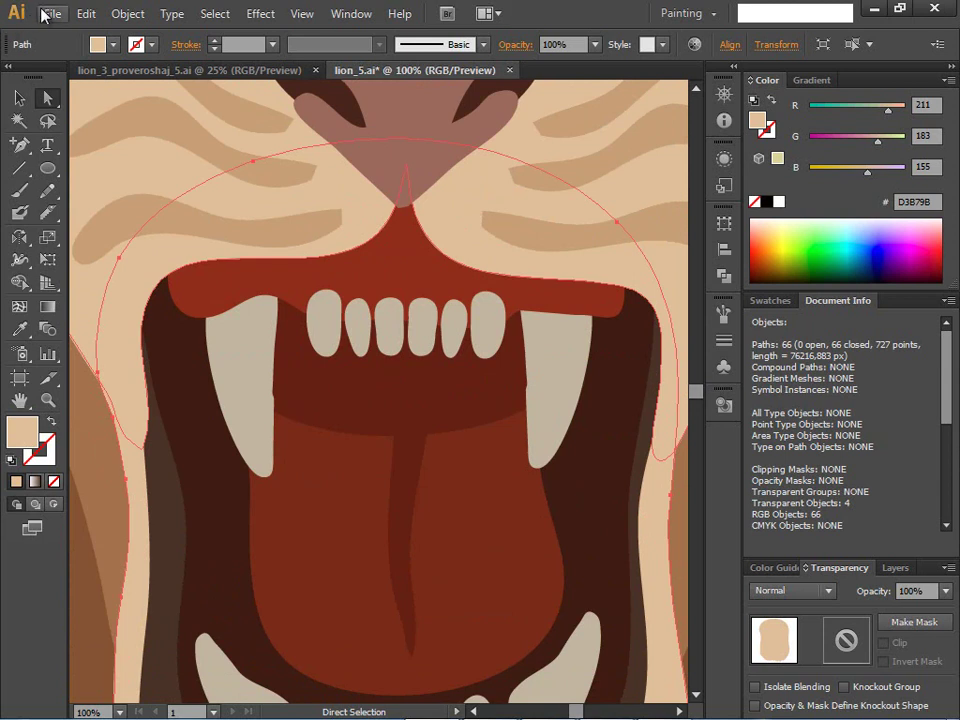
pyautogui.click(50, 14)
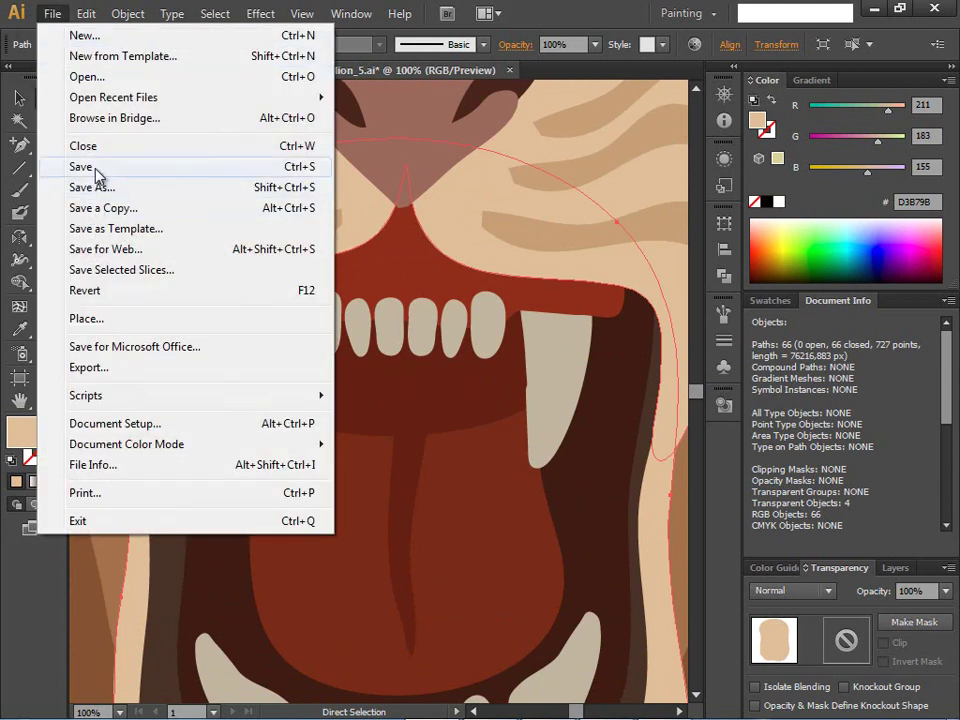
# - Save lion_5.ai so its tab no longer shows as modified
pyautogui.click(94, 167)
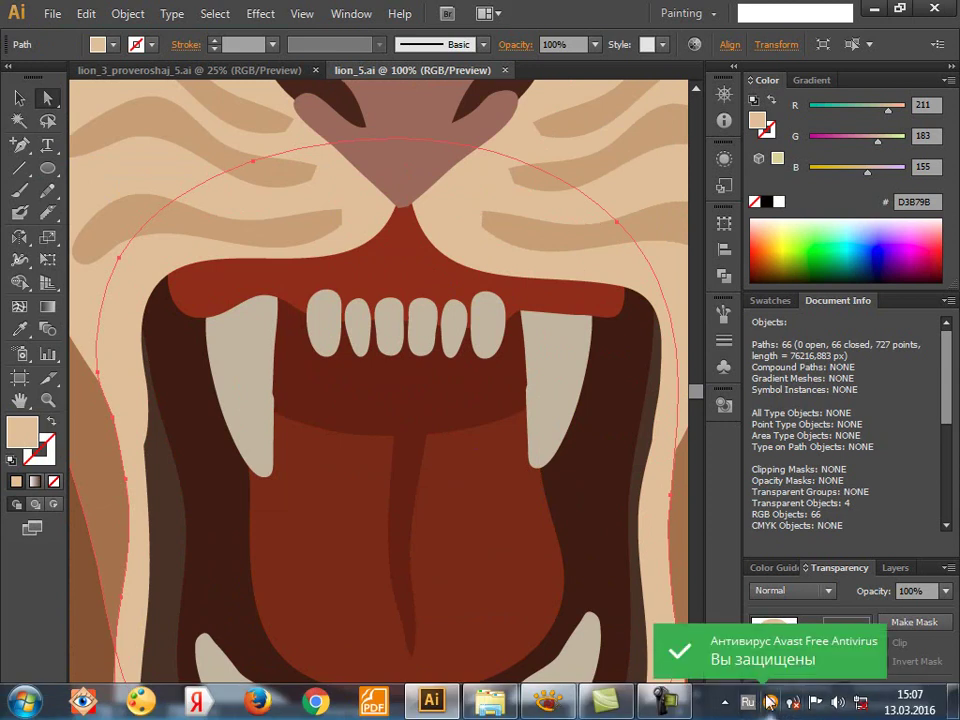
pyautogui.click(680, 705)
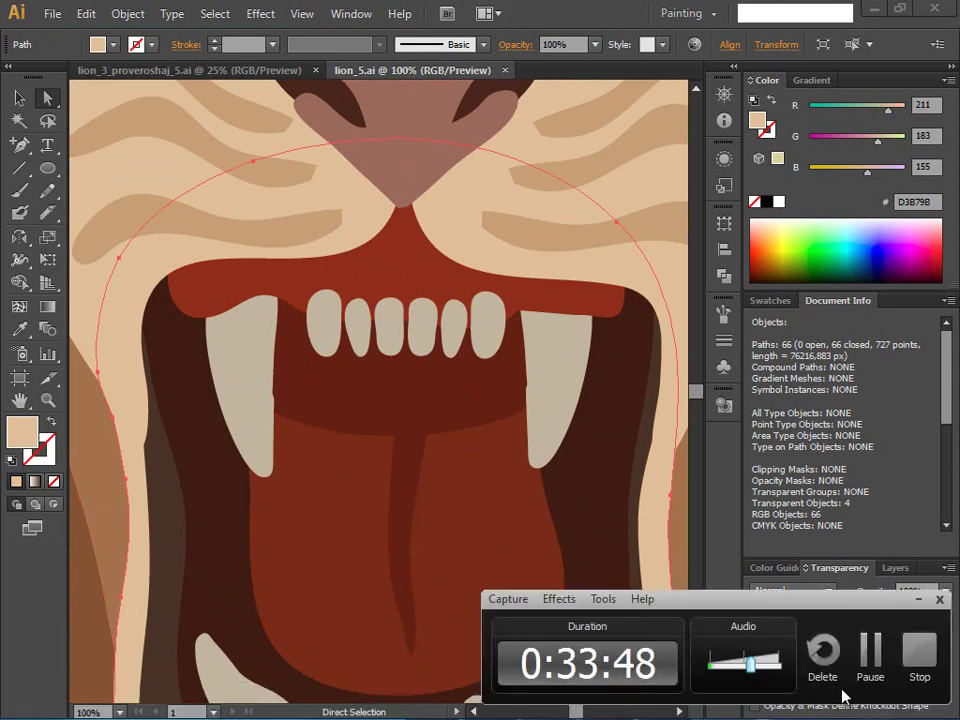